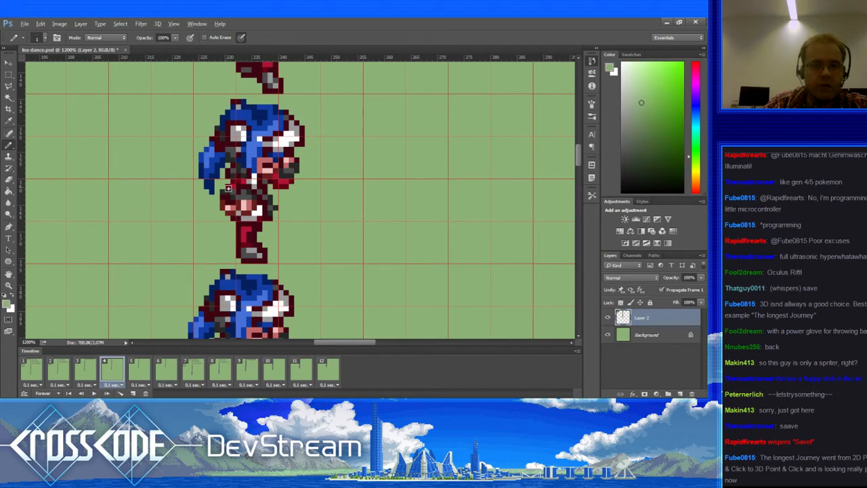
Step: Retouch frame 4's waist pixels with Eraser and Pencil, sampling dark red and near-white
key("e")
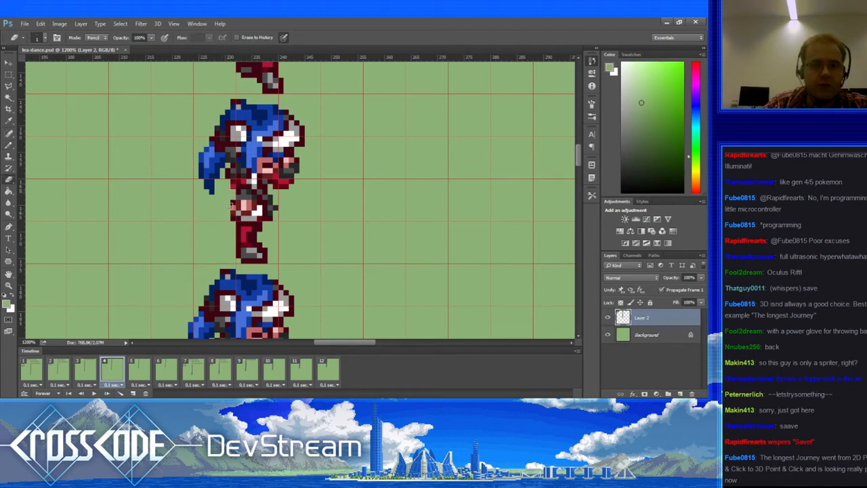
key("b")
left_click(239, 180, "alt")
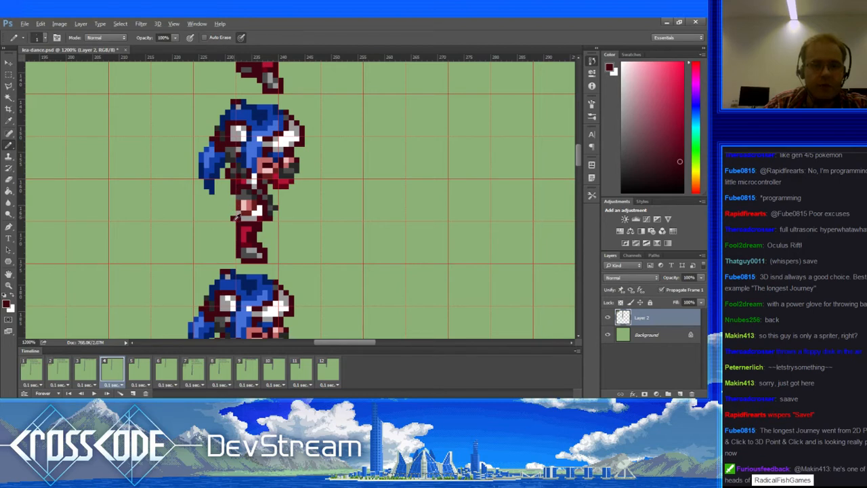
left_click(257, 212, "alt")
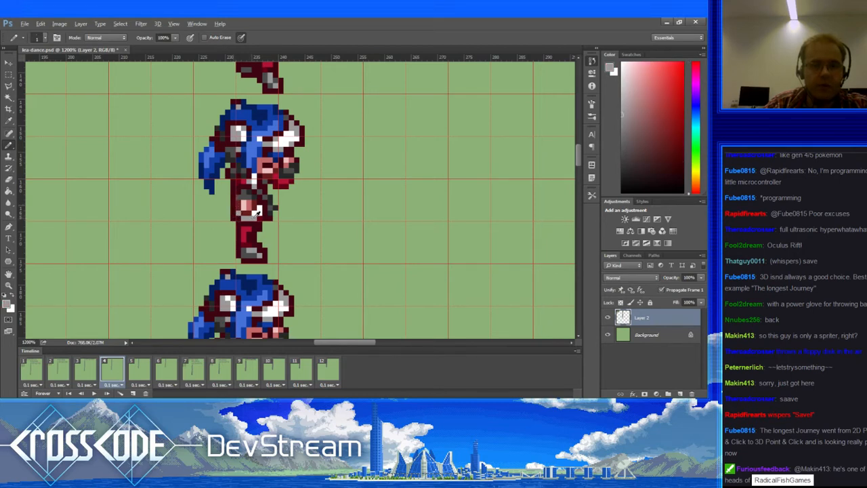
left_click(268, 203, "alt")
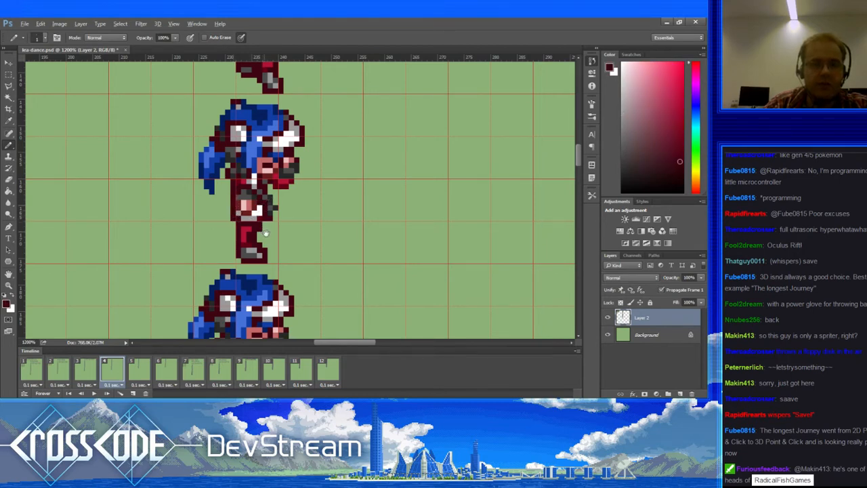
left_click_drag(265, 233, 243, 227)
left_click(217, 173, "alt")
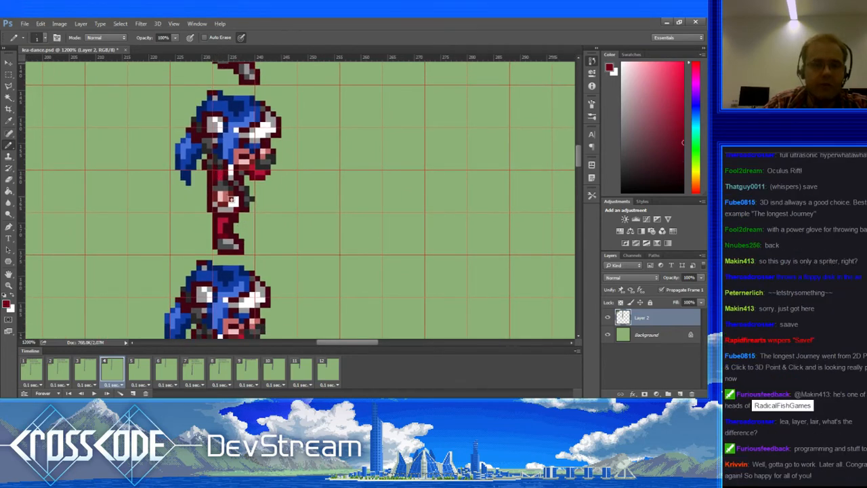
mouse_move(232, 200)
left_mouse_down()
mouse_move(267, 204)
mouse_move(240, 208)
left_mouse_up()
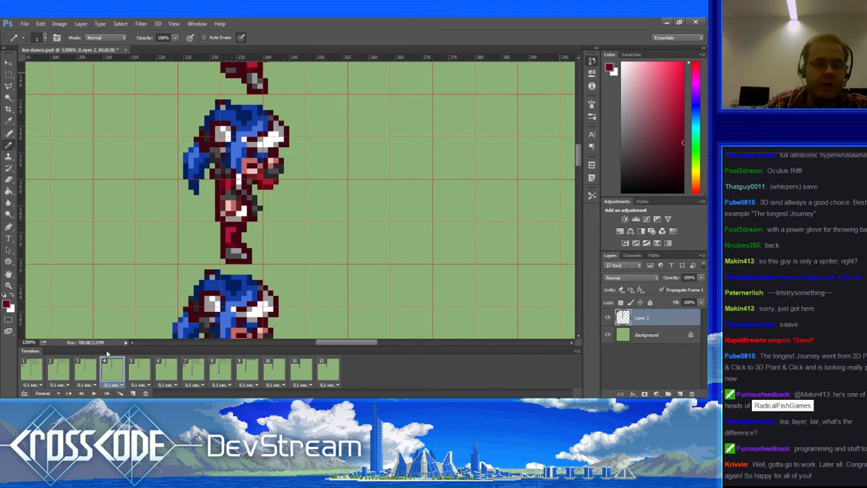
Step: Compare frame 4 against frame 3's pose, then move on to frame 5
left_click(87, 369)
left_click(113, 369)
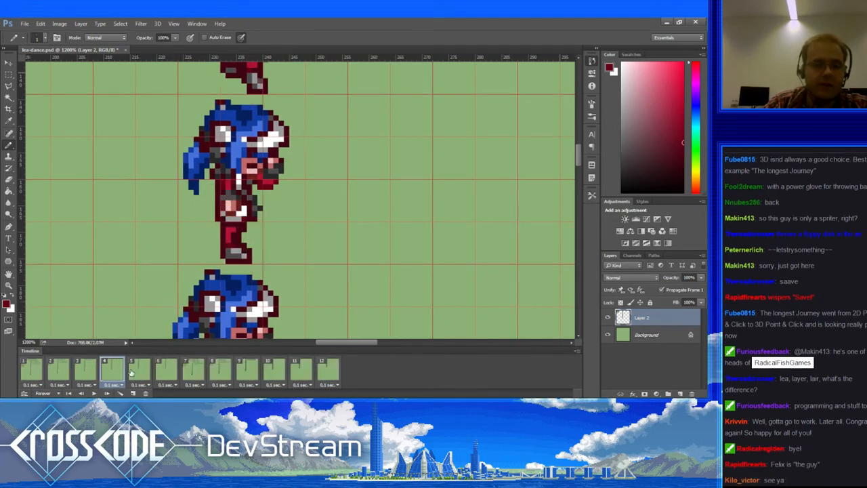
left_click(136, 369)
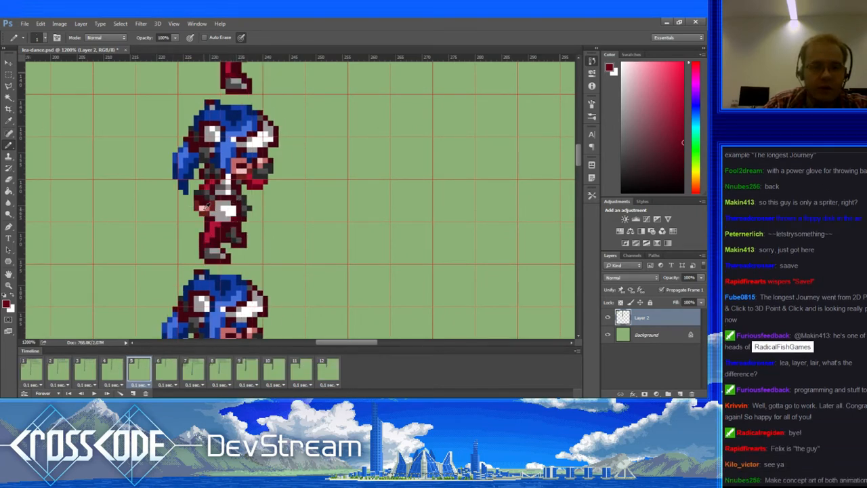
Step: Sample the sprite's pinks, reds and light grey, recolouring a pixel on its right side
left_click(213, 206, "alt")
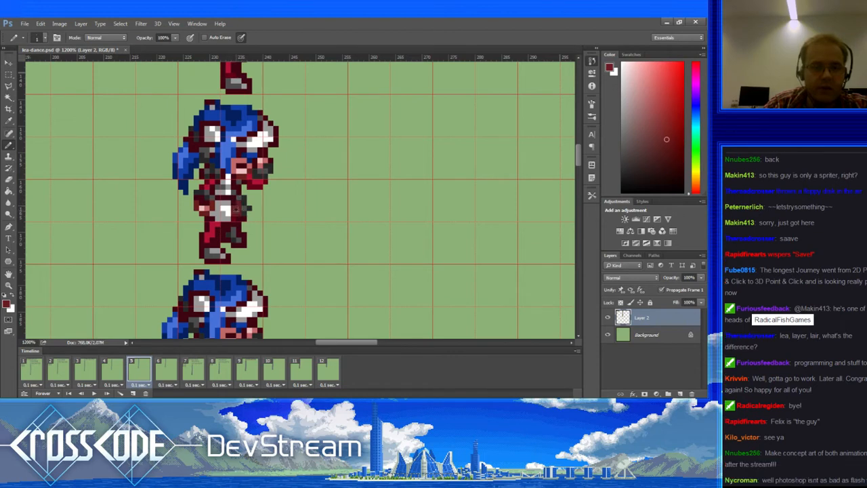
left_click(205, 206, "alt")
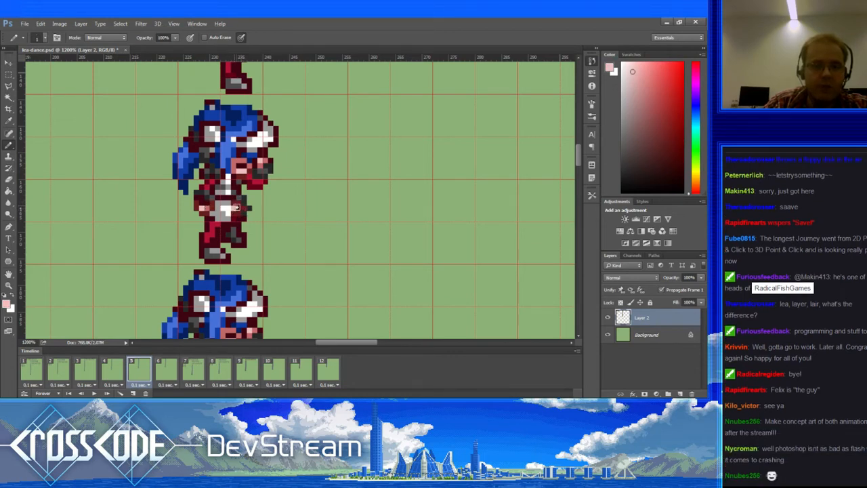
left_click(206, 208, "alt")
left_click(240, 208)
left_click(238, 210, "alt")
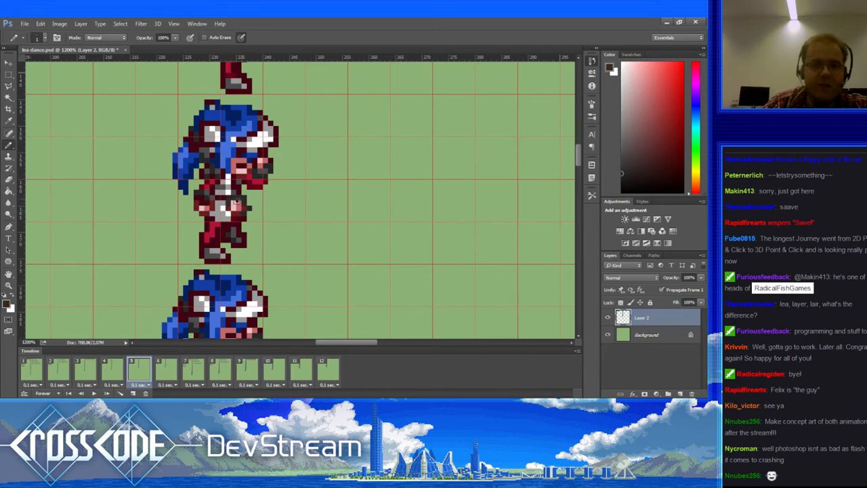
left_click(212, 191, "alt")
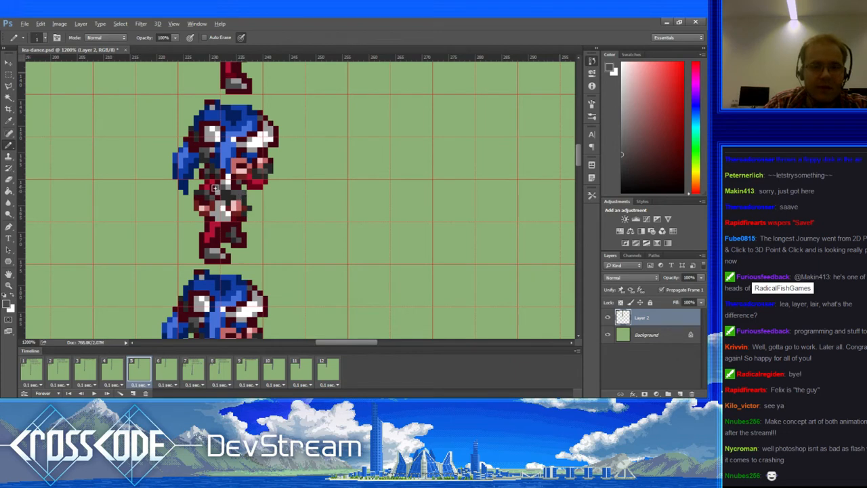
left_click(215, 184, "alt")
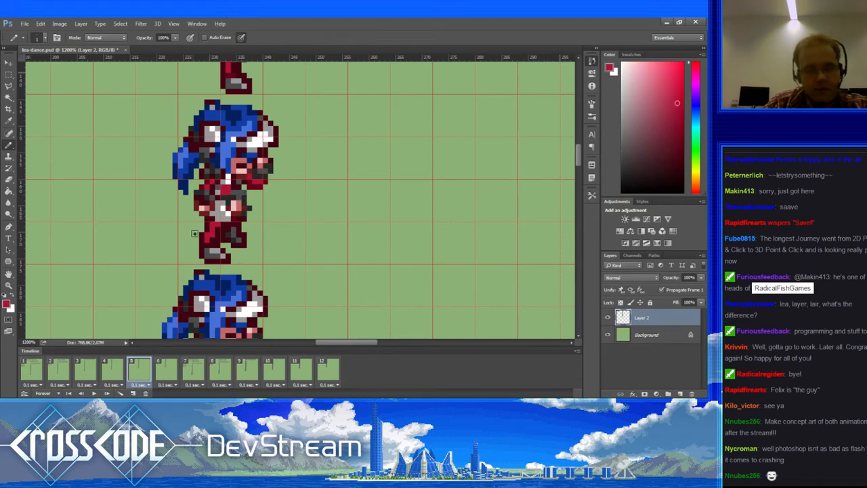
left_click(220, 188, "alt")
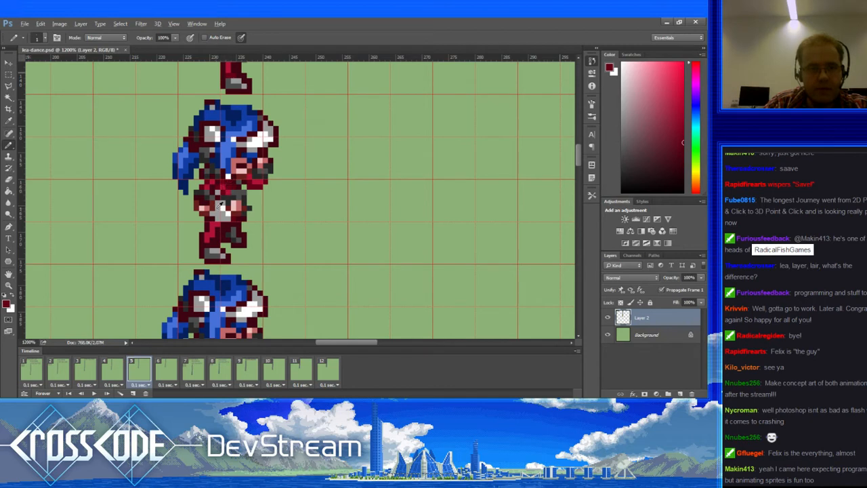
left_click(221, 203, "alt")
left_click(207, 211, "alt")
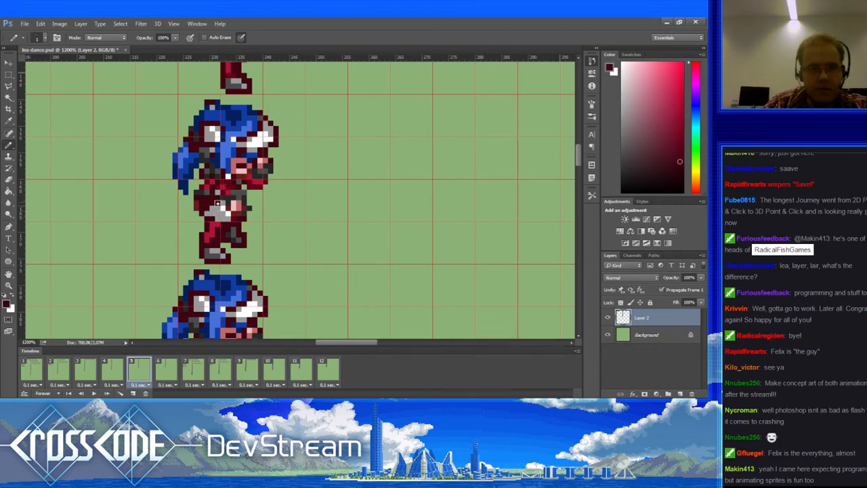
Step: Paint a dark pixel at the waist and grey pixels around the sprite's hand
key("e")
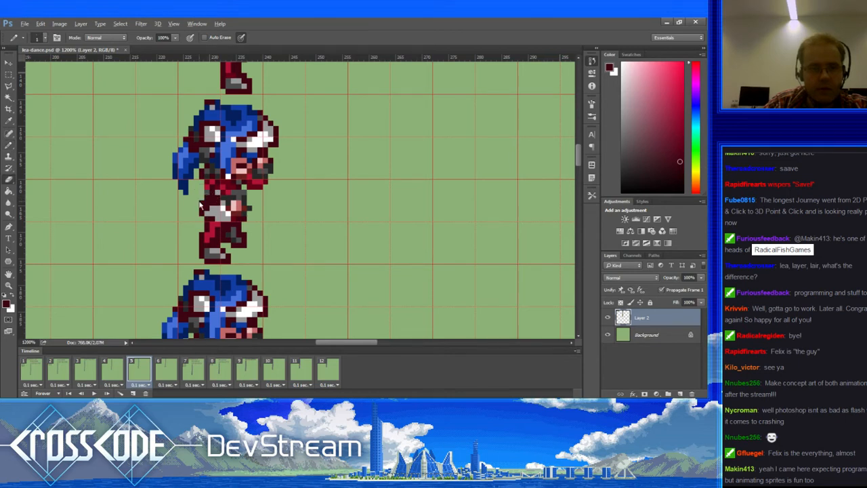
key("b")
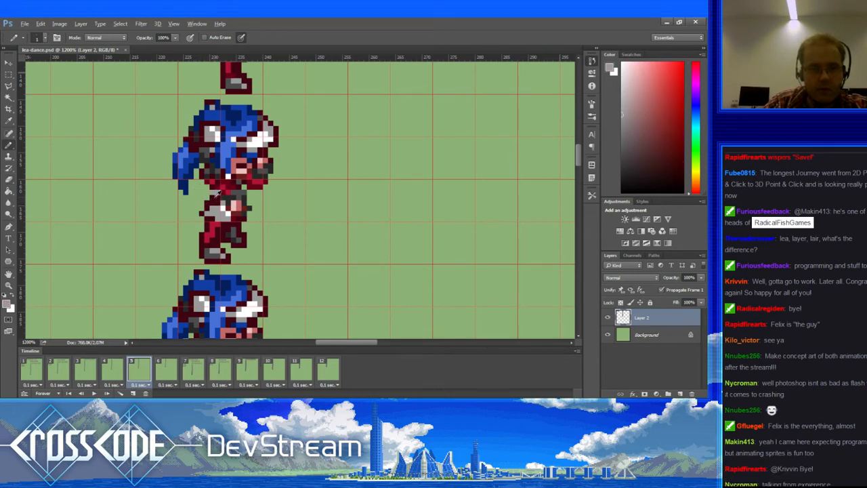
left_click(208, 220)
left_click(214, 218, "alt")
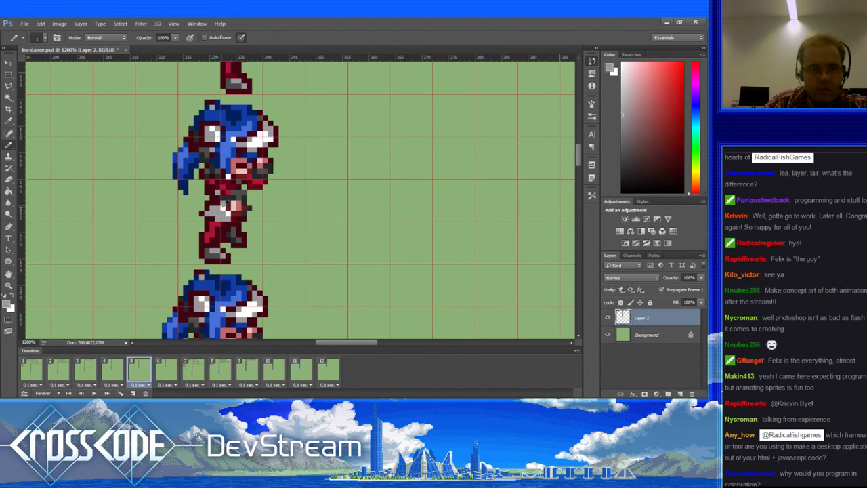
left_click(225, 203, "alt")
left_click(219, 212, "alt")
left_click(223, 203)
left_click(243, 192, "alt")
left_click(220, 204)
Step: Add more grey and maroon pixels near the hand and waist, then check frame 3
left_click(217, 217, "alt")
left_click(220, 206)
left_click(212, 203, "alt")
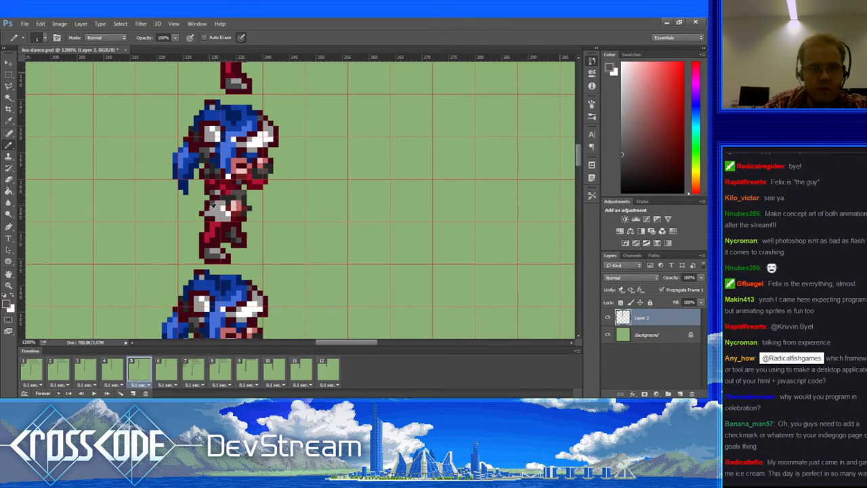
left_click(208, 209, "alt")
left_click(209, 203, "alt")
left_click(208, 218, "alt")
left_click(213, 214, "alt")
left_click(213, 219)
left_click(207, 220, "alt")
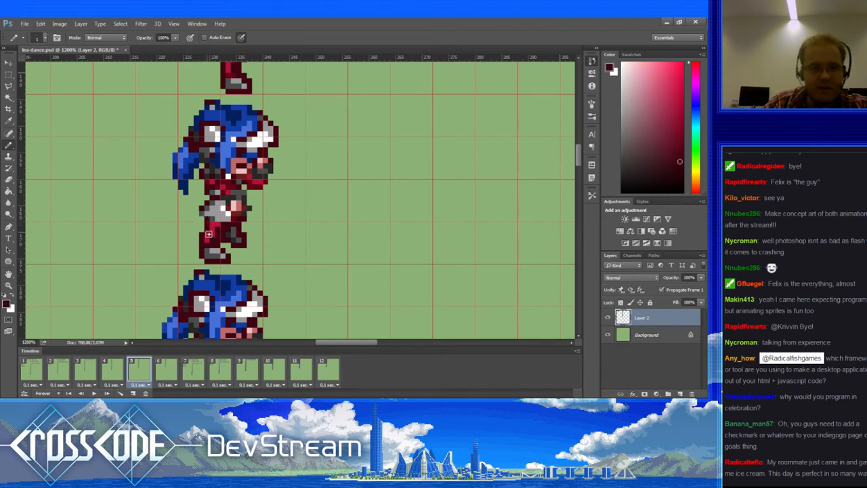
left_click(87, 371)
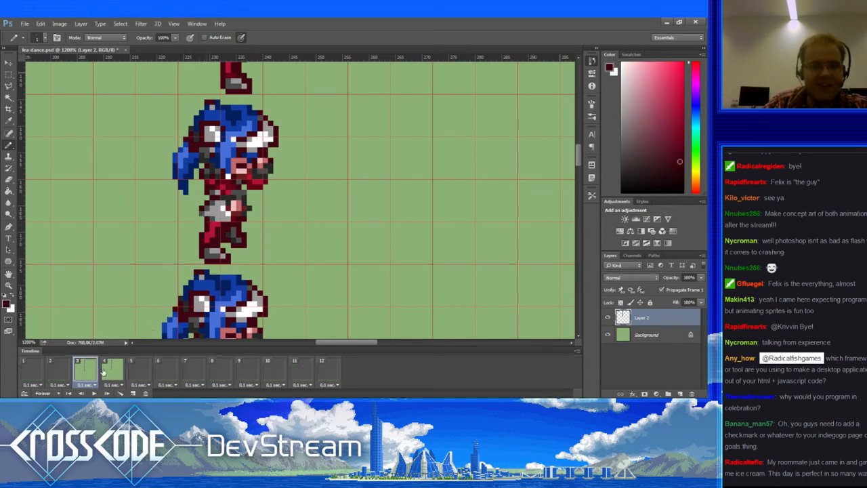
Step: Flip between frames 4 and 5 and pan around the sheet back to the sprite
left_click(122, 372)
left_click(133, 372)
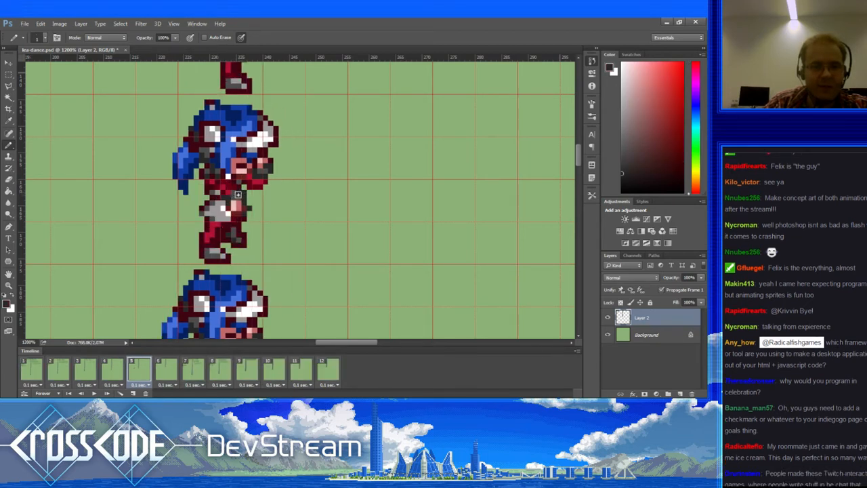
key("e")
key("b")
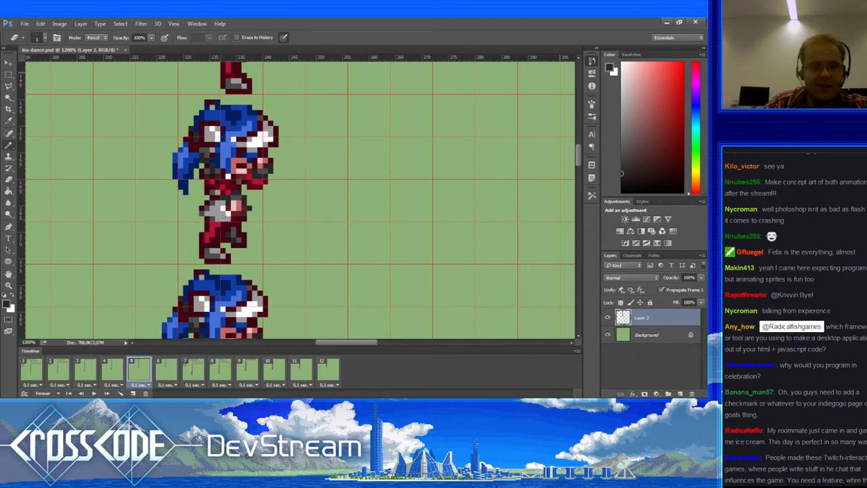
left_click_drag(232, 193, 241, 186)
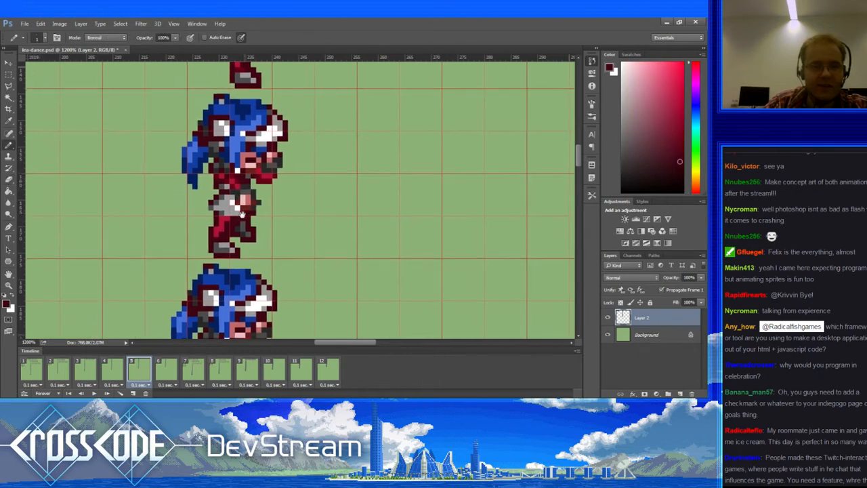
left_click_drag(235, 221, 216, 146)
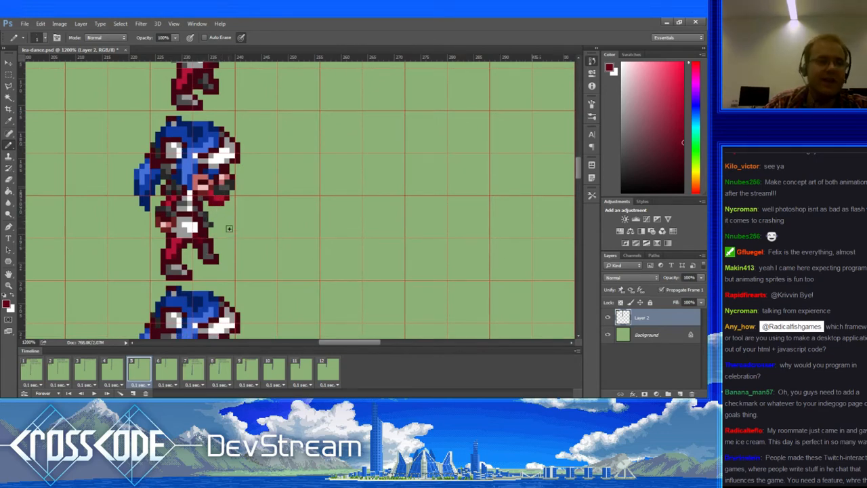
left_click_drag(192, 140, 207, 294)
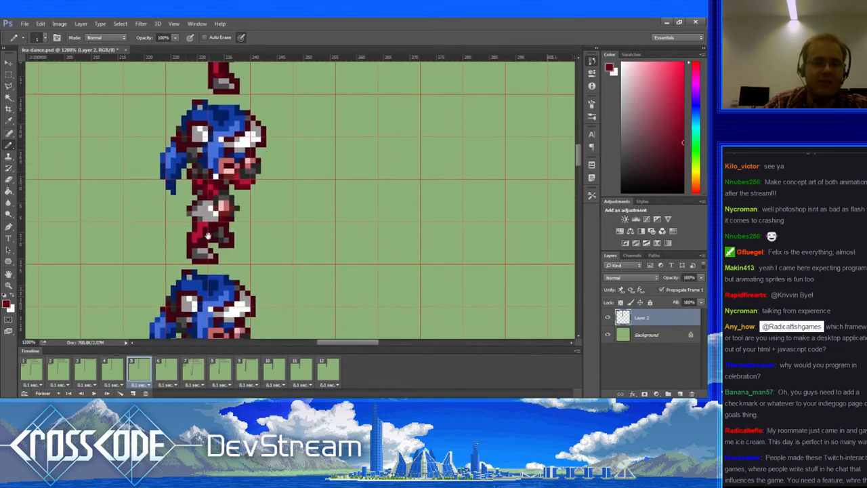
Step: Scrub through frames 3 to 7 to compare poses, ending on frame 5
left_click(115, 367)
left_click(136, 370)
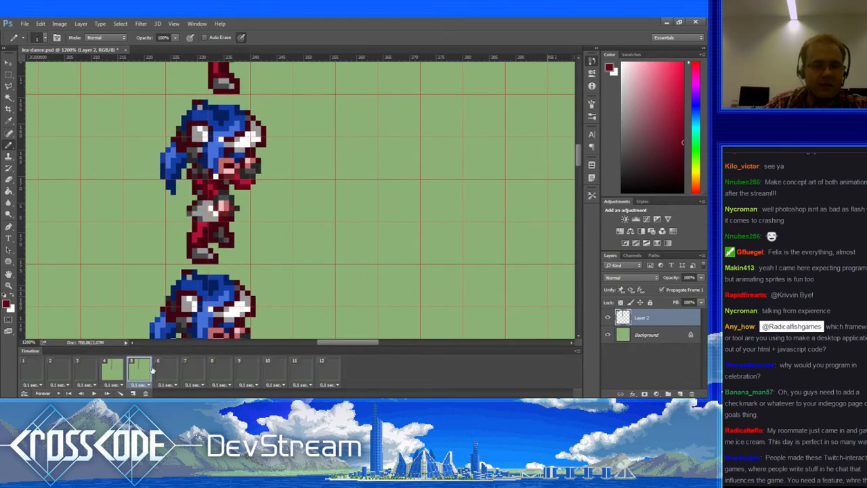
left_click(178, 380)
left_click(183, 381)
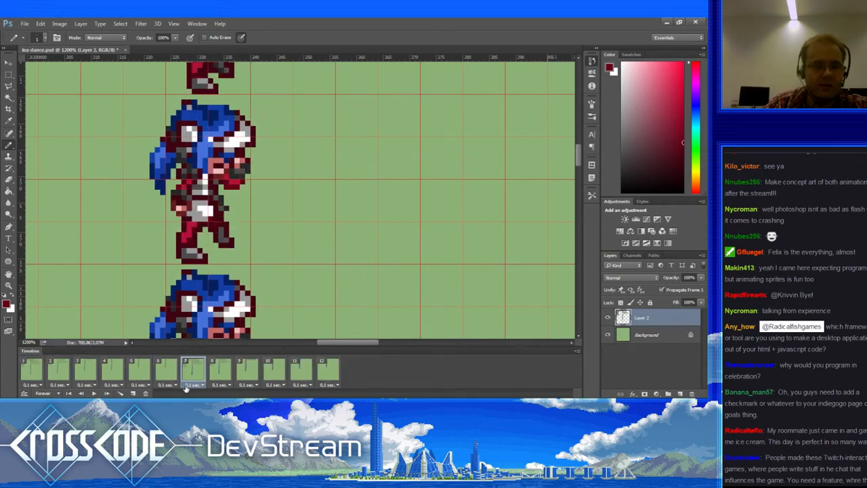
left_click(136, 373)
left_click(110, 372)
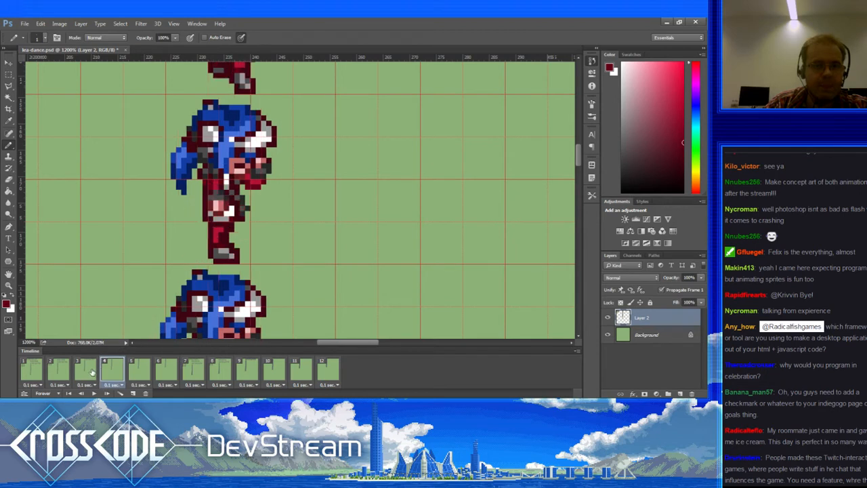
left_click(92, 372)
left_click(116, 374)
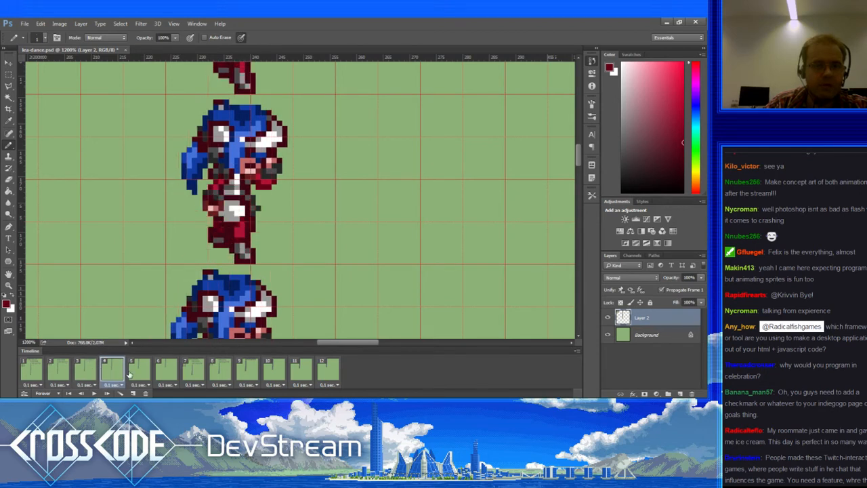
left_click(132, 374)
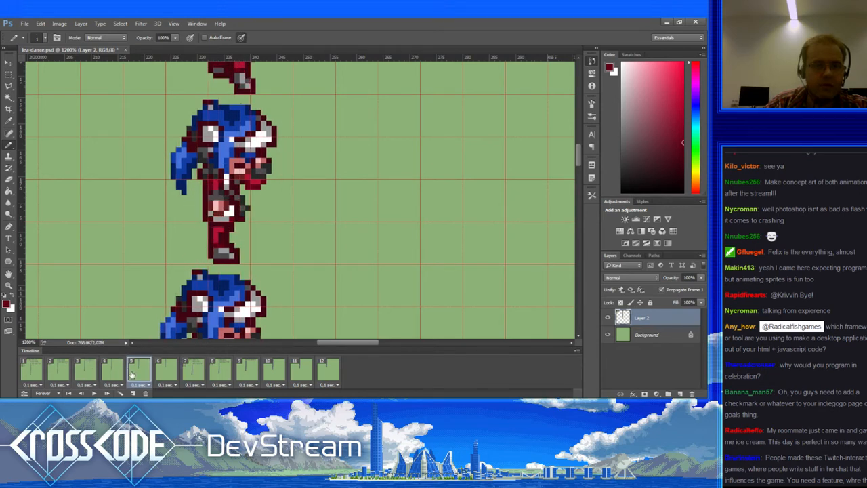
Step: Sample light and dark greys from frame 5's waist and reframe the sprite
left_click(228, 197, "alt")
left_click(226, 189, "alt")
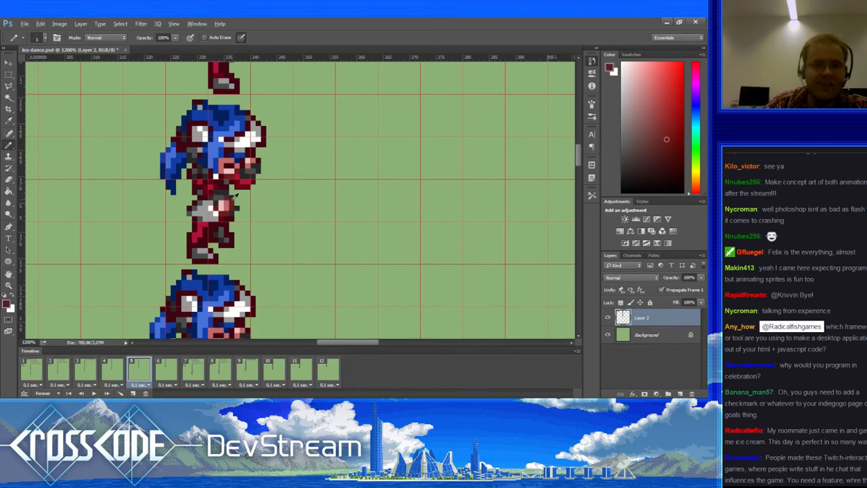
left_click(225, 196, "alt")
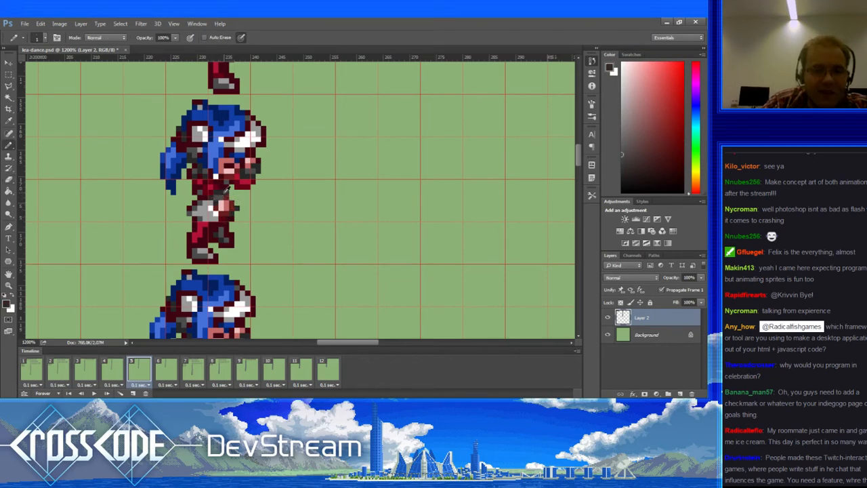
left_click_drag(222, 200, 245, 182)
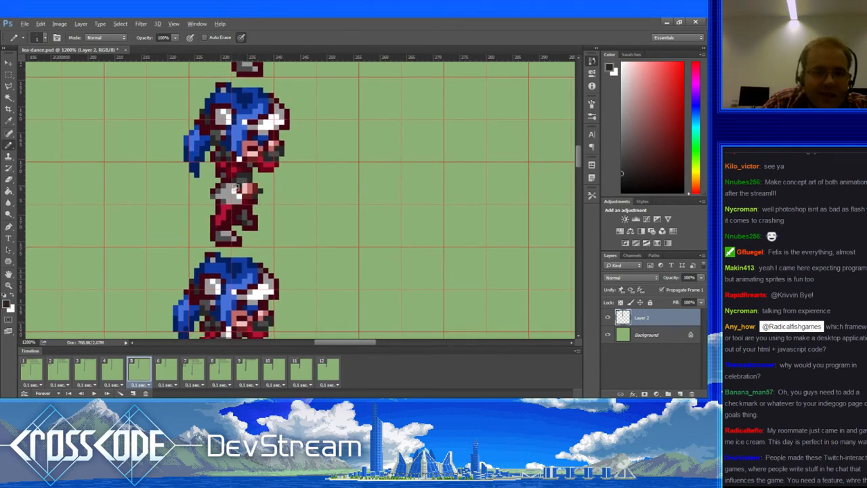
Step: Step through frames 3 to 6 to compare the dance poses
left_click(113, 369)
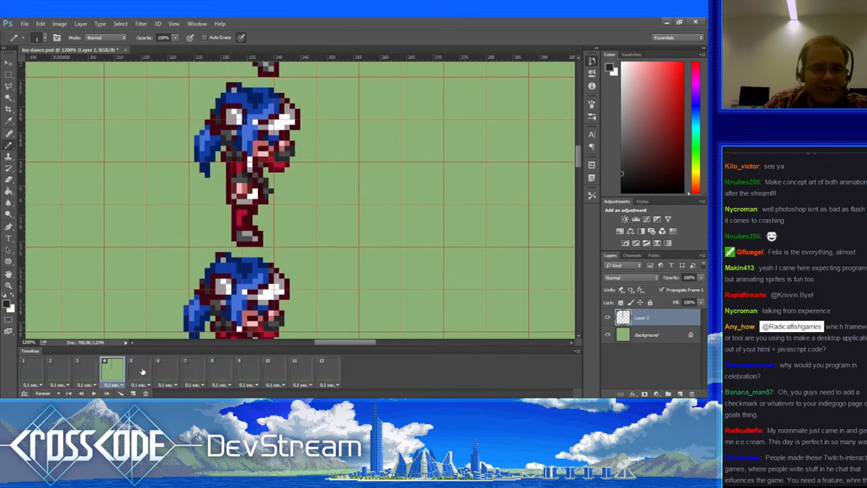
left_click(142, 370)
left_click(165, 367)
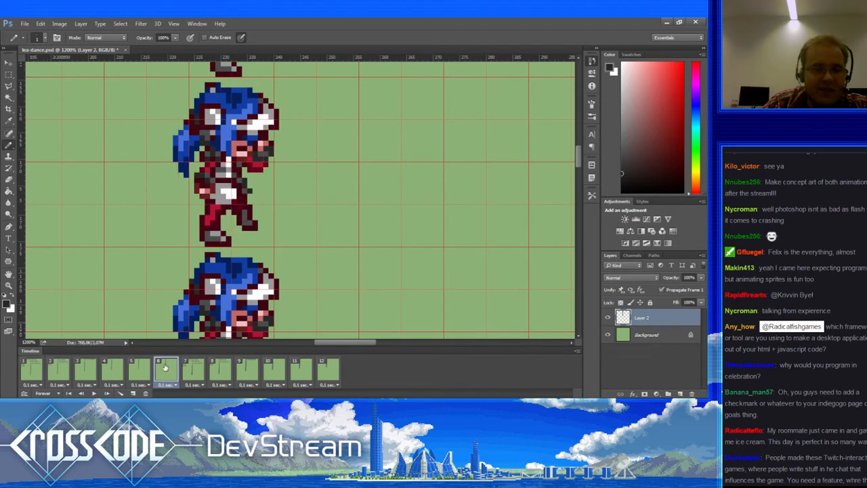
left_click(143, 371)
left_click(112, 371)
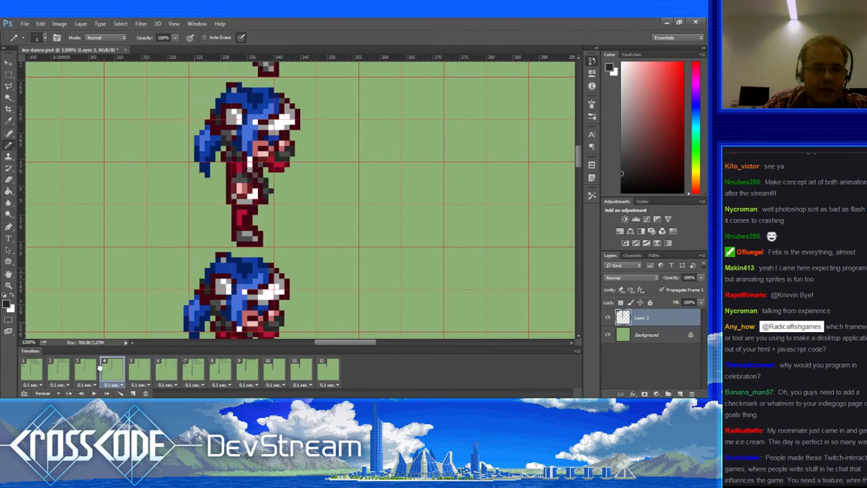
left_click(95, 370)
left_click(107, 371)
left_click(131, 371)
Step: Play the dance animation, step through frames 3-5 again, and select frame 6
left_click(224, 169, "alt")
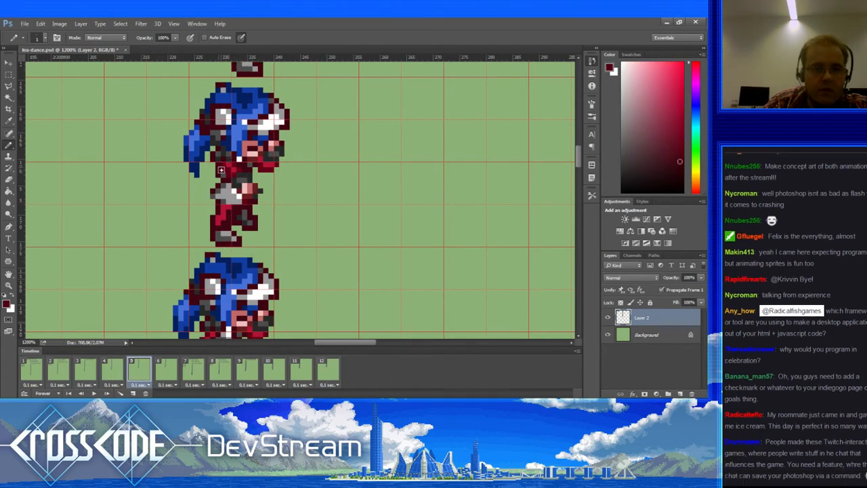
key("space")
left_click(222, 169, "alt")
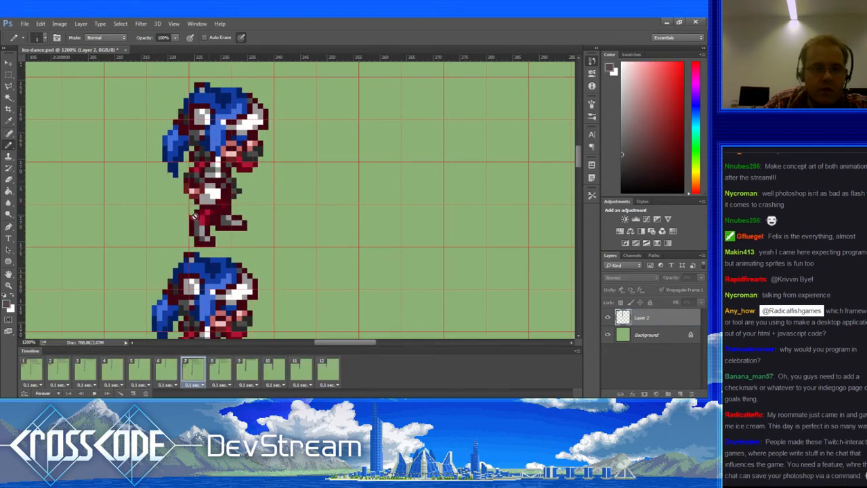
left_click(119, 371)
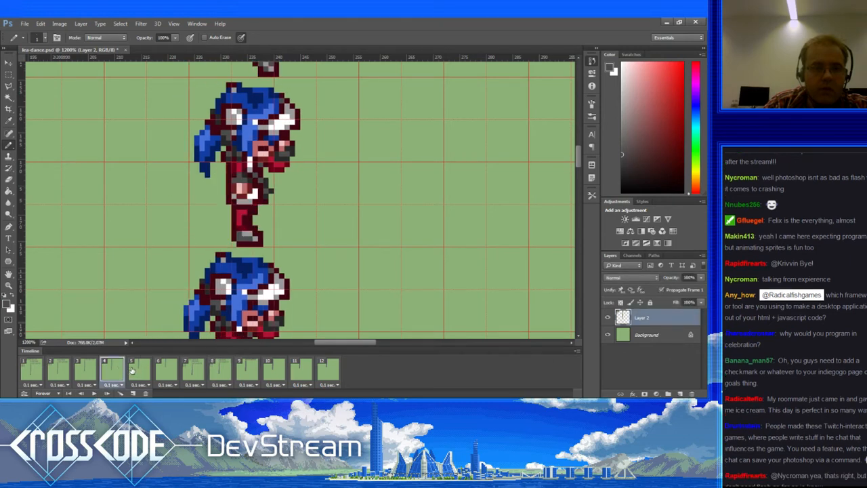
left_click(132, 369)
left_click(96, 371)
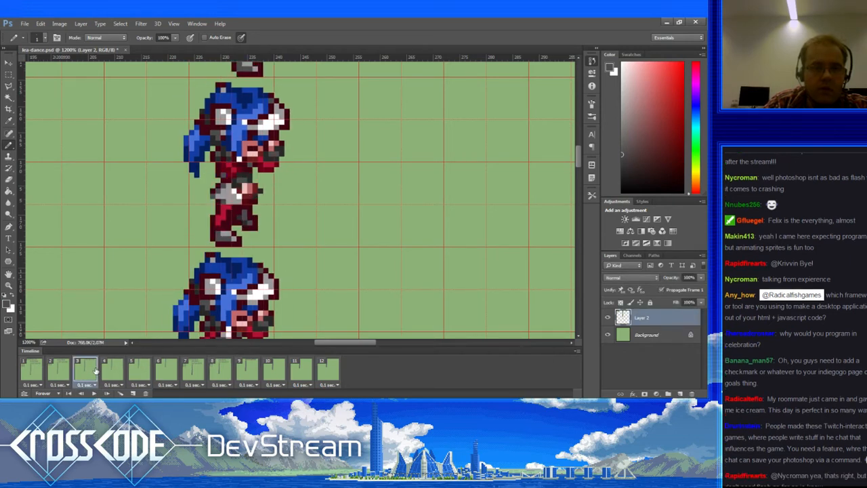
left_click(111, 373)
left_click(130, 371)
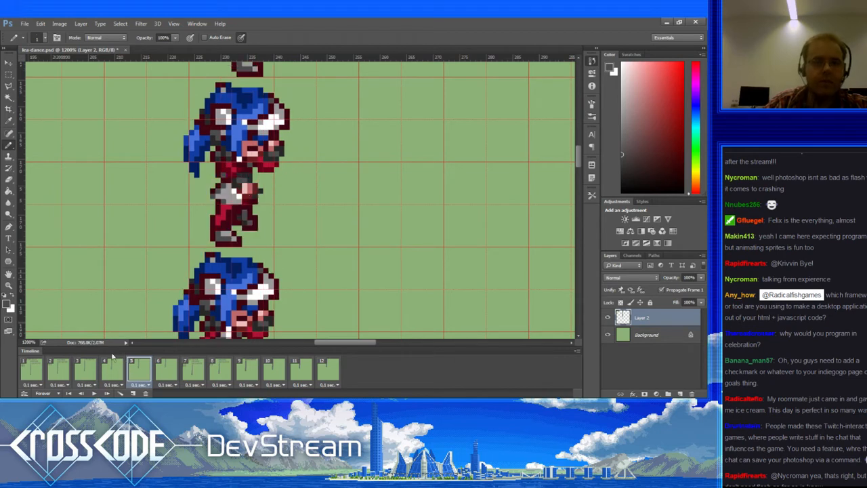
left_click(163, 371)
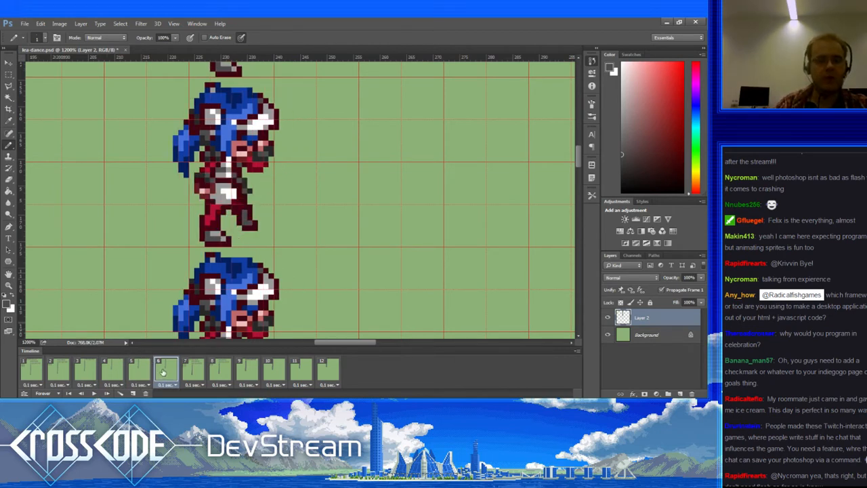
Step: Paint dark grey pixels near the arm and red pixels onto the chest in frame 6
left_click(212, 185, "alt")
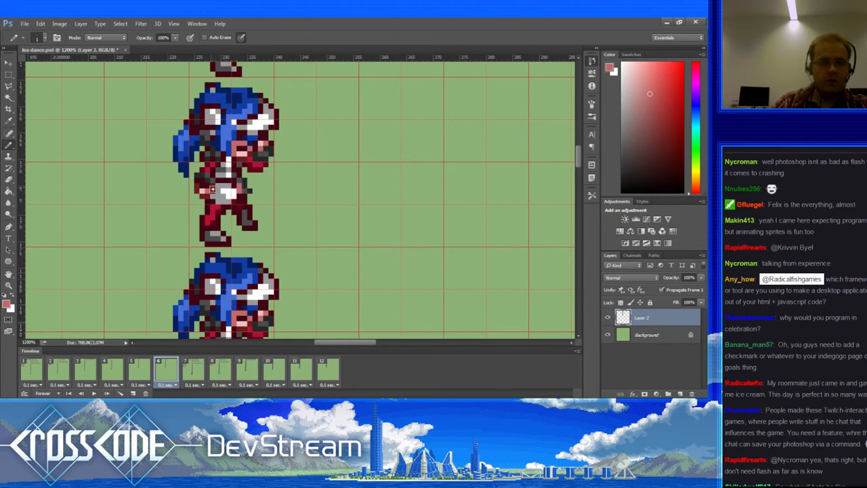
left_click(248, 190, "alt")
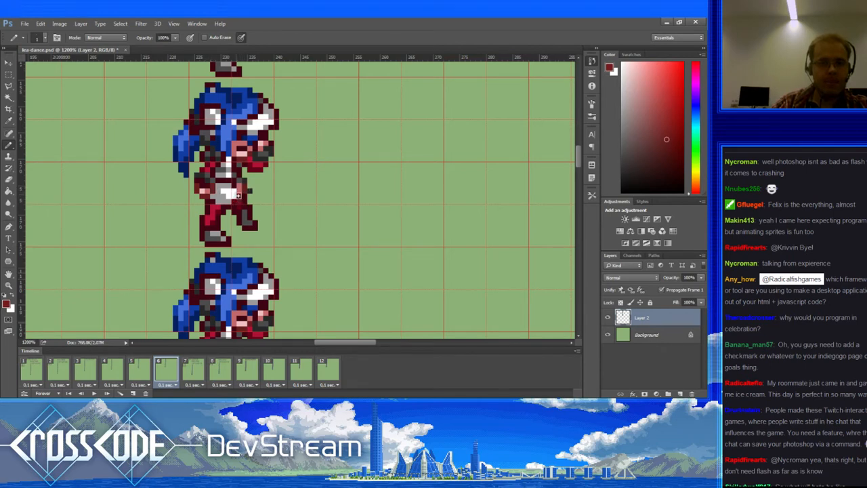
left_click(244, 187, "alt")
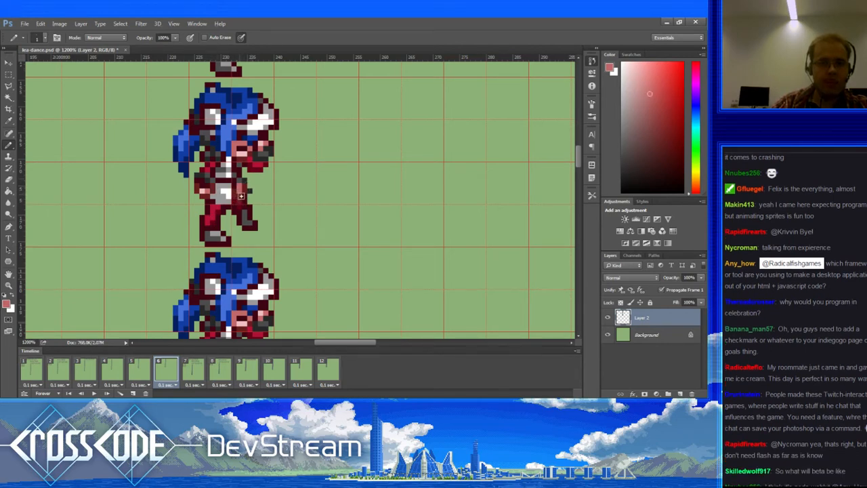
left_click(147, 371)
left_click(163, 376)
left_click(211, 181, "alt")
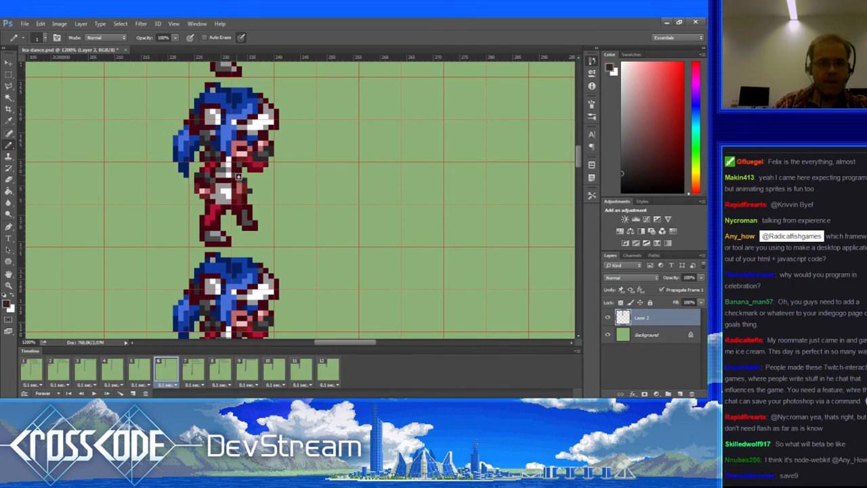
left_click_drag(239, 176, 245, 177)
left_click(225, 166, "alt")
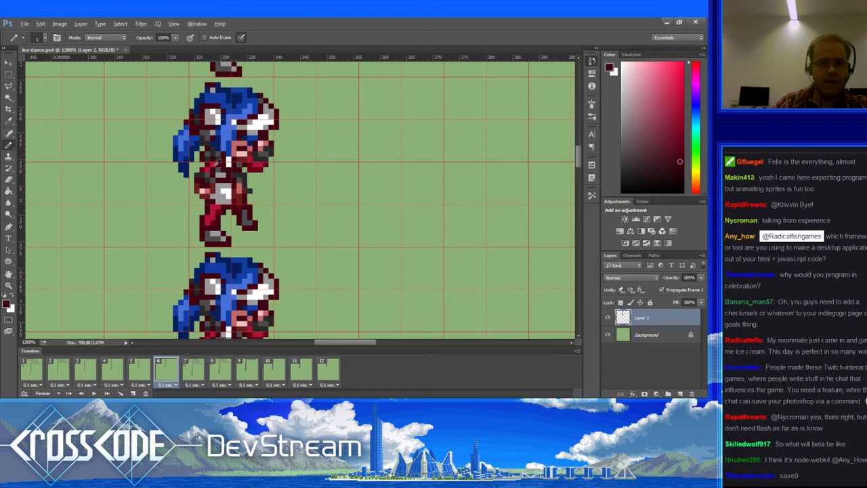
left_click(218, 164, "alt")
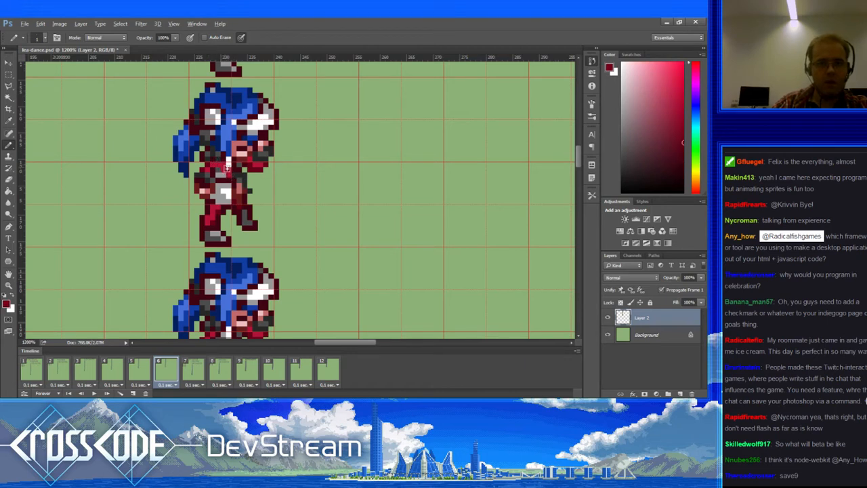
left_click_drag(228, 166, 232, 174)
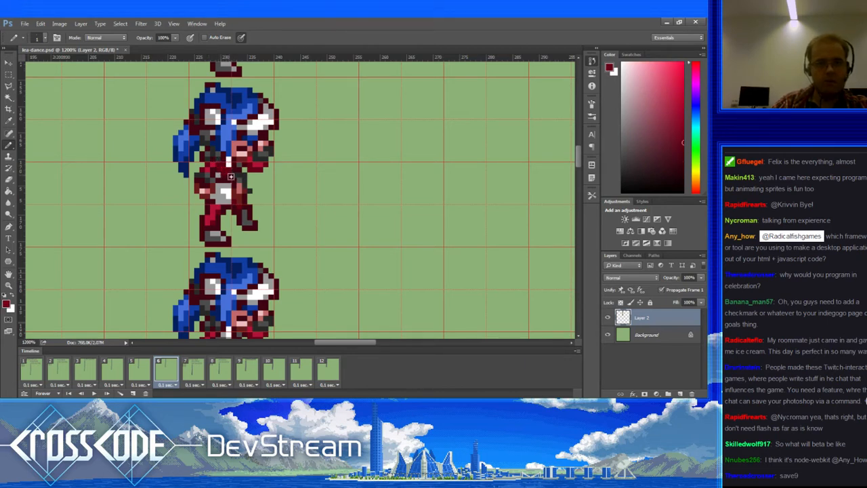
Step: Recolour the waist pixels with sampled reds, maroon and near-black
left_click(225, 170, "alt")
left_click(229, 184, "alt")
left_click(227, 172)
left_click(238, 180, "alt")
left_click(232, 182, "alt")
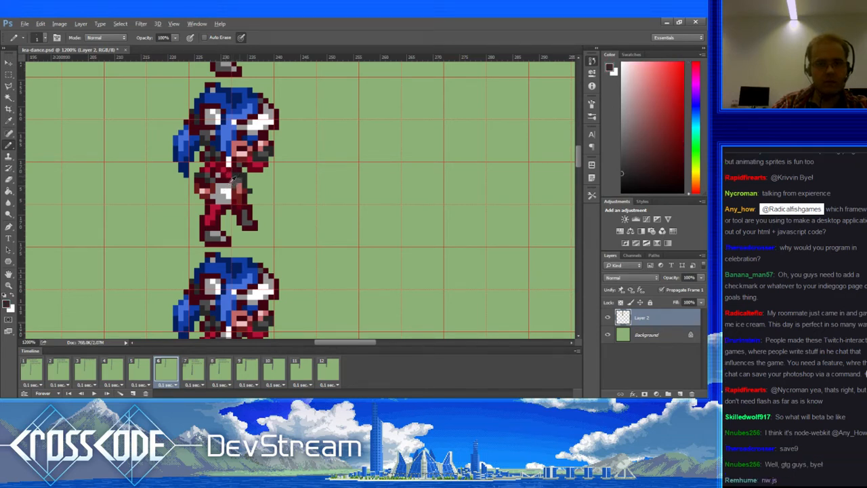
left_click(223, 193, "alt")
left_click(213, 192, "alt")
Step: Erase dark pixels left of the waist and add dark maroon pixels there
key("e")
left_click_drag(201, 196, 206, 181)
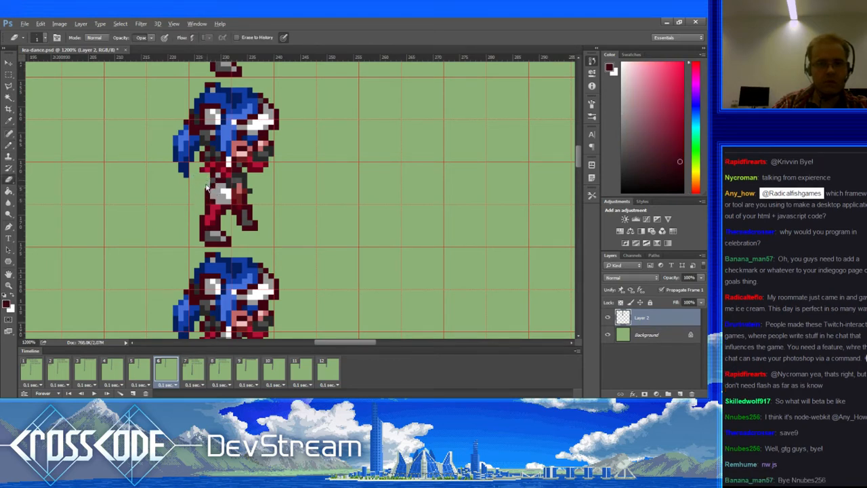
key("b")
left_click(213, 182)
left_click(212, 176)
key("e")
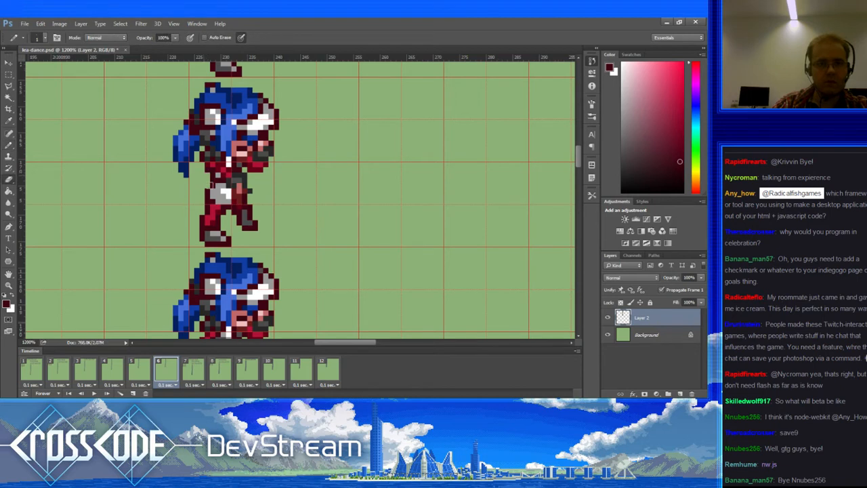
Step: Retouch frame 6's torso pixels in dark and grey tones, referencing frame 5
left_click(237, 178, "alt")
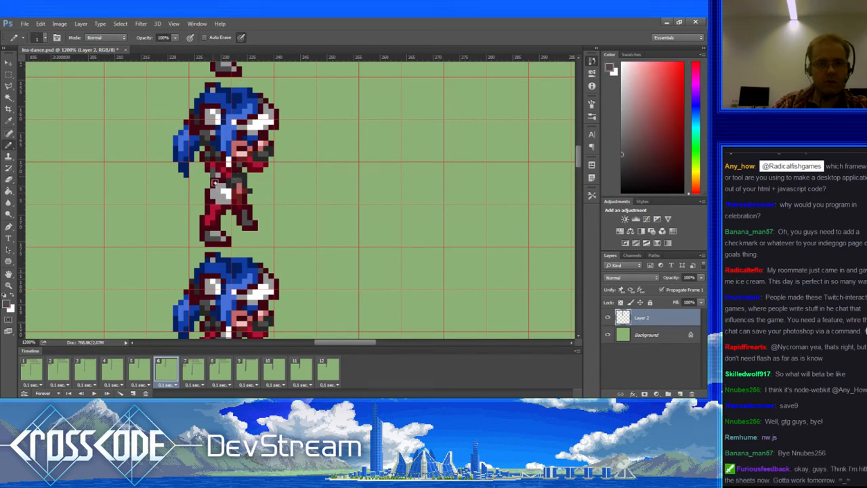
left_click(217, 175, "alt")
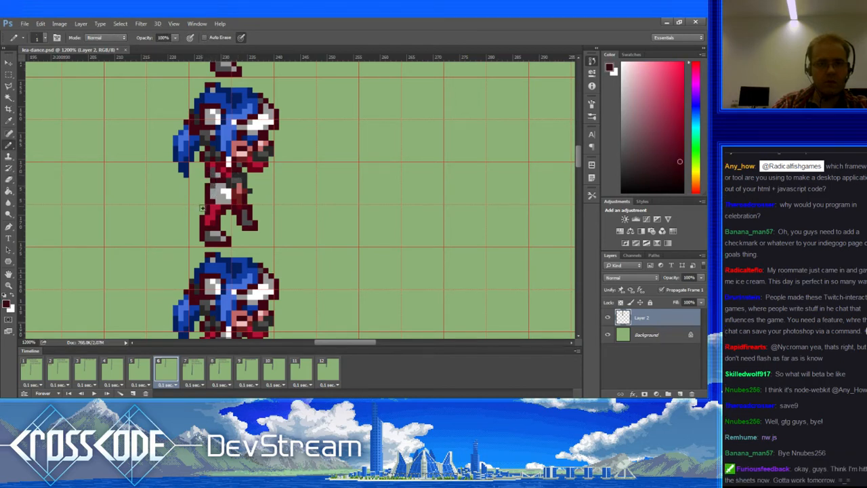
left_click(149, 372)
left_click(168, 374)
left_click(239, 184, "alt")
left_click(234, 198, "alt")
left_click(242, 183, "alt")
left_click(232, 181)
left_click(235, 177, "alt")
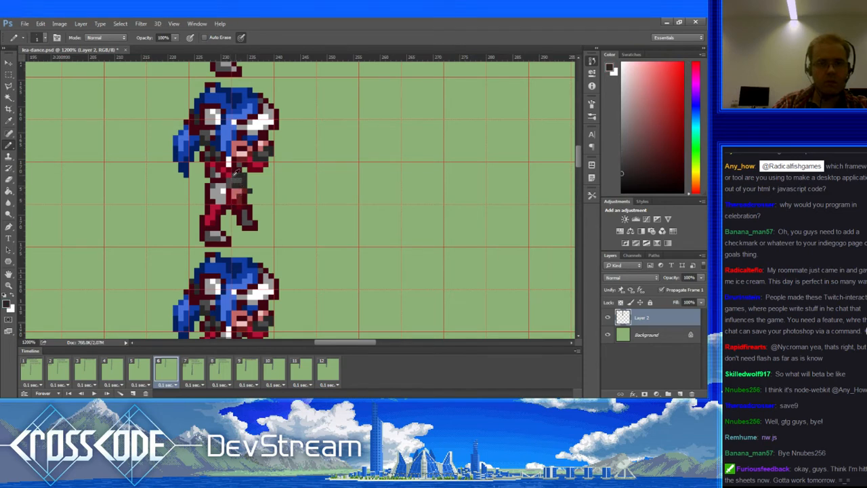
left_click(229, 181)
left_click(233, 179, "alt")
left_click(226, 184, "alt")
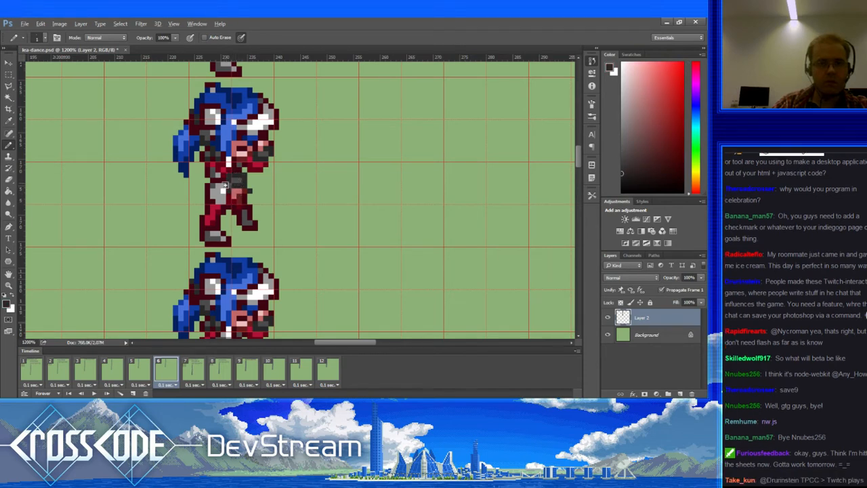
left_click(244, 186)
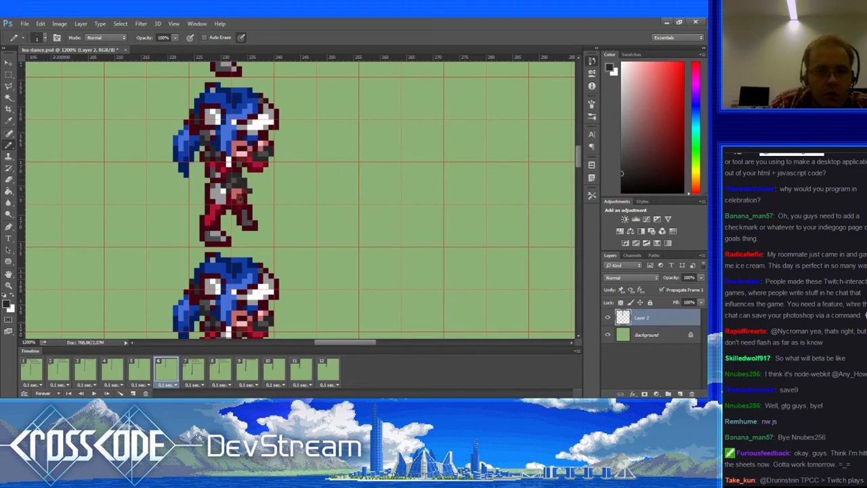
Step: Sample light pink and darker red, comparing against frame 5 before returning to frame 6
left_click(249, 155, "alt")
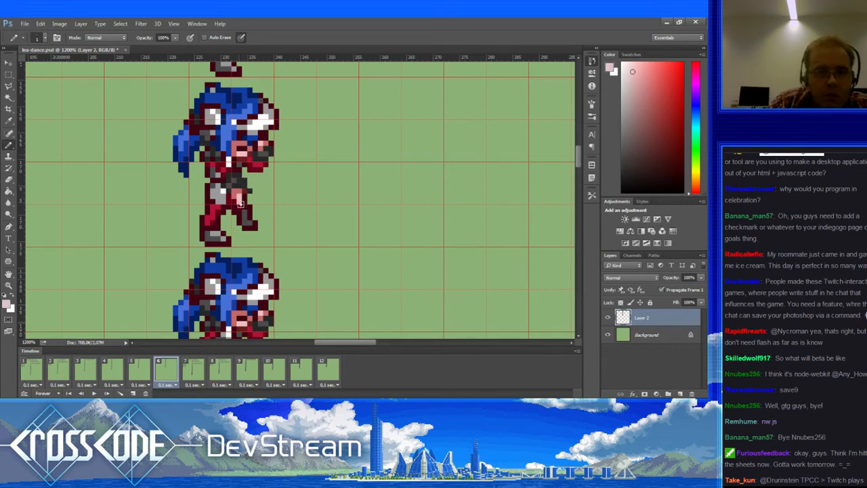
left_click(237, 197, "alt")
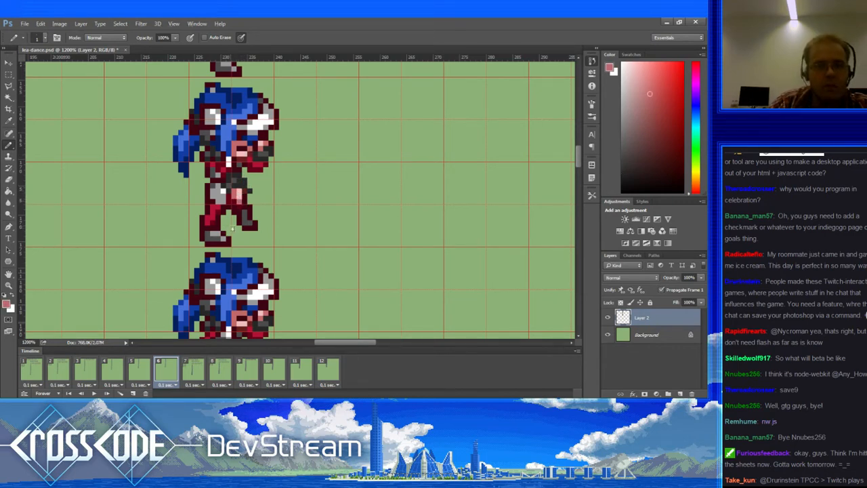
left_click(140, 370)
left_click(170, 370)
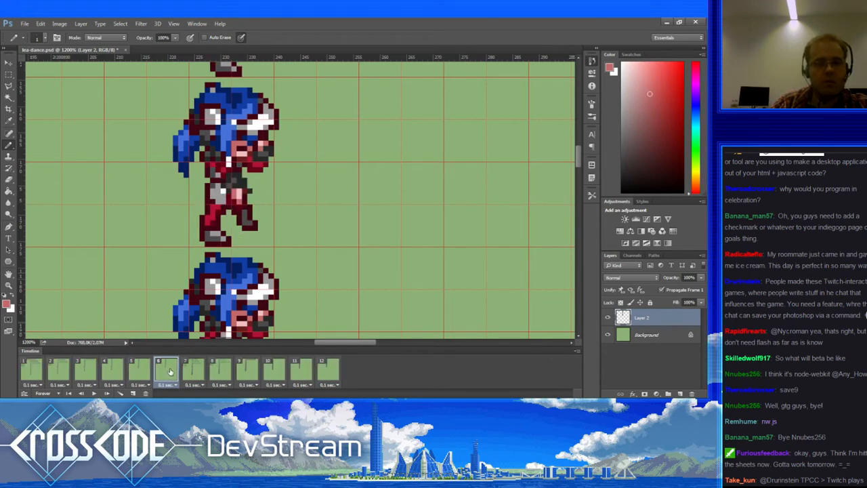
Step: Compare frame 6 against the poses in frames 5 and 7
left_click(193, 369)
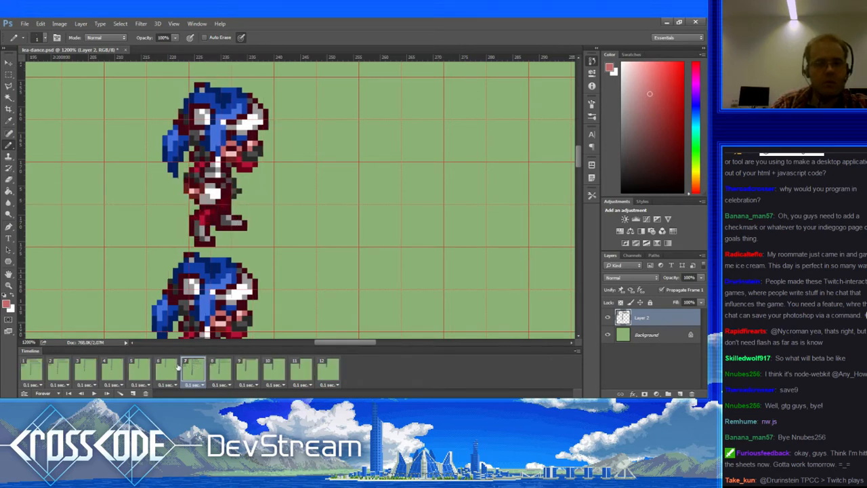
left_click(168, 369)
left_click(142, 371)
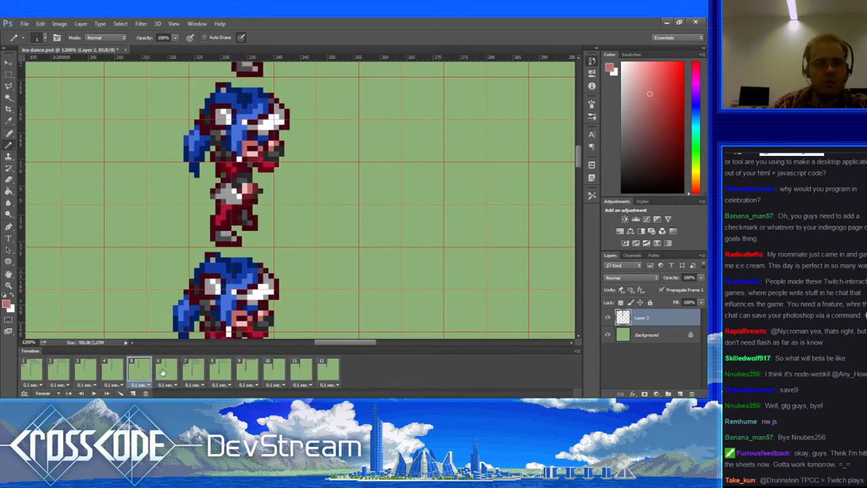
left_click(166, 371)
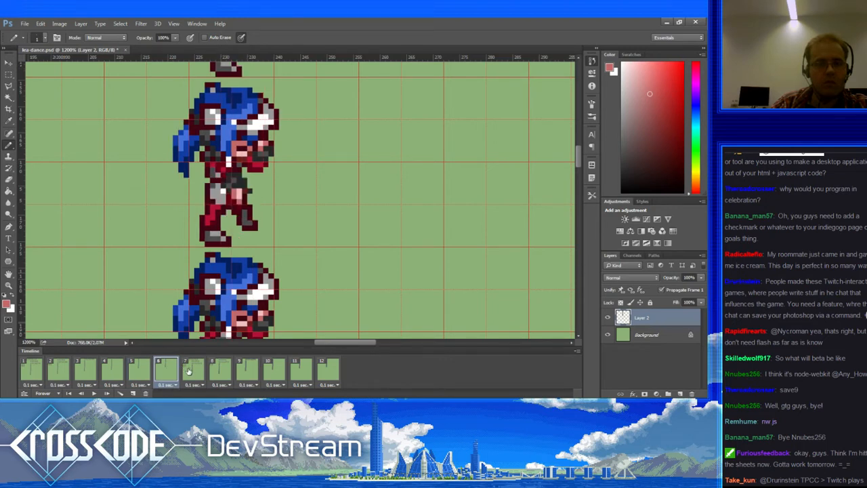
left_click(190, 371)
left_click(165, 370)
left_click(129, 373)
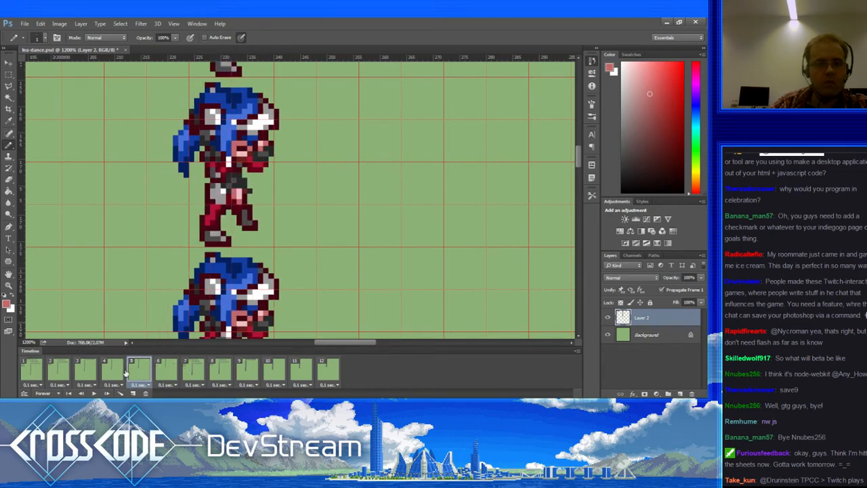
Step: Step through frames 3 to 6 and sample the sprite's dark red
left_click(110, 374)
left_click(82, 373)
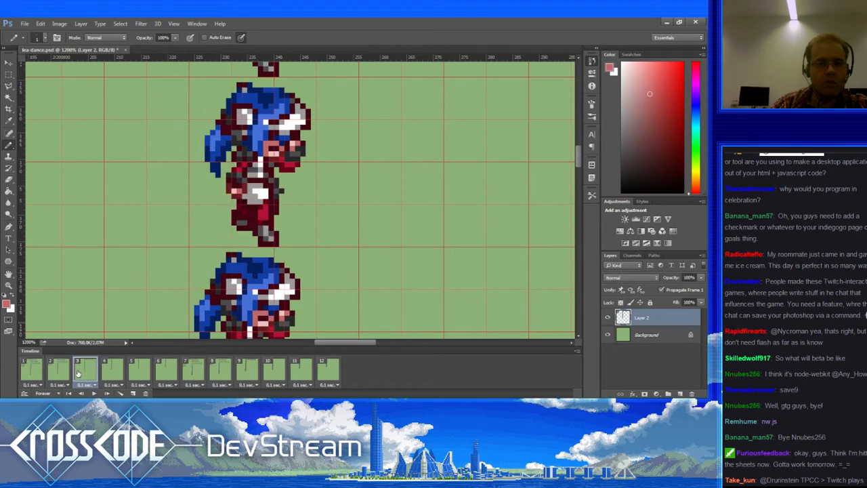
left_click(113, 373)
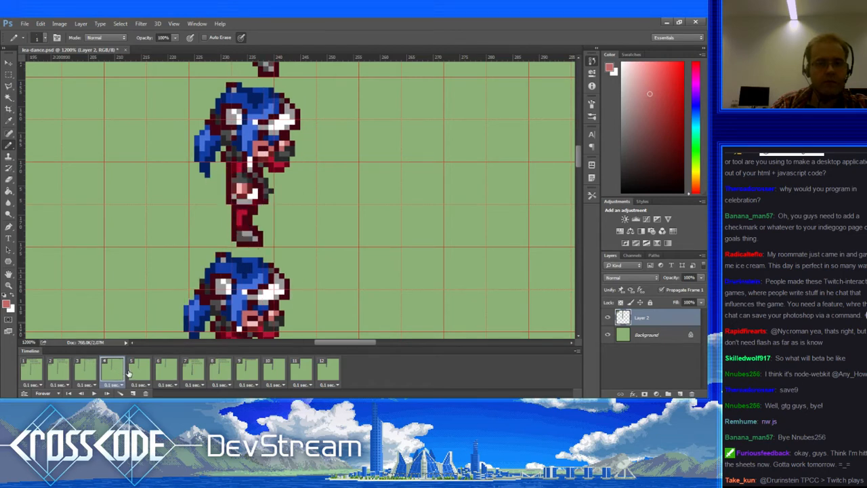
left_click(136, 372)
left_click(162, 373)
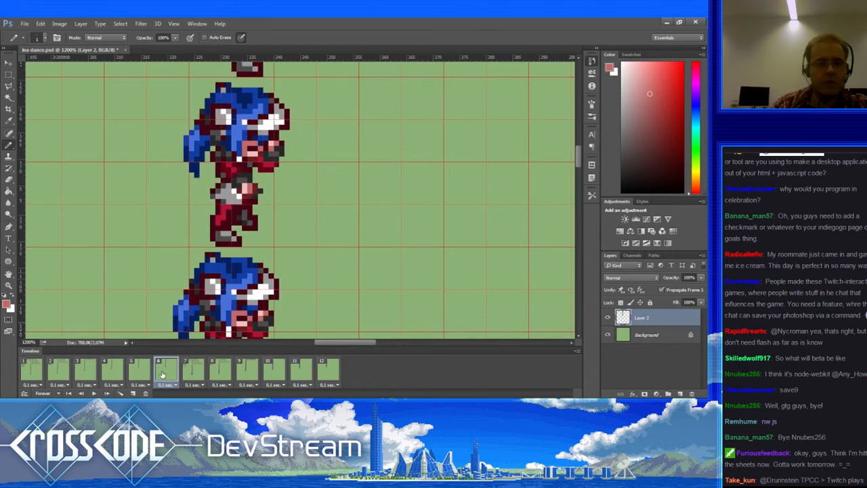
left_click(220, 167, "alt")
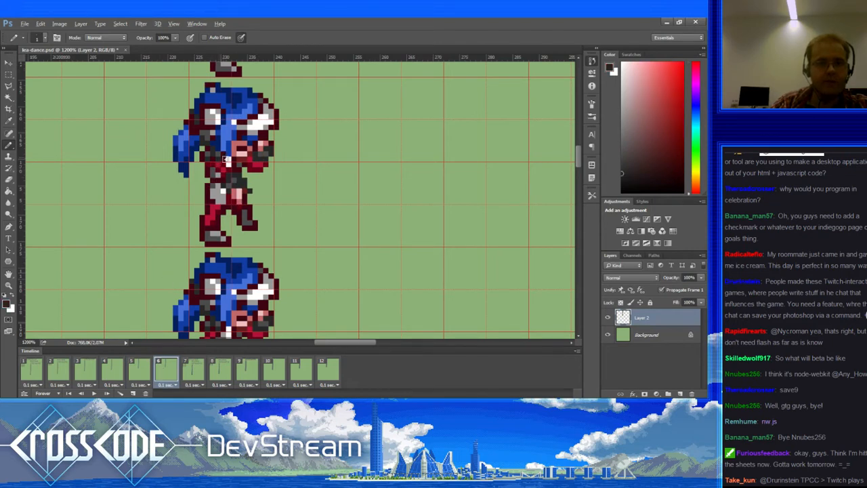
Step: Sample near-black, dark grey and dark red from the sprite, ending on dark red
left_click(215, 147, "alt")
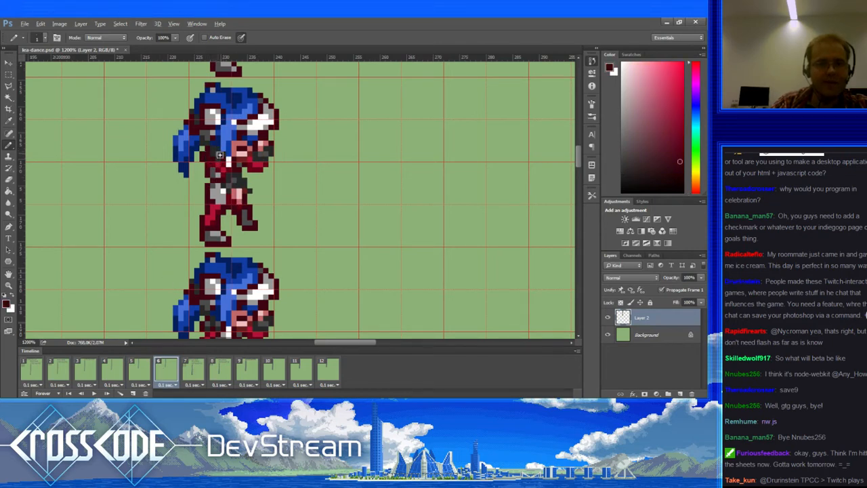
left_click(221, 153, "alt")
left_click(215, 152, "alt")
left_click(218, 149, "alt")
left_click(219, 156, "alt")
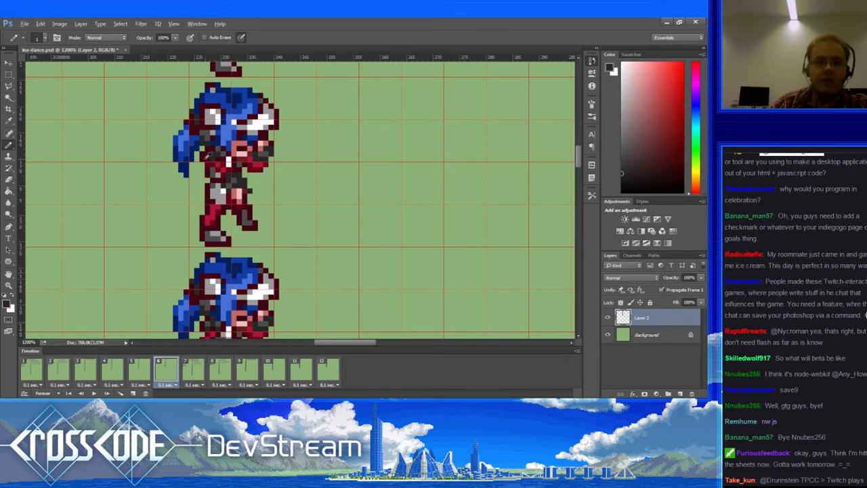
left_click(202, 205, "alt")
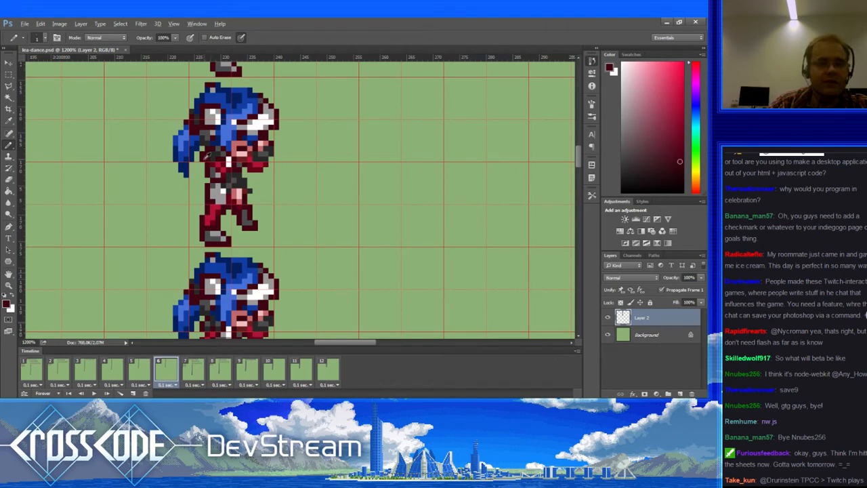
Step: Return to the Pencil, pan the view, and sample dark grey, then a darker outline colour
key("e")
key("b")
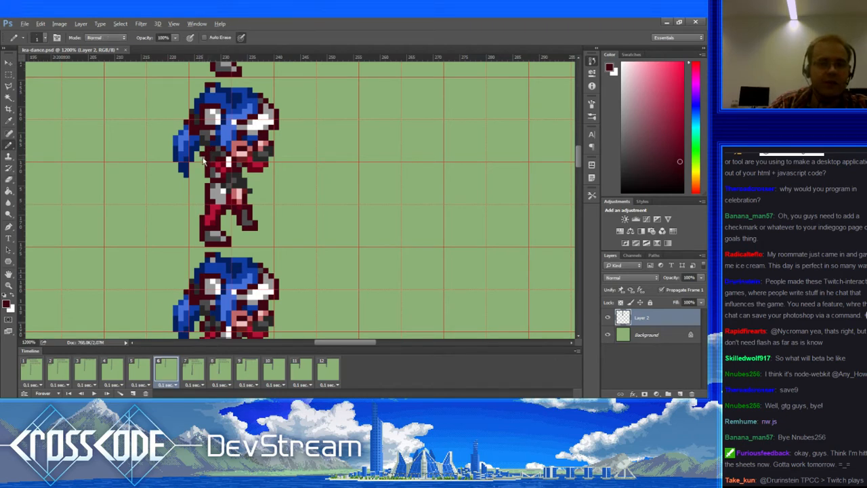
left_click_drag(206, 193, 212, 197)
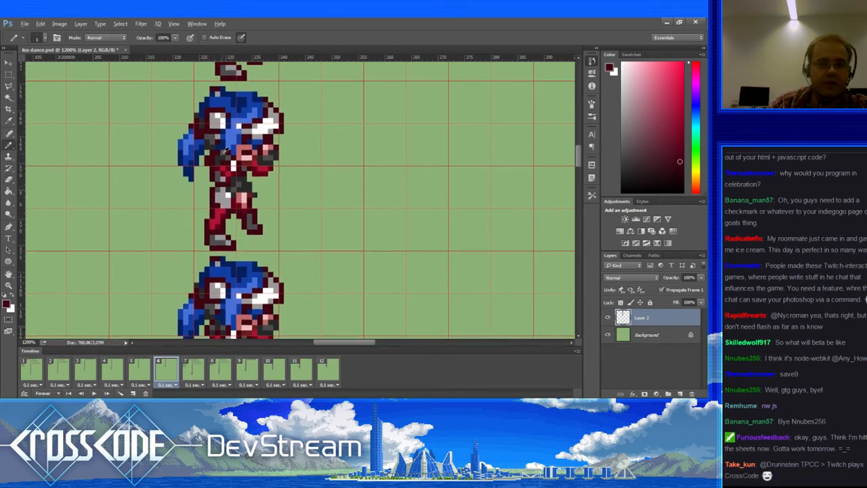
left_click(217, 152, "alt")
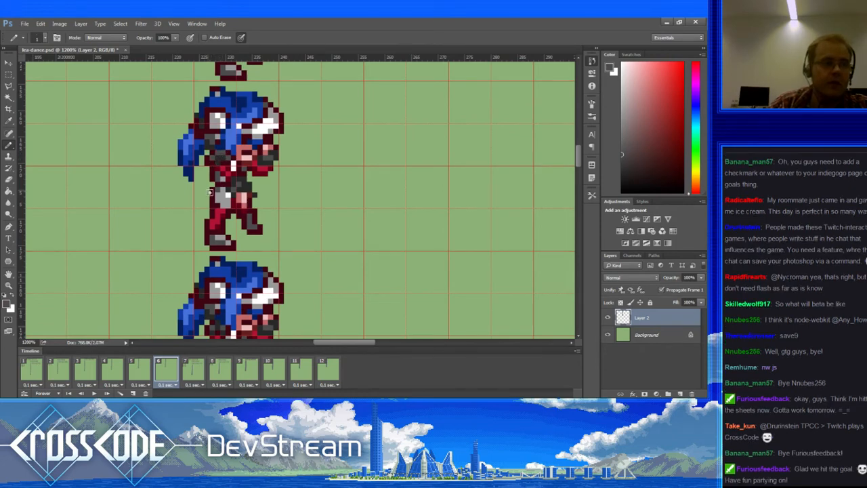
left_click(215, 161, "alt")
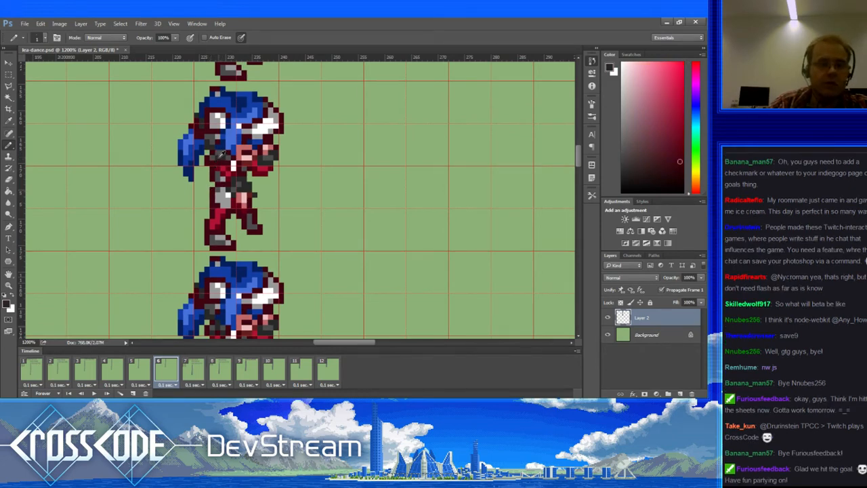
mouse_move(215, 198)
left_mouse_down()
mouse_move(225, 201)
mouse_move(222, 191)
mouse_move(209, 237)
left_mouse_up()
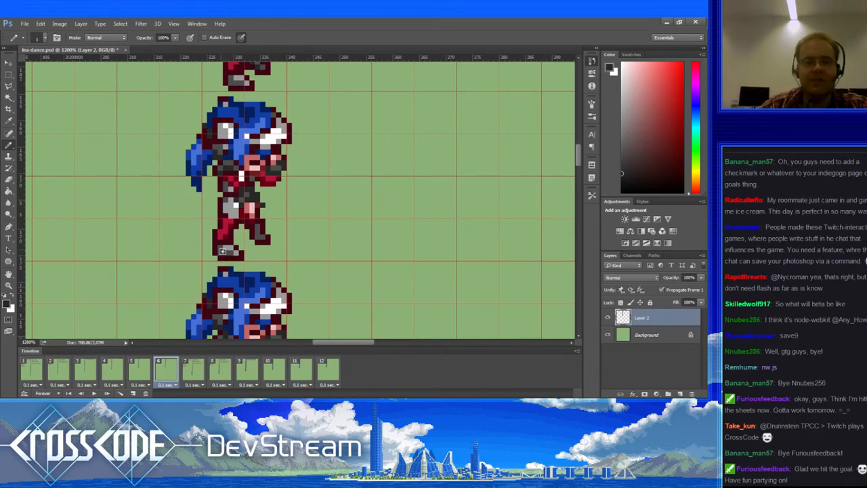
mouse_move(223, 247)
left_mouse_down()
mouse_move(238, 253)
mouse_move(226, 246)
left_mouse_up()
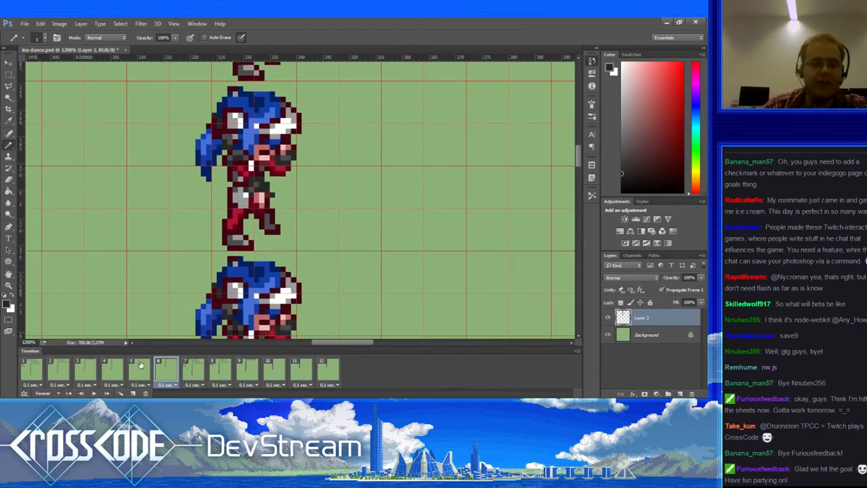
Step: Flip between frames 5 and 6 to compare poses, sampling dark maroon on frame 6
left_click(141, 366)
left_click(161, 371)
left_click(246, 169, "alt")
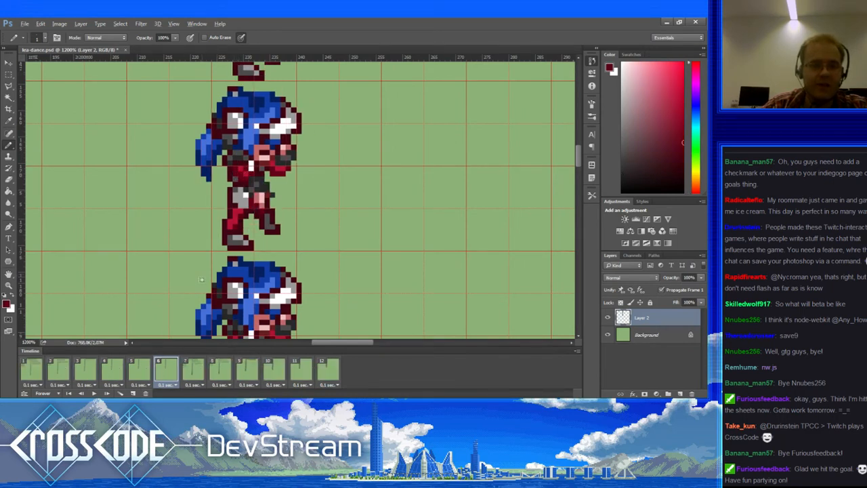
left_click(140, 369)
left_click(175, 364)
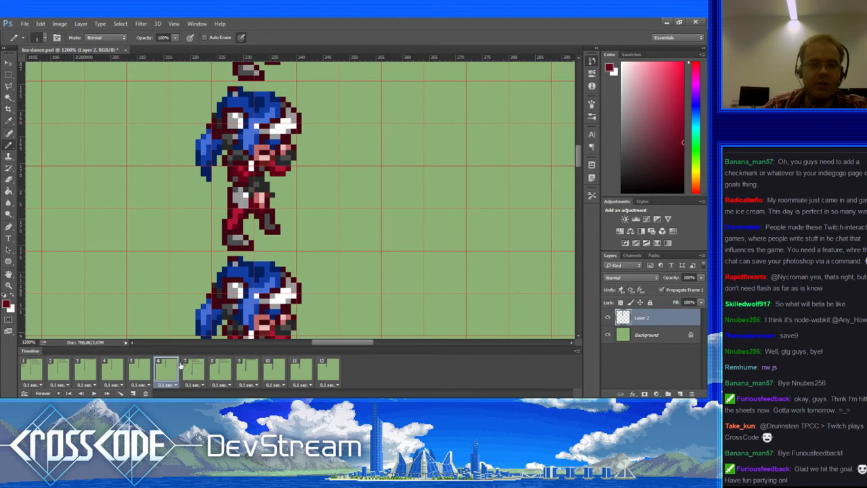
left_click(143, 369)
left_click(167, 371)
Step: On frame 7, sample greys and reds from the sprite and darken a pixel near the arm
left_click(191, 368)
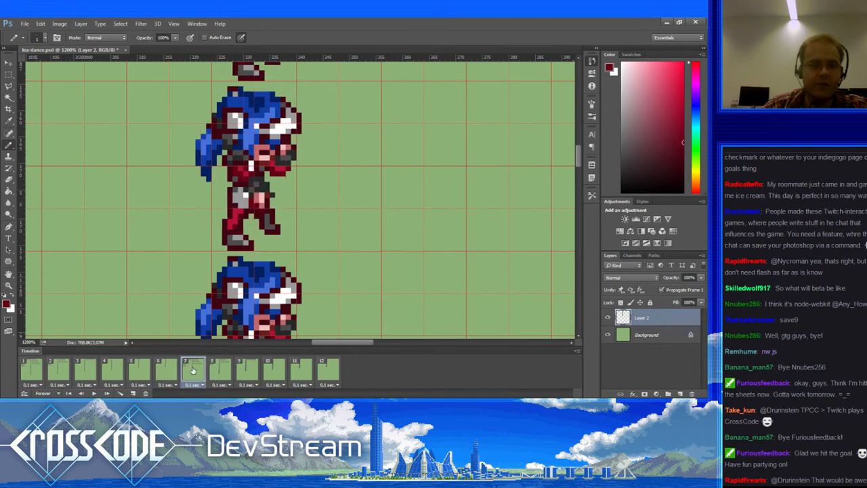
left_click(230, 178, "alt")
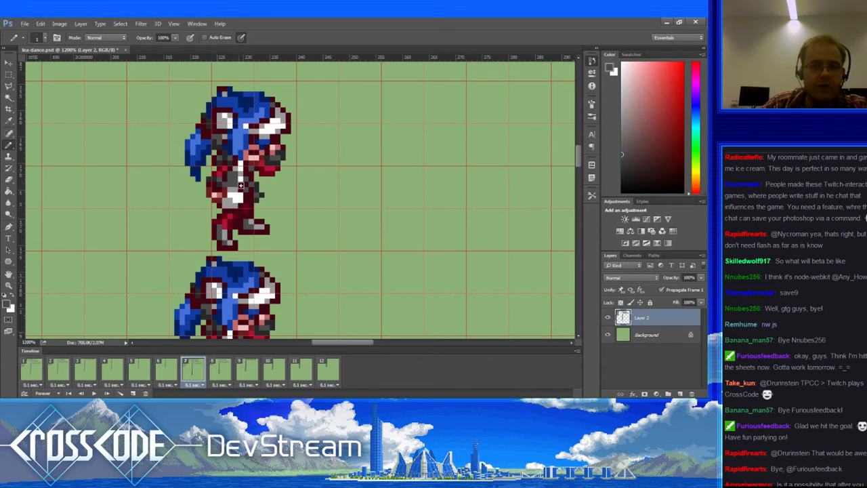
left_click(237, 177, "alt")
left_click(231, 180, "alt")
left_click(231, 175, "alt")
left_click(225, 184, "alt")
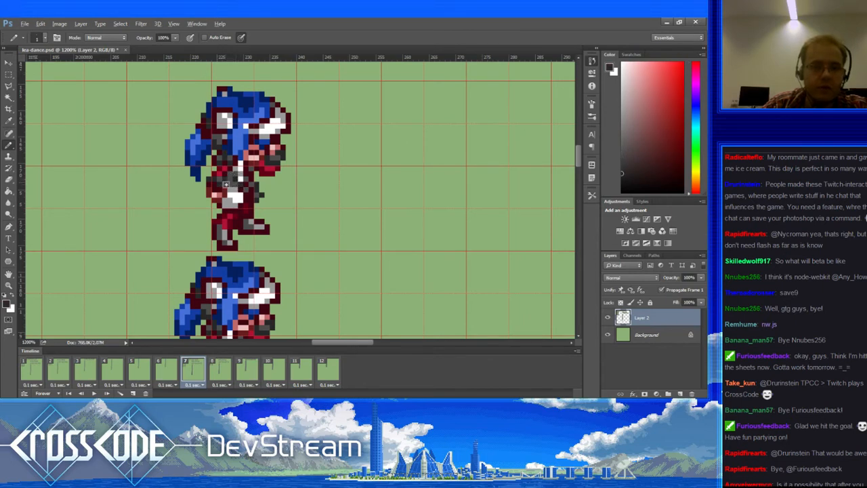
left_click(218, 194, "alt")
left_click(225, 187, "alt")
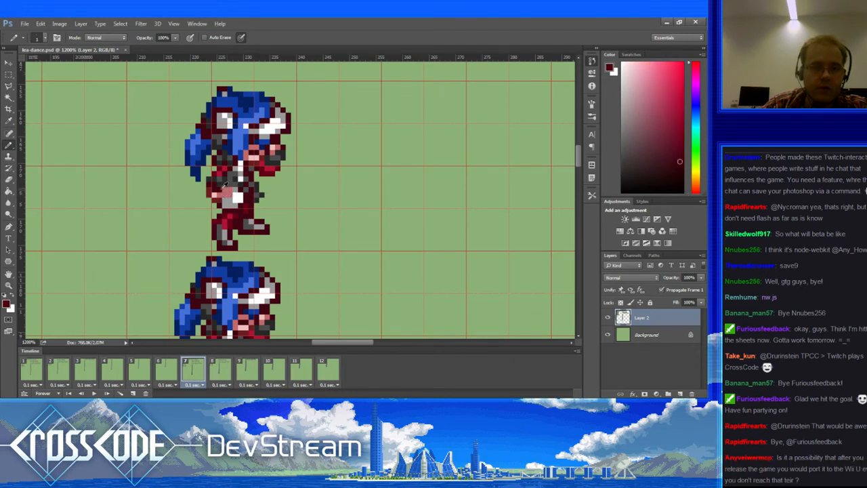
left_click(223, 201)
left_click(219, 199, "alt")
Step: Erase the stray hand pixels and retouch the arm along the torso's left edge
key("e")
left_click_drag(214, 201, 209, 188)
key("b")
left_click(226, 179, "alt")
key("b")
left_click(231, 177, "alt")
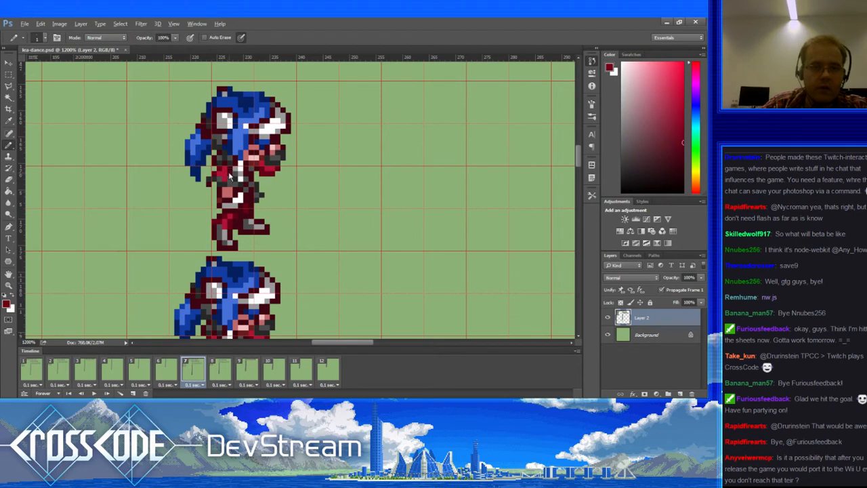
left_click(221, 177)
key("e")
left_click_drag(214, 174, 209, 182)
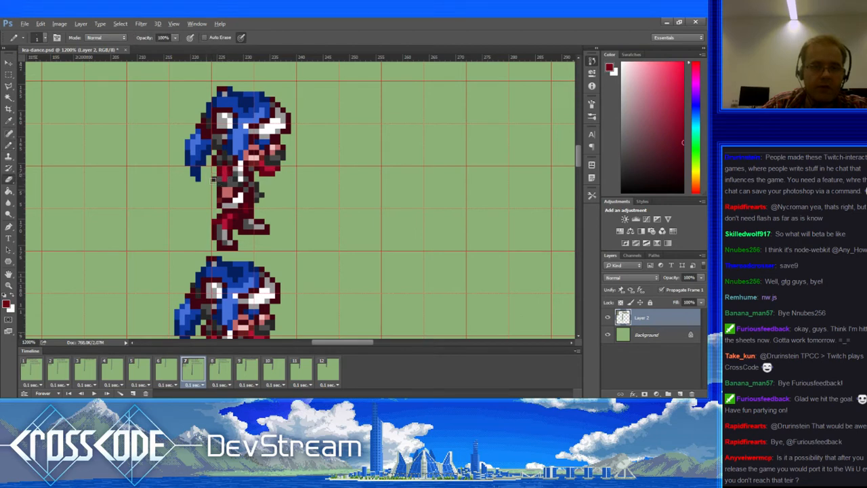
left_click(214, 180)
key("b")
left_click(228, 181, "alt")
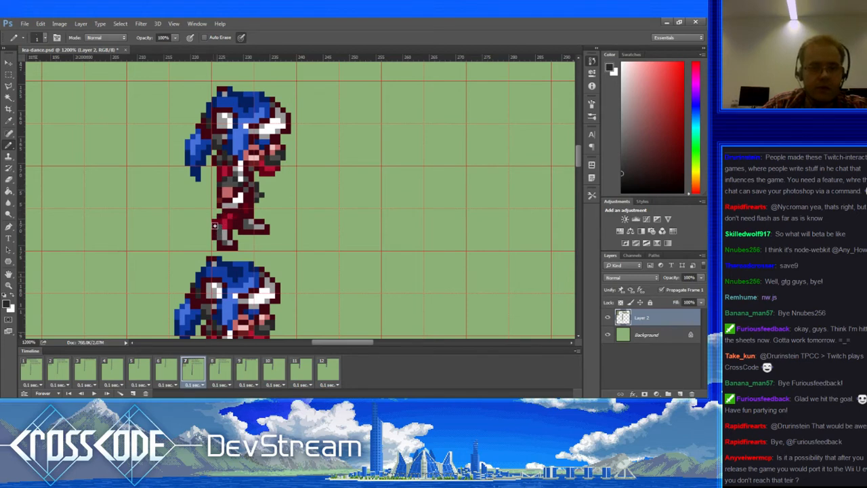
Step: Compare frame 7 with frame 6, then move on to frame 8
left_click(168, 369)
left_click(194, 371)
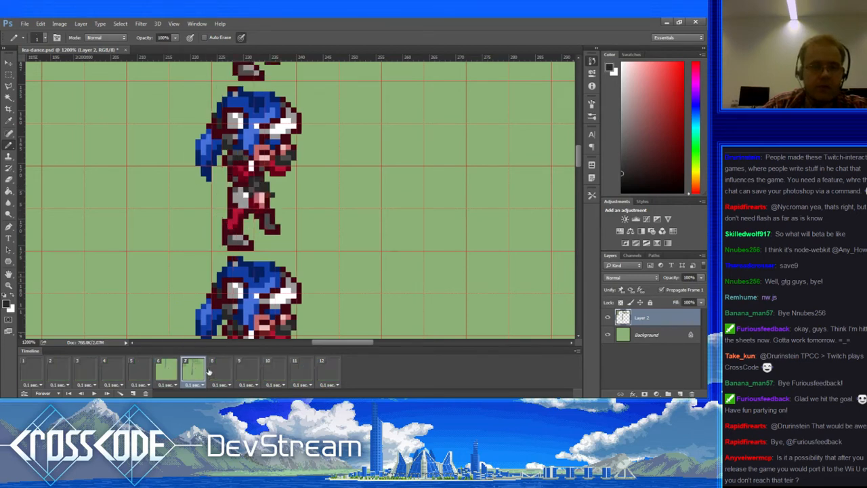
left_click(220, 372)
Step: Step through frames 9 to 12, then loop round through frames 1 to 4
left_click(246, 374)
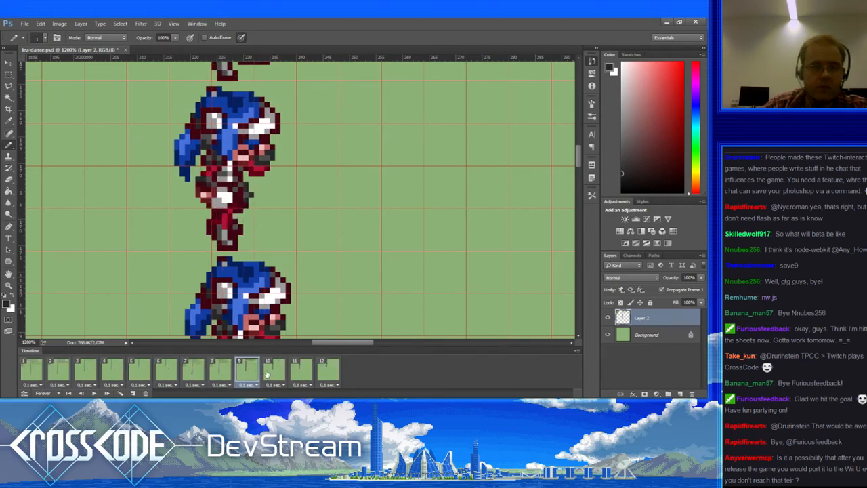
left_click(277, 378)
left_click(301, 376)
left_click(317, 381)
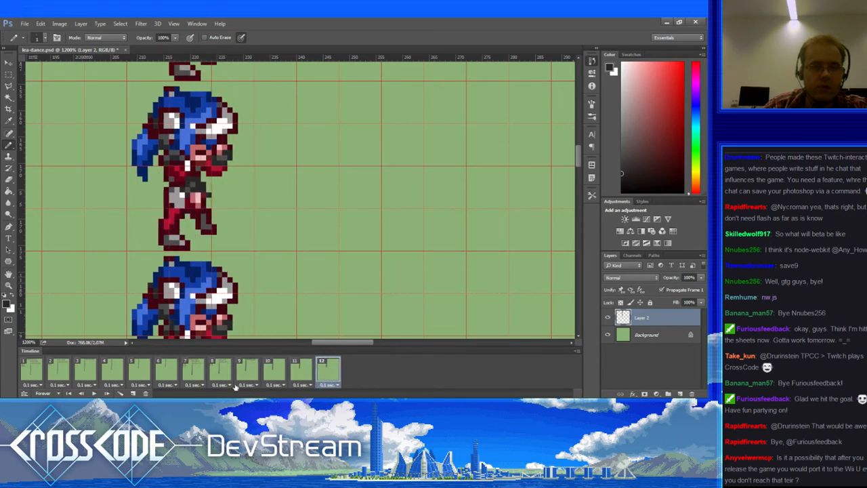
left_click(31, 373)
left_click(60, 374)
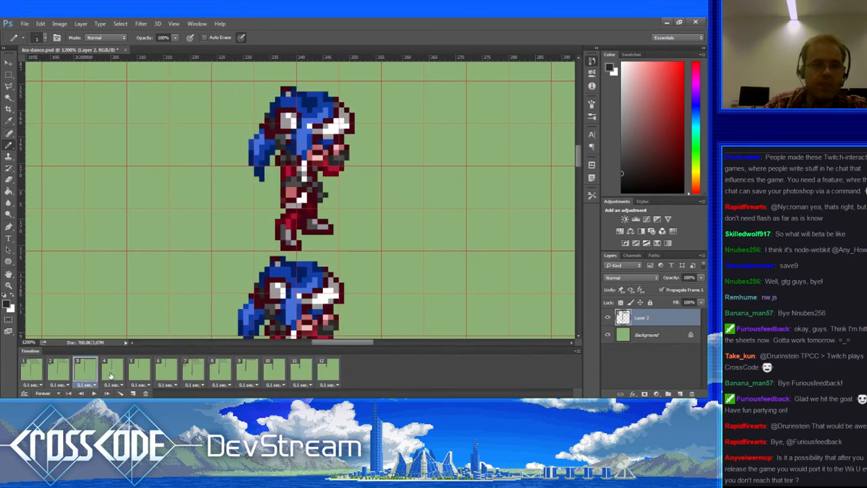
left_click(86, 374)
left_click(121, 373)
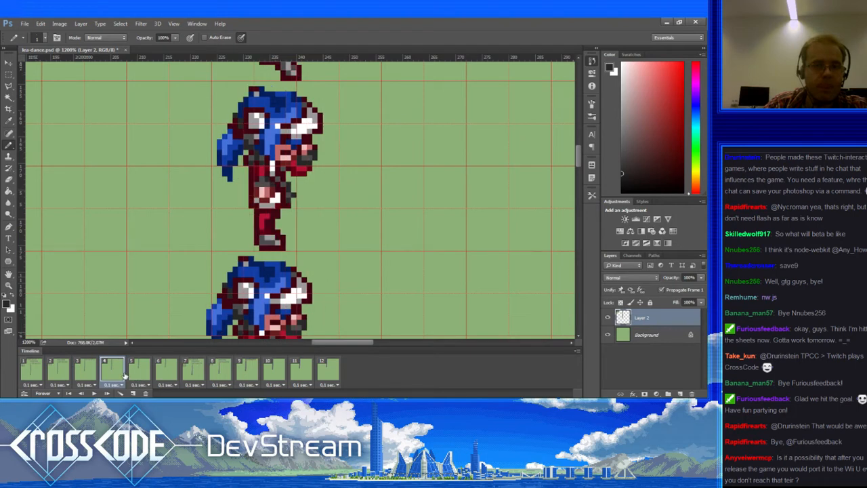
Step: Replay frames 1 to 7, then settle back on frame 6 via frame 5
left_click(41, 374)
left_click(59, 374)
left_click(85, 374)
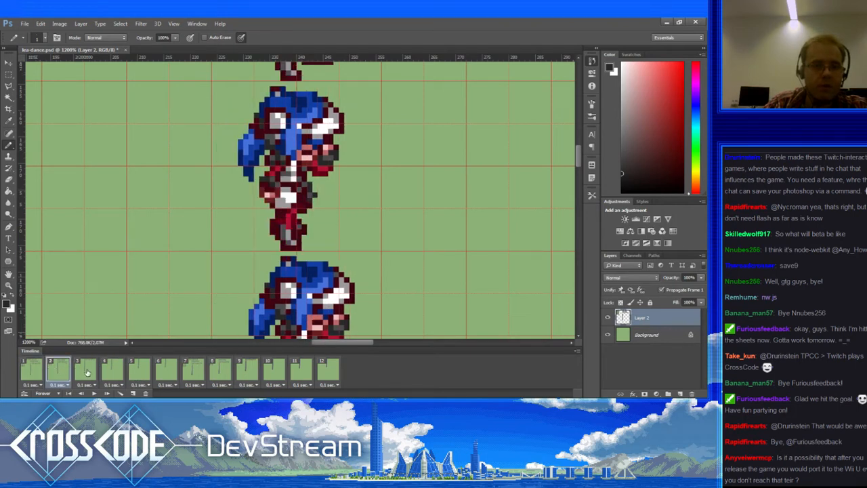
left_click(115, 371)
left_click(137, 374)
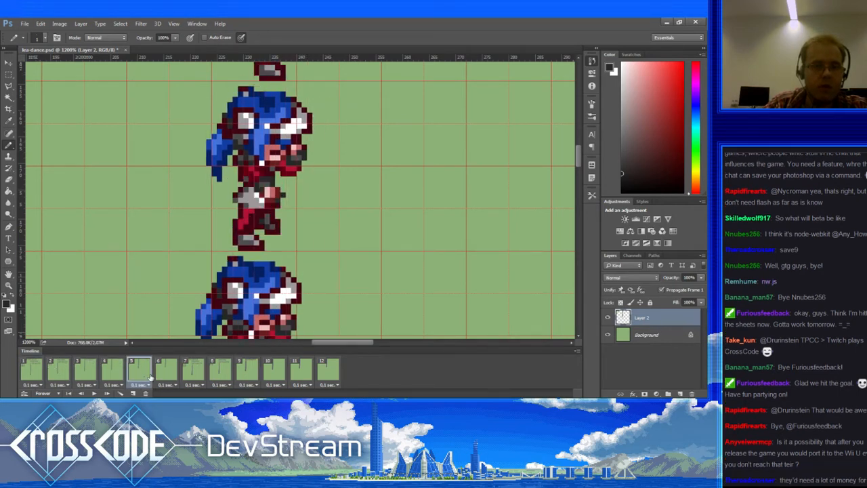
left_click(165, 378)
left_click(192, 380)
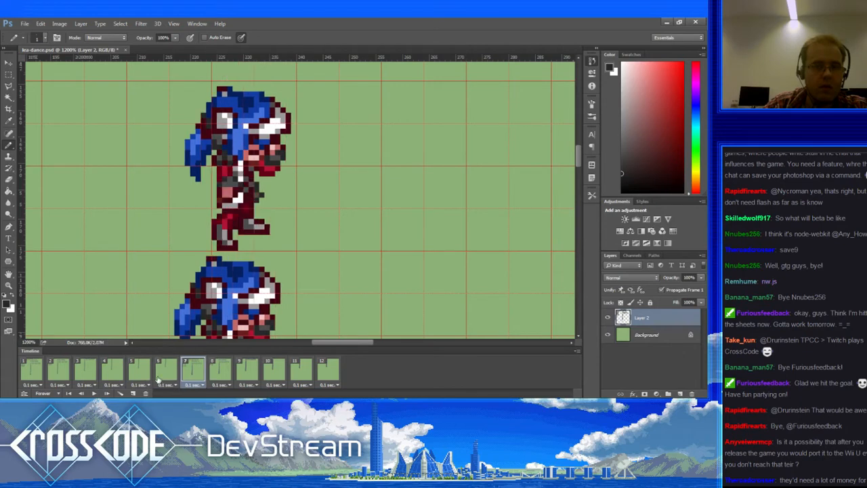
left_click(159, 380)
left_click(139, 378)
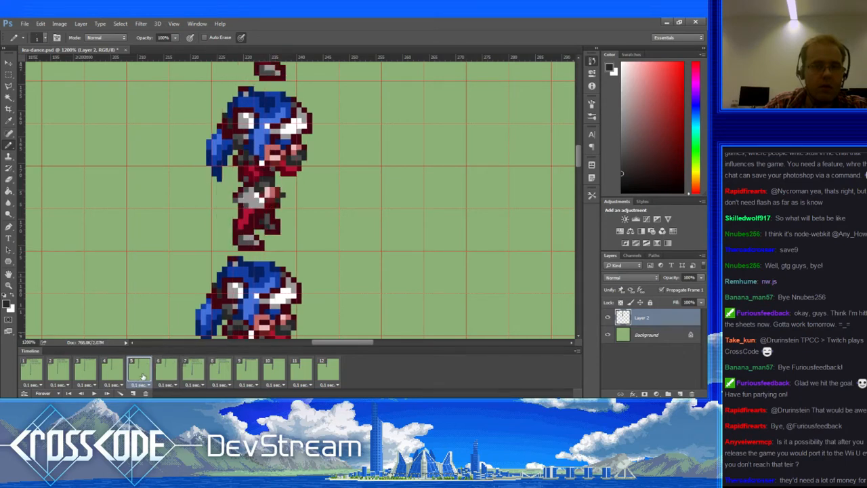
left_click(163, 374)
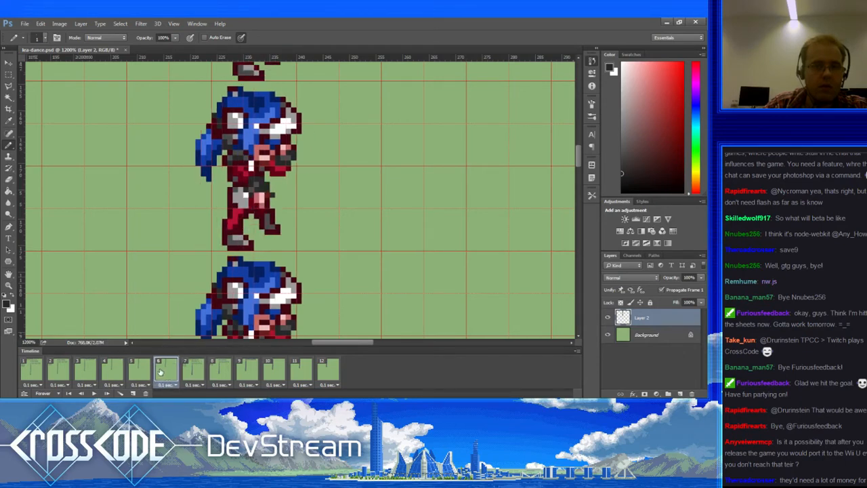
Step: Recolour arm pixels in the sprite's dark maroon and erase dark pixels at the arm's left edge
left_click(251, 169, "alt")
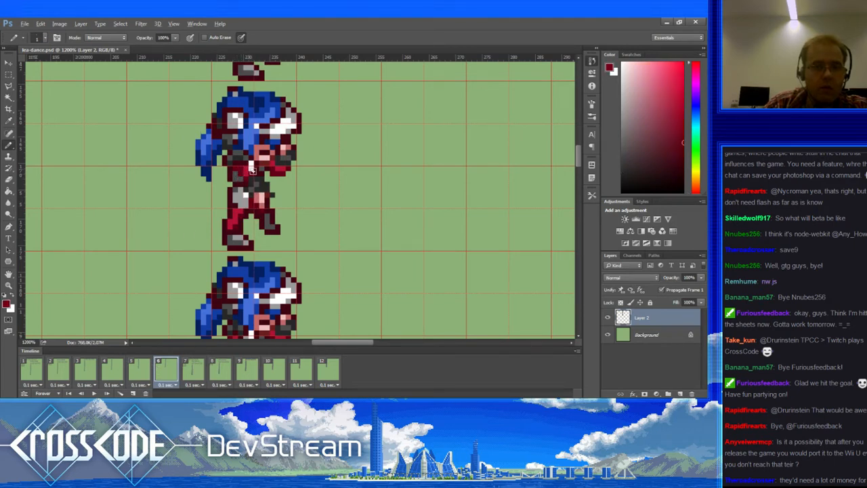
left_click(237, 155, "alt")
left_click(235, 164, "alt")
left_click(234, 163)
key("e")
left_click(225, 161)
key("b")
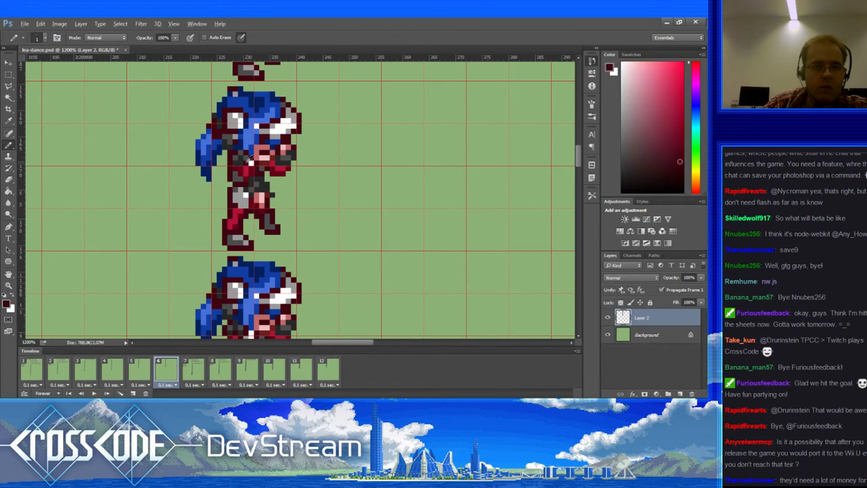
Step: Sample colours near the face, settling on the hair's dark navy, and check frame 5's pose
left_click(248, 159, "alt")
left_click(250, 153, "alt")
left_click(245, 154, "alt")
left_click(252, 152, "alt")
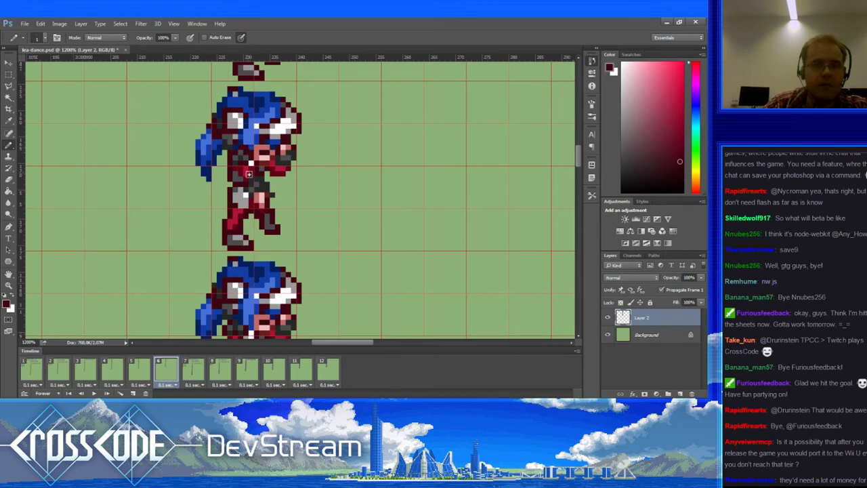
left_click_drag(249, 174, 250, 172)
left_click(249, 148, "alt")
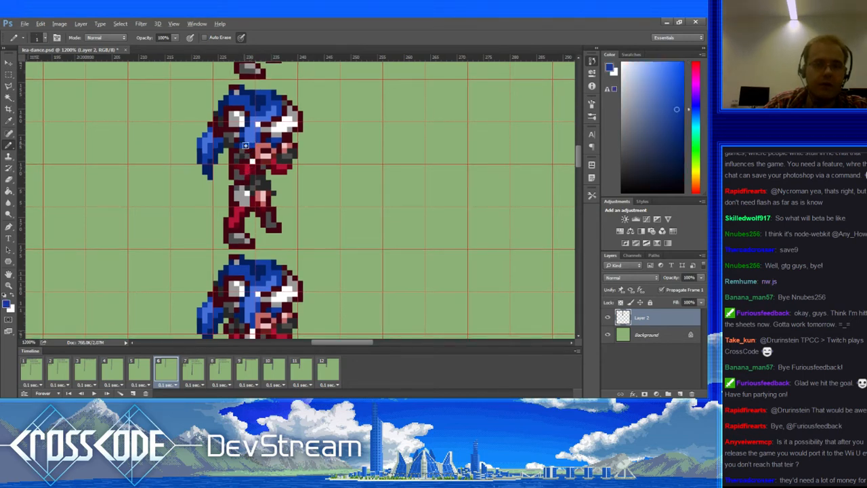
left_click(246, 145, "alt")
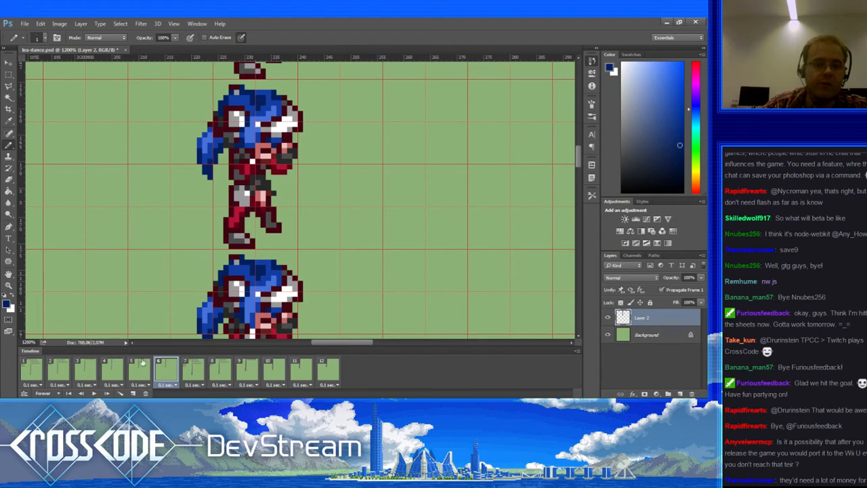
left_click(141, 366)
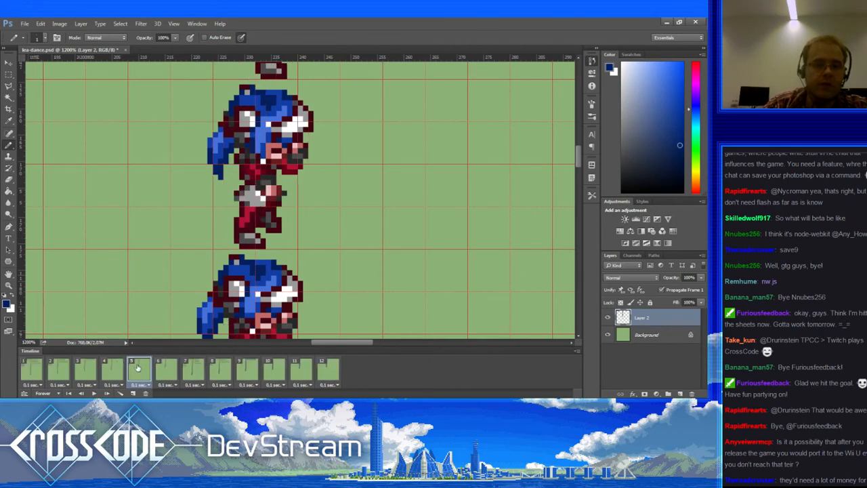
left_click(159, 369)
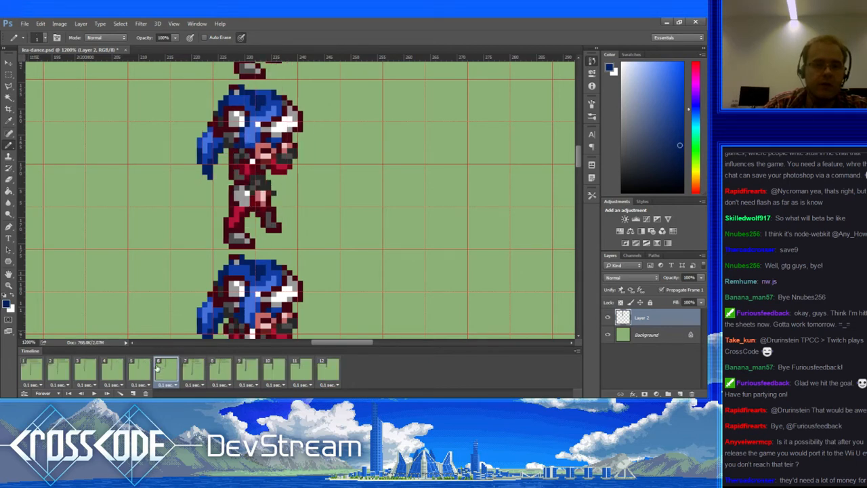
Step: Repaint four pixels beside the face in blue, then compare with frame 5
left_click(252, 140, "alt")
left_click(253, 149)
left_click(259, 140, "alt")
left_click(259, 145)
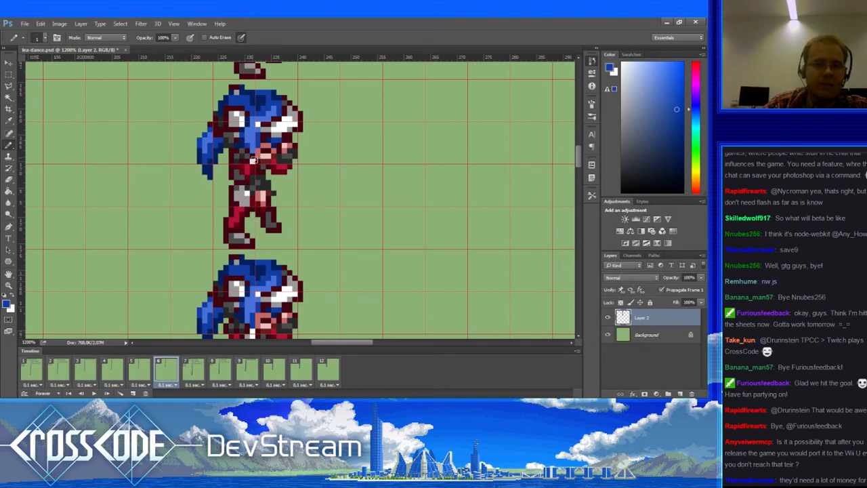
left_click_drag(163, 332, 164, 332)
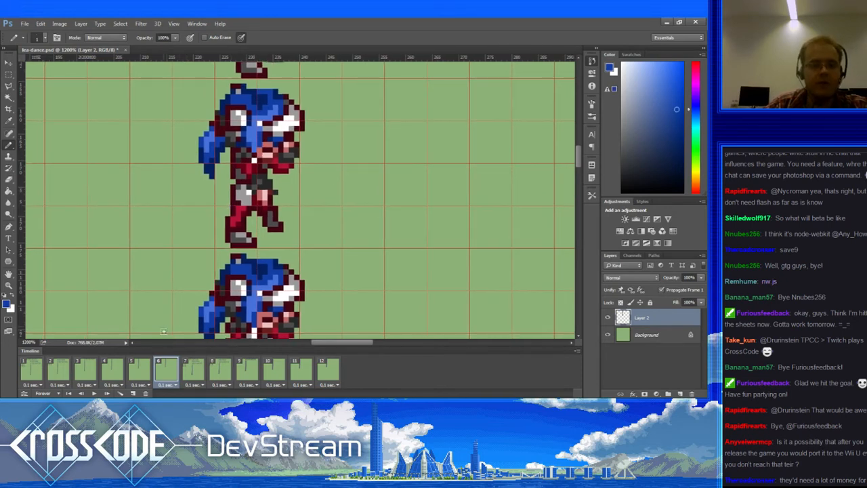
left_click(139, 370)
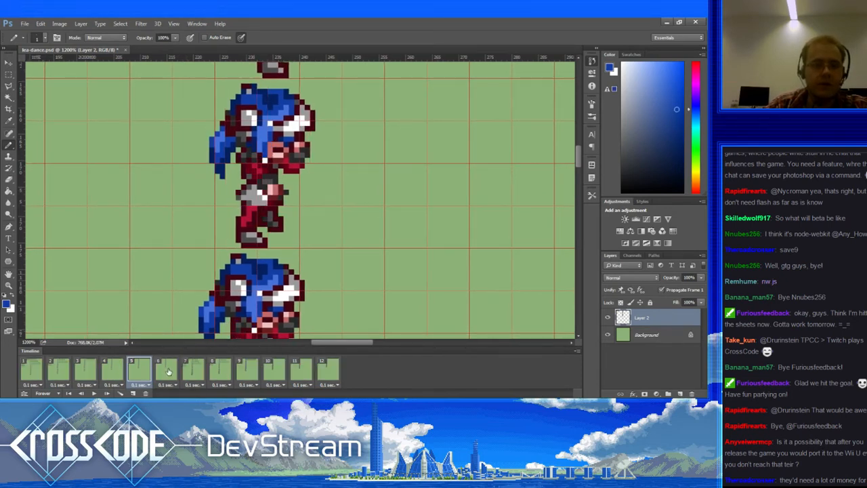
Step: Step from frame 6 through frame 12, comparing frame 12 with frame 11
left_click(168, 371)
left_click(194, 370)
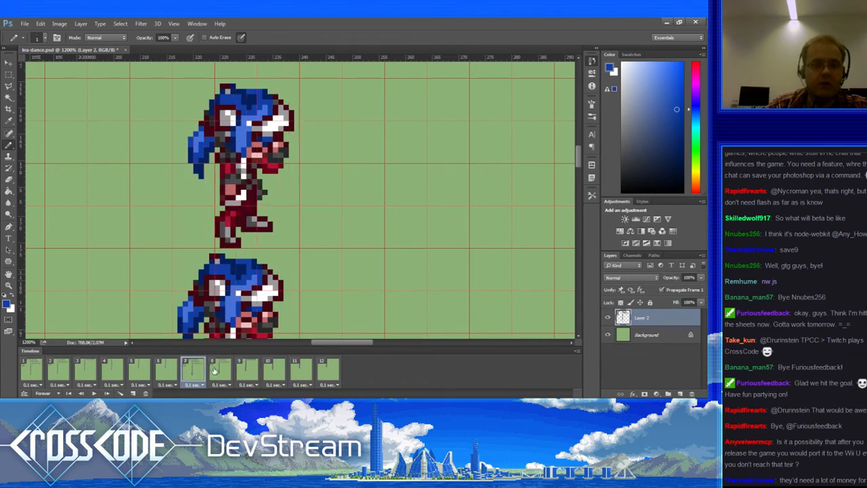
left_click(214, 373)
left_click(250, 373)
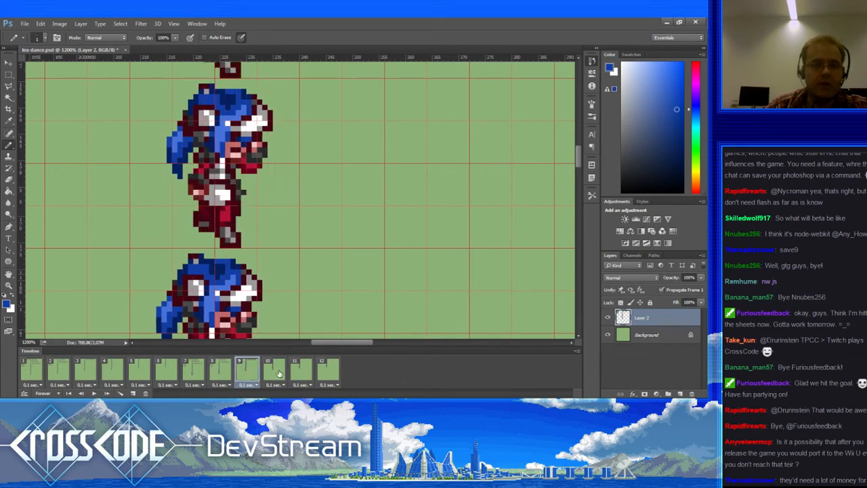
left_click(277, 373)
left_click(301, 375)
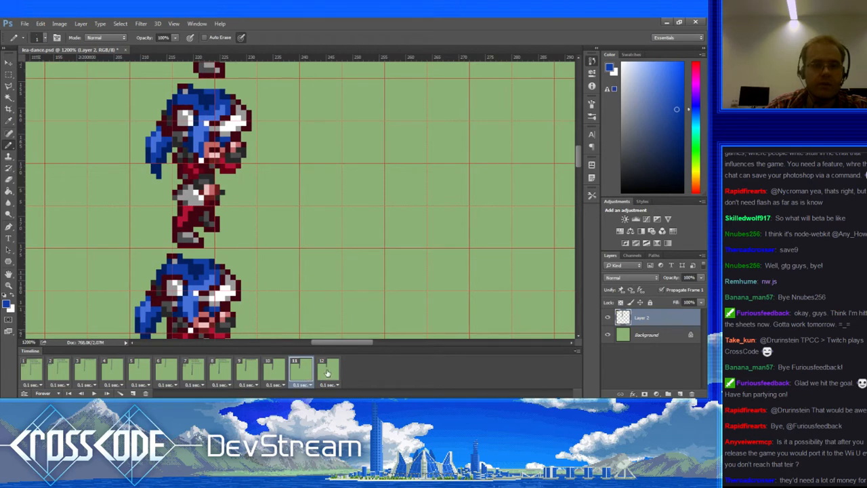
left_click(326, 373)
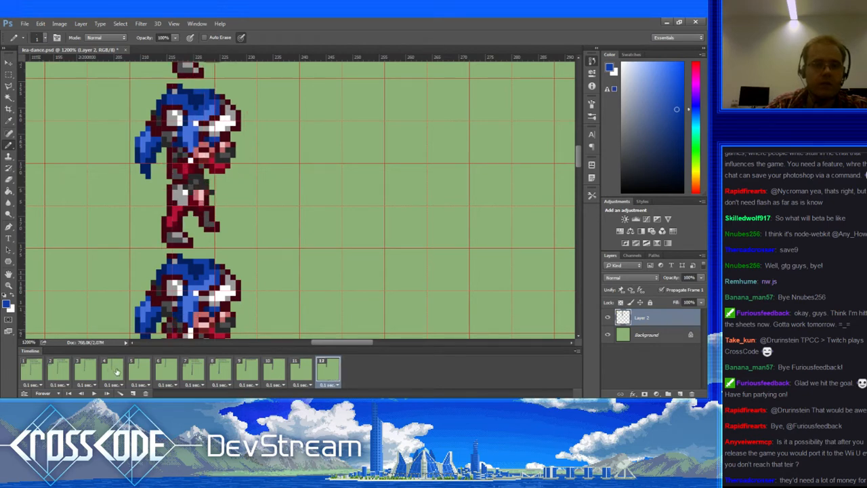
left_click(302, 377)
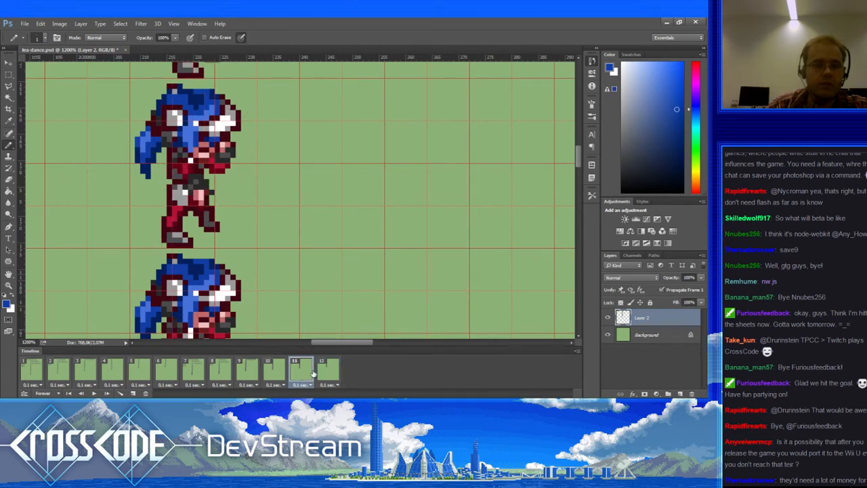
left_click(320, 372)
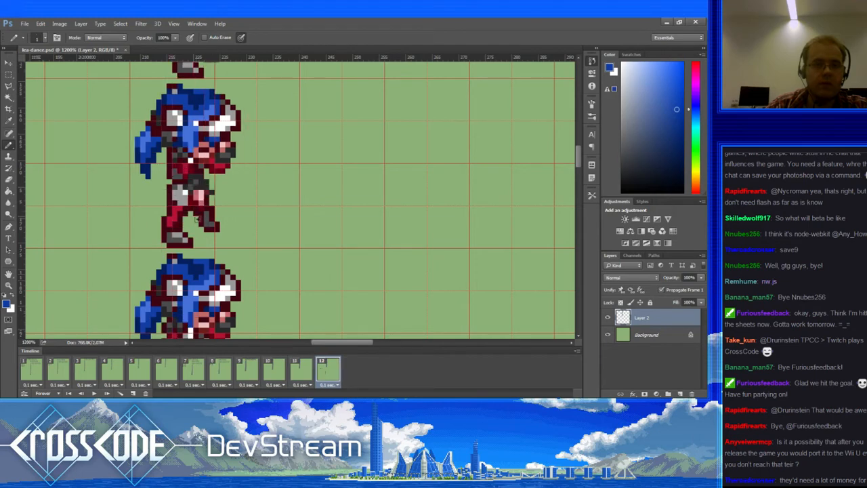
Step: On frame 12, sample reds and greys, then paint dark grey pixels on the torso
left_click(182, 157, "alt")
left_click(177, 167, "alt")
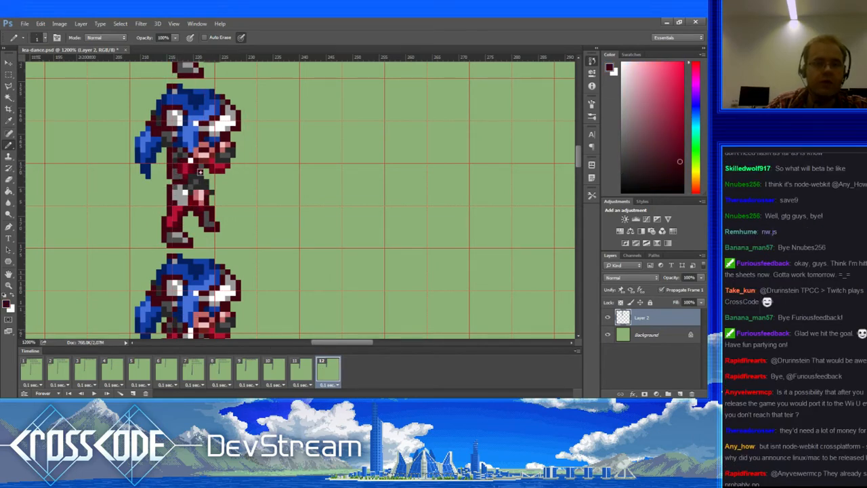
left_click(201, 163, "alt")
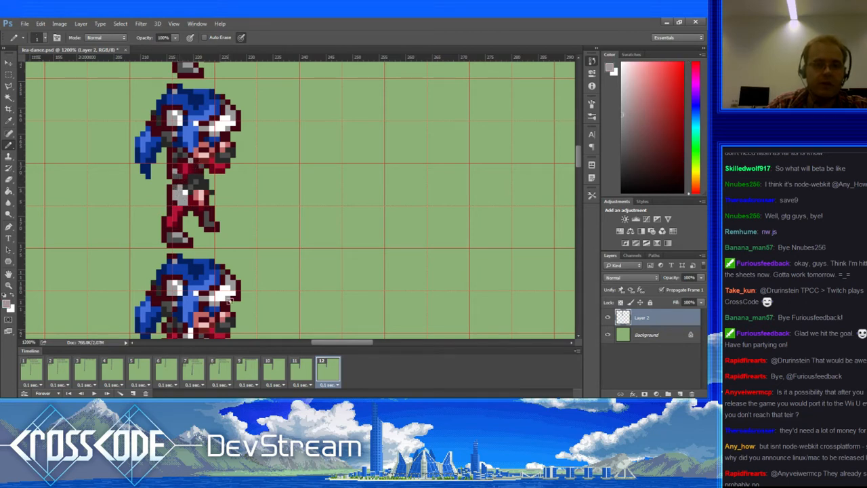
left_click(201, 165, "alt")
left_click(201, 163, "alt")
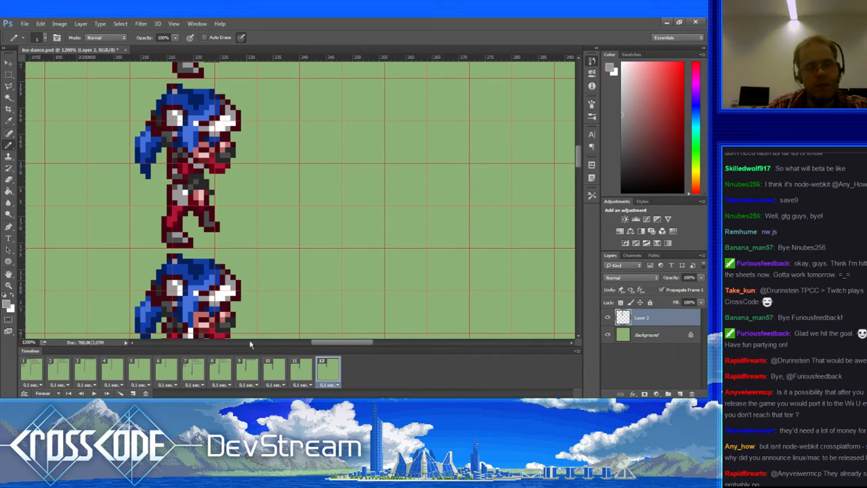
left_click(198, 177, "alt")
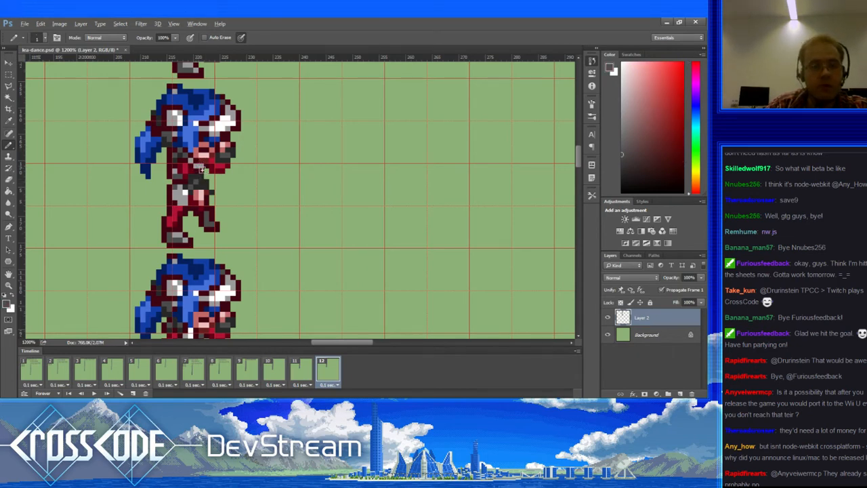
left_click(200, 175)
Step: Compare frame 12 with frame 11, swap the drawing colour to white, and view frame 10
left_click(298, 366)
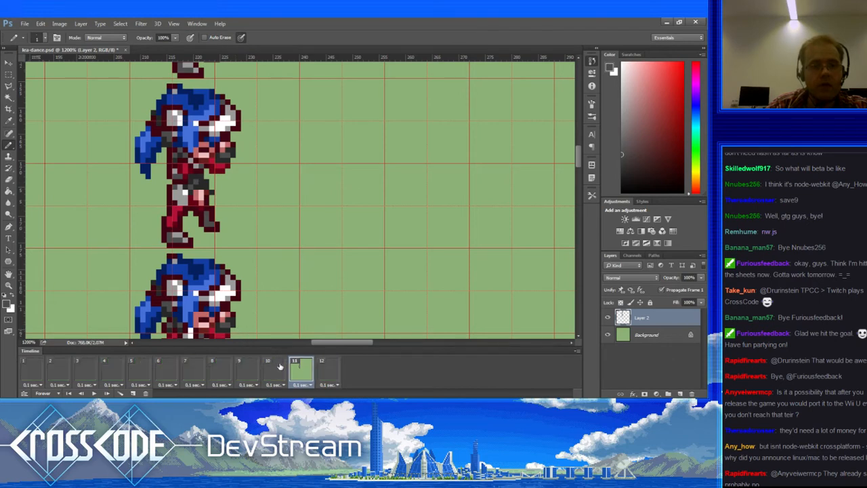
left_click(317, 369)
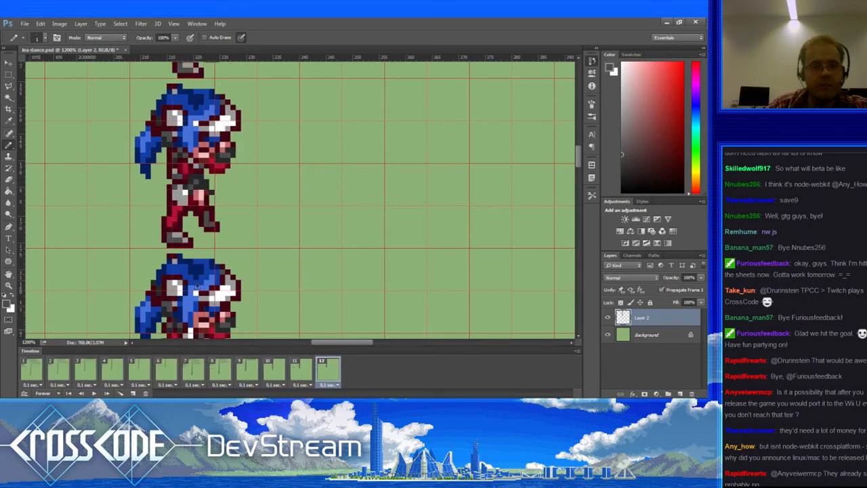
key("x")
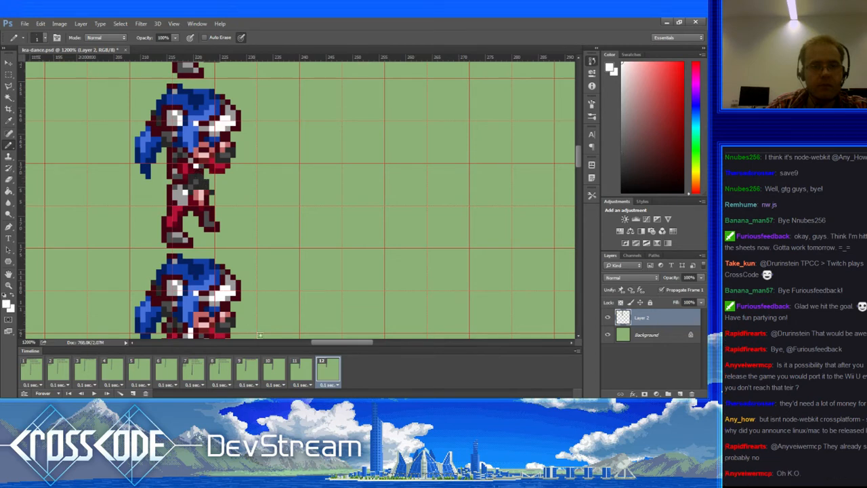
left_click(299, 364)
left_click(272, 364)
left_click(299, 365)
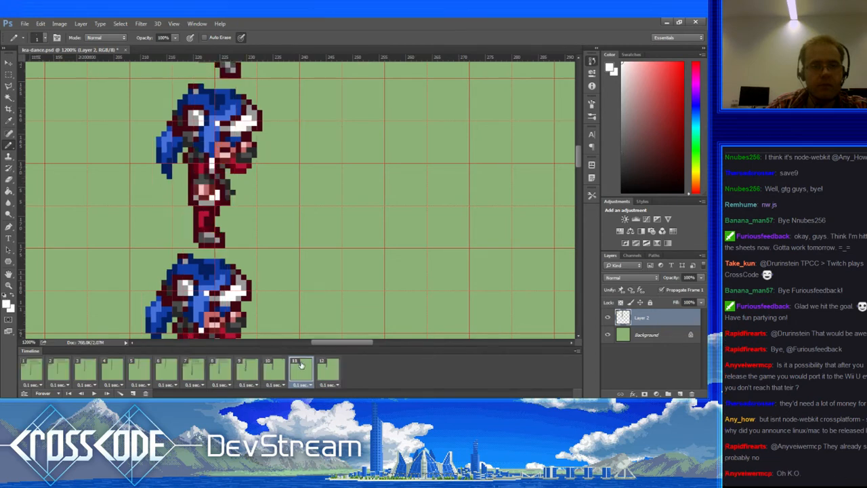
left_click(326, 367)
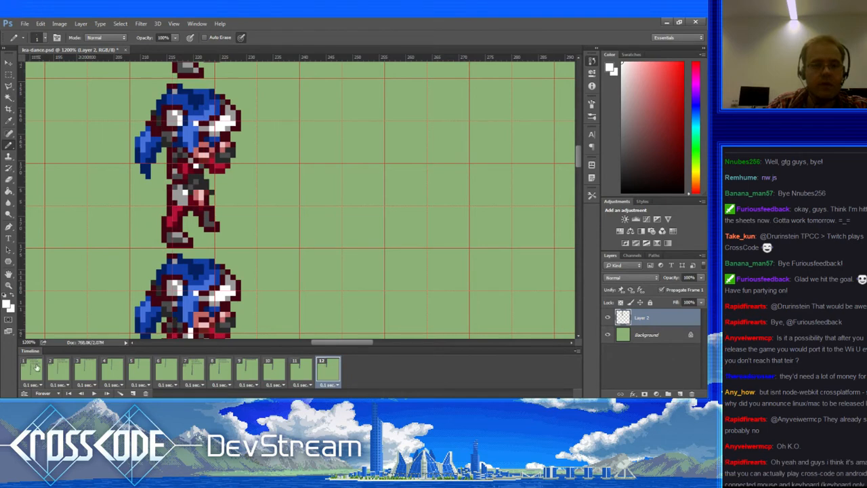
left_click(34, 370)
left_click(57, 368)
left_click(85, 368)
left_click(112, 369)
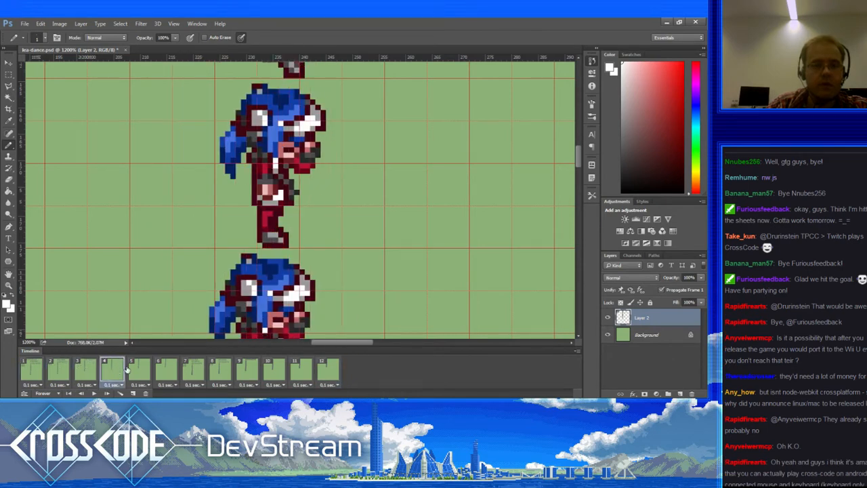
left_click(142, 367)
left_click(163, 367)
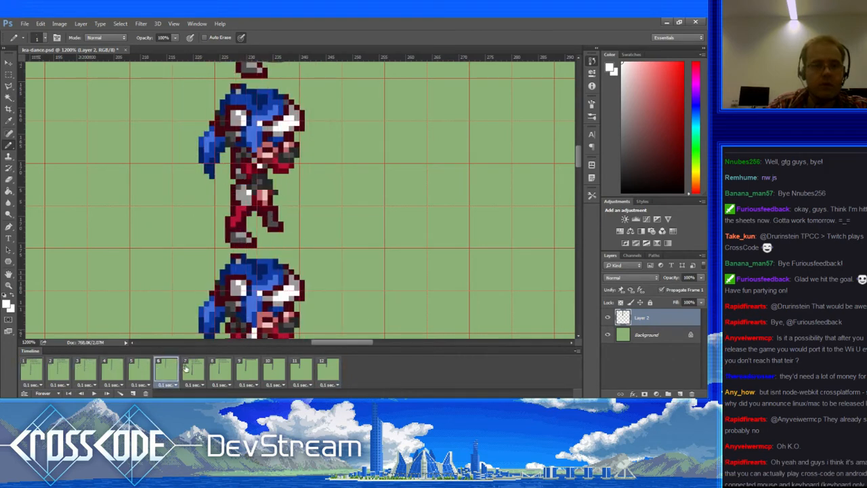
left_click(192, 367)
left_click(223, 368)
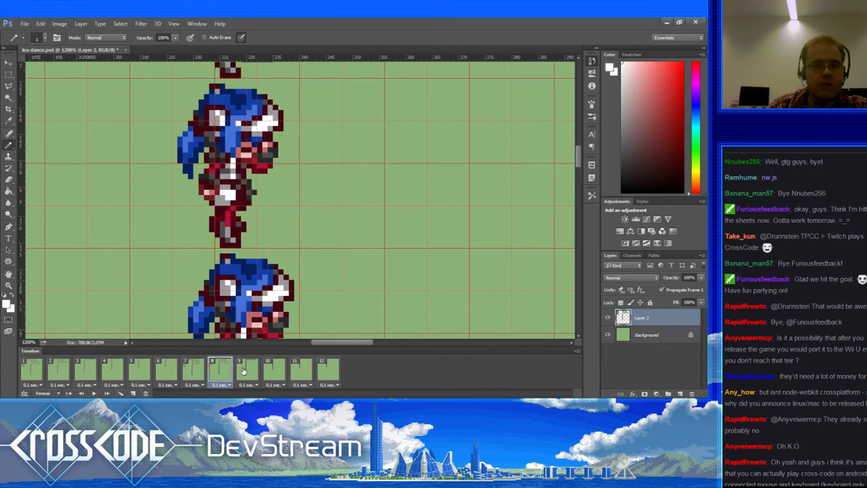
left_click(244, 371)
left_click(275, 373)
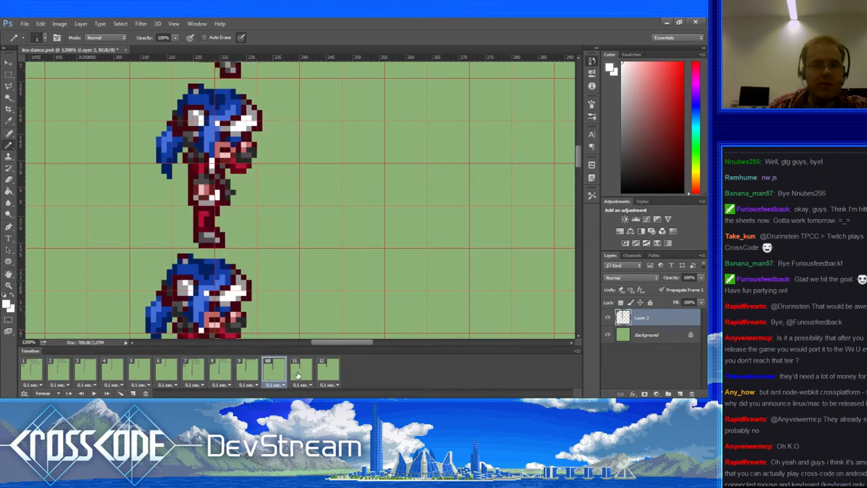
left_click(298, 375)
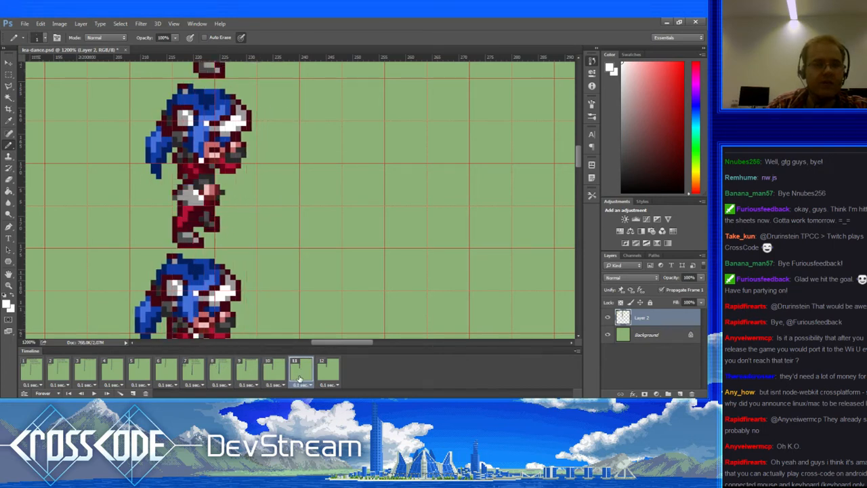
left_click(276, 373)
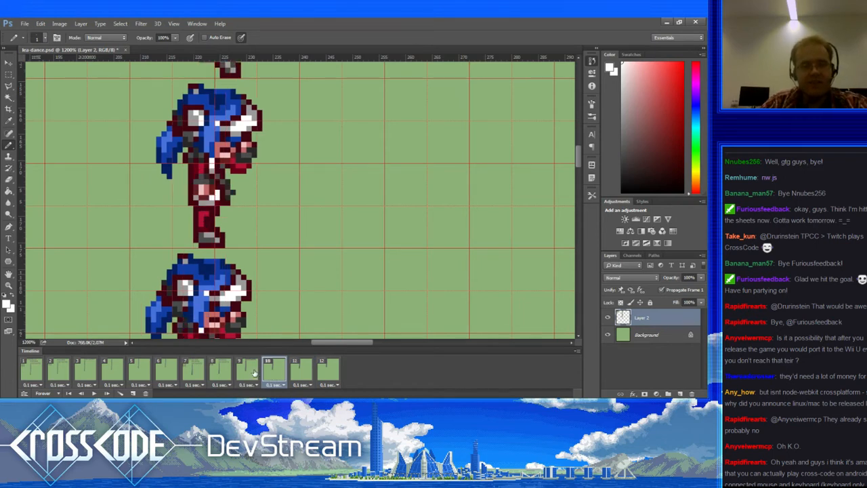
left_click(248, 369)
left_click(226, 369)
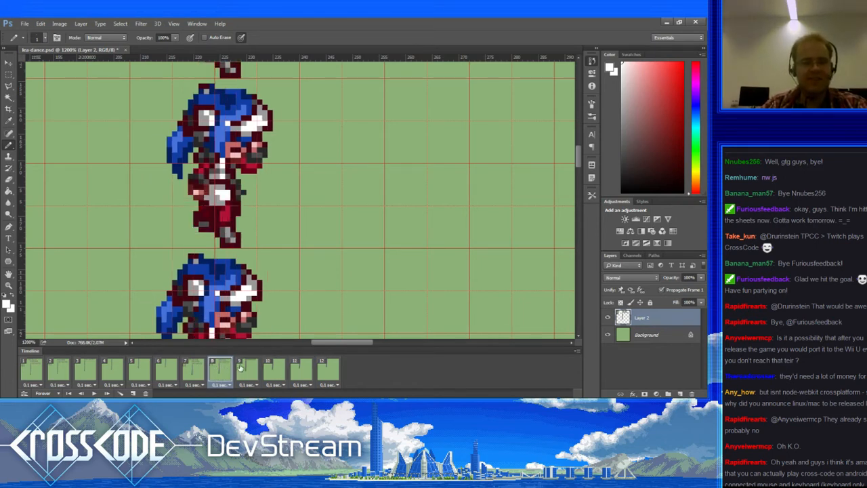
left_click(247, 370)
left_click(274, 369)
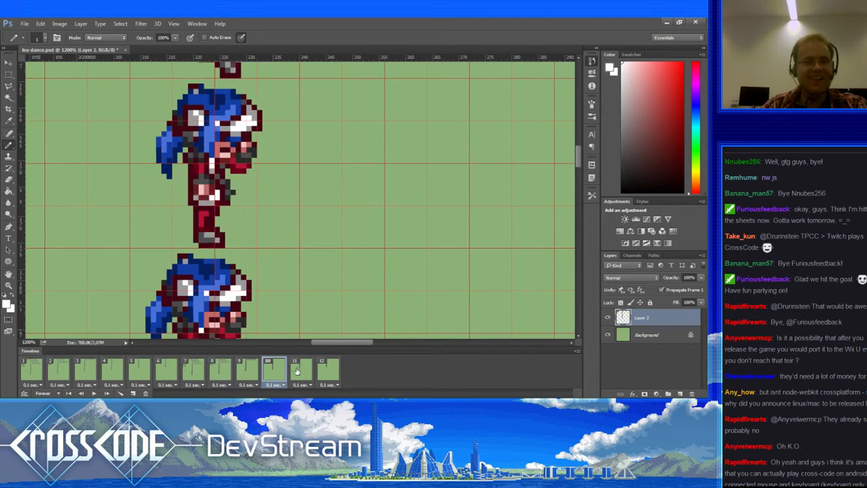
left_click(299, 371)
left_click(323, 372)
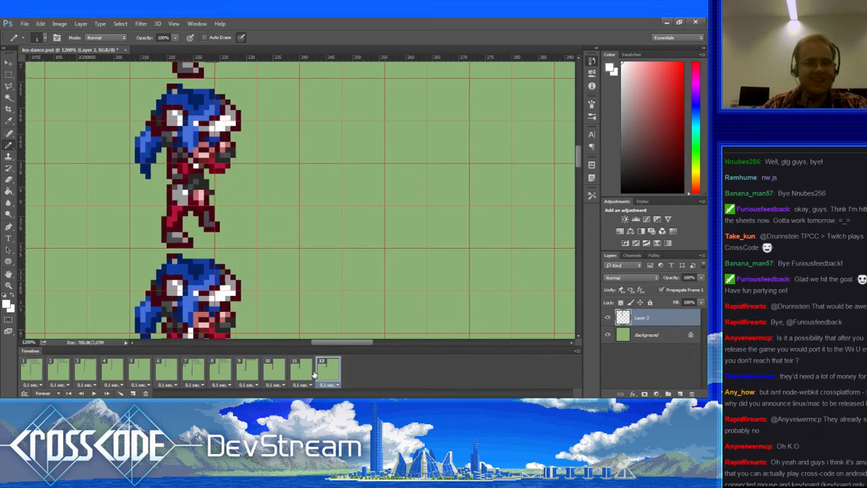
left_click(34, 369)
left_click(59, 369)
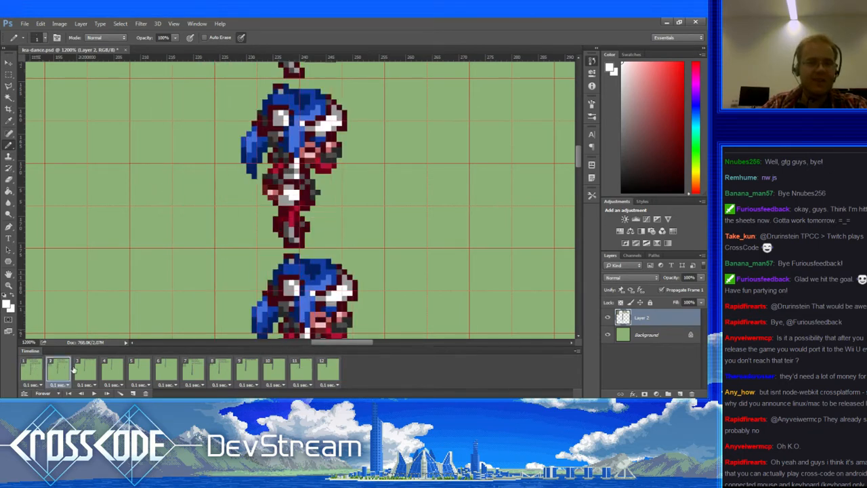
left_click(84, 369)
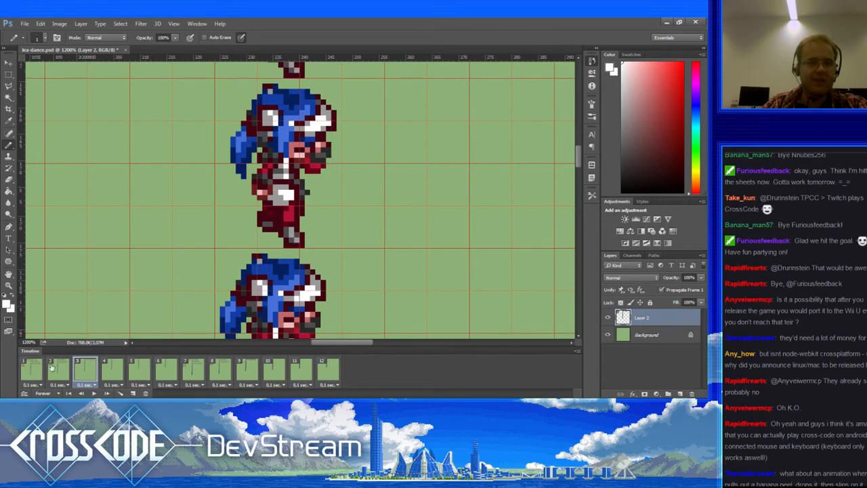
Step: Step through frames 1 to 4 and settle on frame 3 for editing
left_click(60, 369)
left_click(32, 368)
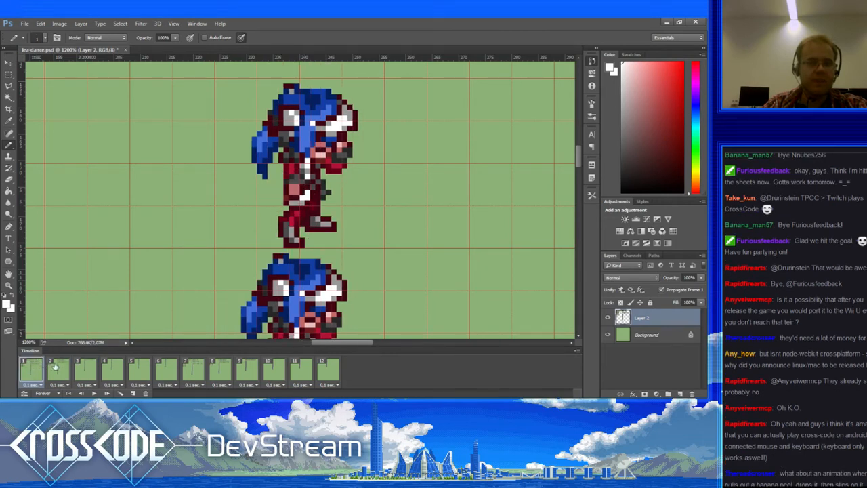
left_click(58, 370)
left_click(85, 369)
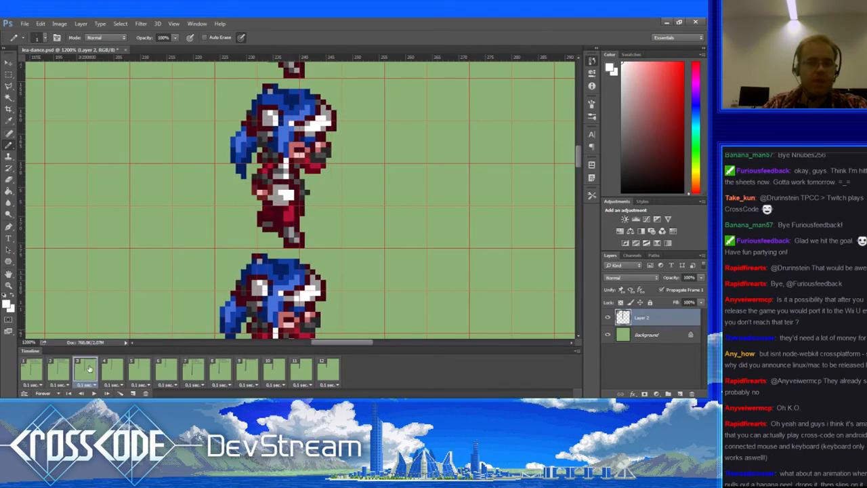
left_click(113, 370)
left_click(86, 369)
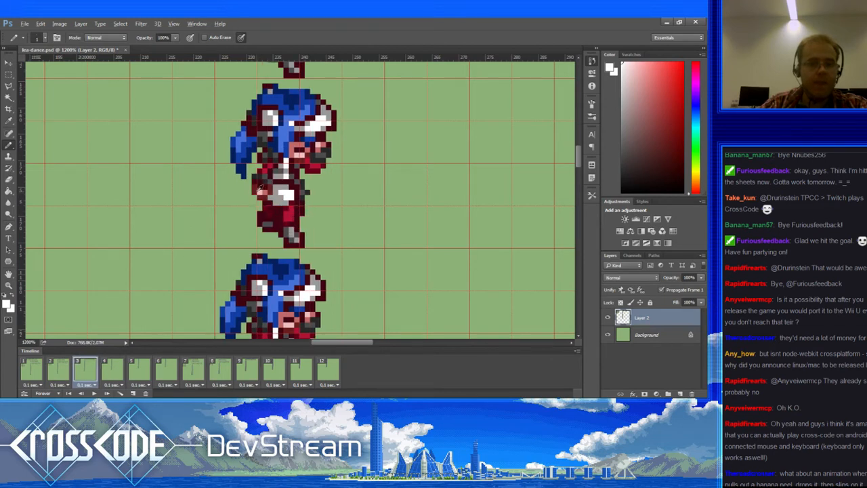
Step: Sample maroon, grey and red shades, then paint dark crimson pixels on the arm
left_click(263, 202, "alt")
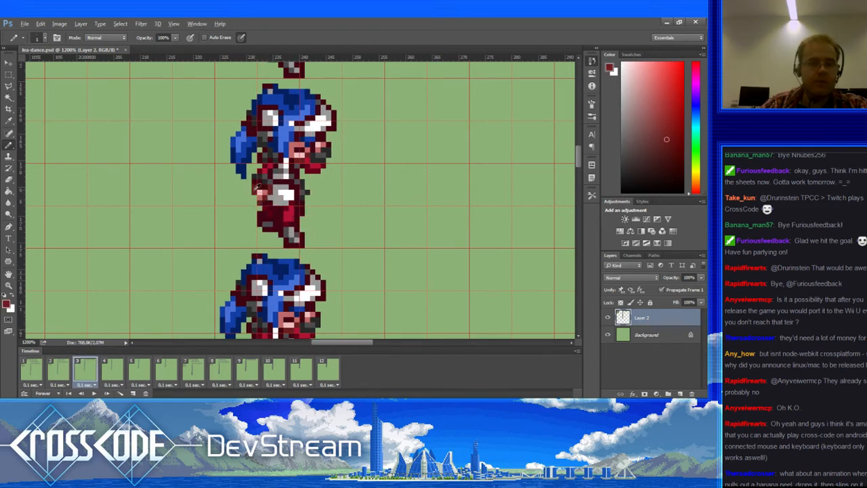
left_click(265, 176, "alt")
left_click(269, 177, "alt")
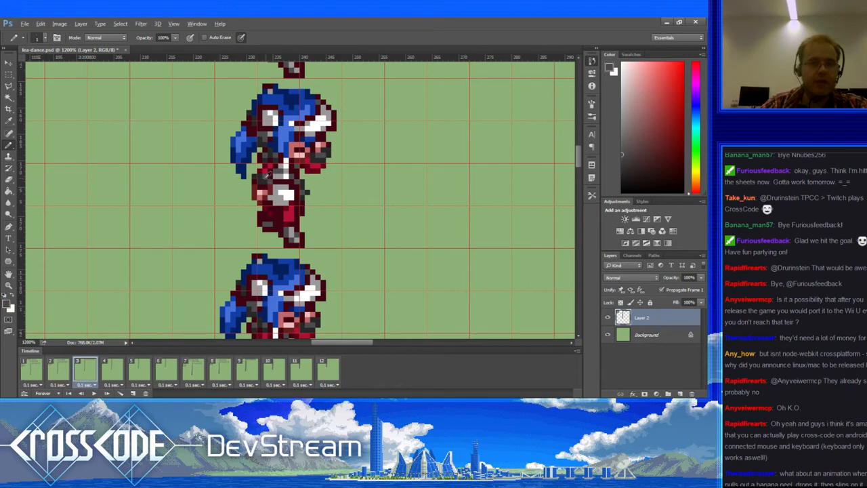
left_click(262, 175, "alt")
left_click(268, 170, "alt")
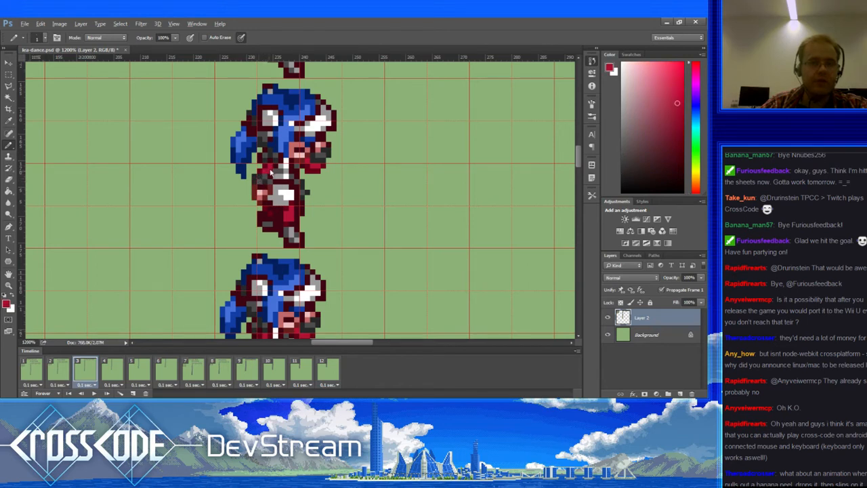
left_click(267, 164, "alt")
left_click(271, 173)
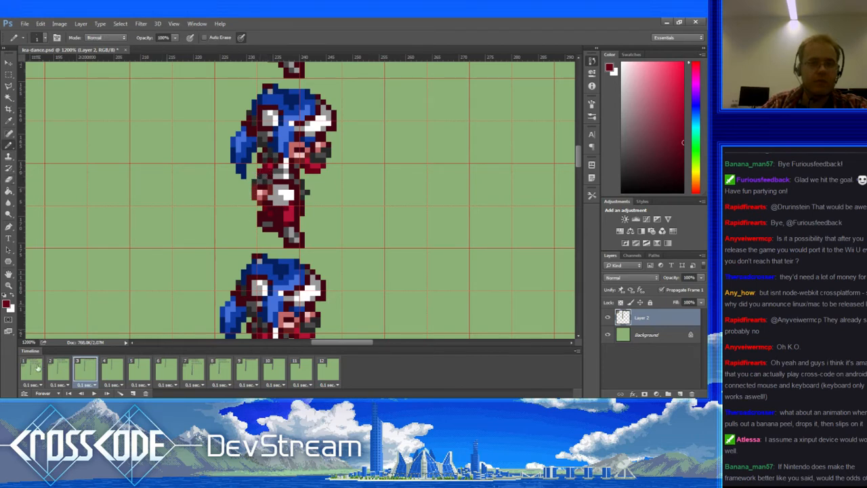
Step: Review frames 1 through 9, sample the pink skin colour, and play the dance animation
left_click(38, 368)
left_click(59, 368)
left_click(88, 368)
left_click(111, 369)
left_click(140, 370)
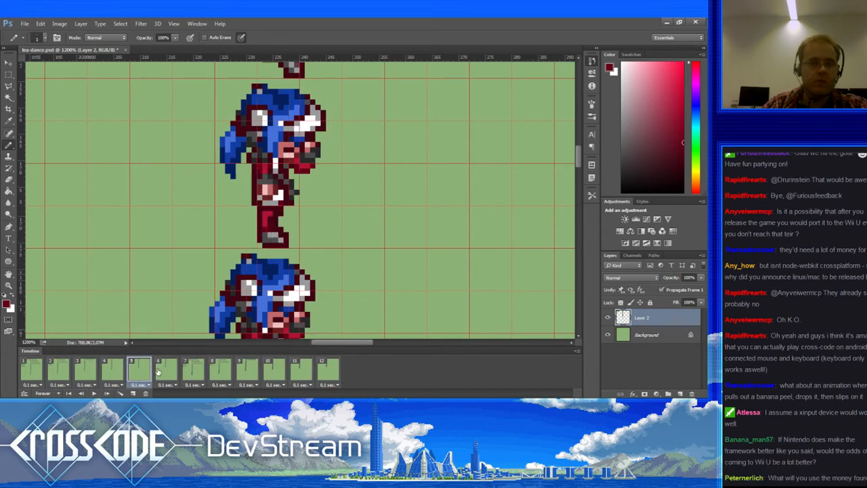
left_click(166, 370)
left_click(193, 370)
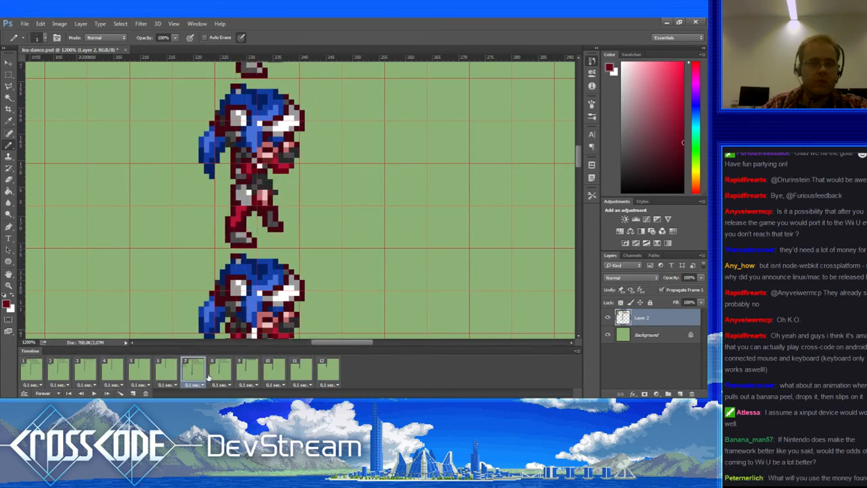
left_click(220, 370)
left_click(237, 372)
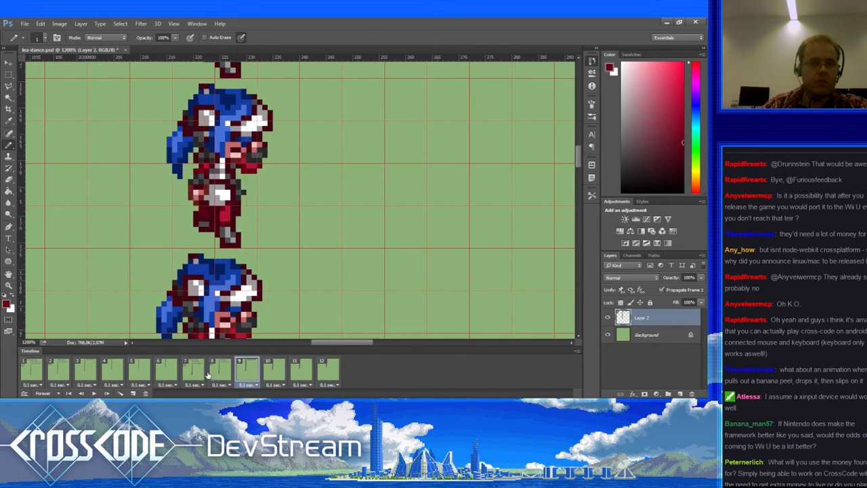
left_click(220, 370)
left_click(194, 370)
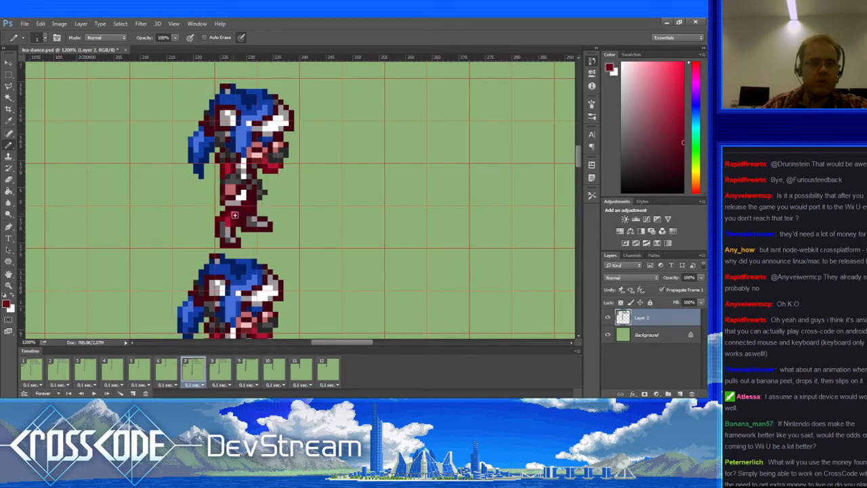
left_click(257, 152, "alt")
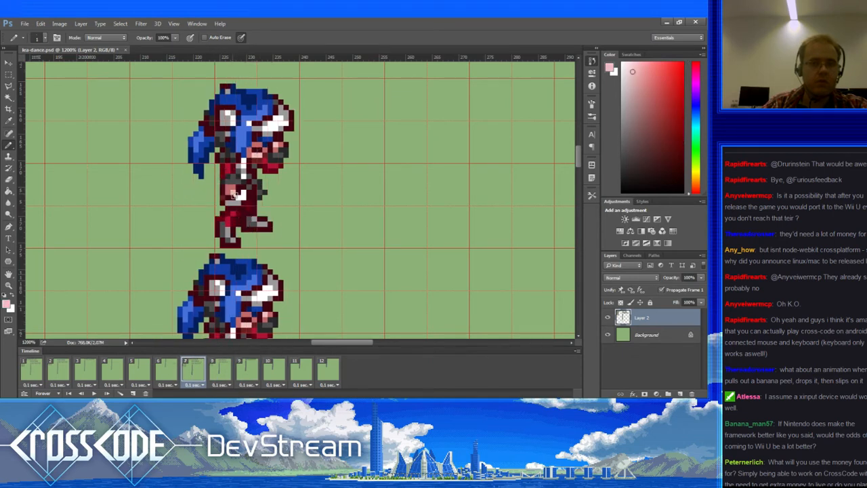
left_click(95, 393)
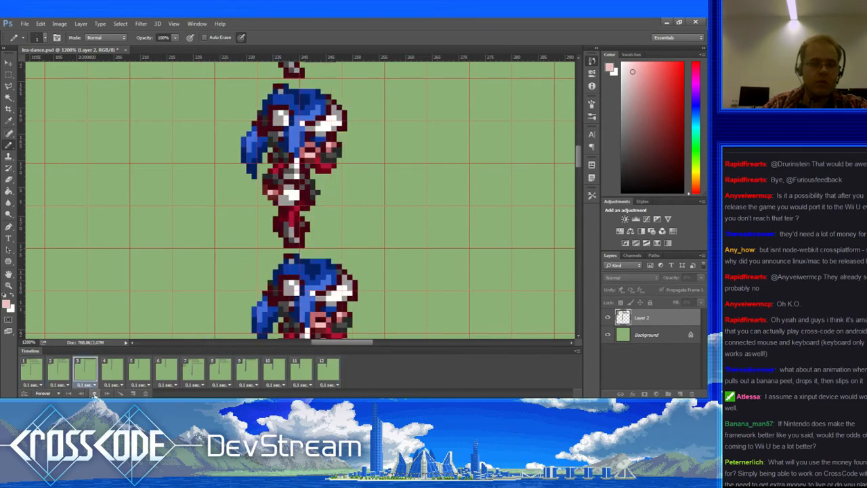
Step: Stop playback, return to frame 1, and zoom out twice to show more of the sheet
key("space")
left_click(41, 378)
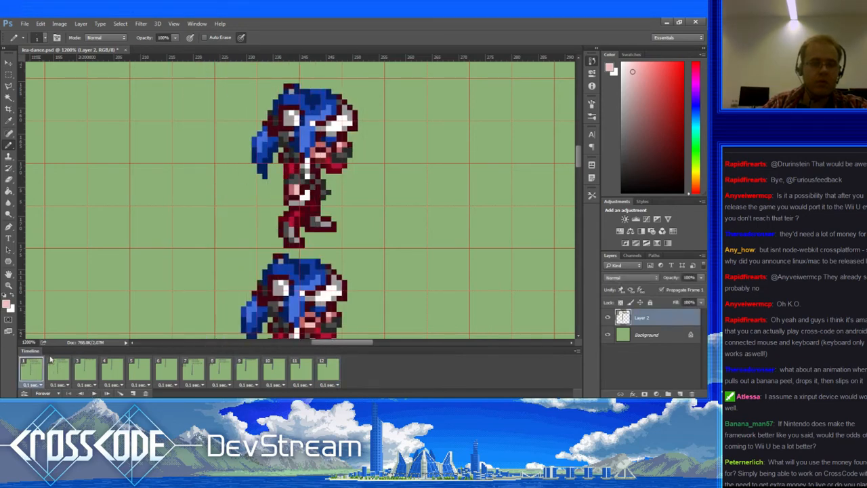
left_click(9, 285)
left_click(41, 292, "alt")
left_click(41, 291, "alt")
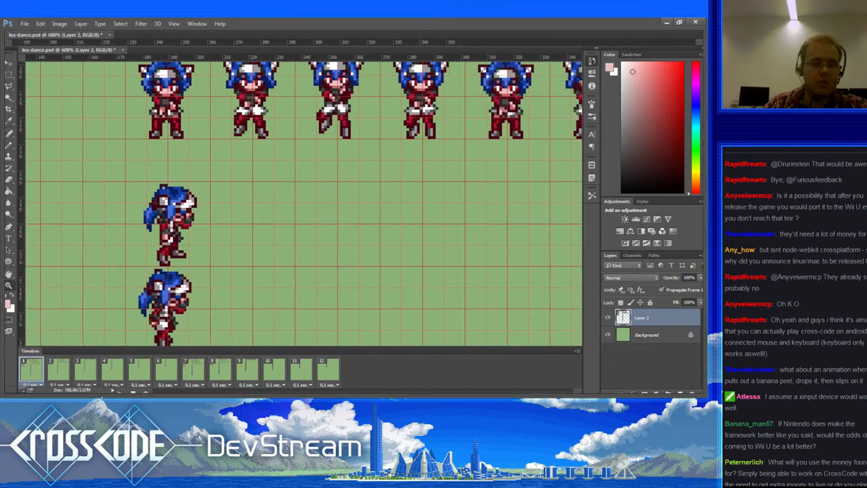
Step: Hide the panels so the canvas fills the window for the animation preview
key("Tab")
key("Tab")
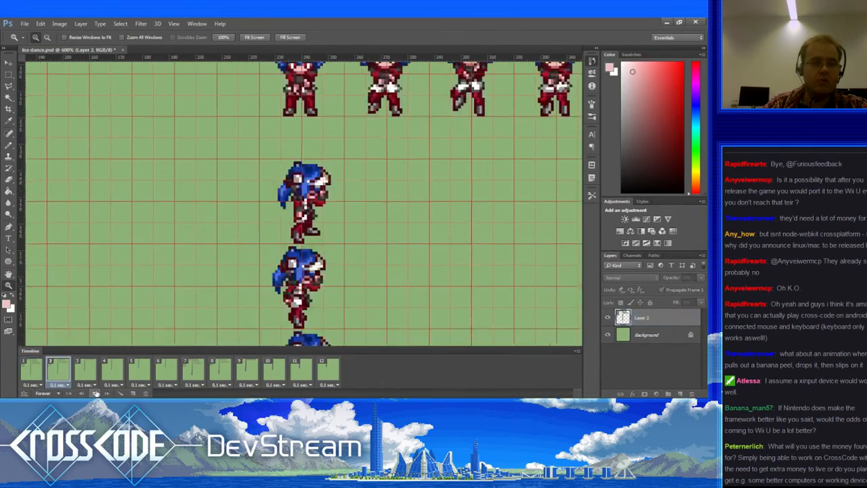
key("Tab")
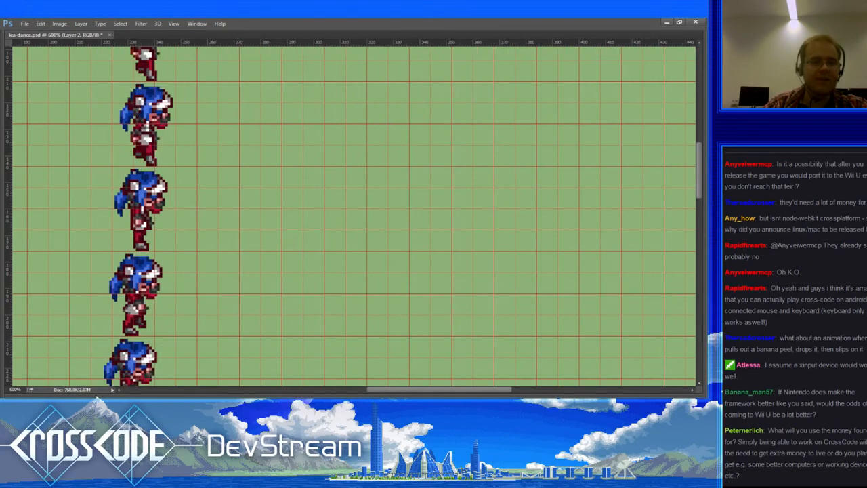
mouse_move(96, 398)
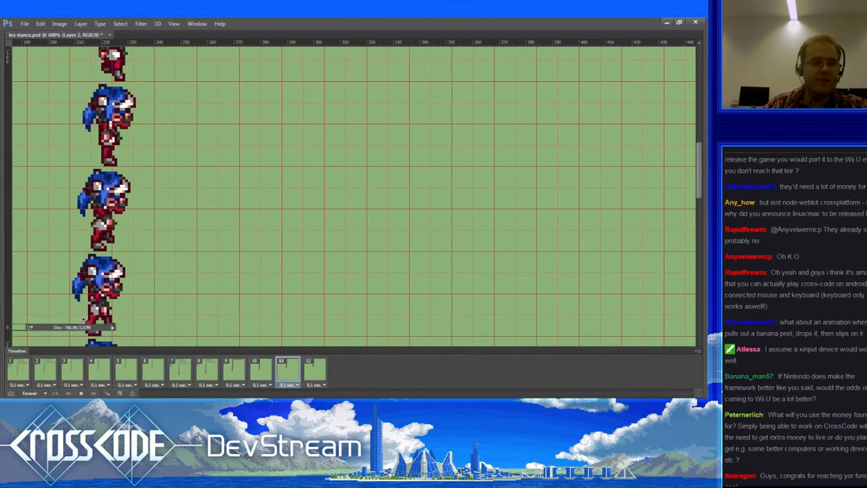
key("Tab")
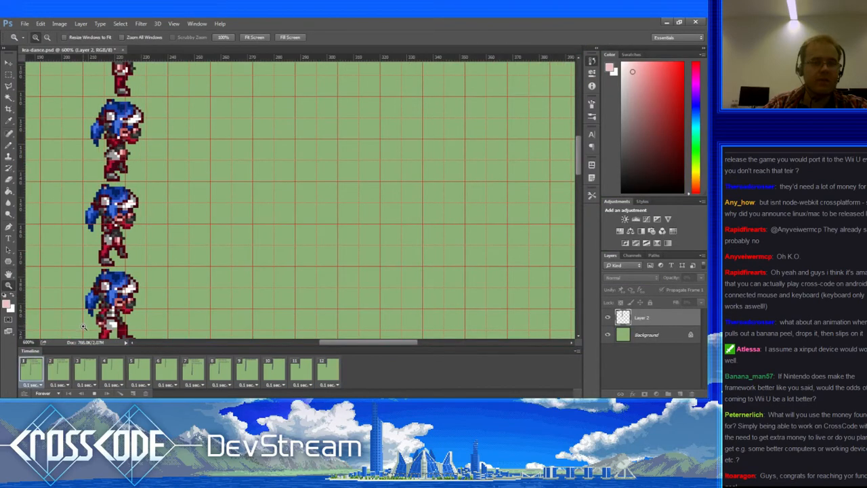
key("Tab")
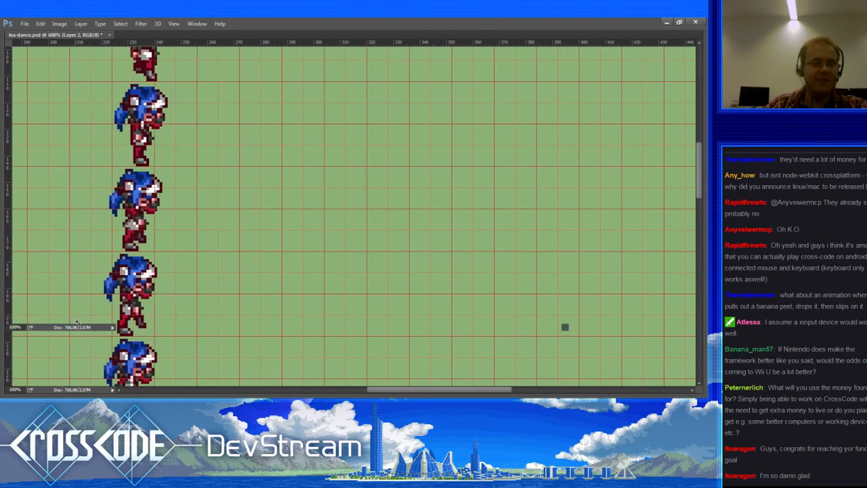
Step: Restore the panels, stop playback, and step forward through frames 1 to 12
key("Tab")
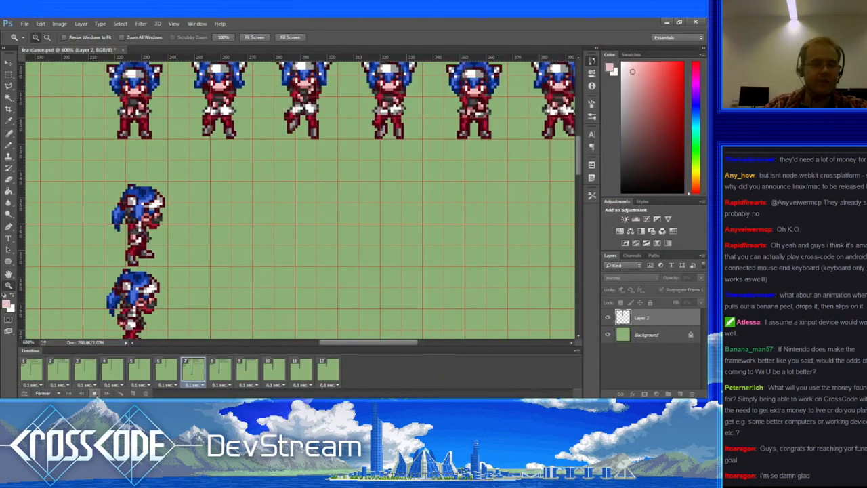
left_click(94, 394)
left_click(34, 368)
left_click(59, 371)
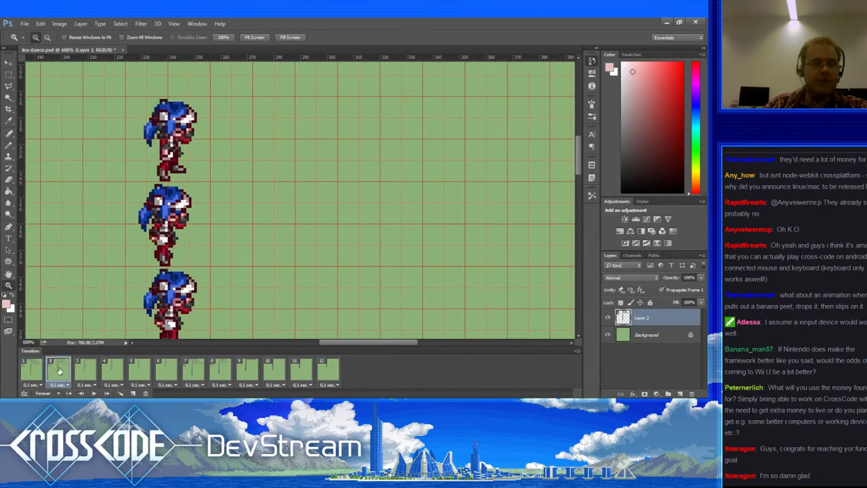
left_click(85, 369)
left_click(112, 369)
left_click(139, 370)
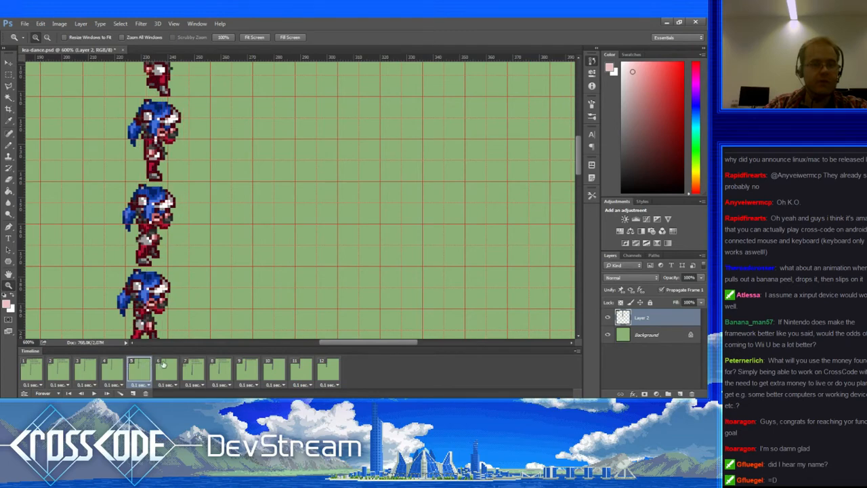
left_click(164, 367)
left_click(193, 369)
left_click(221, 369)
left_click(248, 370)
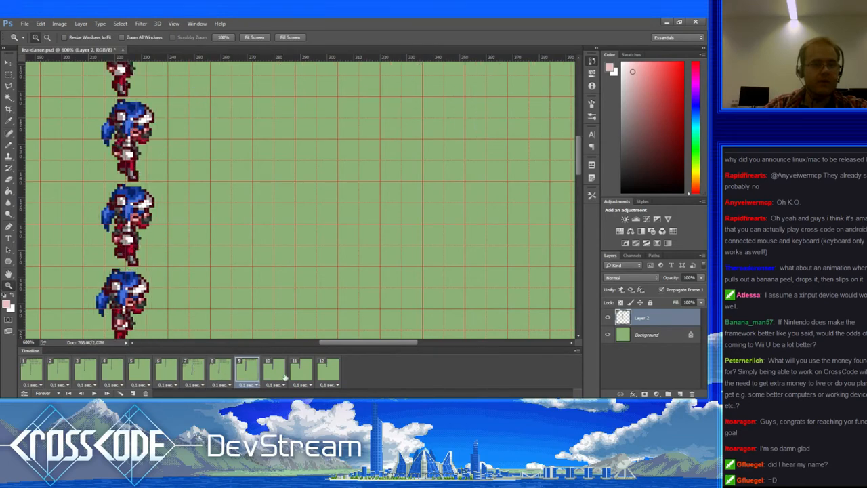
left_click(285, 376)
left_click(302, 373)
left_click(320, 376)
Step: Step back through frames 11 to 1, then play and stop the animation
left_click(302, 376)
left_click(274, 376)
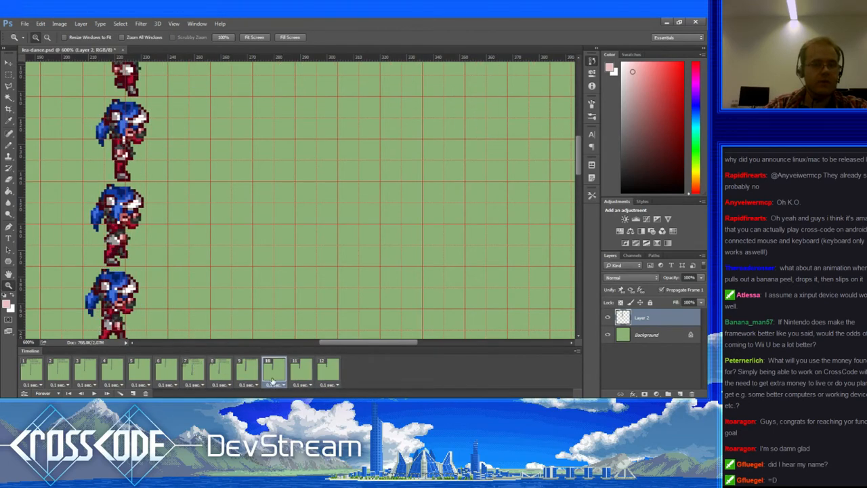
left_click(247, 376)
left_click(220, 376)
left_click(193, 376)
left_click(165, 376)
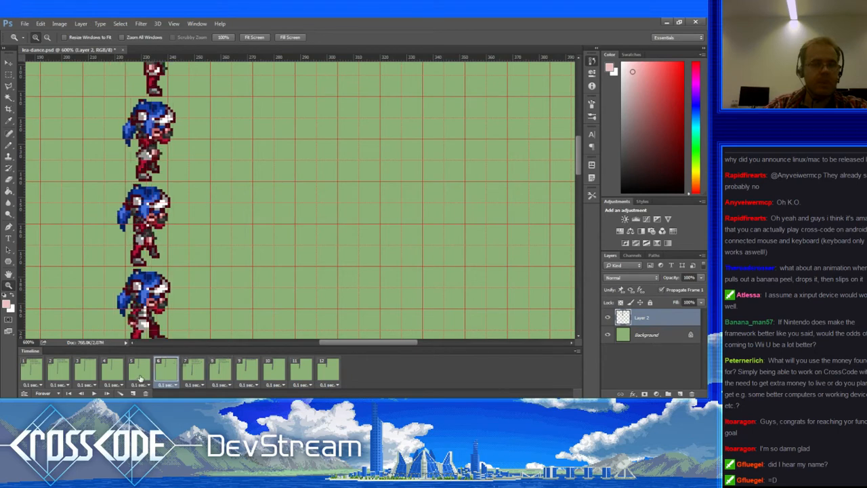
left_click(138, 372)
left_click(112, 373)
left_click(84, 372)
left_click(54, 369)
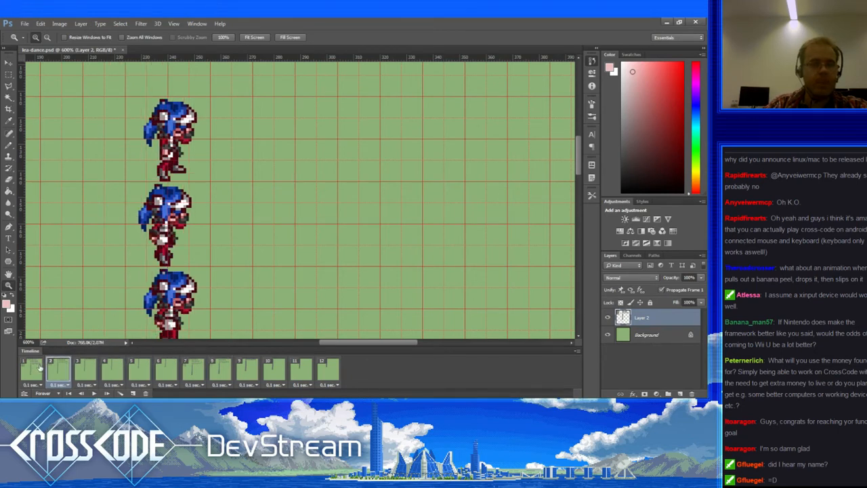
left_click(40, 368)
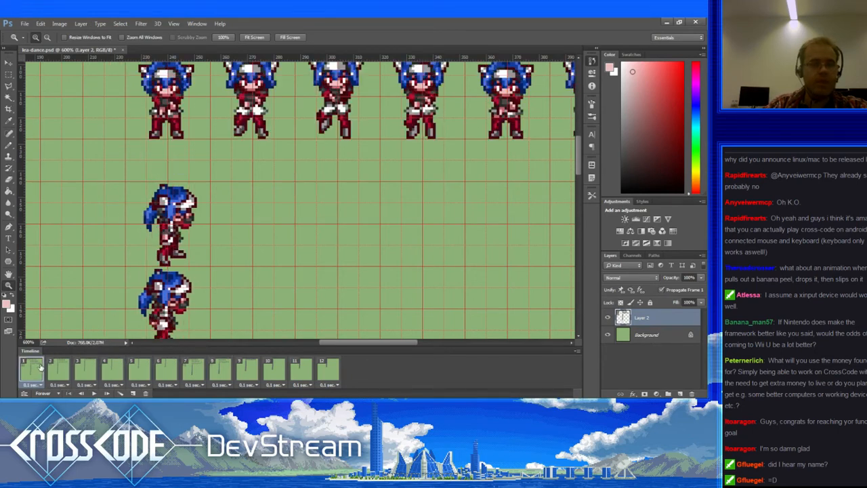
left_click(95, 393)
left_click(94, 394)
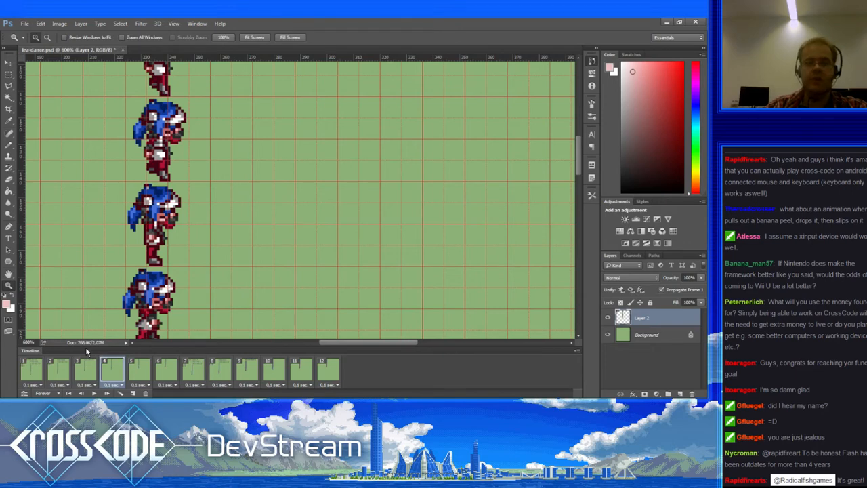
Step: Play the lea-dance animation from frame 1, then stop it
left_click(42, 370)
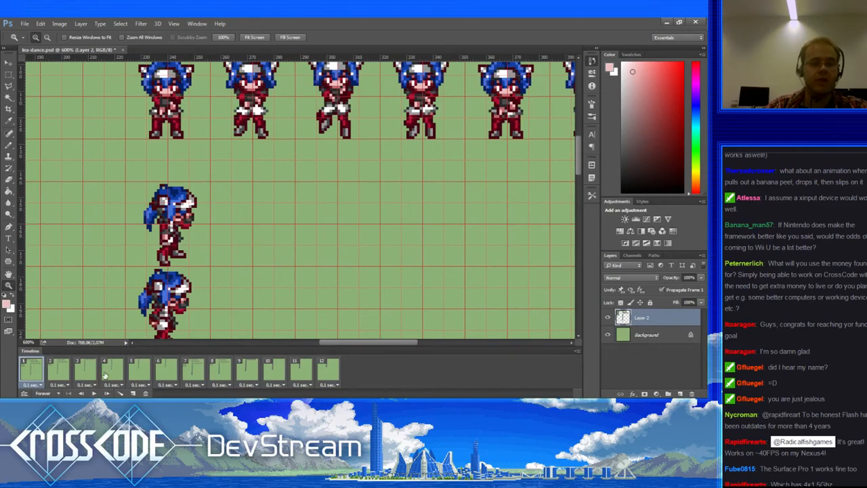
left_click(95, 393)
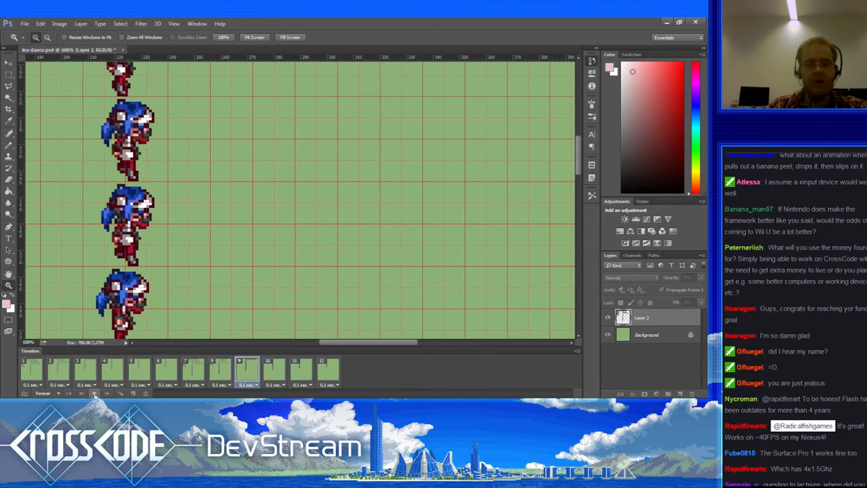
left_click(96, 395)
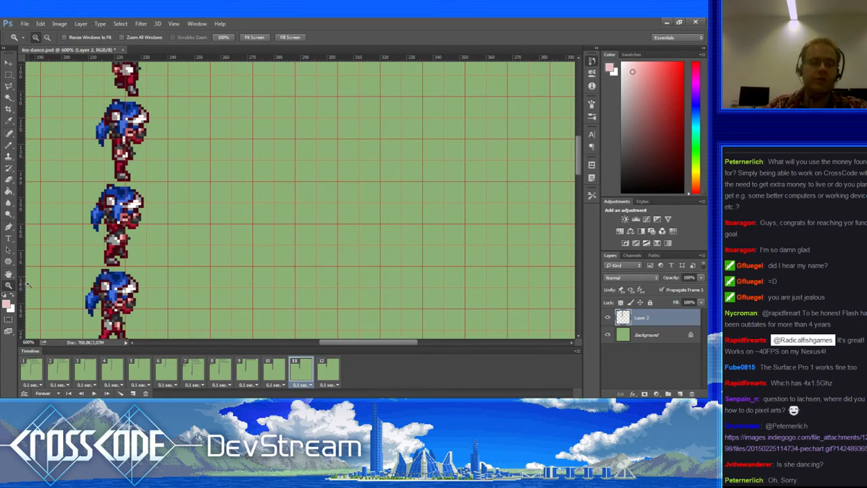
Step: Zoom the canvas out to 300% and play the animation from frame 1
left_click(75, 274, "alt")
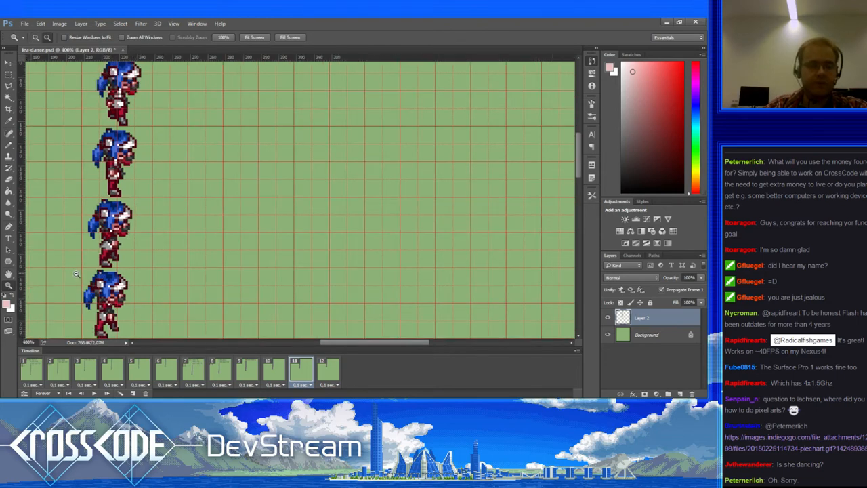
left_click(76, 275, "alt")
left_click(76, 275, "alt")
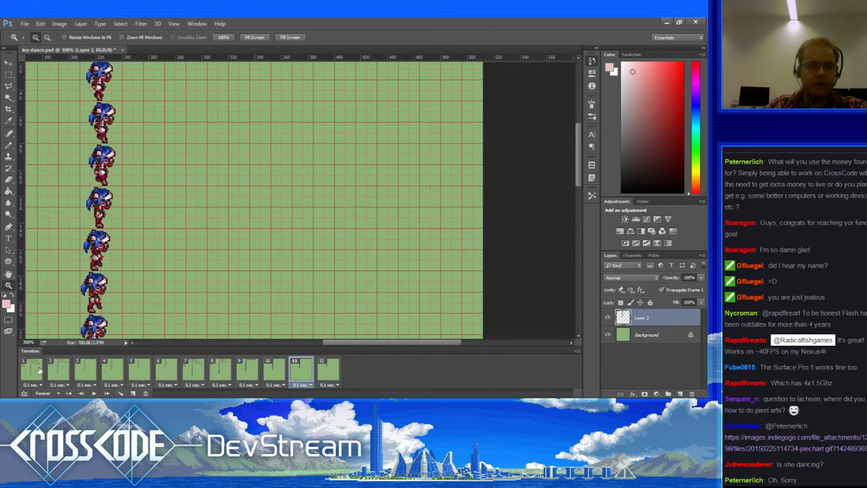
left_click(39, 369)
left_click(94, 393)
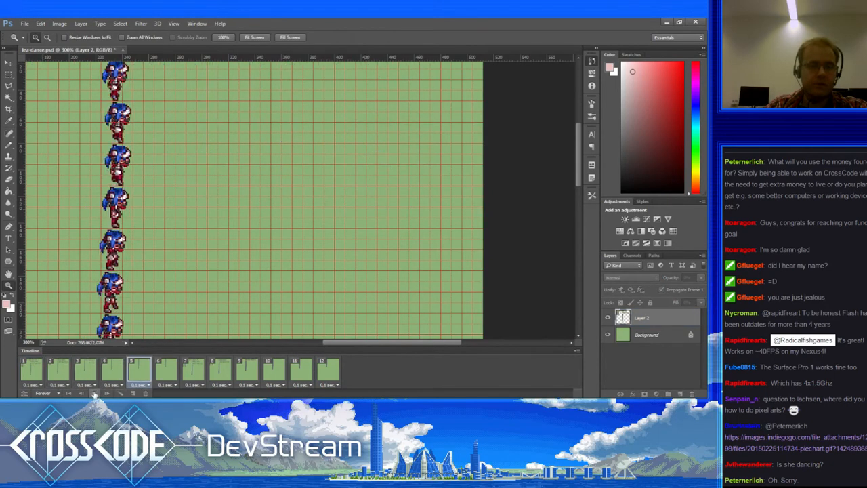
Step: With the panels hidden, play and stop the full dance loop several times from frame 1
key("Tab")
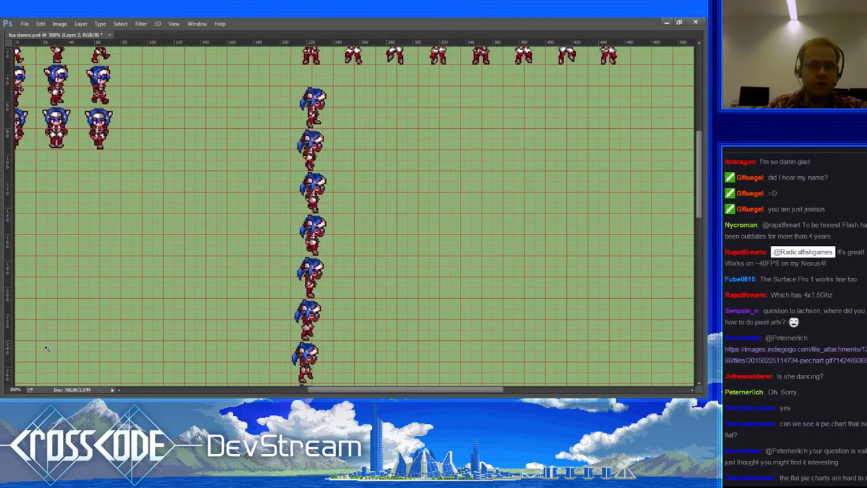
key("Tab")
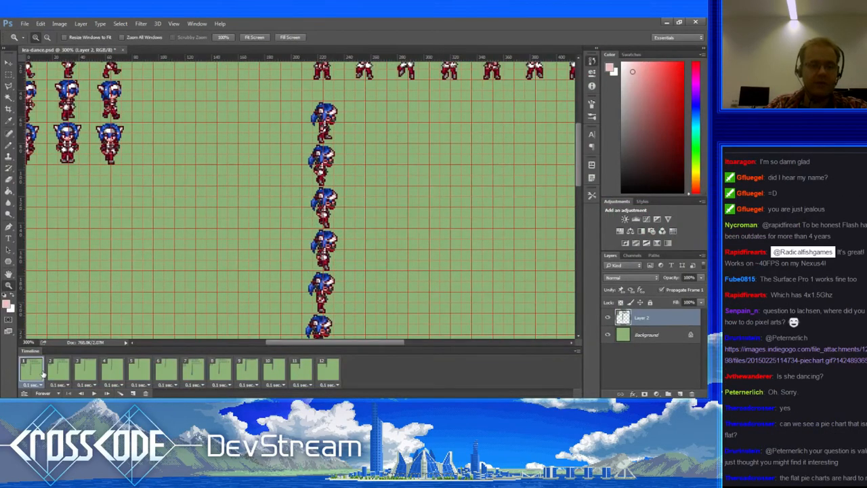
scroll(194, 230, "right", 3)
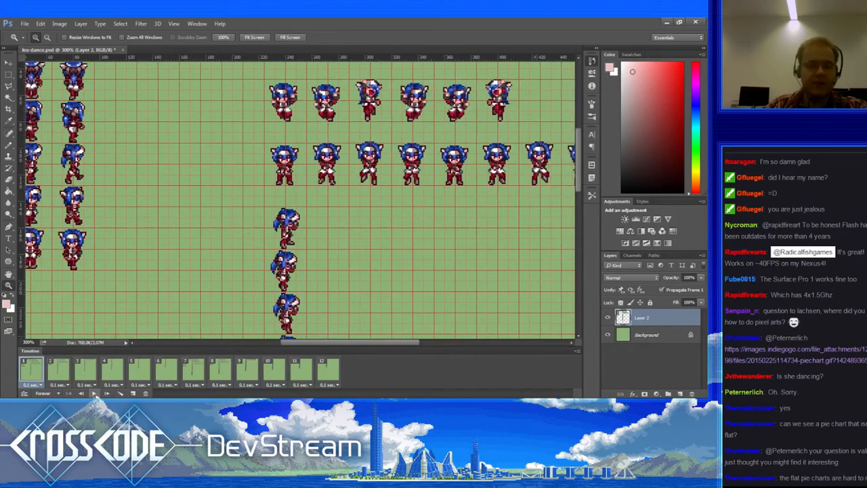
left_click(95, 394)
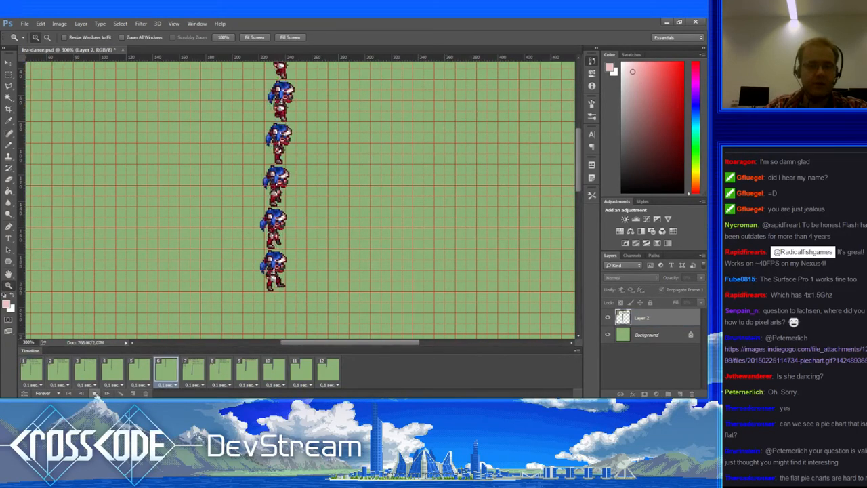
key("Tab")
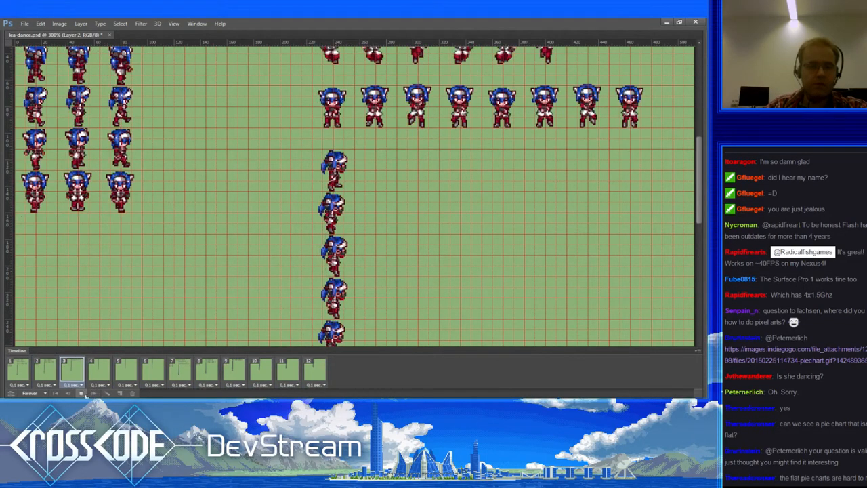
left_click(80, 393)
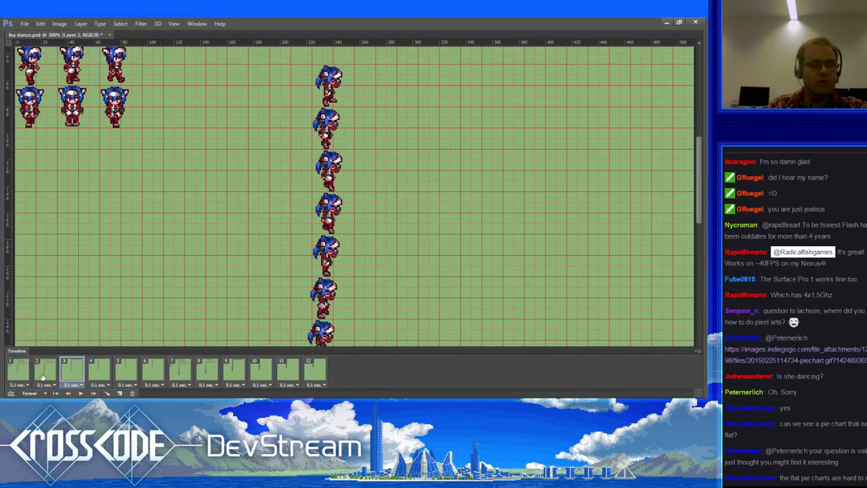
left_click(79, 394)
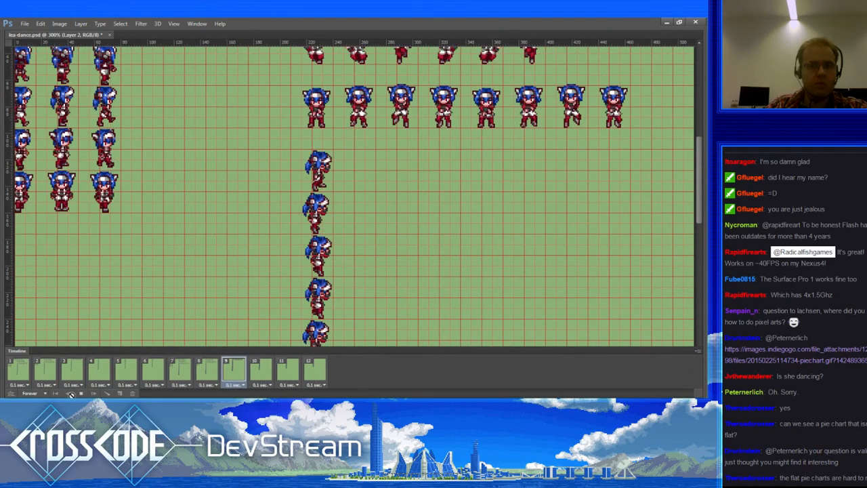
left_click(81, 394)
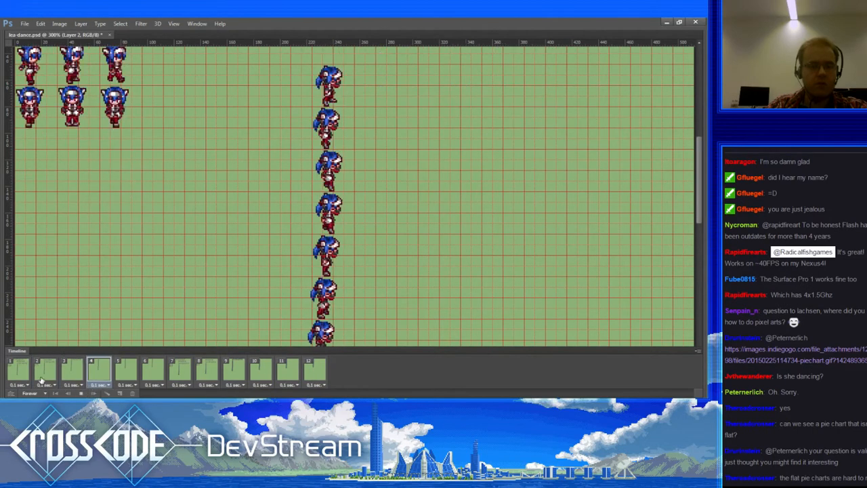
left_click(32, 384)
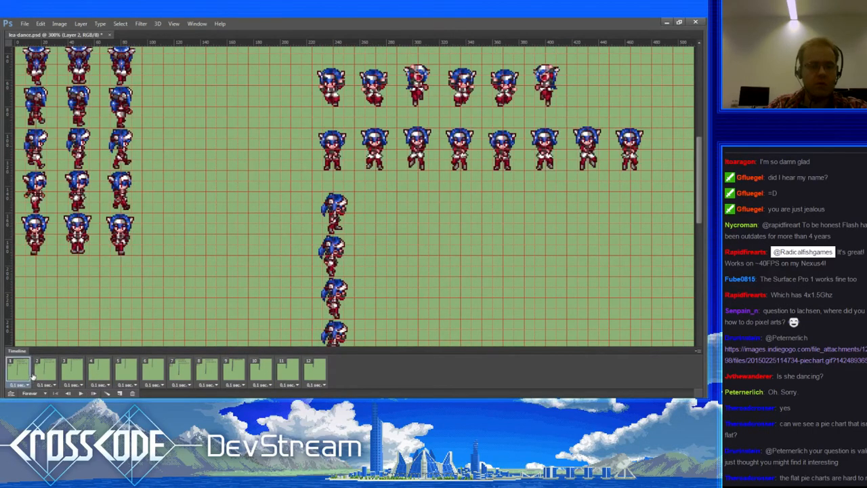
left_click(80, 394)
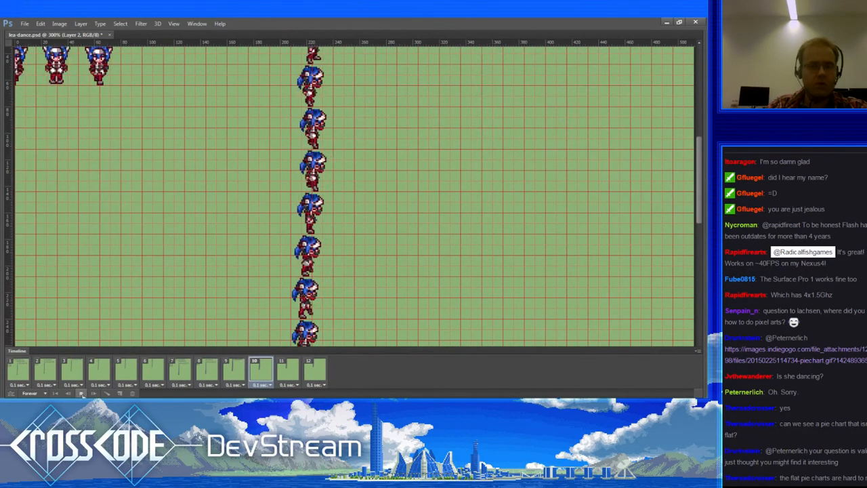
left_click(80, 394)
Step: Step through frames 1 to 4, comparing frames 3 and 4, then restore the panels and pick the Move tool
left_click(27, 372)
left_click(43, 374)
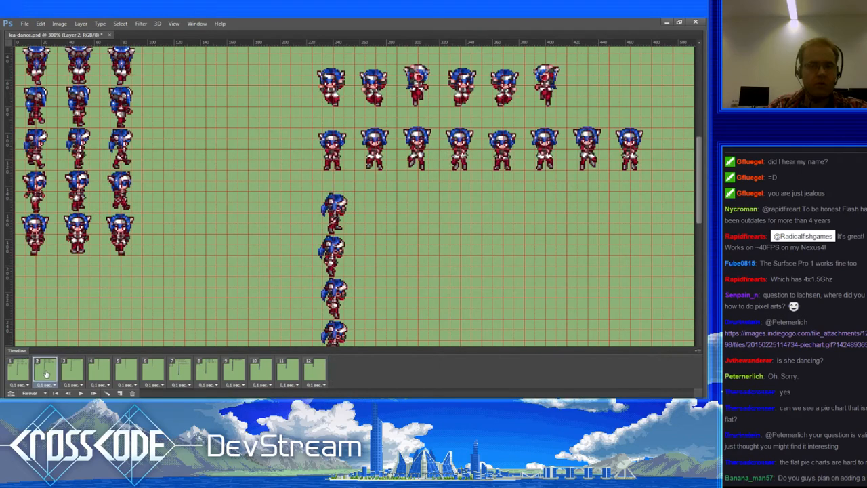
left_click(66, 372)
left_click(94, 372)
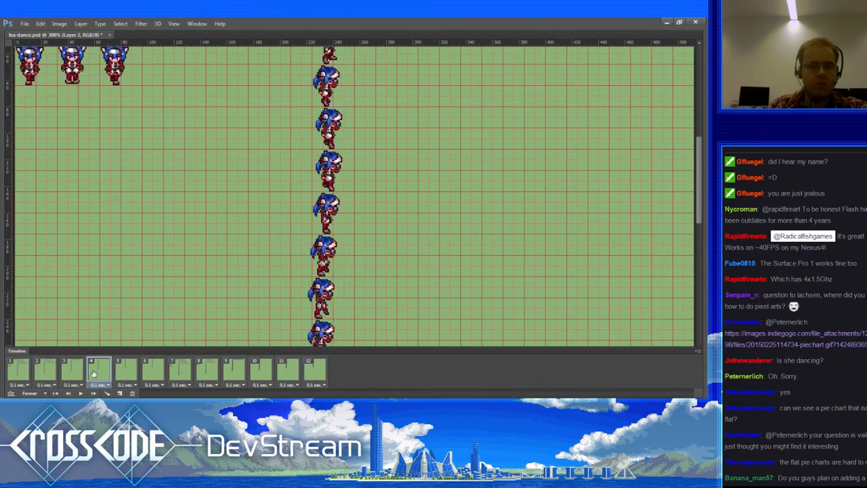
left_click(80, 372)
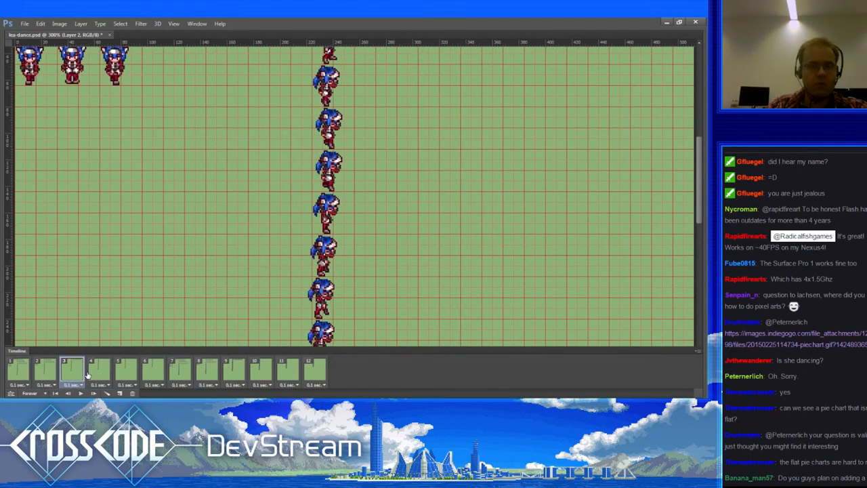
left_click(93, 373)
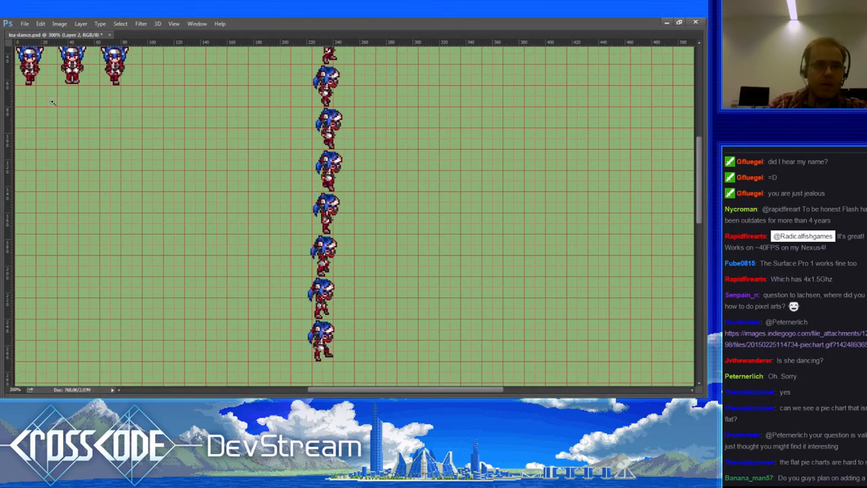
key("Tab")
left_click(9, 63)
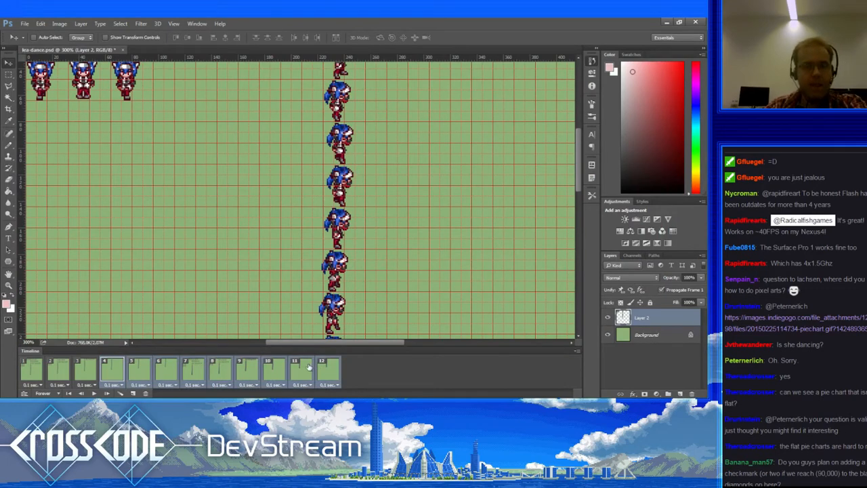
key("Right")
left_click(89, 373)
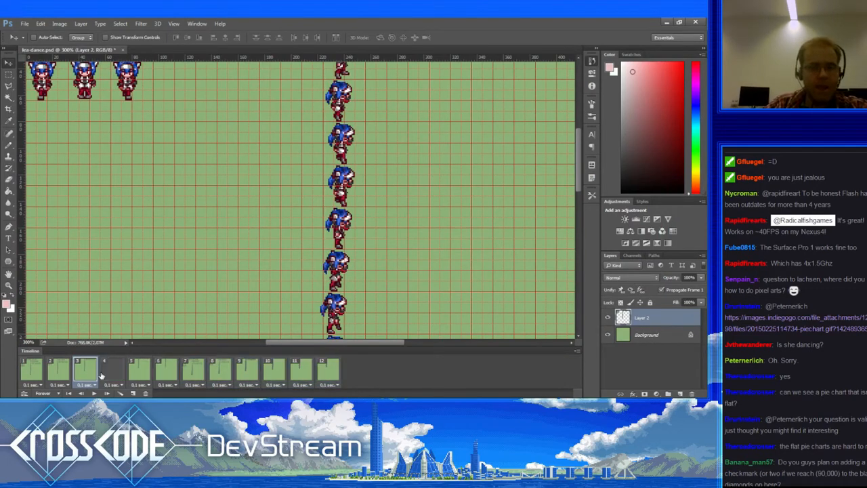
left_click(110, 375)
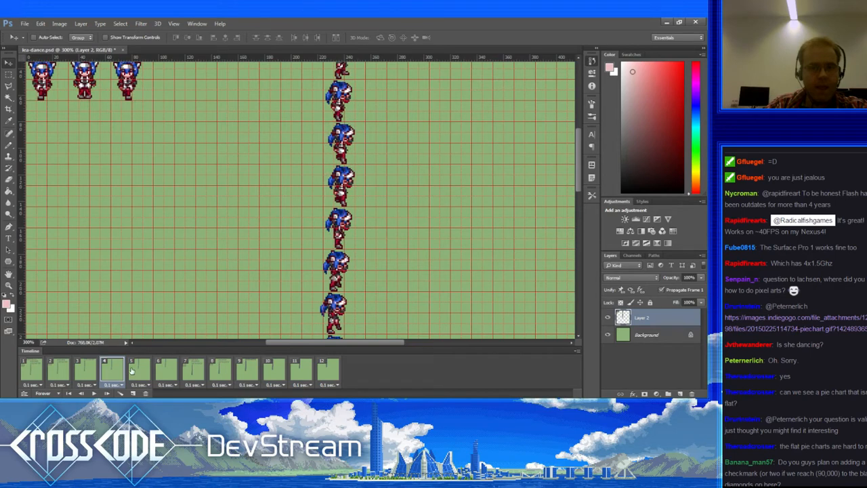
left_click(136, 371)
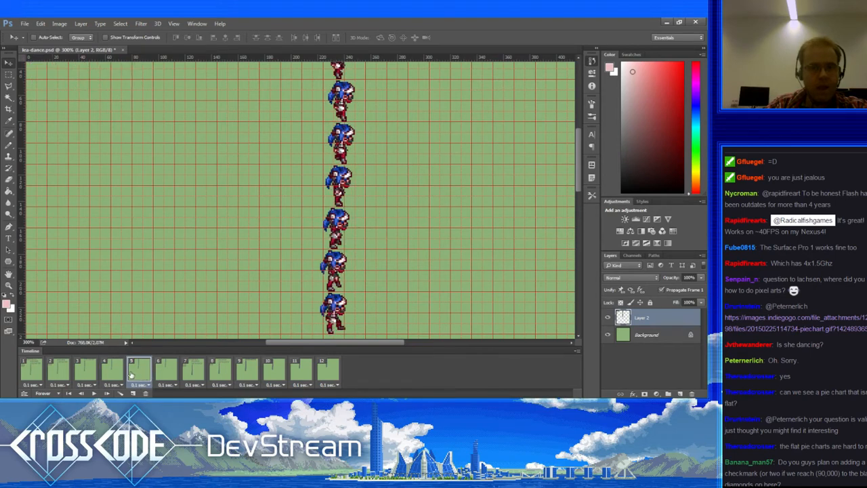
left_click(116, 375)
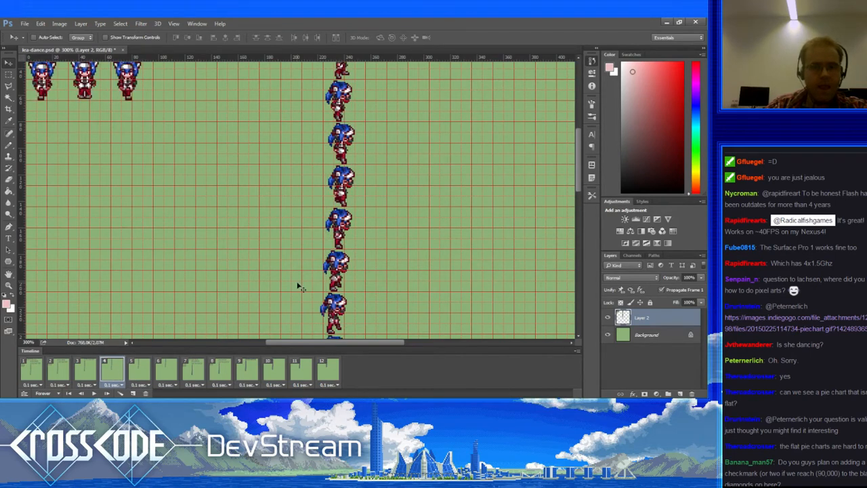
key("ctrl+z")
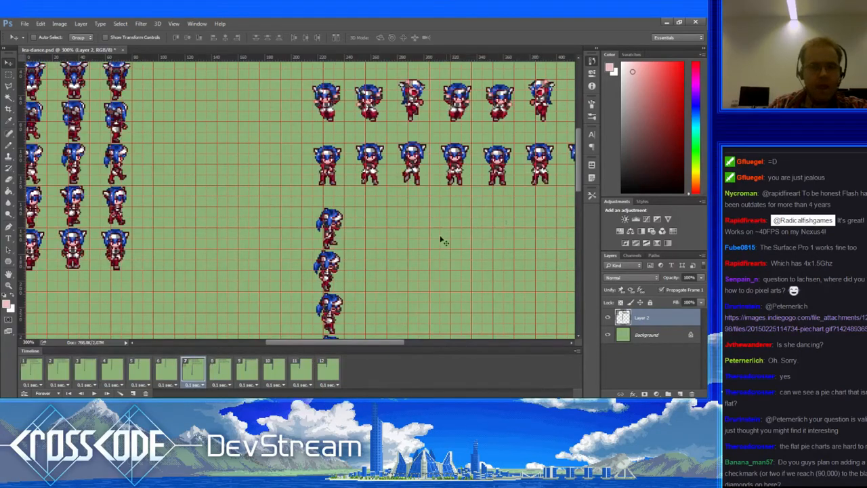
left_click(37, 371)
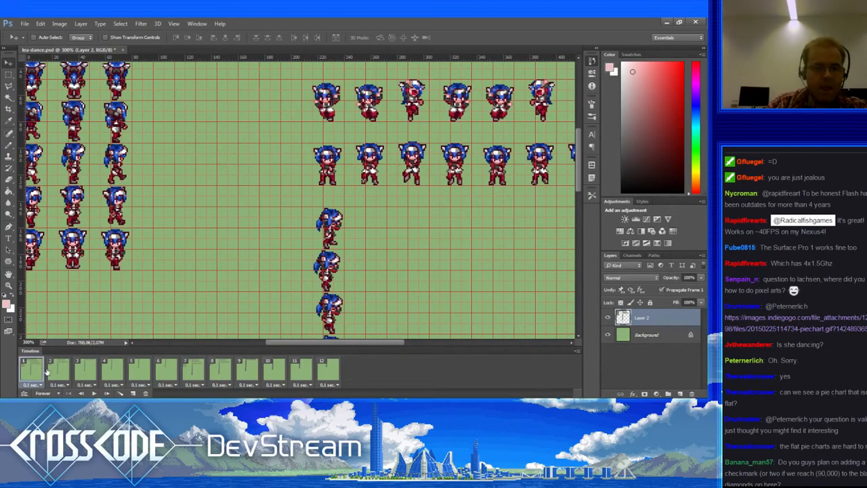
left_click(58, 370)
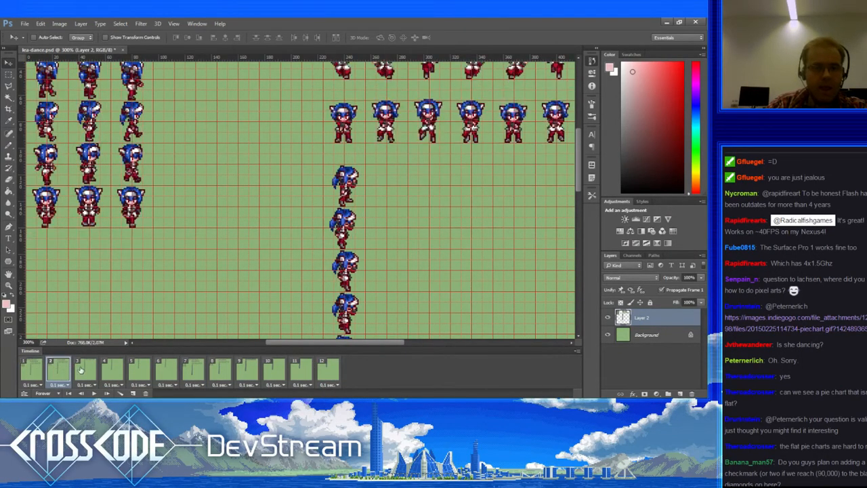
left_click(80, 369)
left_click(108, 372)
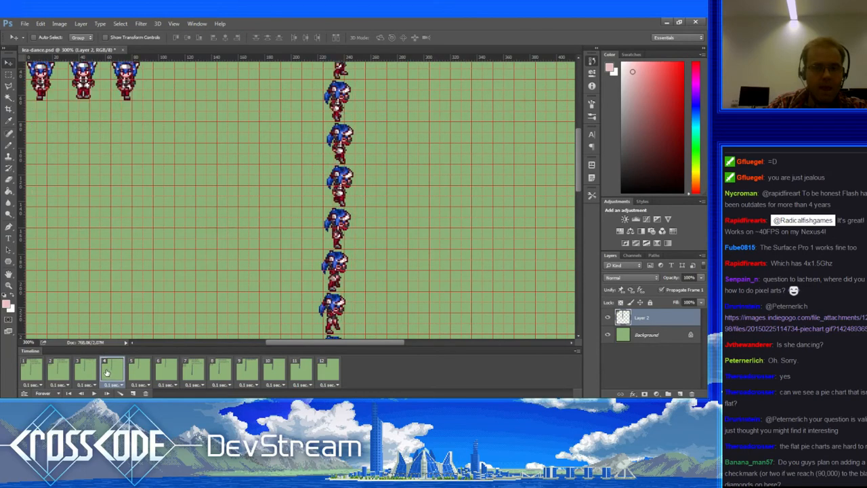
left_click(138, 371)
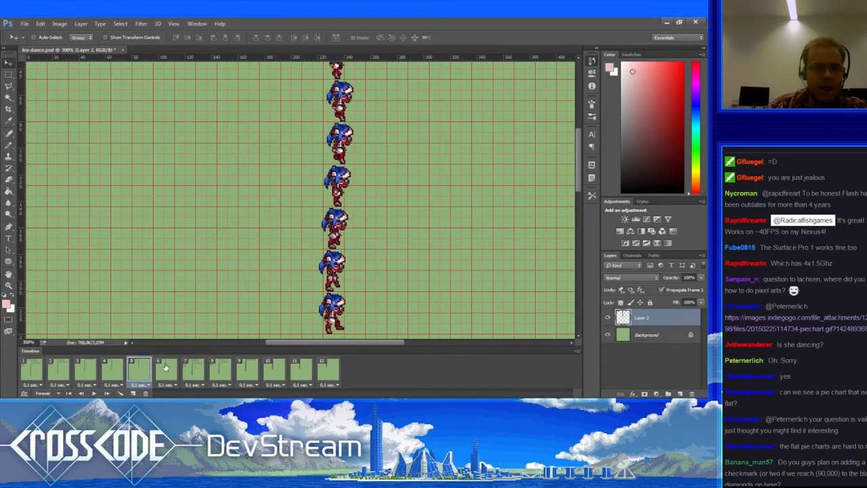
left_click(166, 371)
left_click(193, 371)
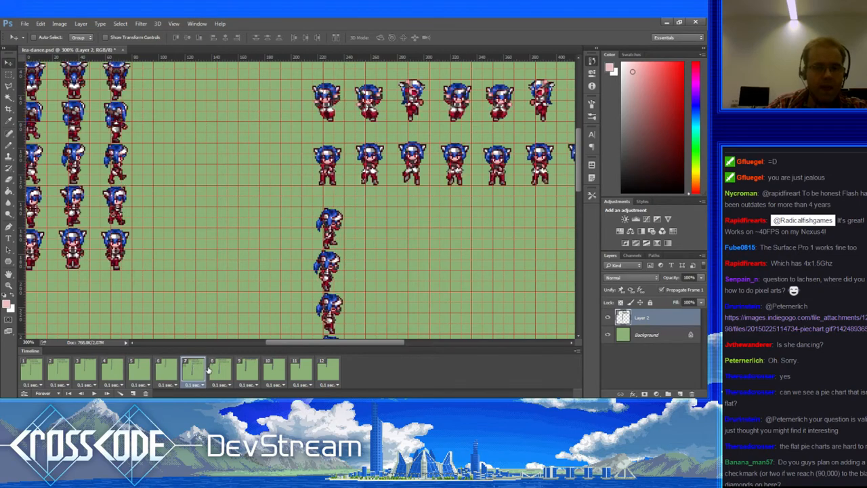
left_click(216, 371)
left_click(246, 370)
left_click(271, 369)
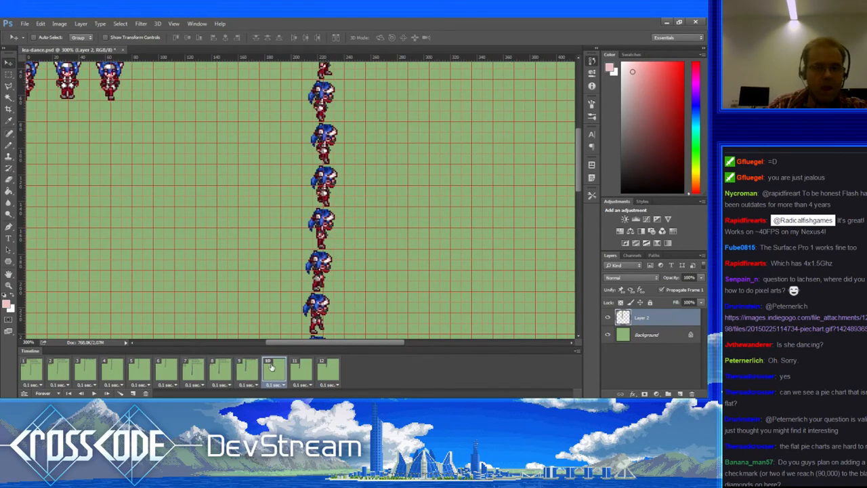
left_click(298, 370)
left_click(327, 369)
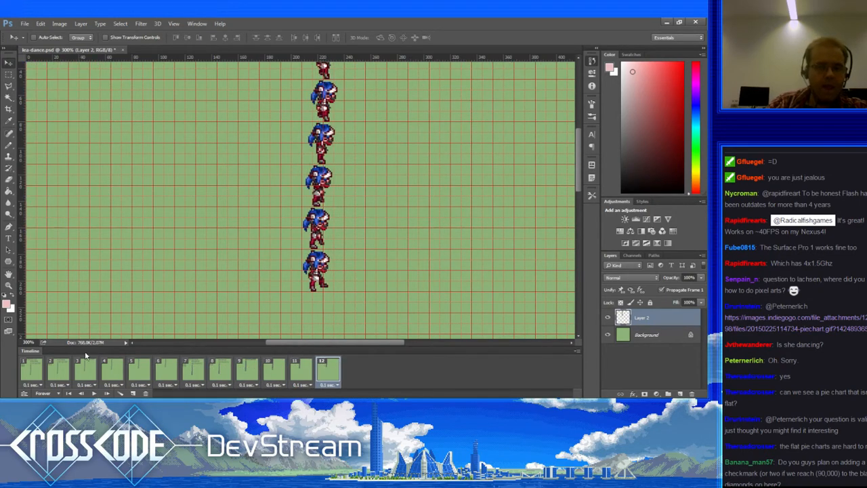
left_click(31, 370)
left_click(59, 372)
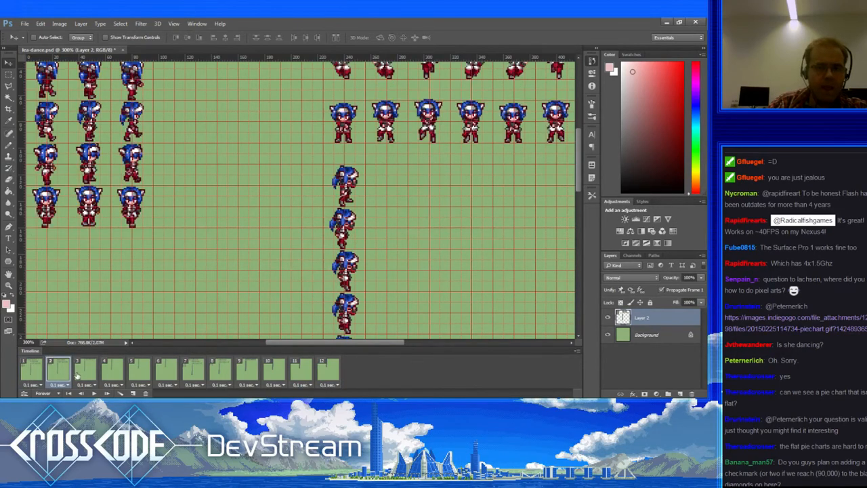
left_click(83, 372)
left_click(111, 376)
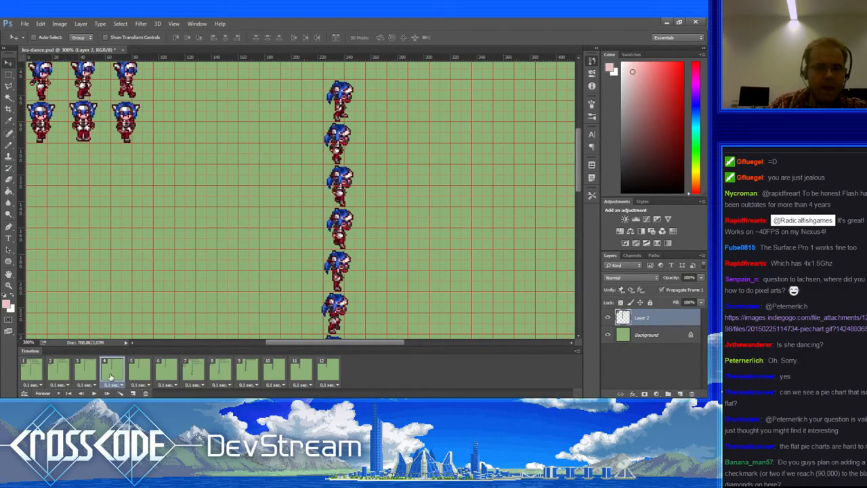
left_click(132, 377)
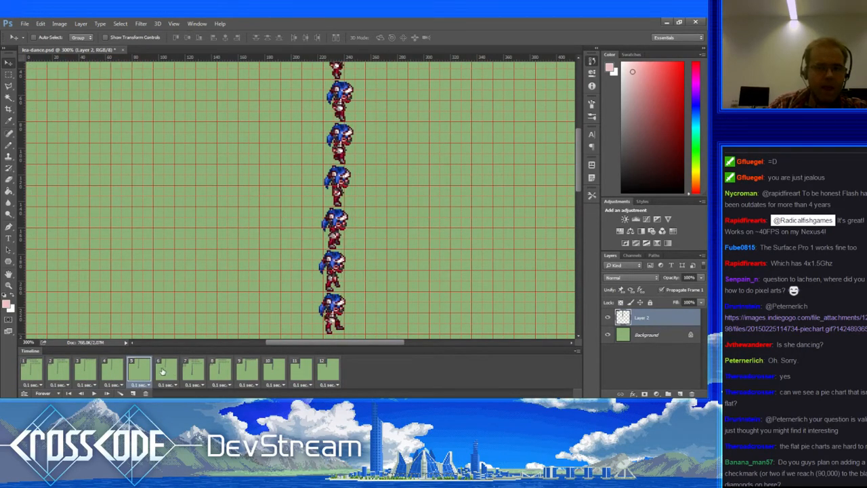
left_click(163, 371)
left_click(190, 371)
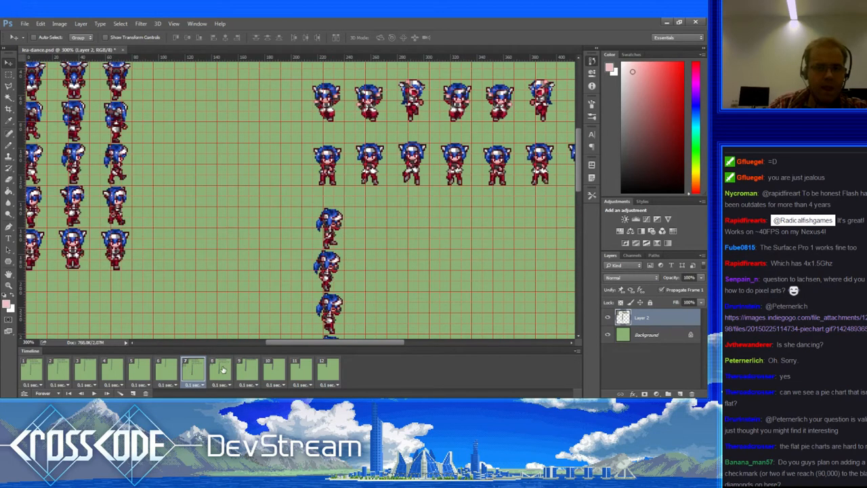
left_click(223, 369)
left_click(248, 370)
left_click(275, 370)
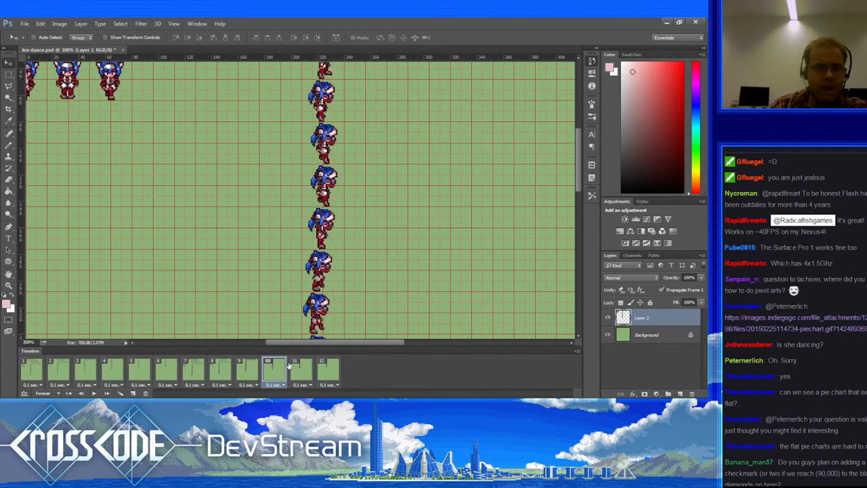
left_click(302, 365)
left_click(327, 366)
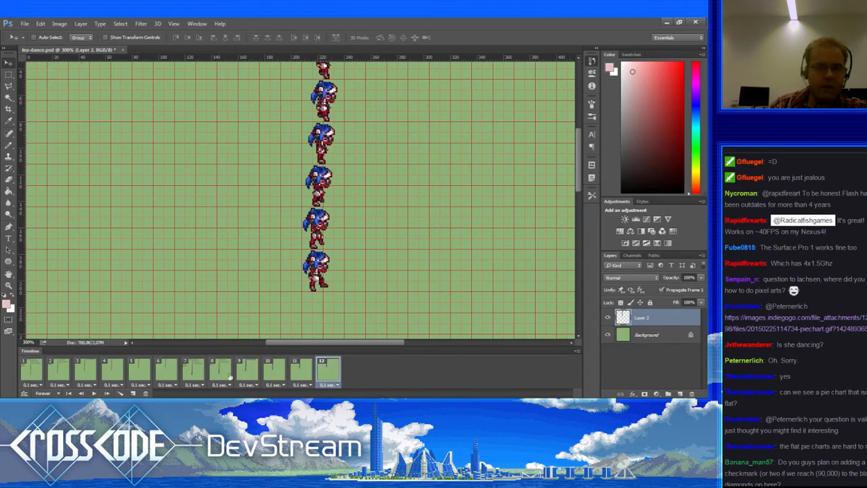
left_click(31, 369)
left_click(64, 369)
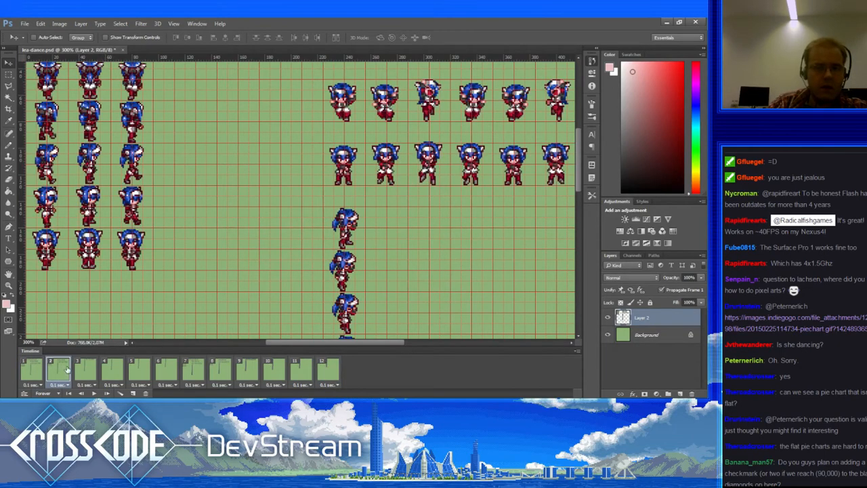
left_click(86, 369)
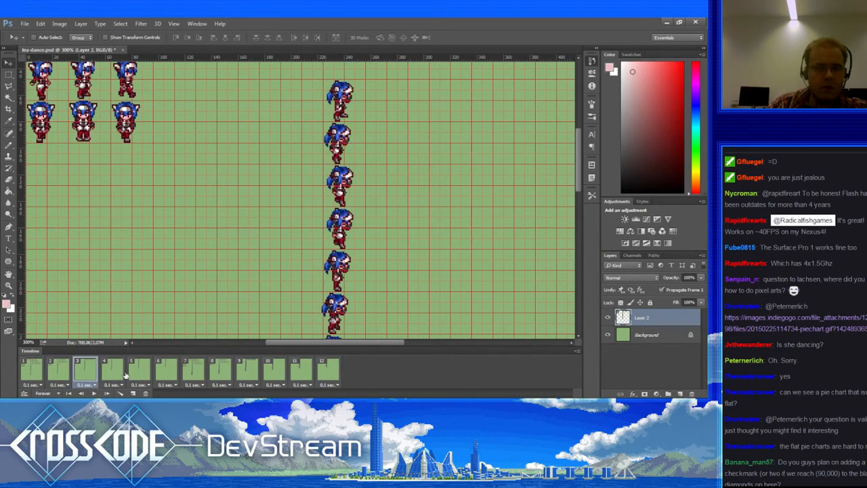
left_click(33, 369)
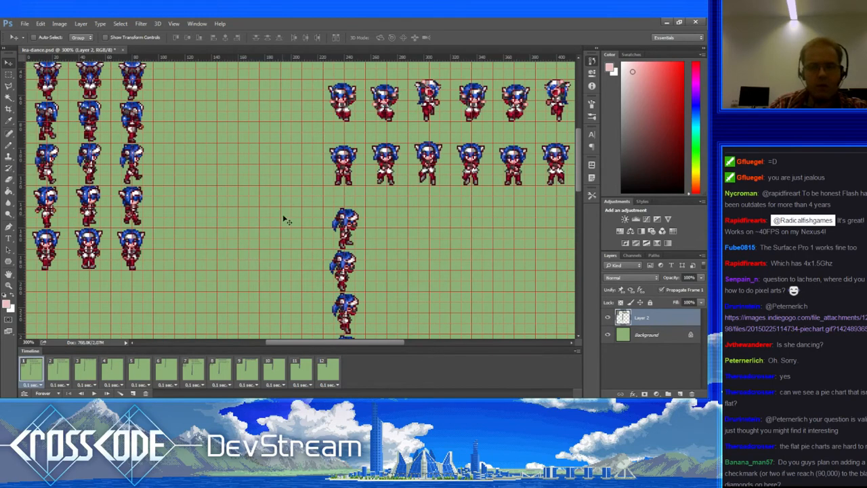
key("z")
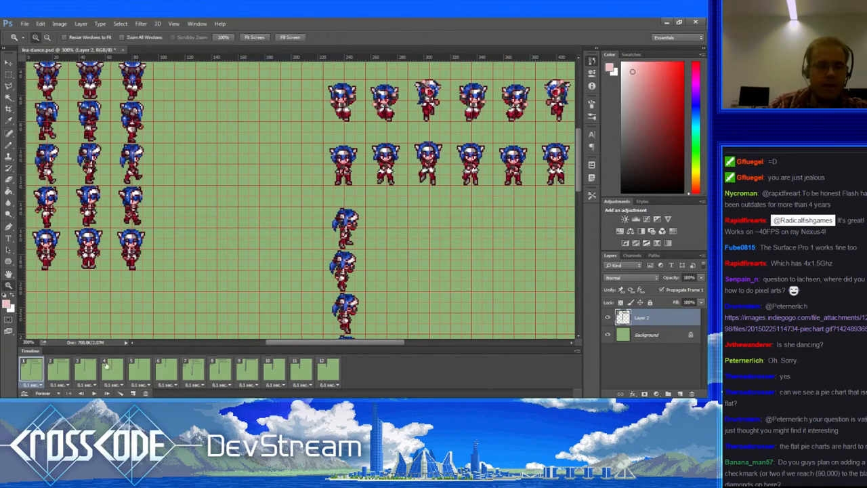
Step: Play and stop the animation, then drag a horizontal guide down to just above the lone sprite
left_click(95, 394)
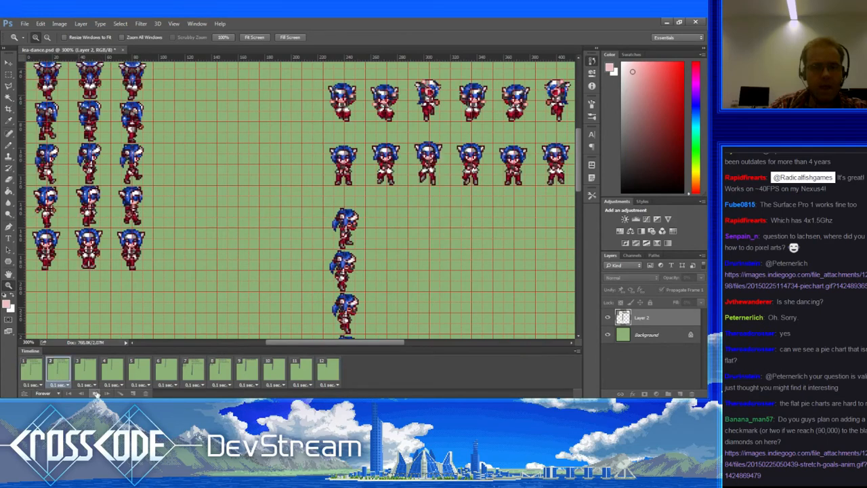
left_click(95, 394)
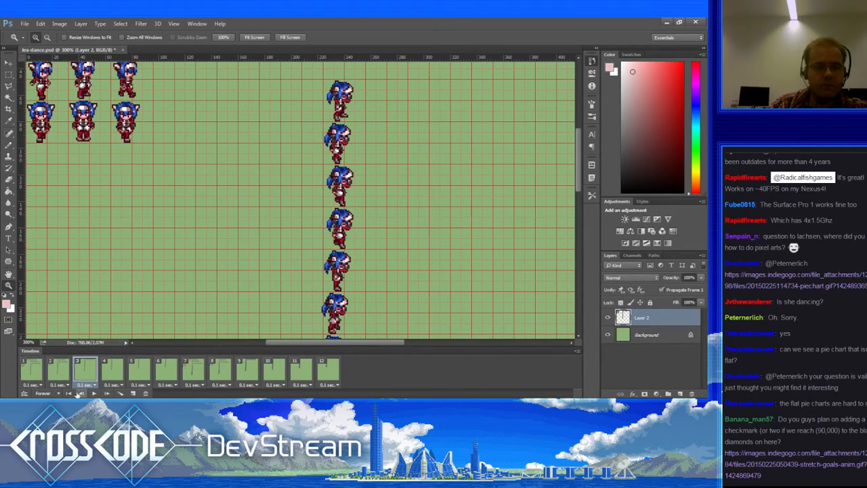
left_click(36, 373)
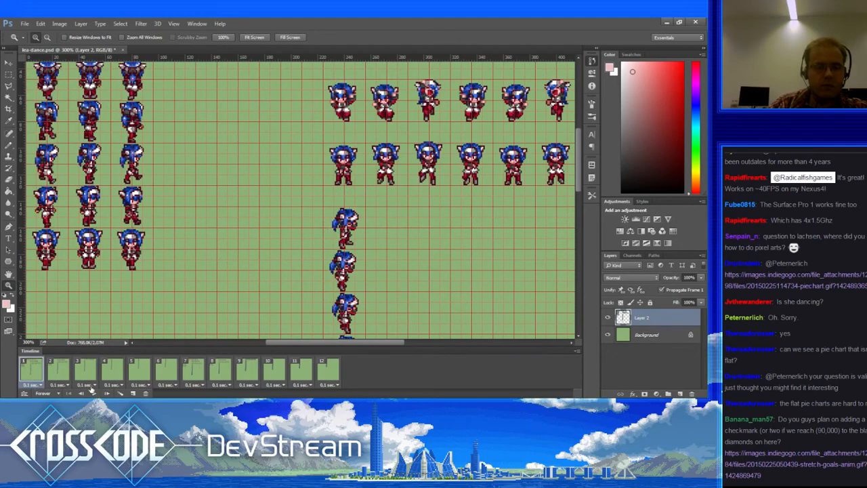
left_click_drag(273, 60, 267, 206)
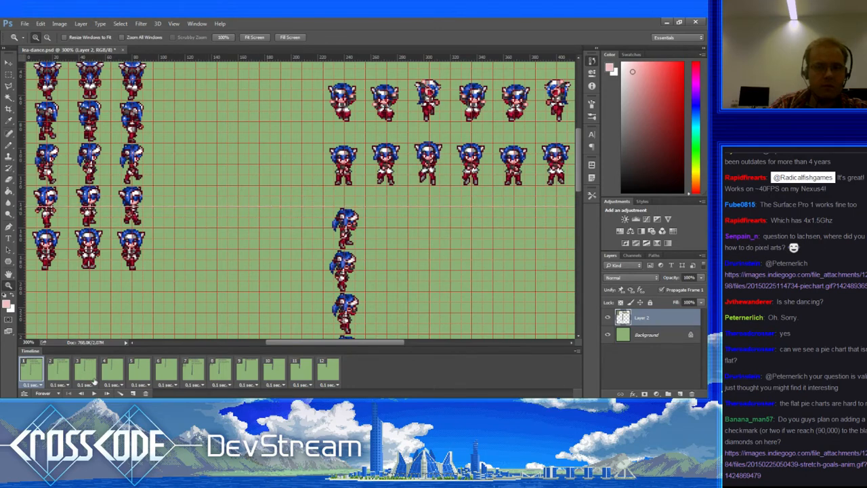
Step: Replay the animation with the panels hidden, then stop it and restore the panels
left_click(94, 394)
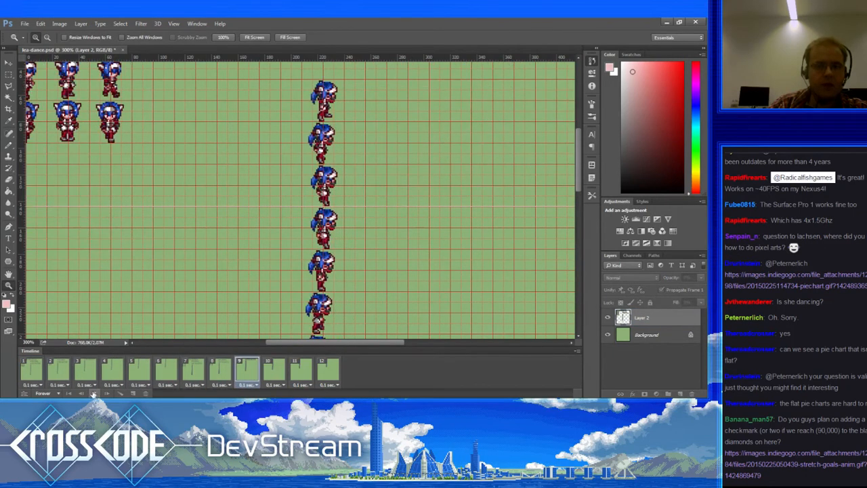
key("Tab")
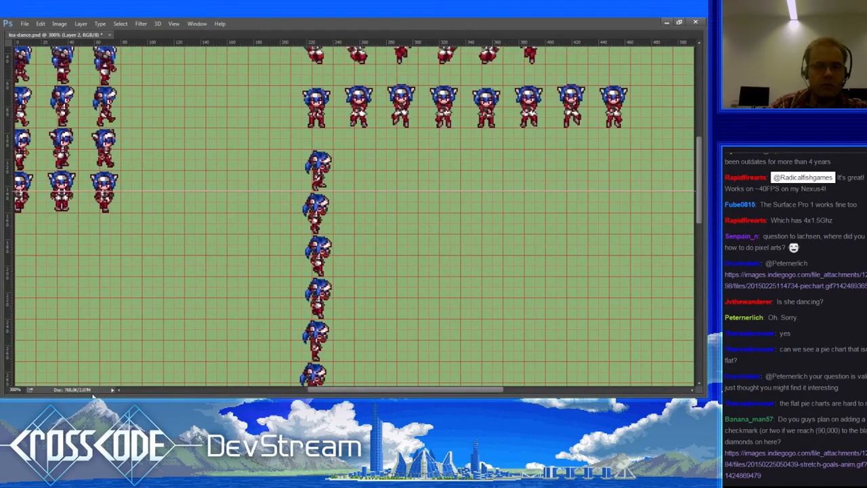
mouse_move(93, 396)
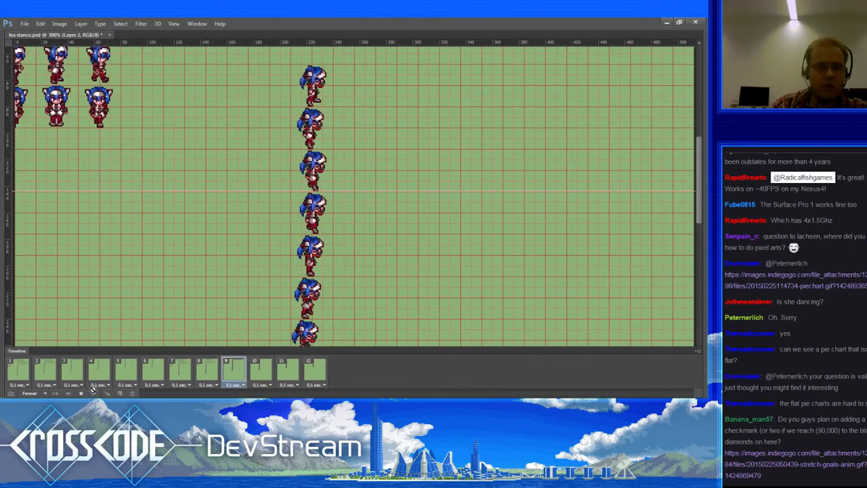
left_click(81, 394)
key("Tab")
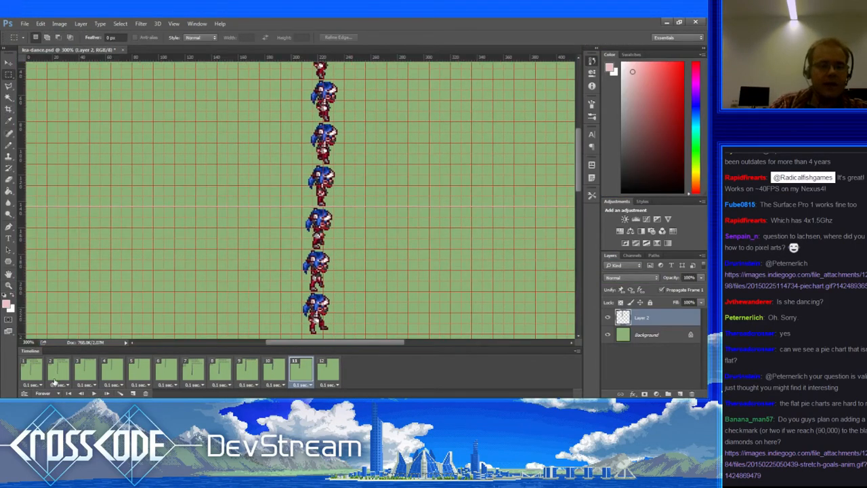
Step: Draw a marquee around the lone dancing sprite, checking it against frames 2 and 3
left_click(34, 371)
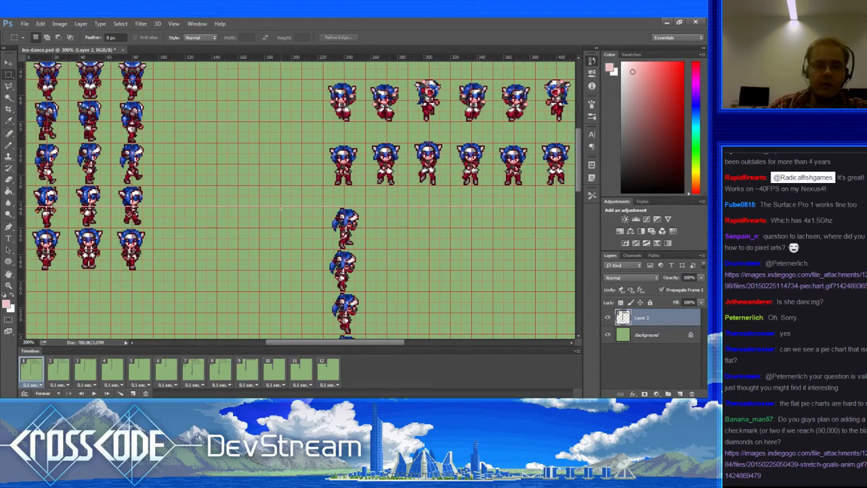
left_click_drag(396, 248, 397, 249)
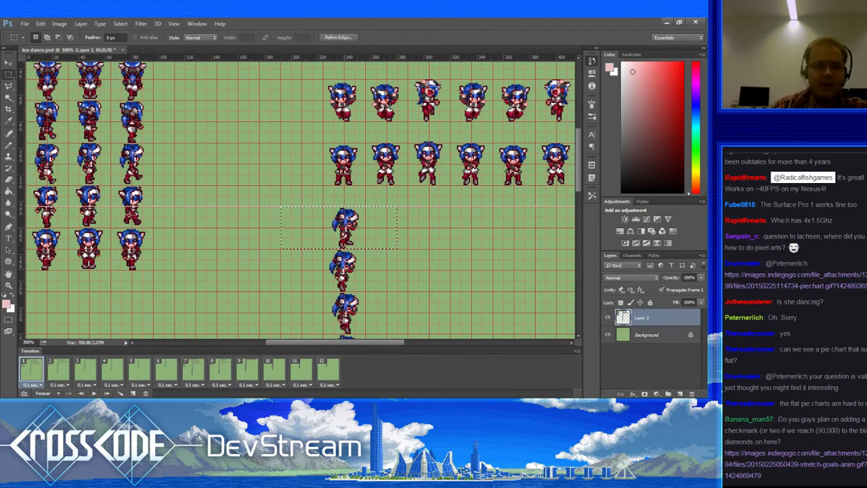
left_click(67, 368)
left_click(85, 376)
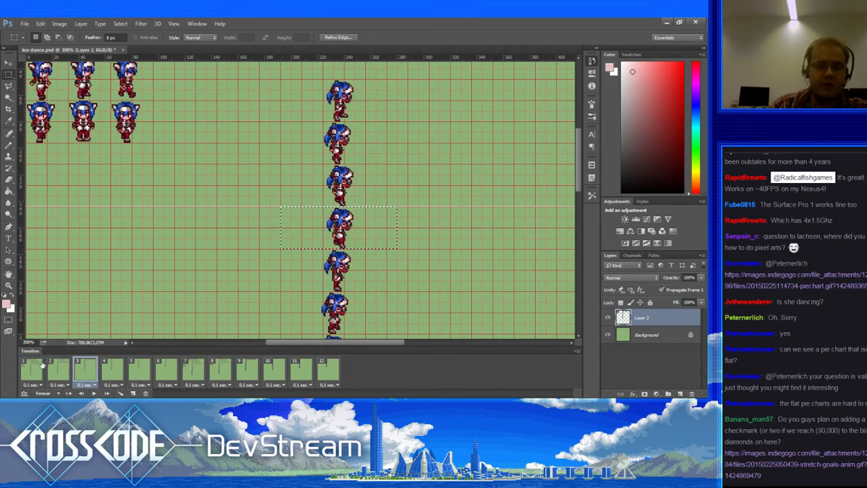
left_click(31, 369)
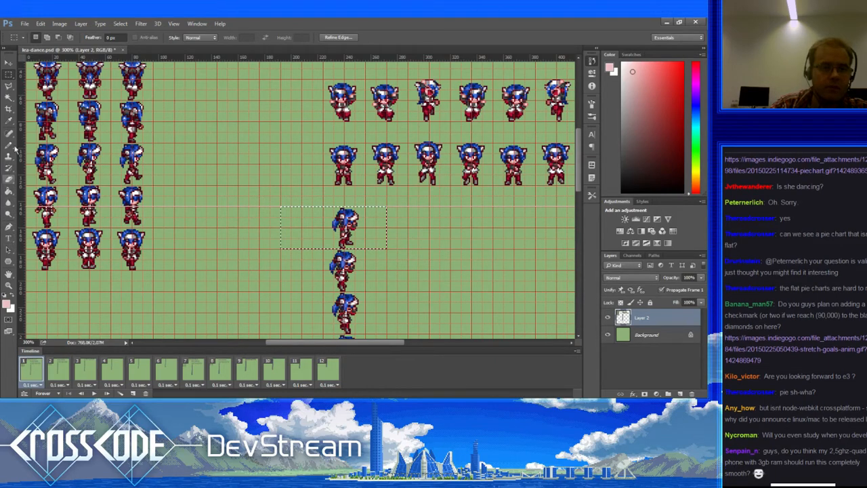
left_click(8, 108)
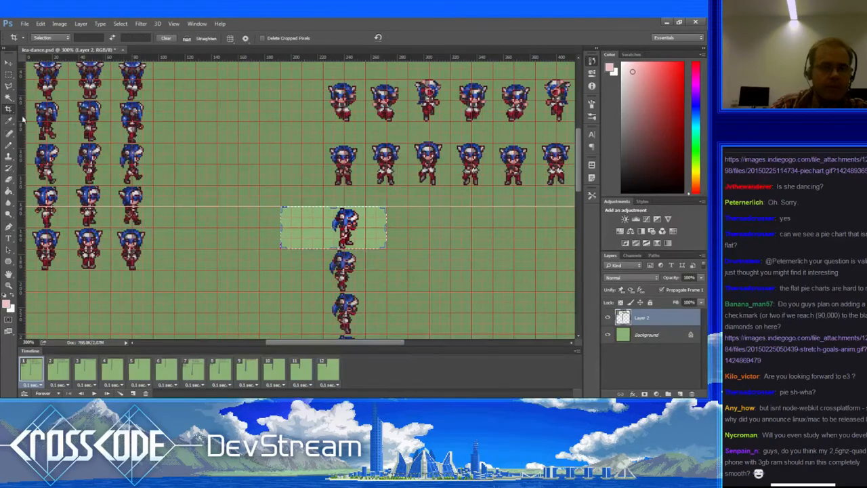
Step: Fit the crop box to the marquee selection around the sprite and commit the crop
left_click(378, 38)
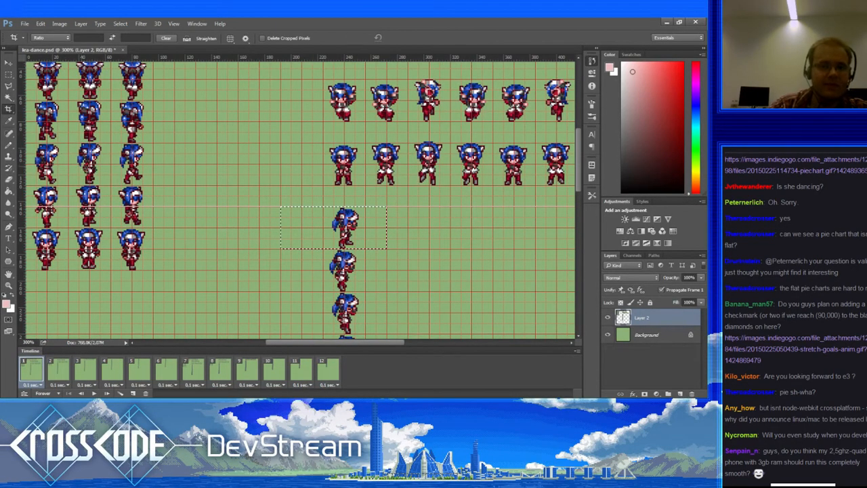
left_click(9, 108)
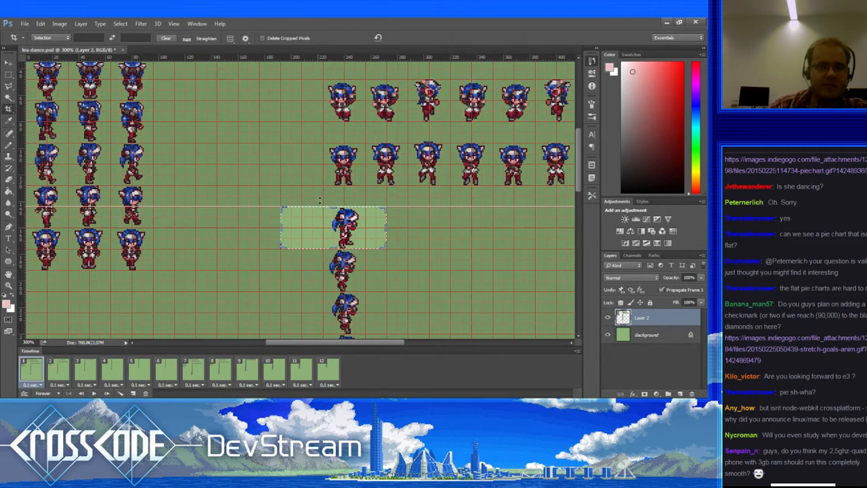
key("Return")
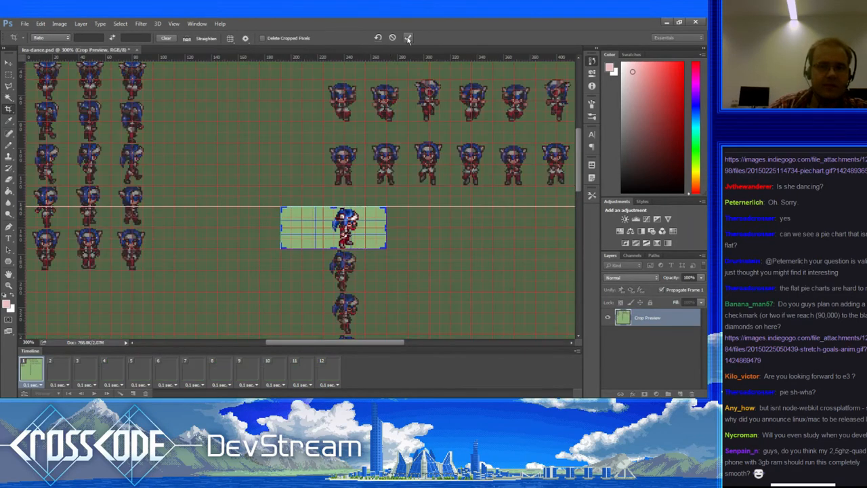
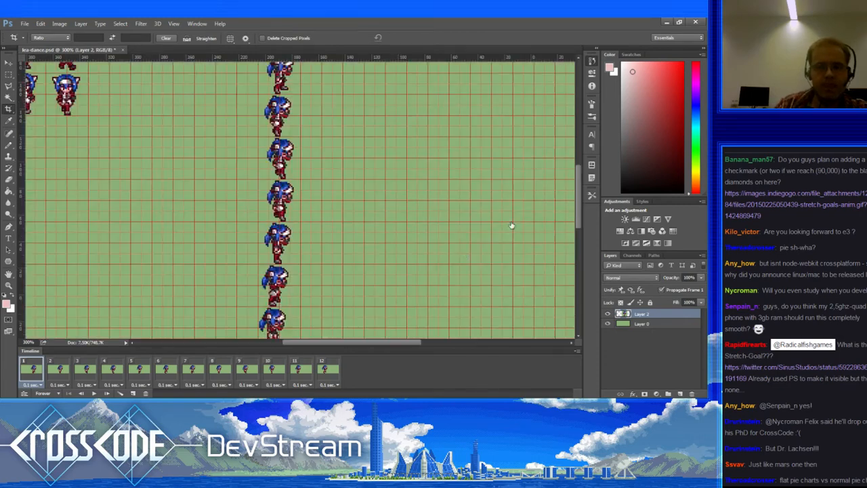
Step: Cancel the pending crop to restore the full sprite sheet and pan toward the sprite rows
key("Escape")
left_click_drag(440, 288, 357, 254)
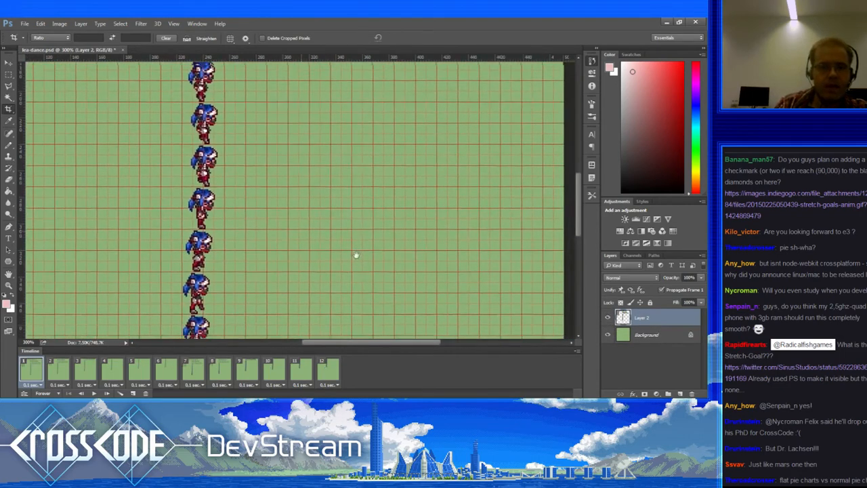
Step: Pan to the side-view sprite column, clear the selection and zoom the sprites to 400%
left_click_drag(329, 193, 363, 300)
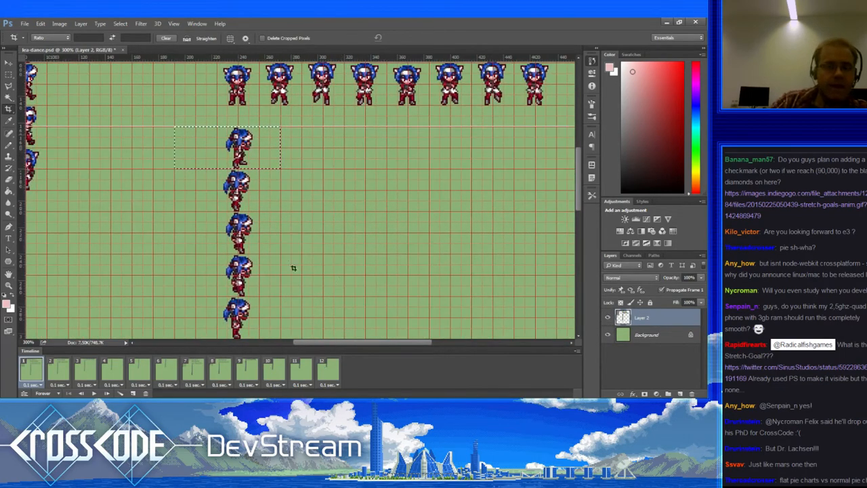
left_click(10, 77)
key("ctrl+d")
left_click(11, 288)
left_click(241, 183)
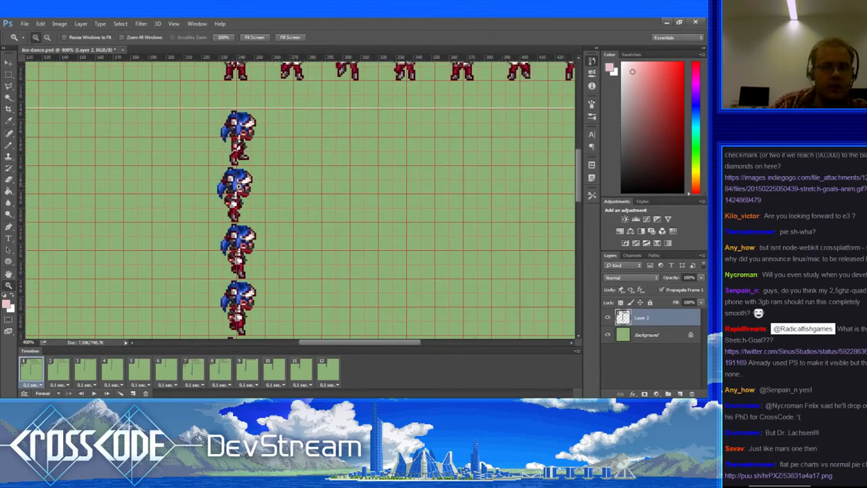
Step: Step through animation frames 2, 3, 4, 5 and 6
left_click(66, 369)
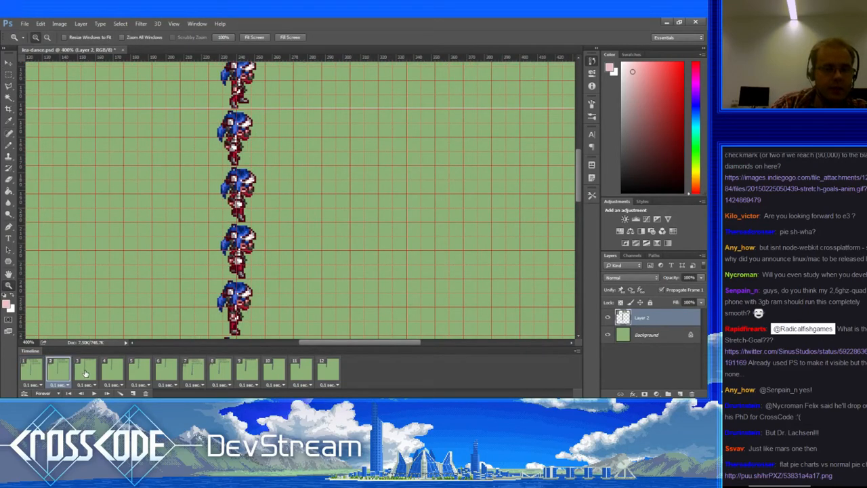
left_click(85, 372)
left_click(107, 375)
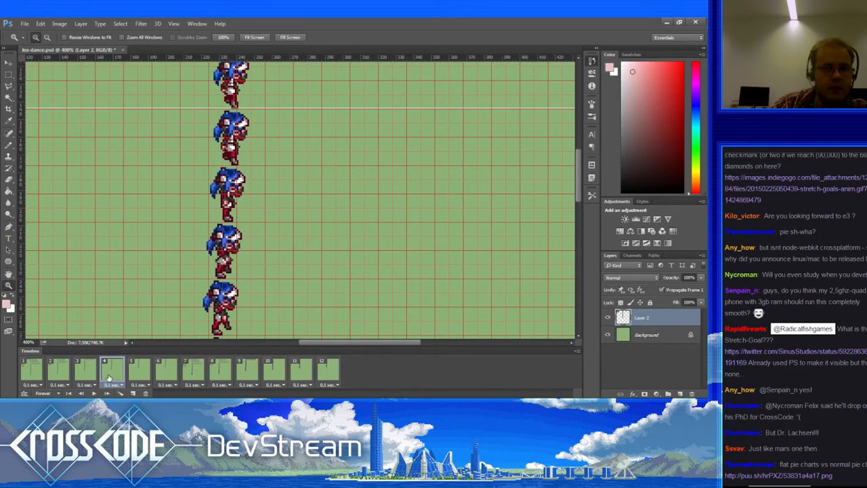
left_click(139, 372)
left_click(163, 374)
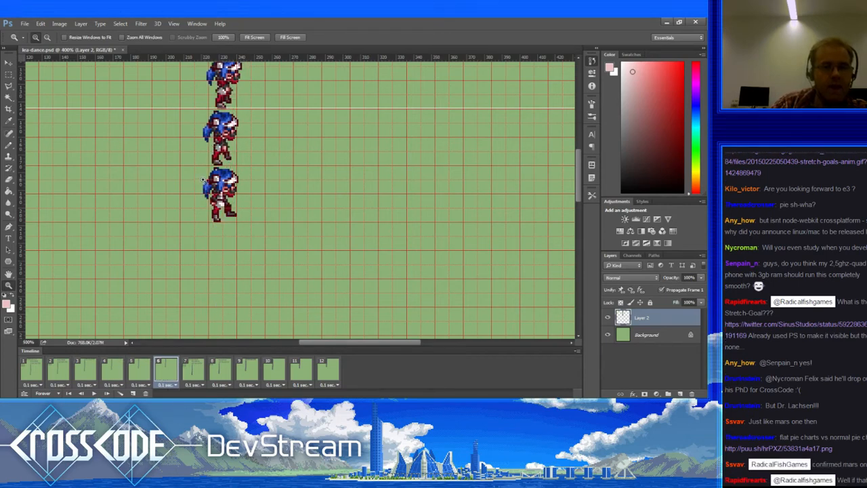
Step: Zoom the sprites to 600%, preview frame 7 and return to frame 6
left_click(211, 157)
left_click(9, 76)
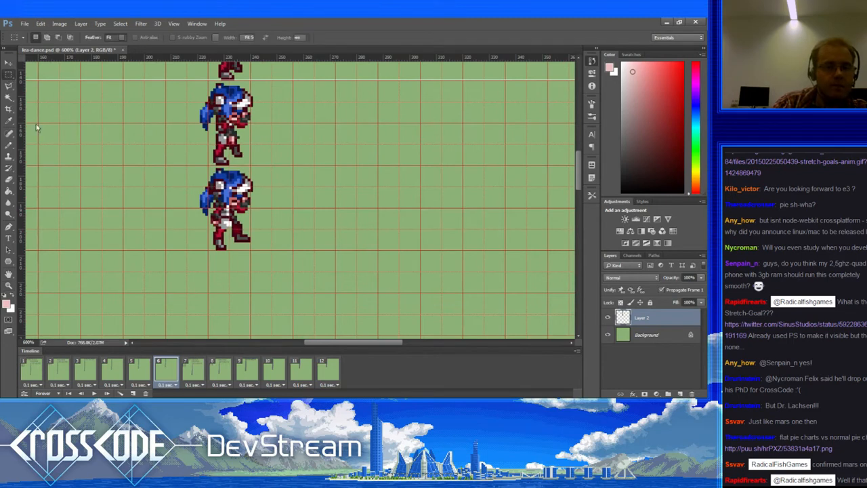
left_click(191, 375)
left_click(171, 373)
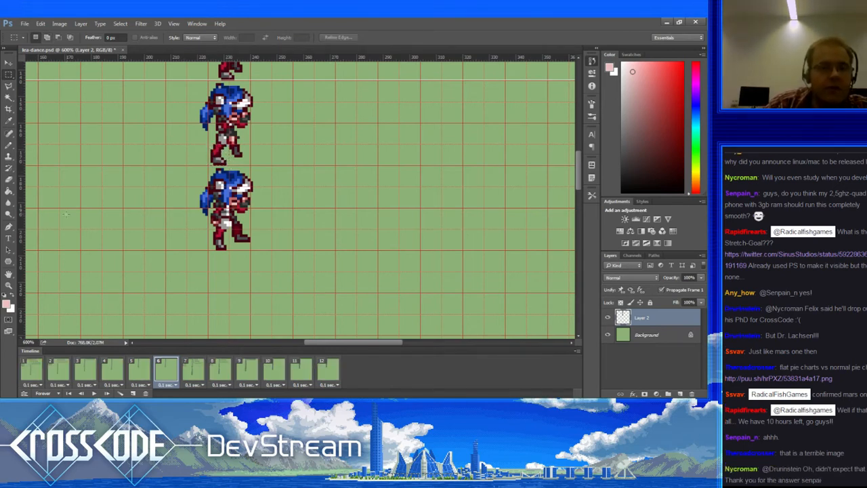
left_click(9, 144)
Step: On frame 5, select the top sprite's legs, nudge them slightly left and deselect
left_click(139, 369)
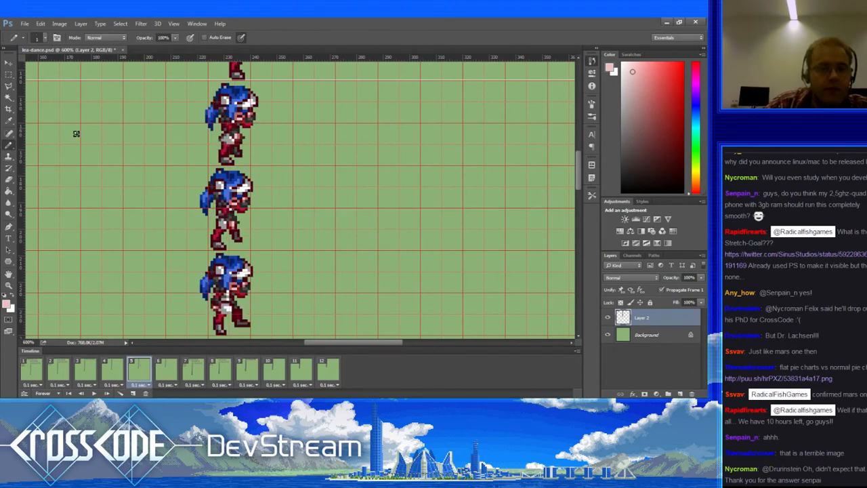
left_click(10, 75)
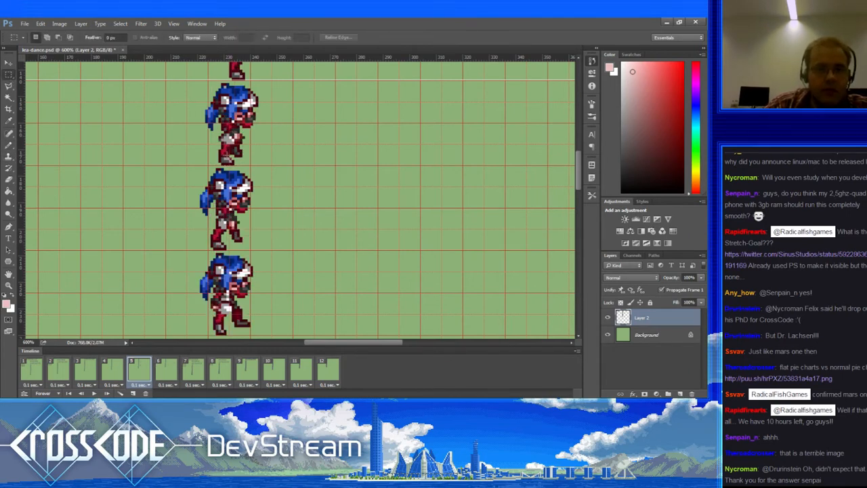
left_click_drag(216, 145, 237, 164)
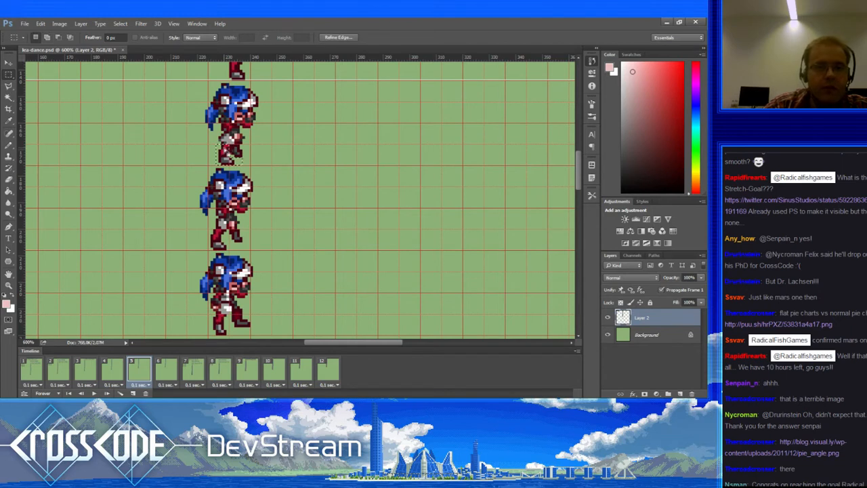
key("ctrl+Left")
key("ctrl+d")
Step: Touch up the top sprite's legs with dark red and brighter red pencil pixels, then compare with frame 4
left_click(9, 146)
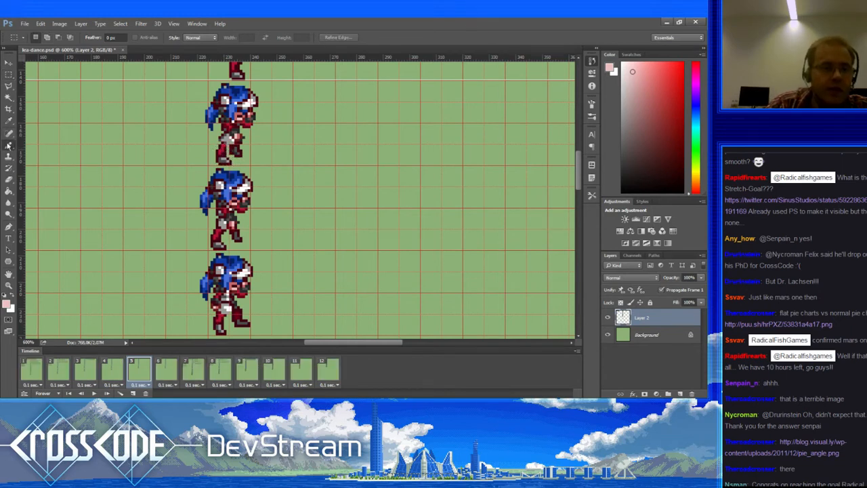
key("x")
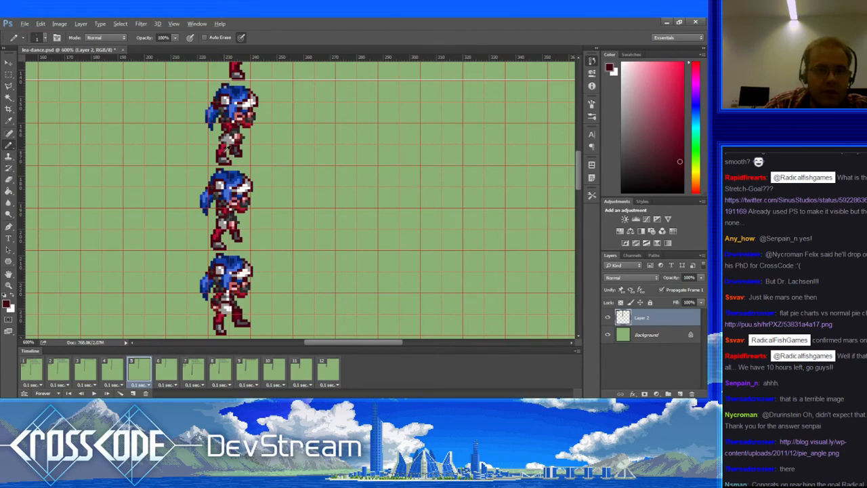
left_click(232, 151)
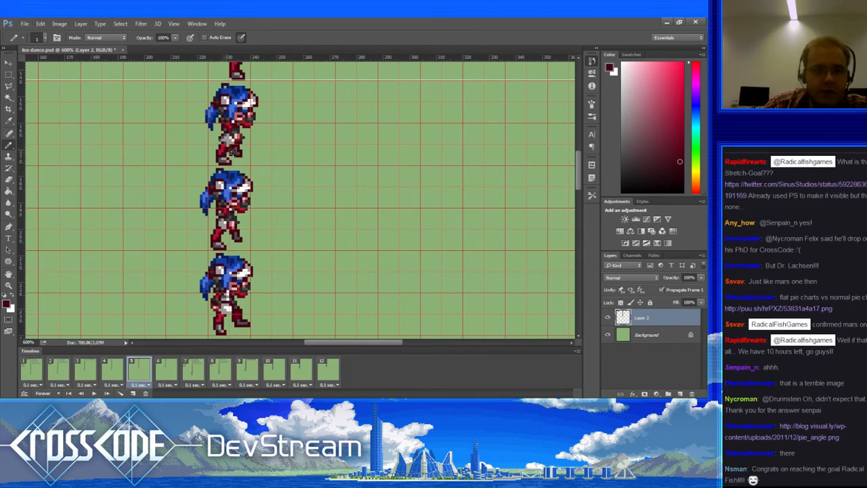
left_click(227, 149, "alt")
left_click(230, 147)
left_click(232, 151, "alt")
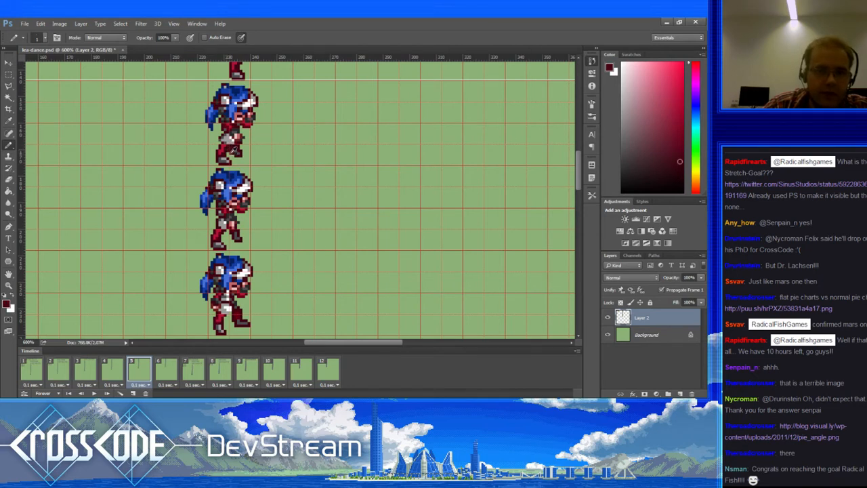
left_click(118, 367)
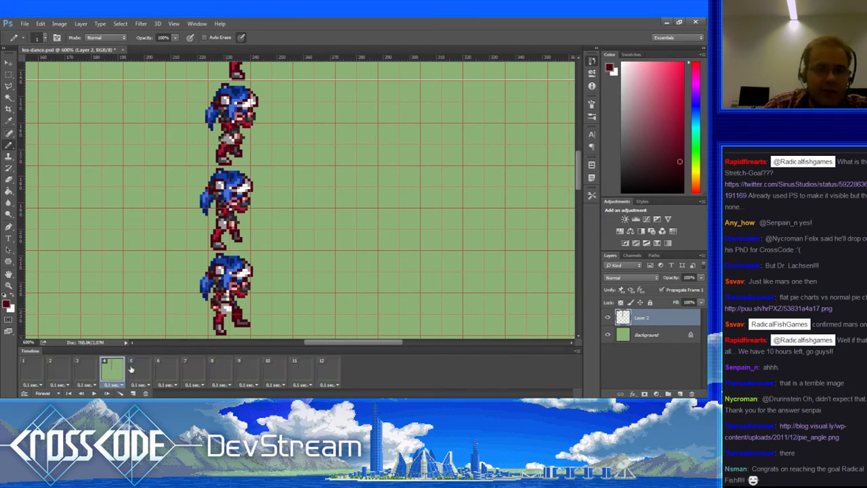
Step: Compare frames 3 to 6, then marquee the top sprite's legs on frame 4 and deselect
left_click(144, 365)
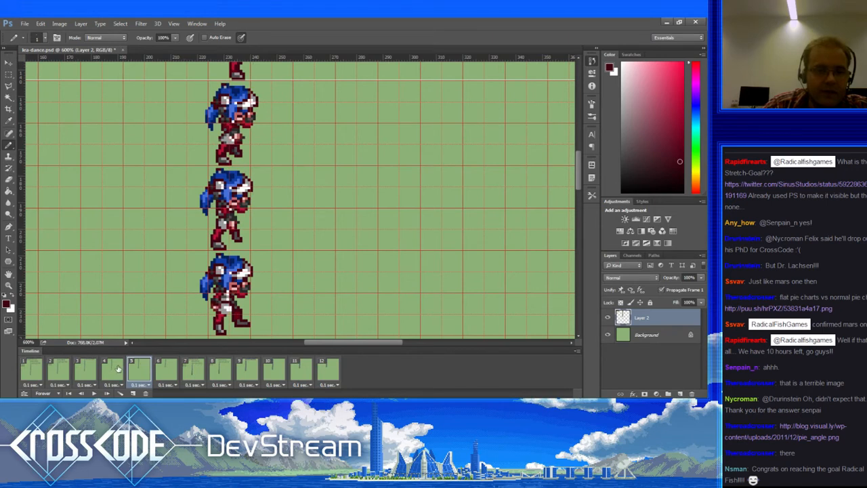
left_click(118, 368)
left_click(93, 374)
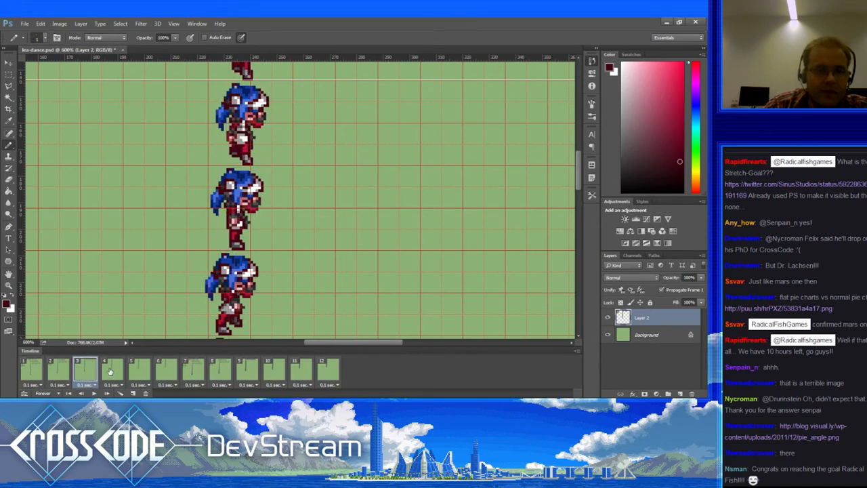
left_click(117, 370)
left_click(141, 365)
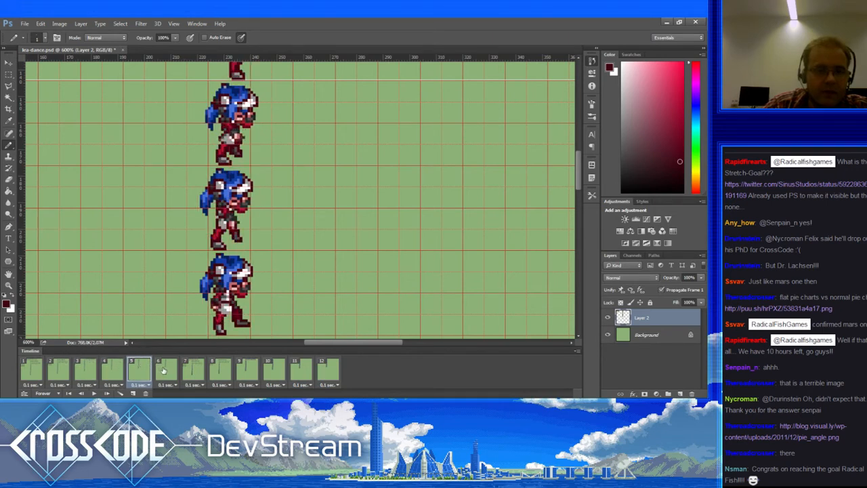
left_click(163, 370)
left_click(129, 372)
left_click(123, 371)
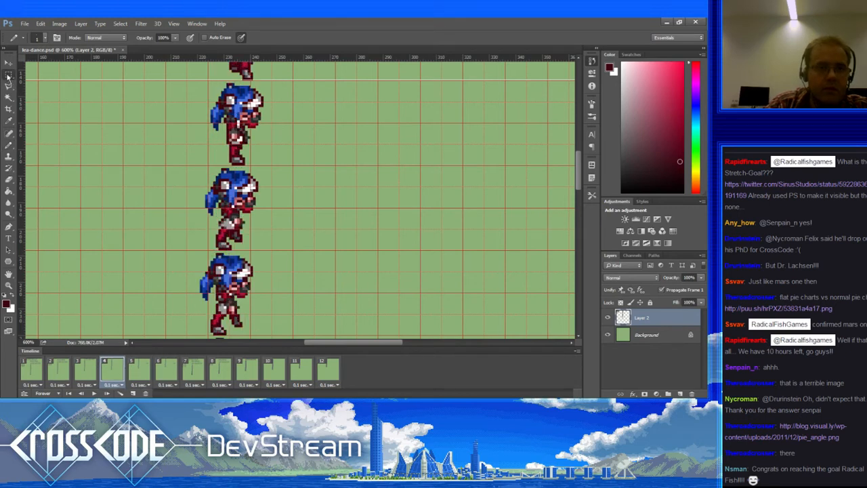
left_click(9, 75)
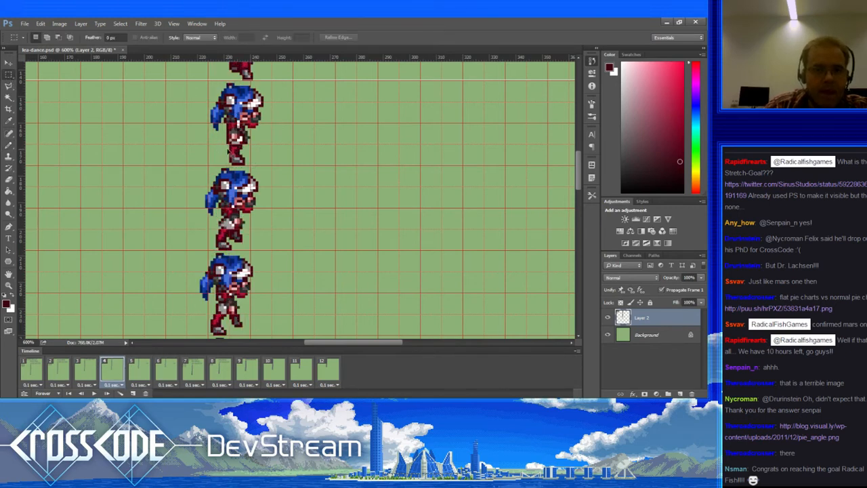
left_click_drag(225, 146, 252, 167)
key("ctrl+d")
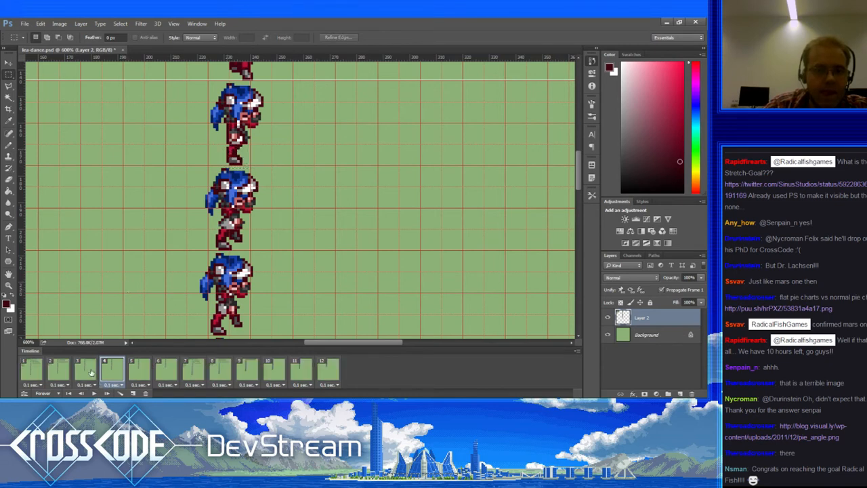
Step: Step forward through frames 3 to 7 and back down to frame 3
left_click(90, 372)
left_click(110, 373)
left_click(140, 374)
left_click(164, 374)
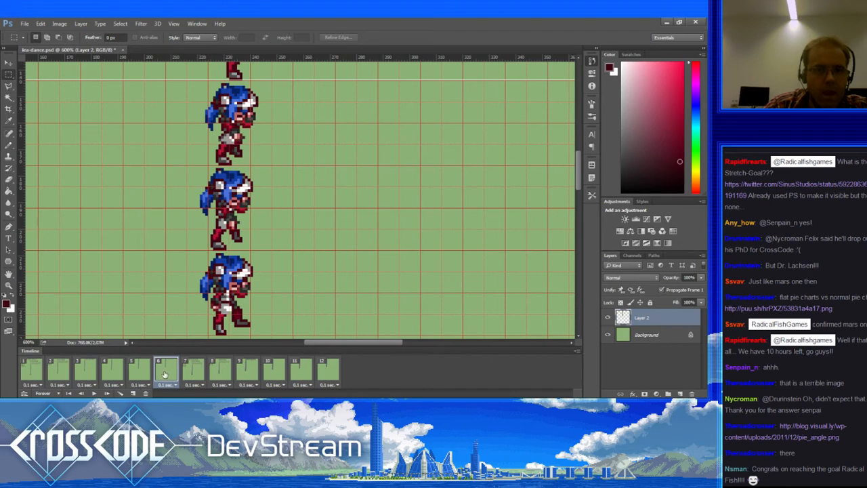
left_click(189, 375)
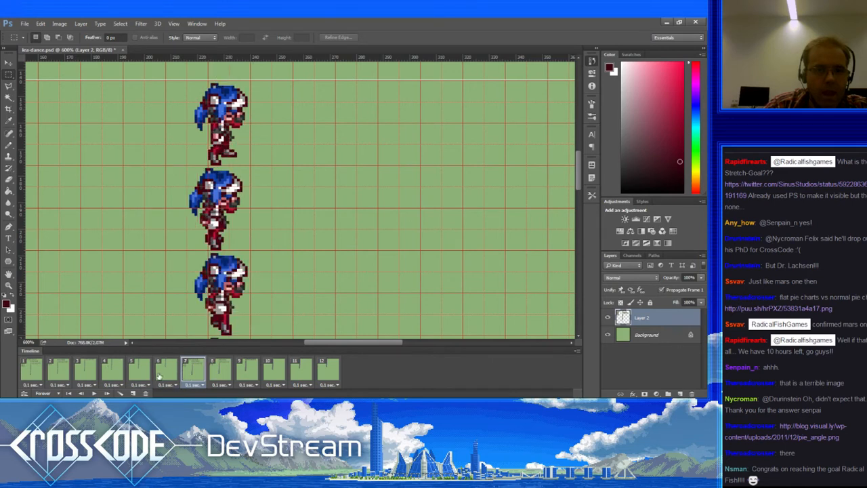
left_click(160, 375)
left_click(140, 373)
left_click(113, 372)
left_click(87, 372)
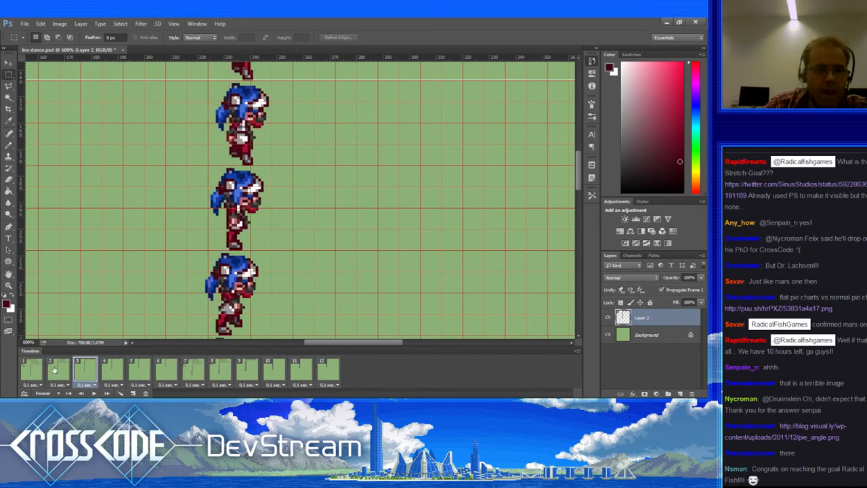
Step: Flip back and forth among frames 1 to 4, ending on frame 1
left_click(36, 369)
left_click(59, 368)
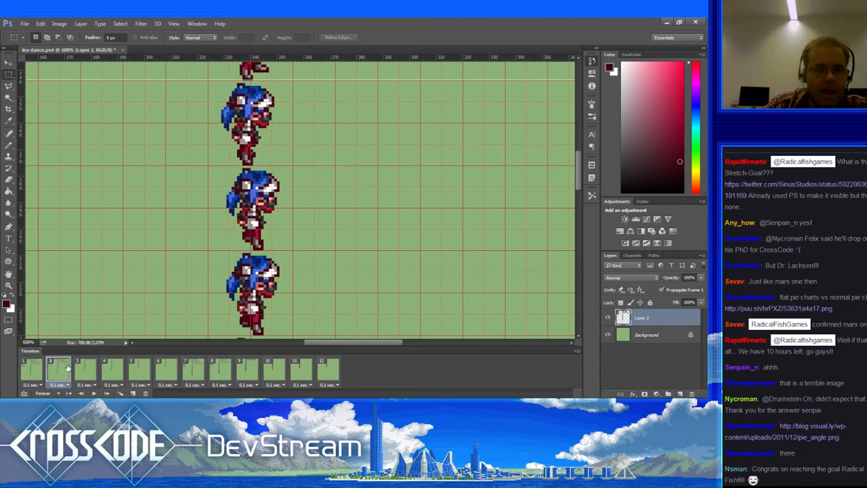
left_click(40, 375)
left_click(55, 376)
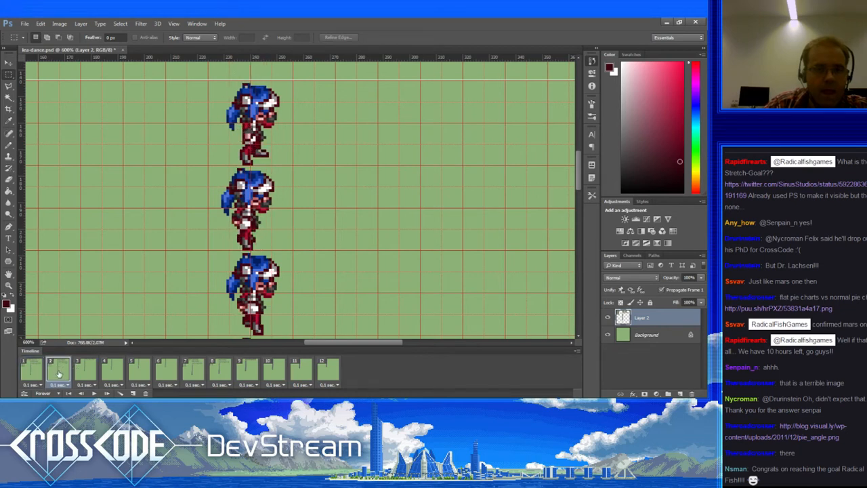
left_click(79, 374)
left_click(110, 375)
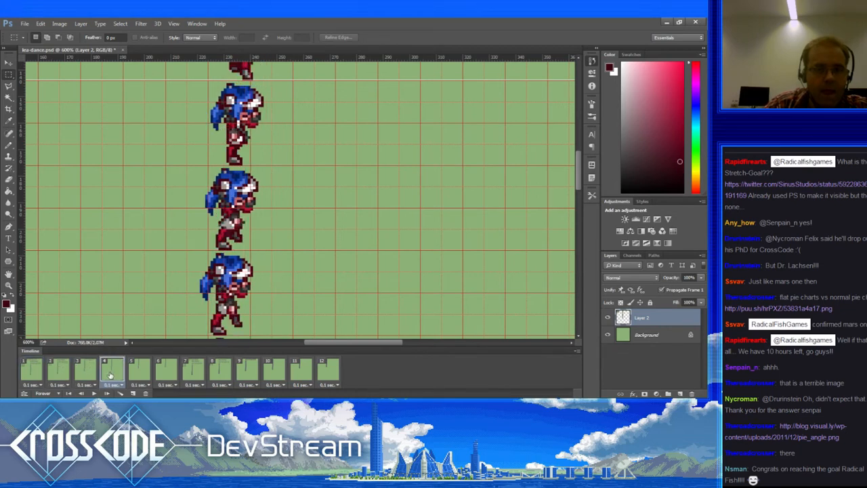
left_click(88, 374)
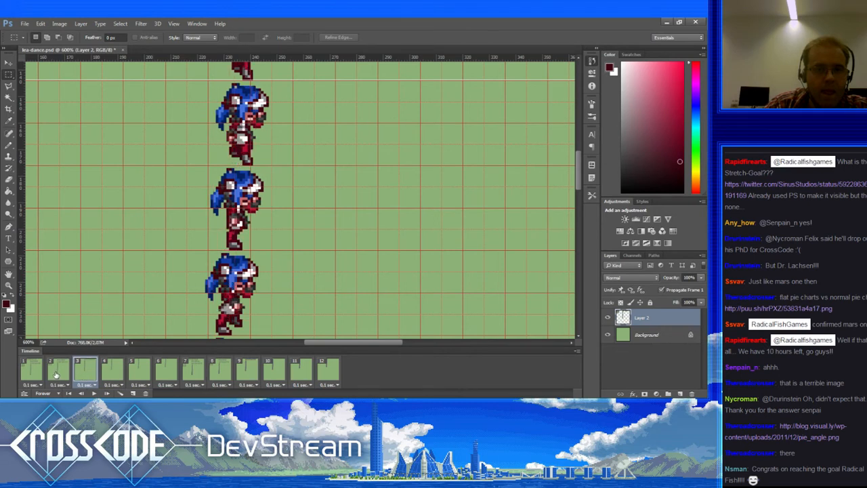
left_click(54, 372)
left_click(77, 371)
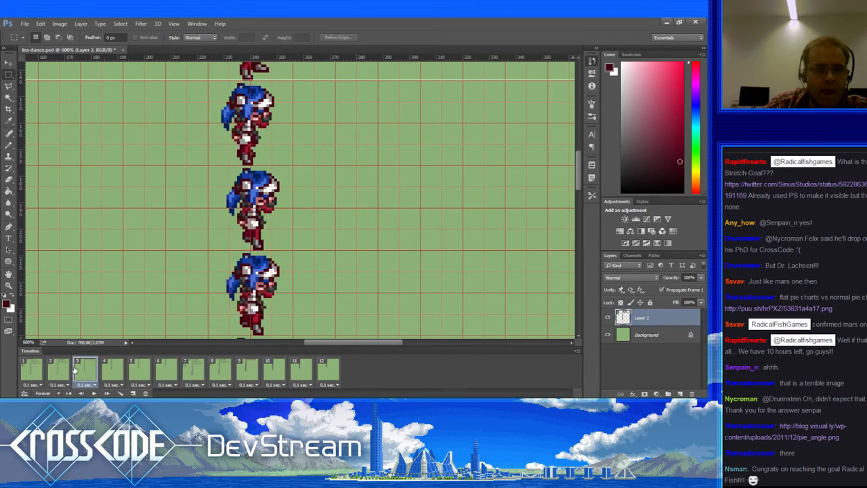
left_click(59, 372)
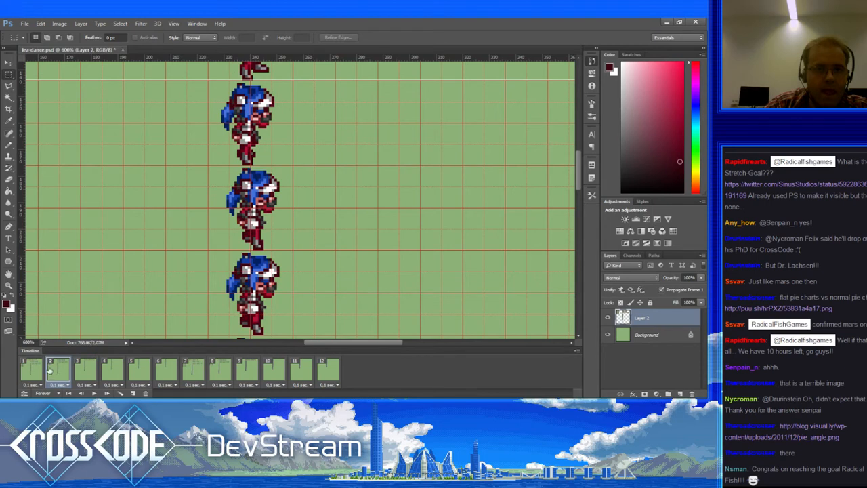
left_click(43, 369)
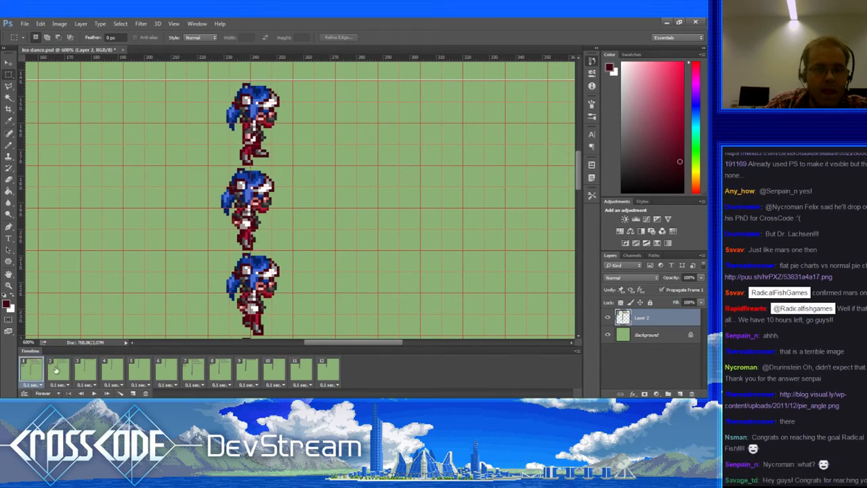
Step: Check frame 12 against frames 1 and 2, then bring up frame 3 with the Pencil
left_click(326, 373)
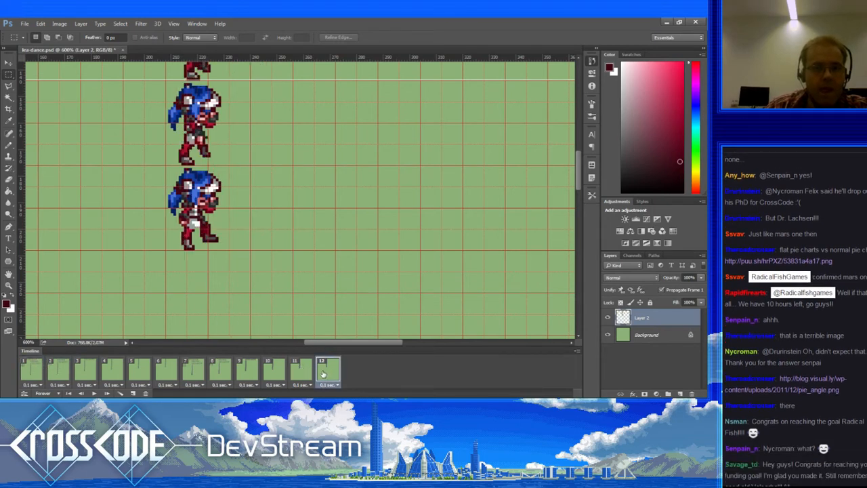
left_click(38, 370)
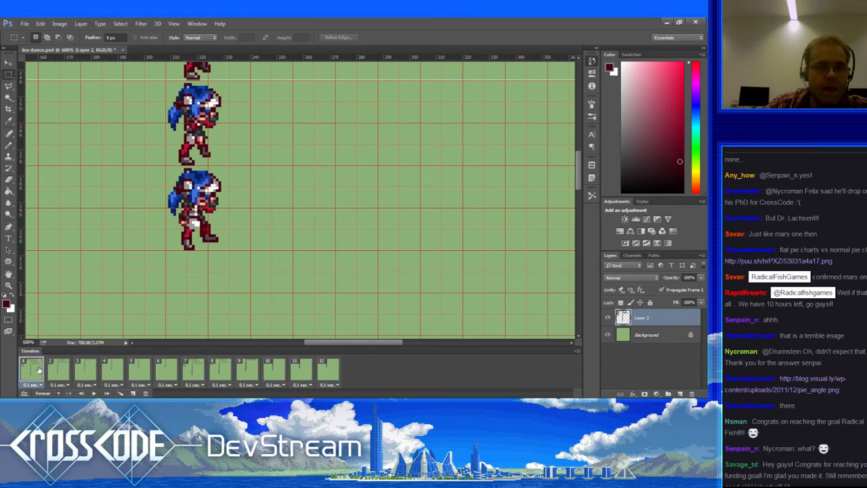
left_click(59, 372)
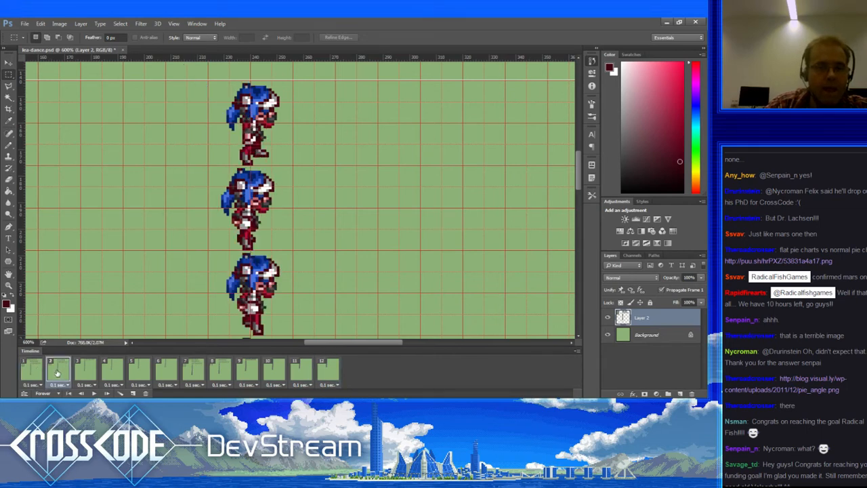
left_click(9, 145)
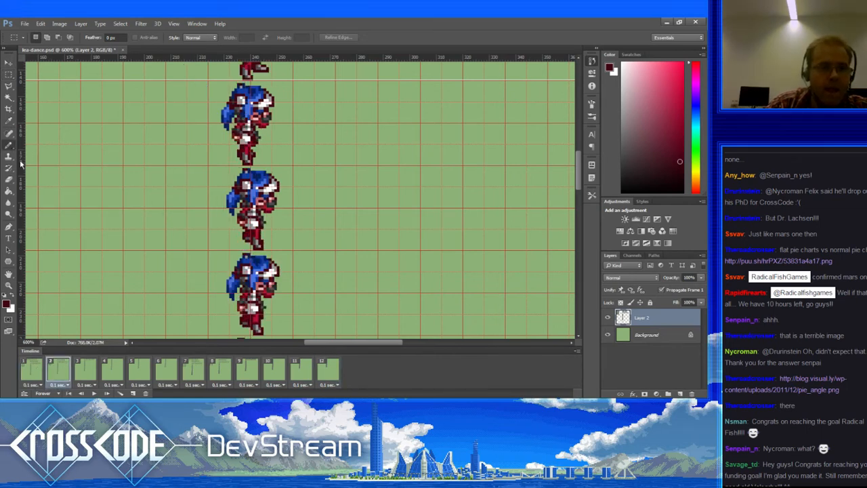
left_click(86, 367)
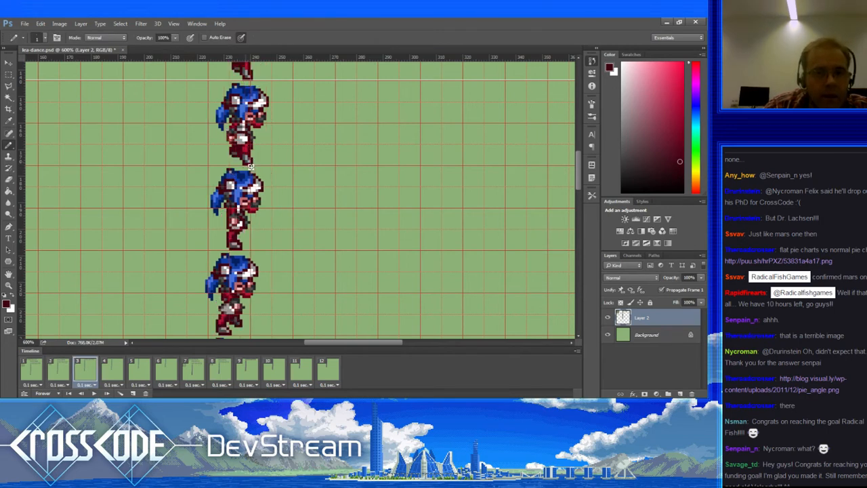
Step: Pick dark red from the sprite and move through frames 4 and 3 to frame 2
key("x")
left_click(230, 151, "alt")
left_click(113, 366)
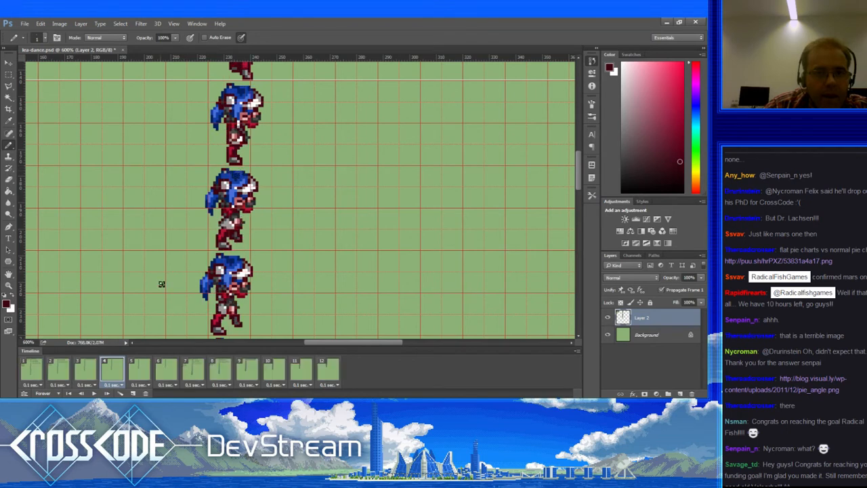
left_click(86, 369)
left_click(58, 370)
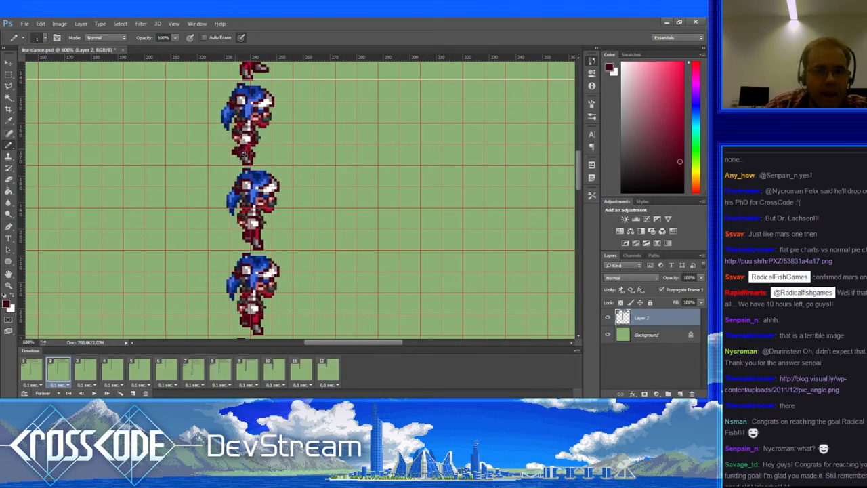
Step: On frame 2, erase the stray dark pixels beside the top sprite's leg
left_click(244, 155, "alt")
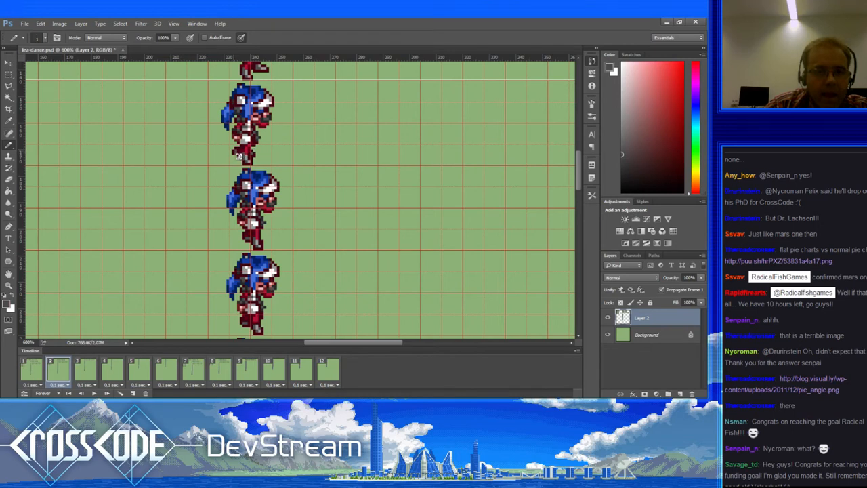
key("e")
left_click_drag(237, 156, 235, 151)
key("b")
left_click(240, 145, "alt")
key("b")
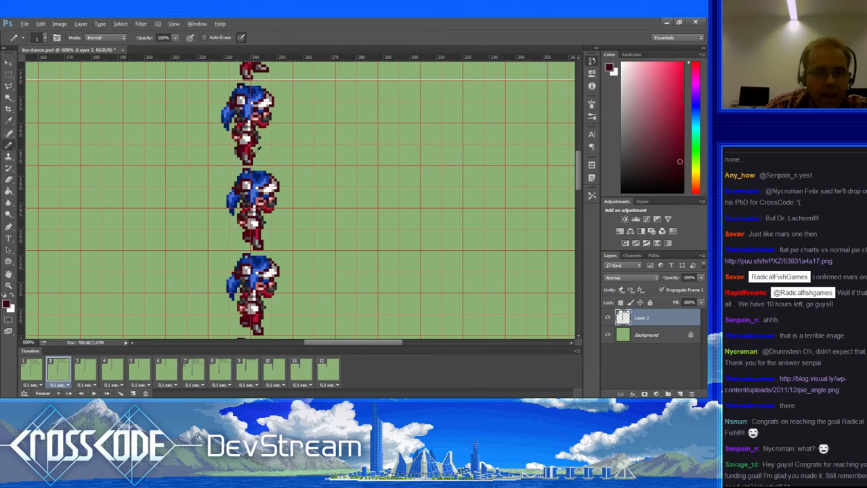
key("e")
key("b")
Step: Sample grey and dark red from the sprite's foot, then compare frame 2 with frame 1
left_click(242, 155, "alt")
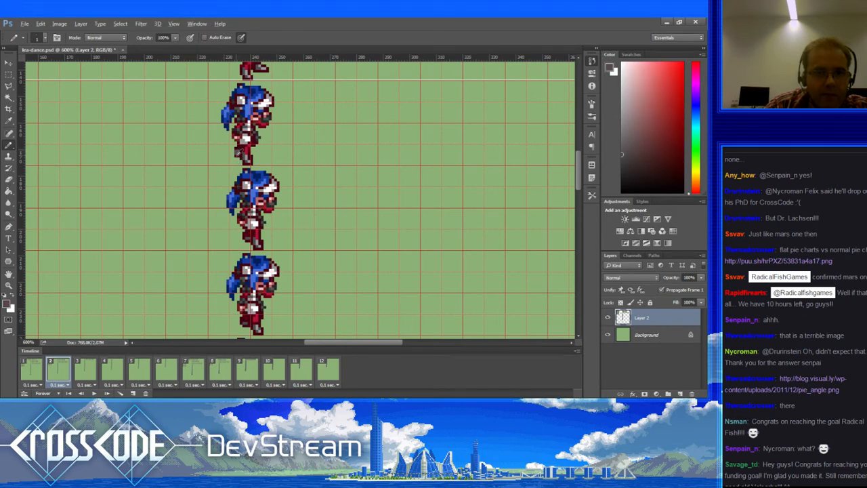
left_click(240, 163, "alt")
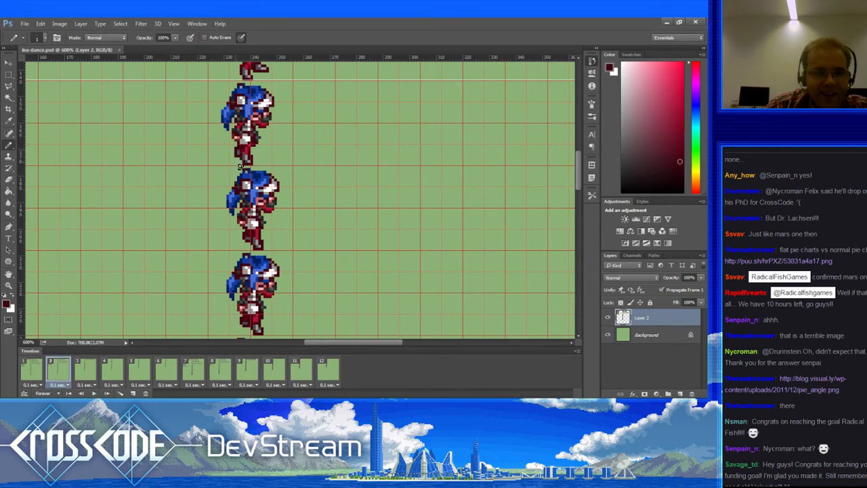
left_click(242, 159, "alt")
left_click(237, 153, "alt")
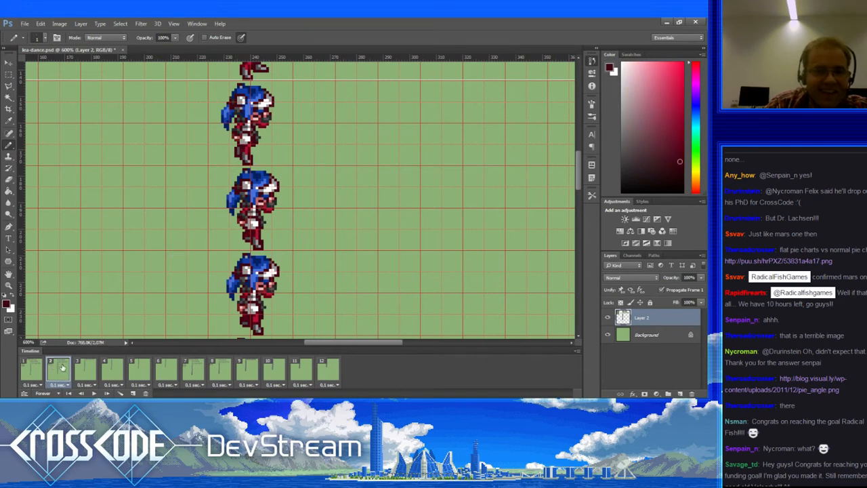
left_click(39, 368)
left_click(57, 369)
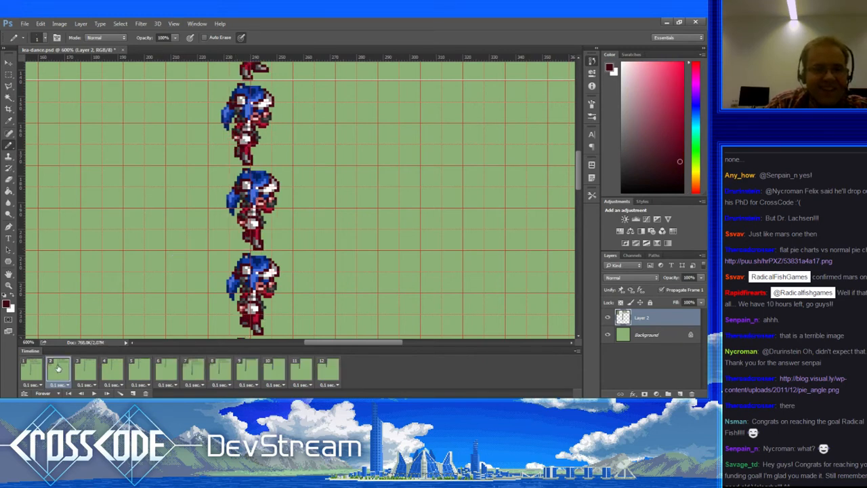
Step: Move to frame 4 and sample dark grey and dark red near the foot, comparing with frame 3
left_click(85, 368)
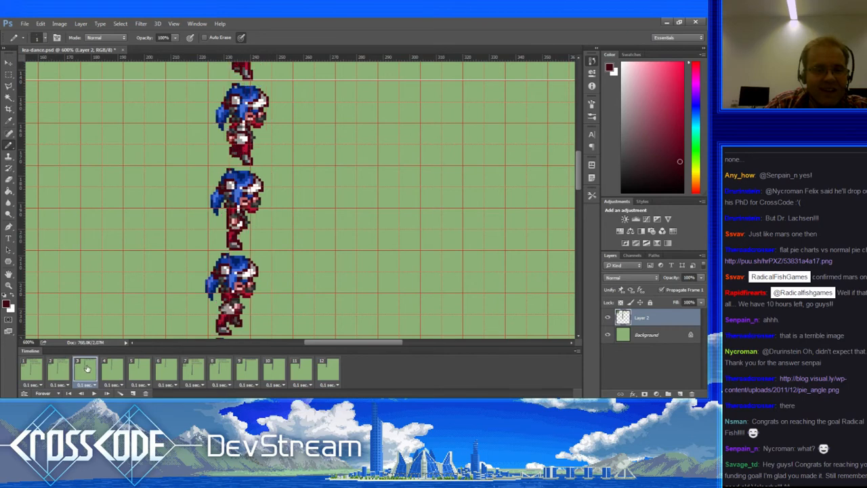
left_click(113, 369)
left_click(138, 370)
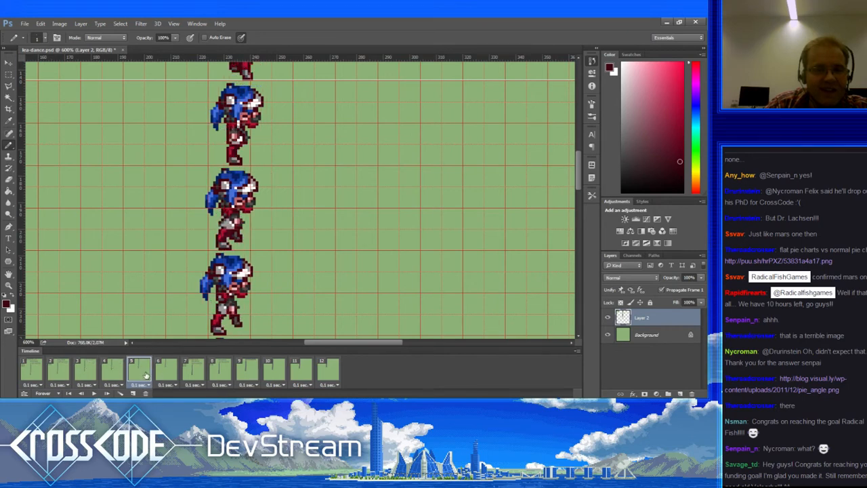
left_click(122, 370)
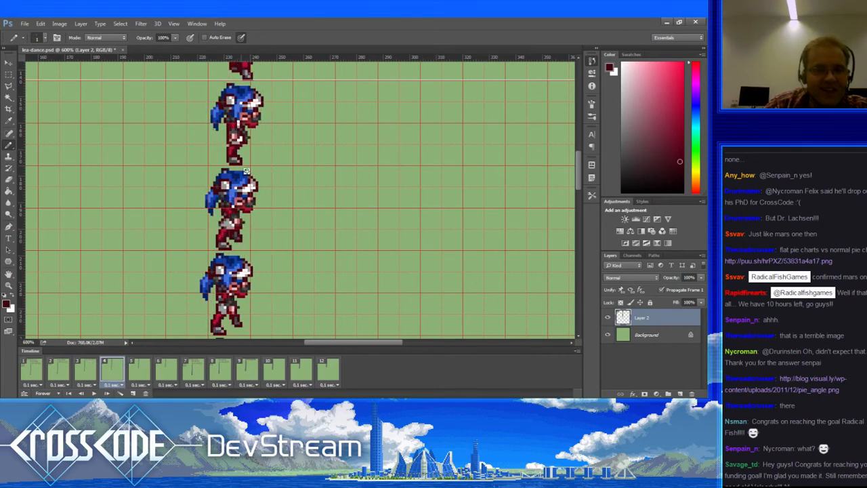
left_click(249, 136, "alt")
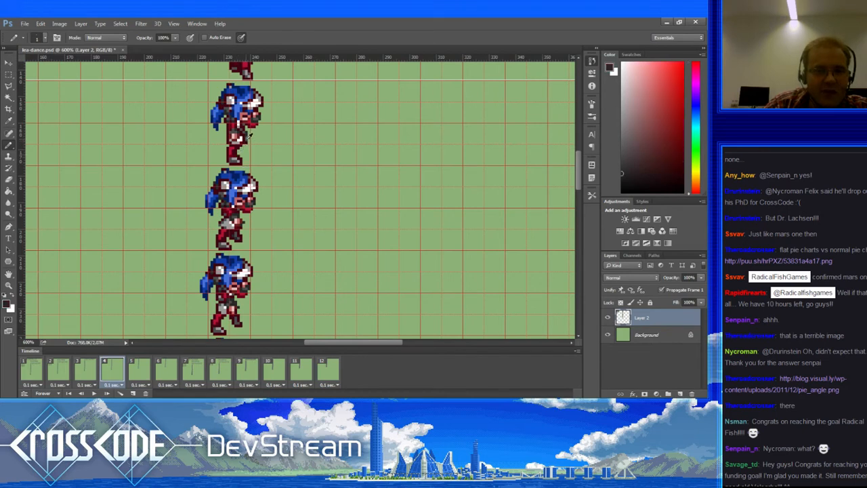
left_click(246, 163, "alt")
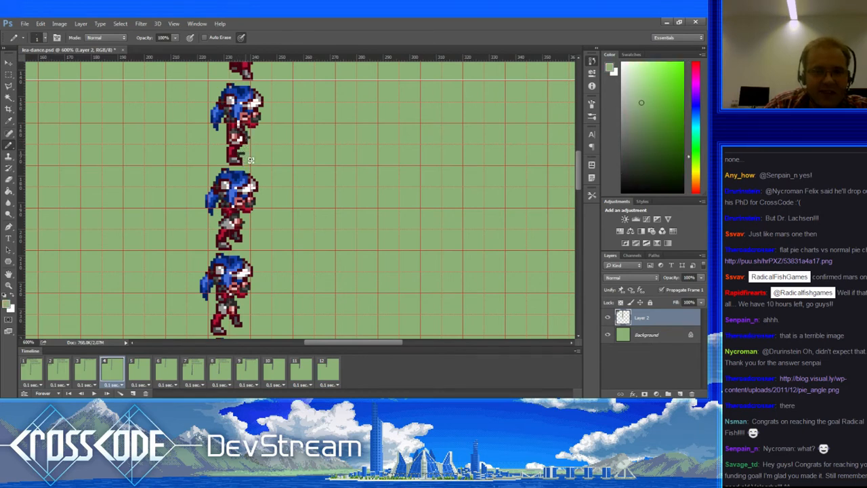
left_click(242, 158, "alt")
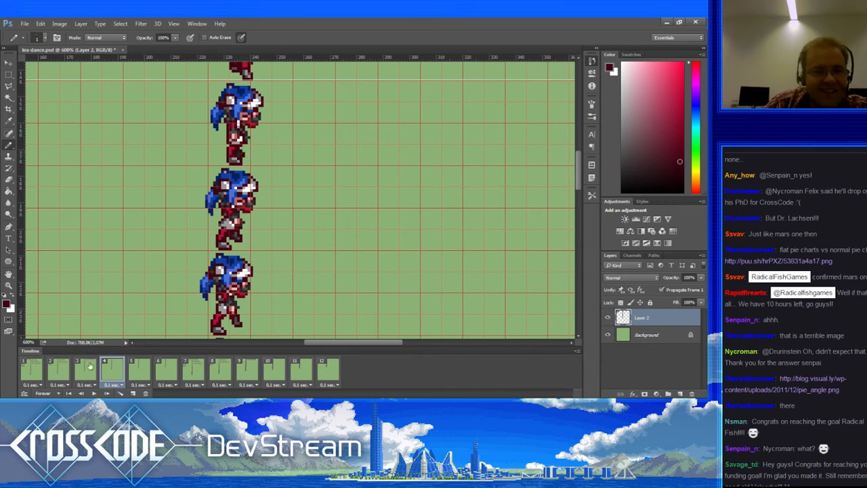
left_click(90, 366)
left_click(113, 368)
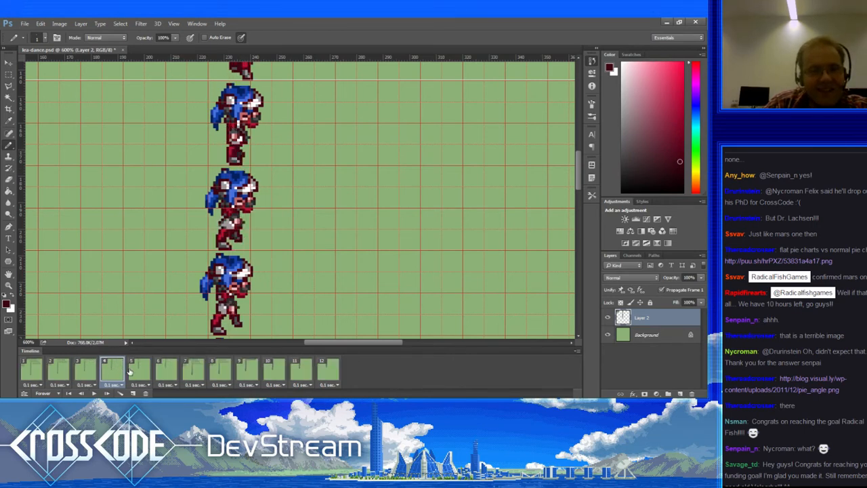
Step: Sample dark grey and dark red from the top sprite's legs on frame 4, checking frames 3 and 5
left_click(243, 148, "alt")
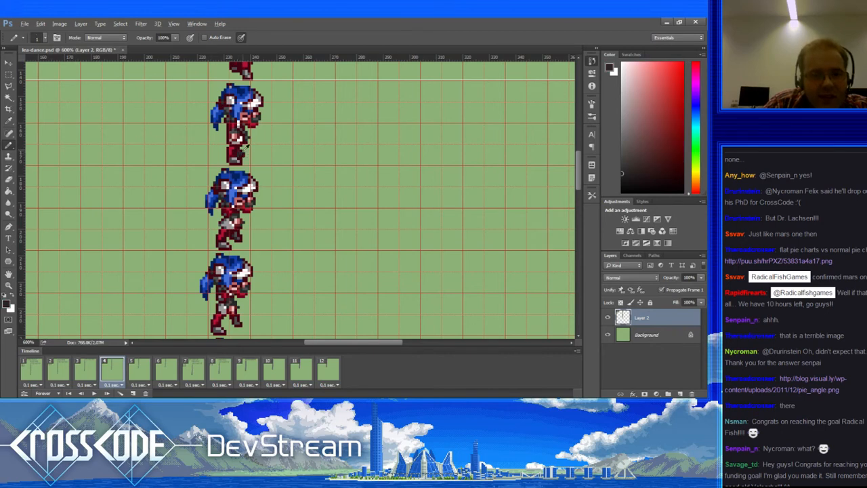
left_click(246, 144, "alt")
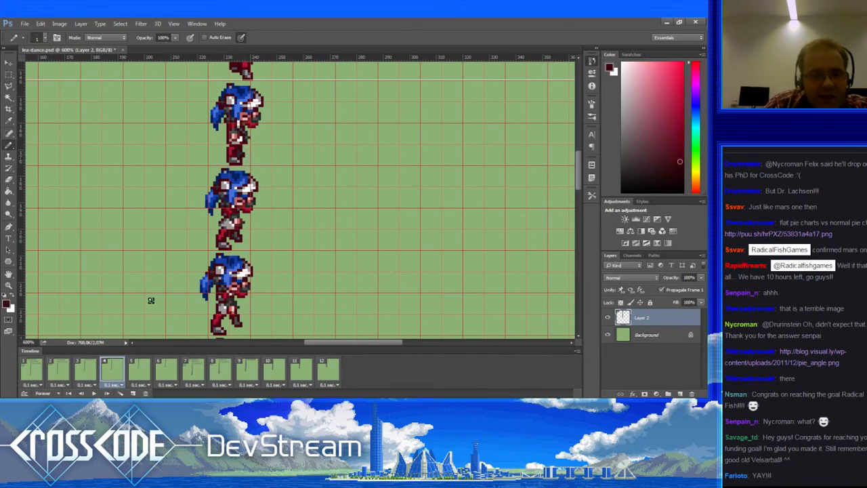
left_click(92, 366)
left_click(117, 369)
left_click(146, 368)
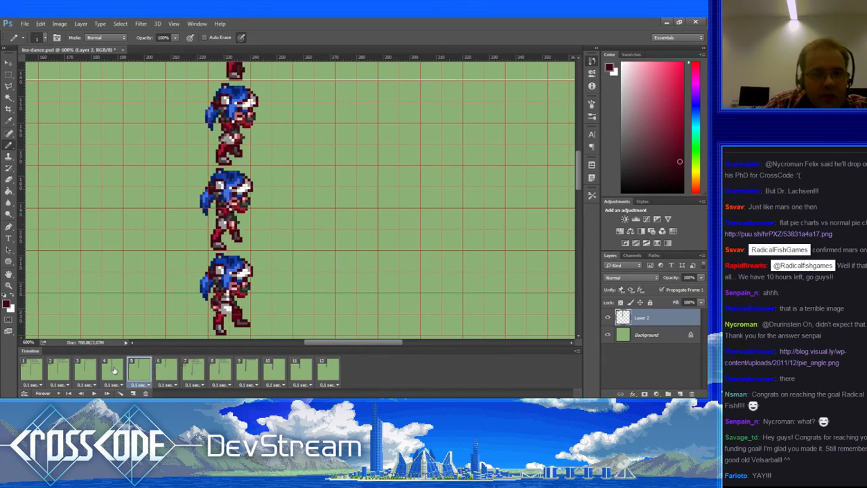
left_click(115, 369)
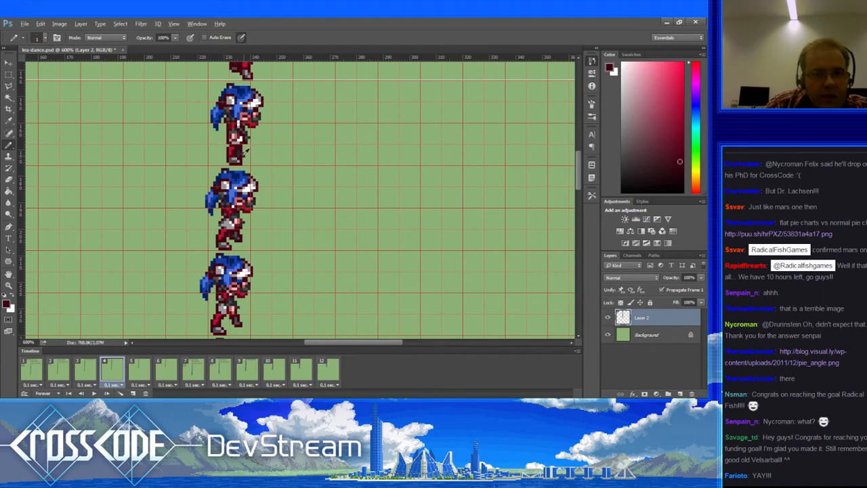
key("e")
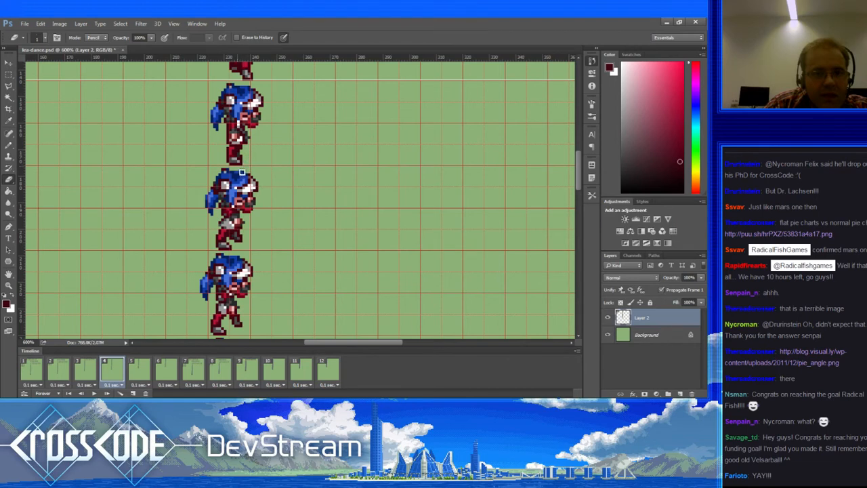
Step: With the Pencil active, step through frames 3 to 6, comparing frame 6 with frame 5
key("b")
left_click(88, 366)
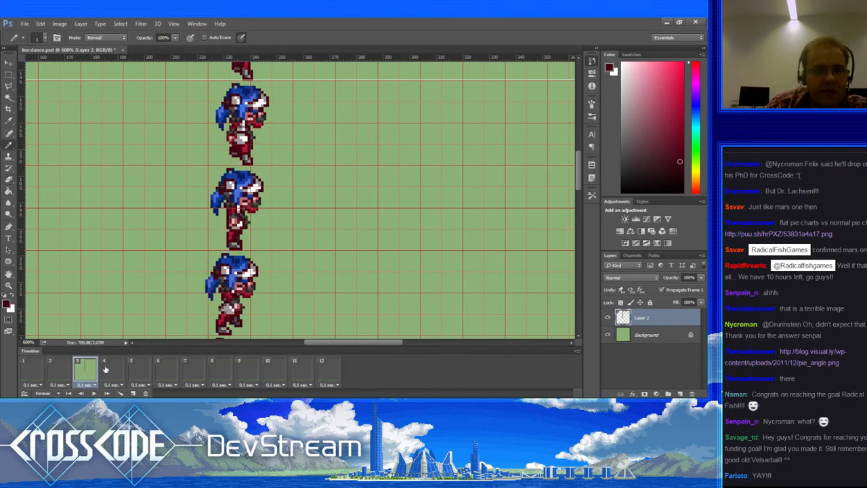
left_click(107, 368)
left_click(131, 370)
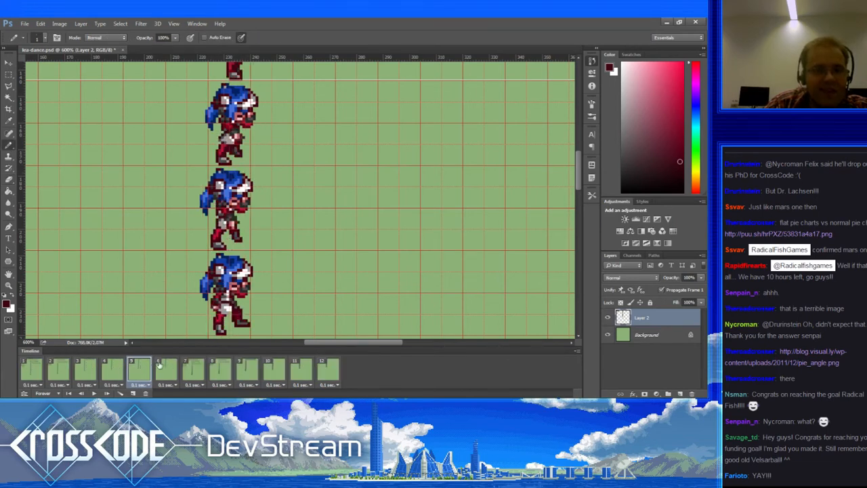
left_click(163, 366)
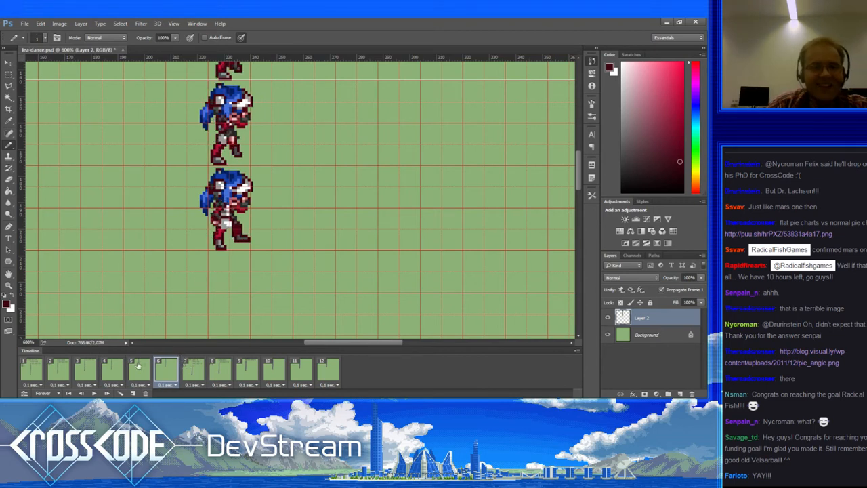
left_click(141, 366)
left_click(164, 367)
Step: On frame 6, darken pixels near the upper sprite's foot with dark red and erase a stray pixel
left_click(238, 154, "alt")
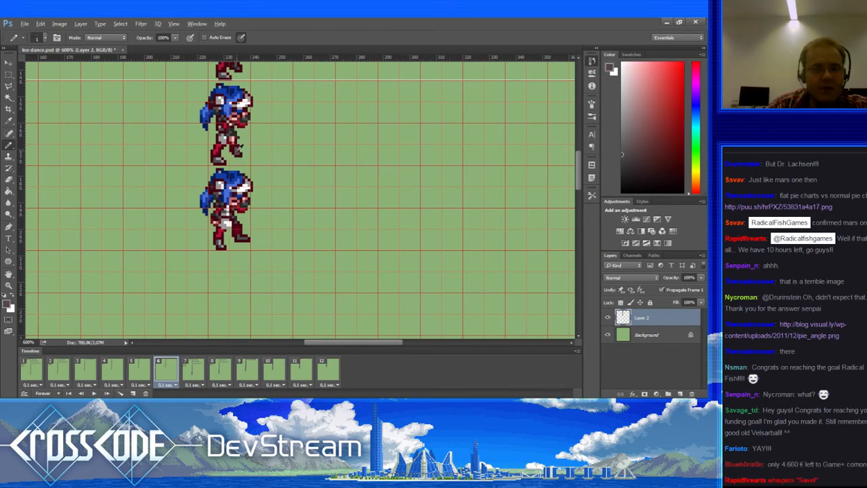
left_click(235, 145, "alt")
left_click(235, 145)
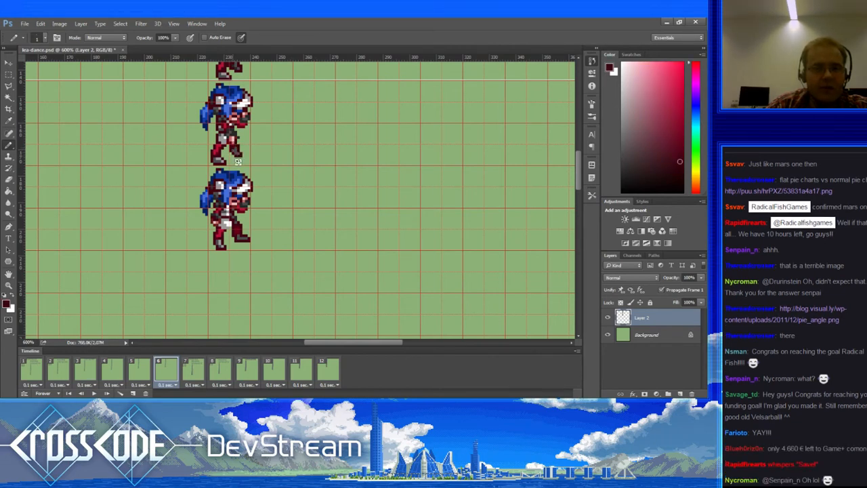
left_click_drag(216, 200, 216, 197)
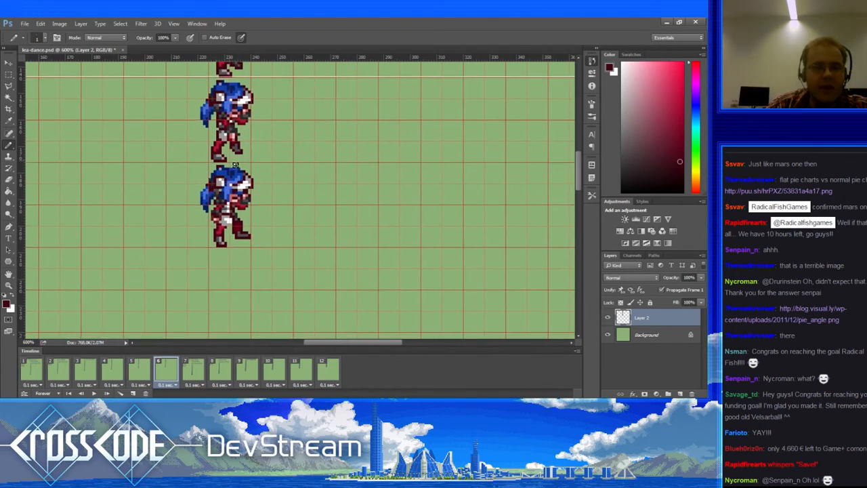
key("e")
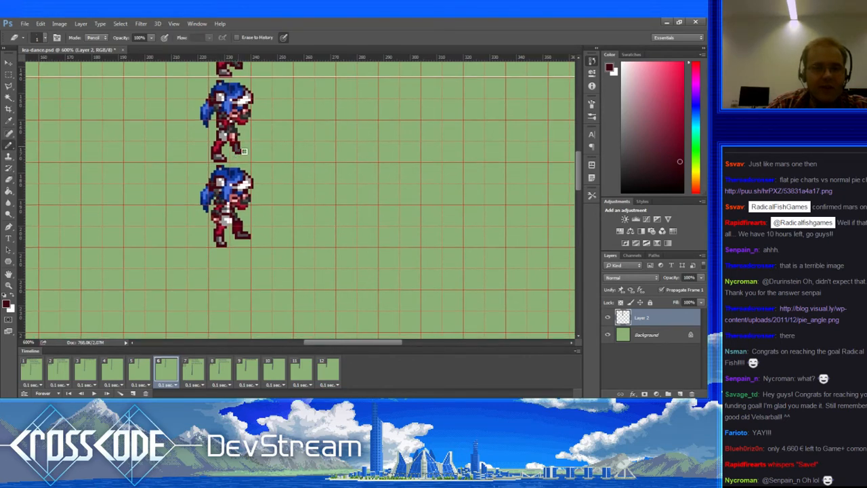
left_click_drag(222, 192, 241, 170)
left_click(235, 154, "alt")
Step: Step through frames 5 to 9 and back, settling on frame 7
left_click(140, 373)
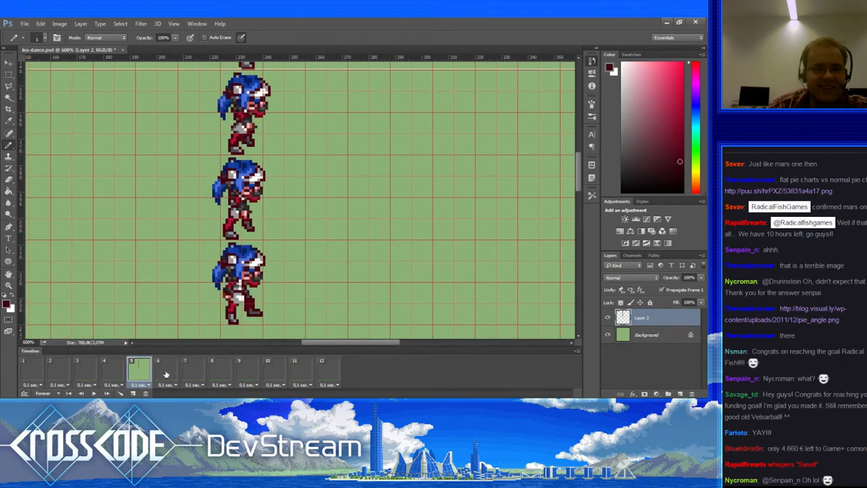
left_click(166, 374)
left_click(194, 373)
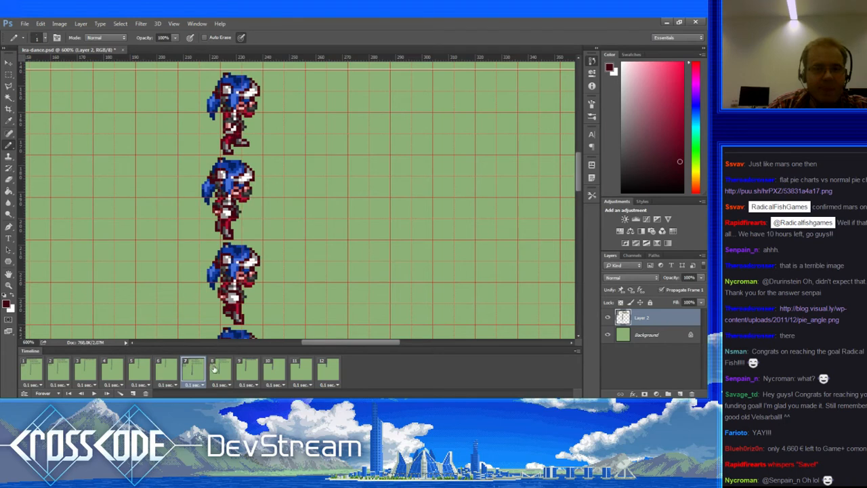
left_click(216, 369)
left_click(248, 370)
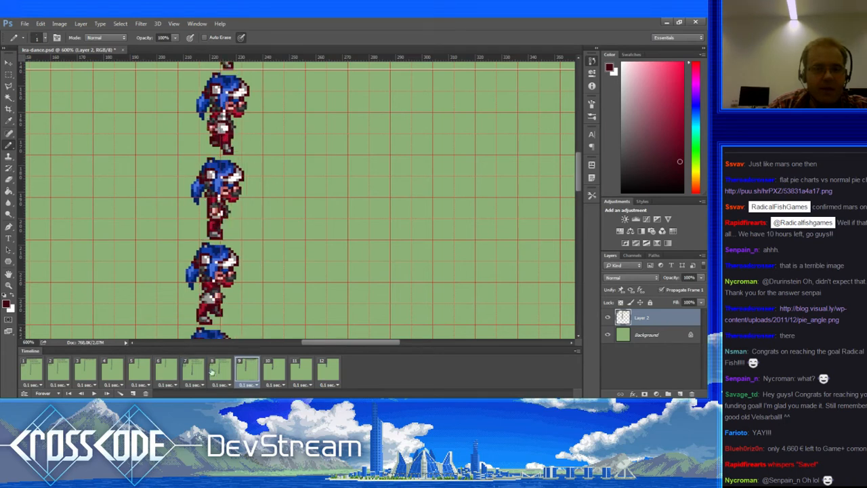
left_click(211, 371)
left_click(193, 373)
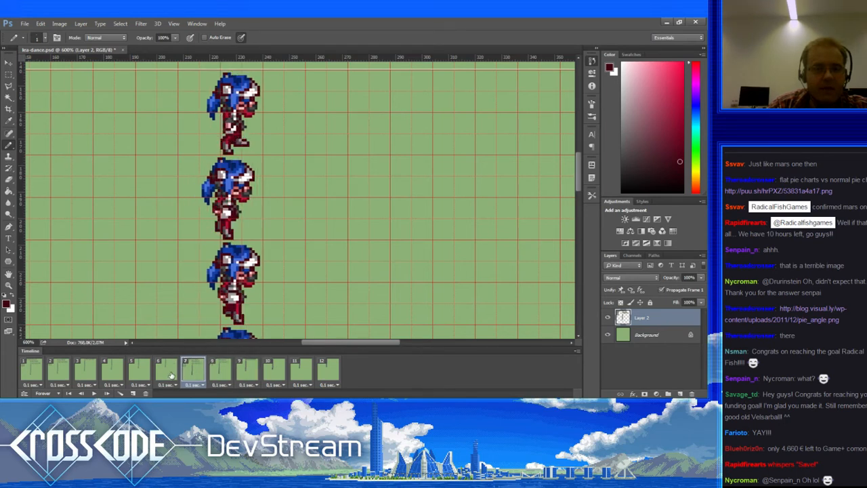
left_click(171, 375)
left_click(195, 373)
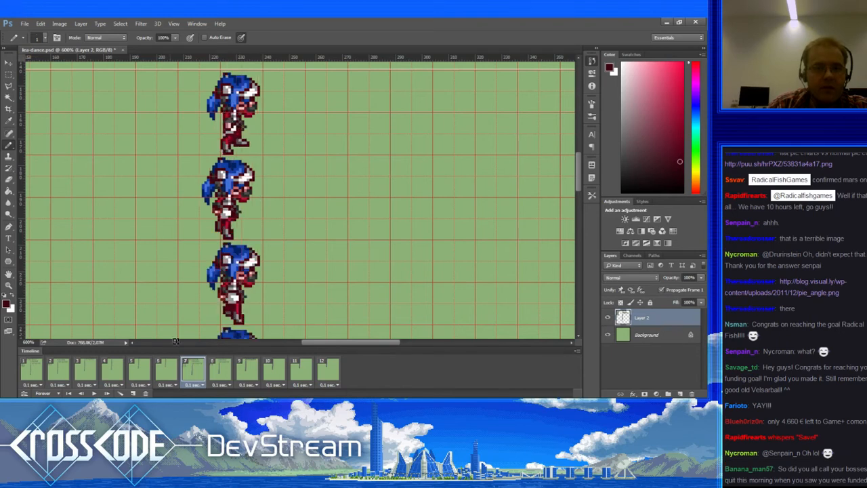
left_click(9, 74)
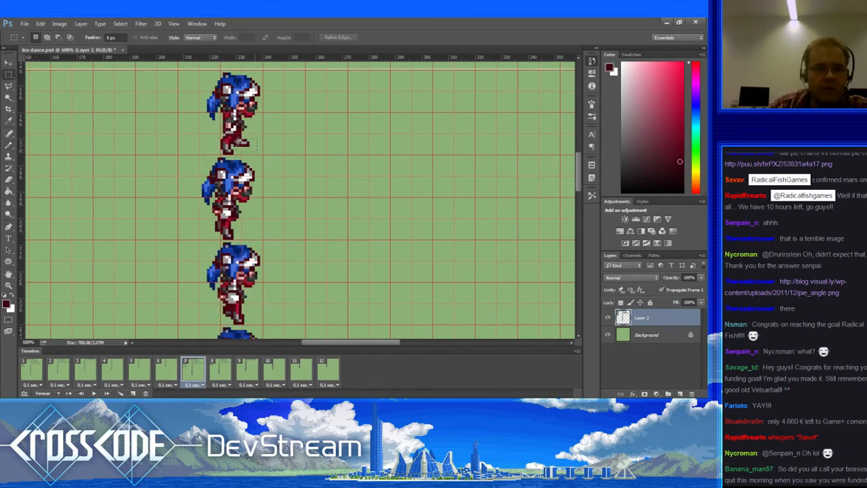
Step: Select the top sprite's foot in frame 7, nudge it one pixel left and deselect
left_click_drag(257, 152, 236, 139)
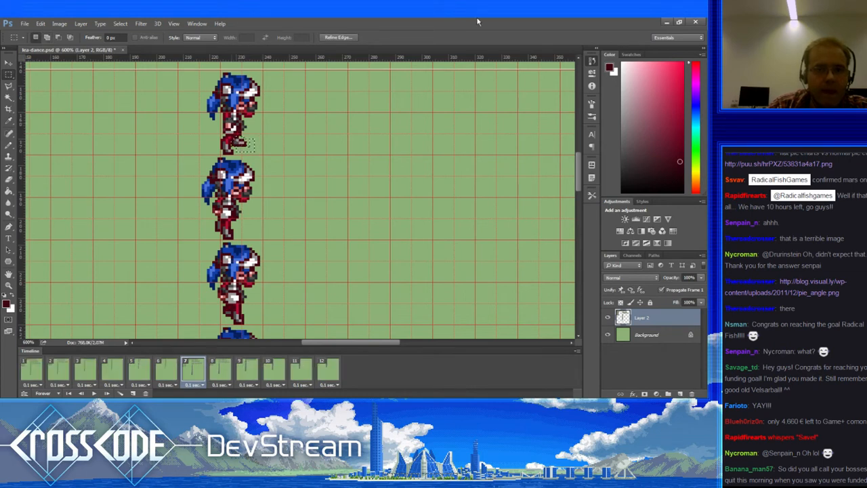
key("ctrl+Left")
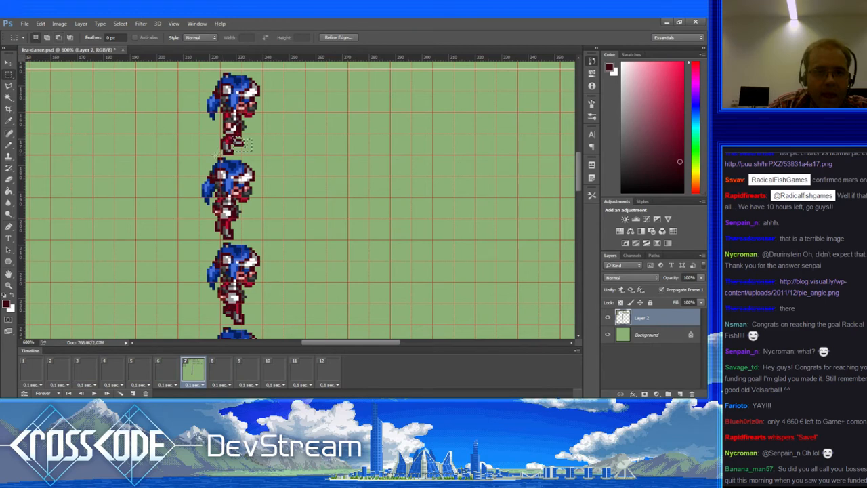
key("ctrl+d")
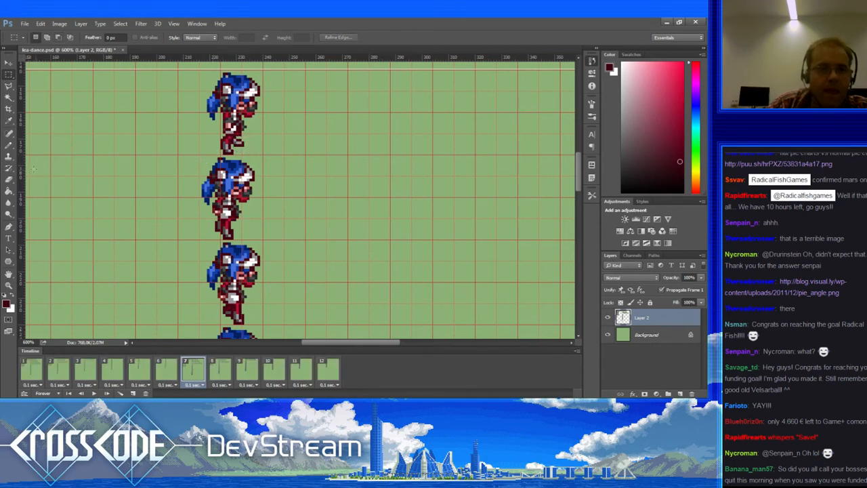
key("b")
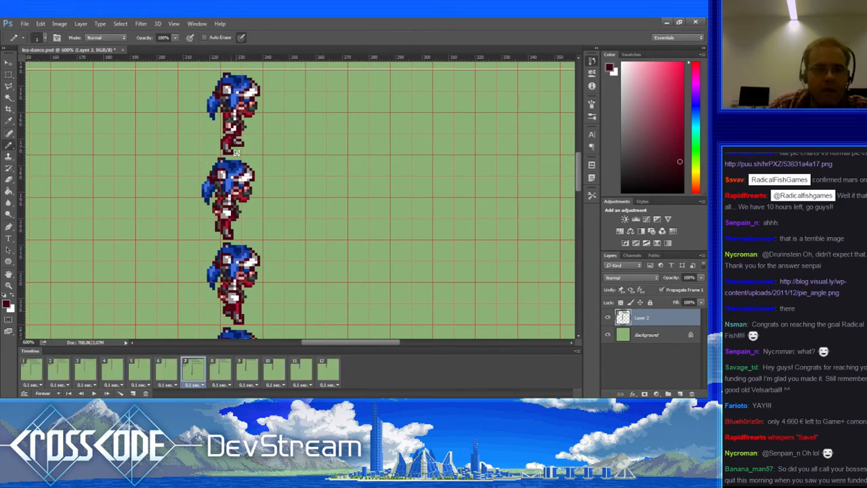
Step: Step through frames 6 to 12 to check the poses, then return to frame 1
left_click(167, 370)
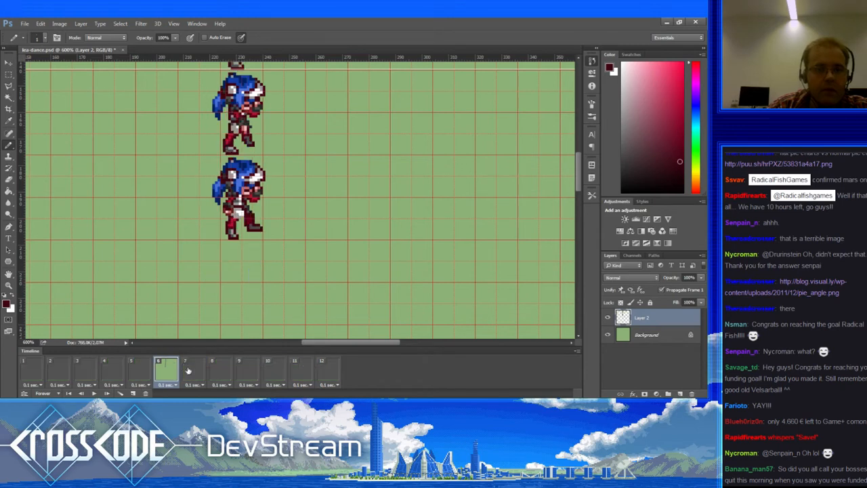
left_click(192, 371)
left_click(216, 373)
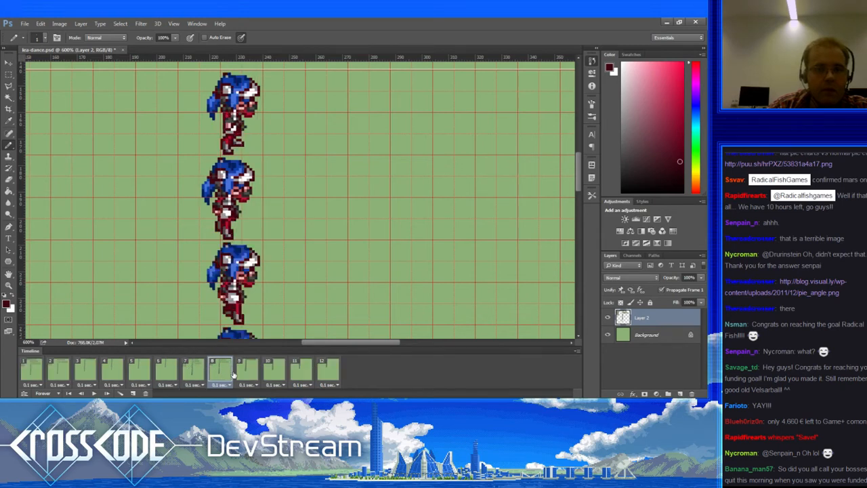
left_click(249, 375)
left_click(267, 375)
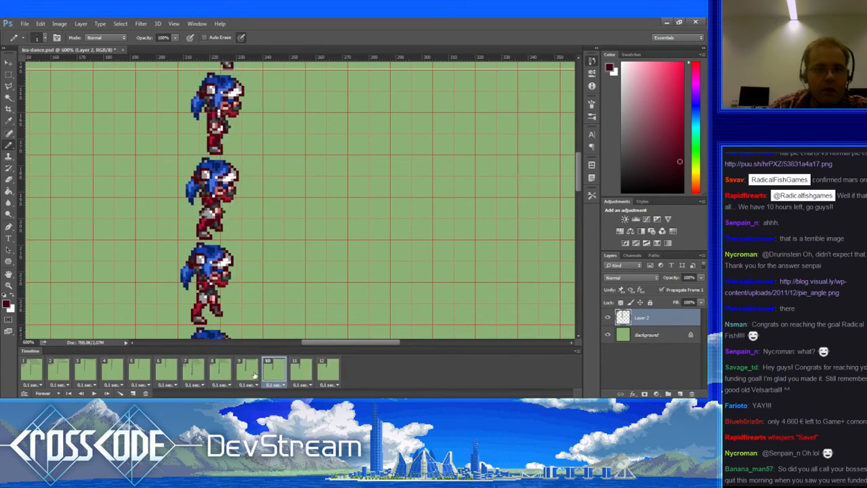
left_click(240, 375)
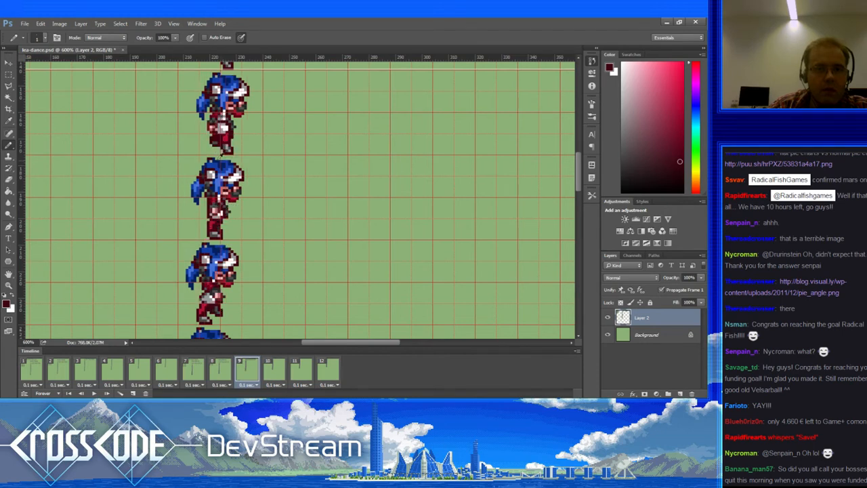
left_click(220, 369)
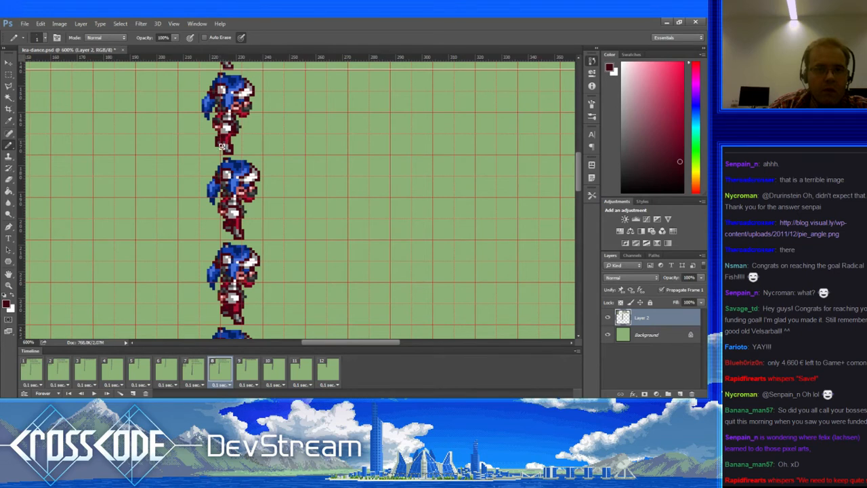
left_click(246, 366)
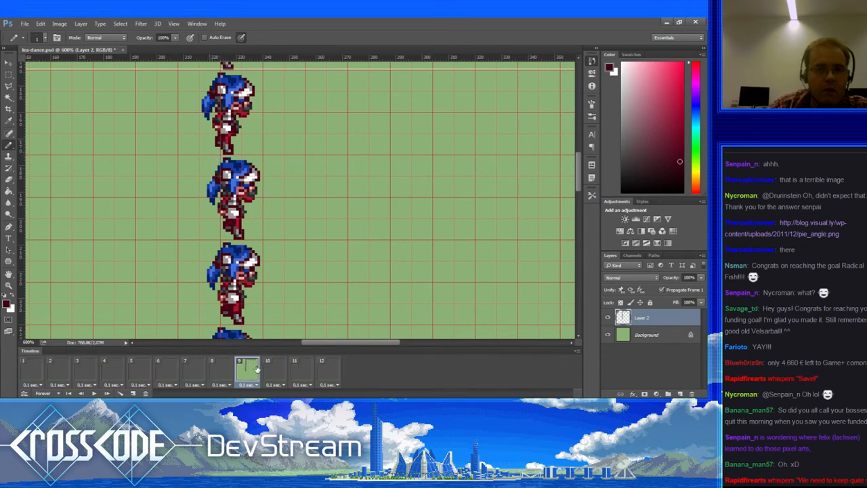
left_click(274, 369)
left_click(302, 371)
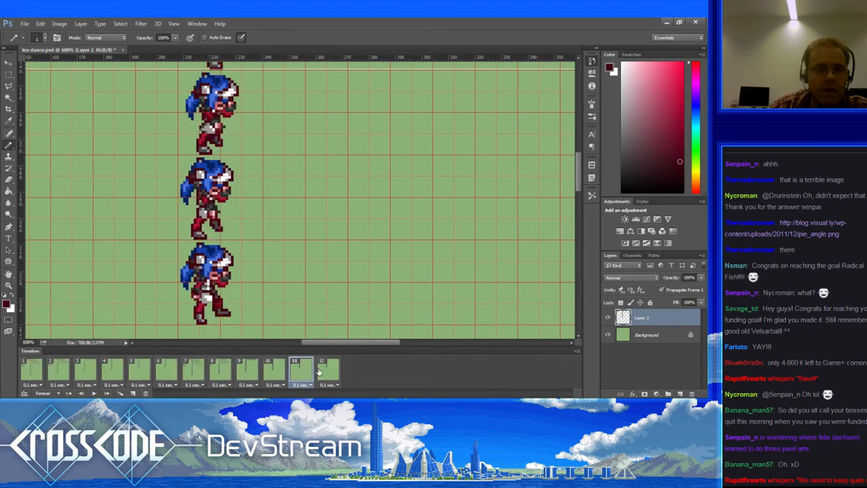
left_click(324, 371)
left_click(41, 367)
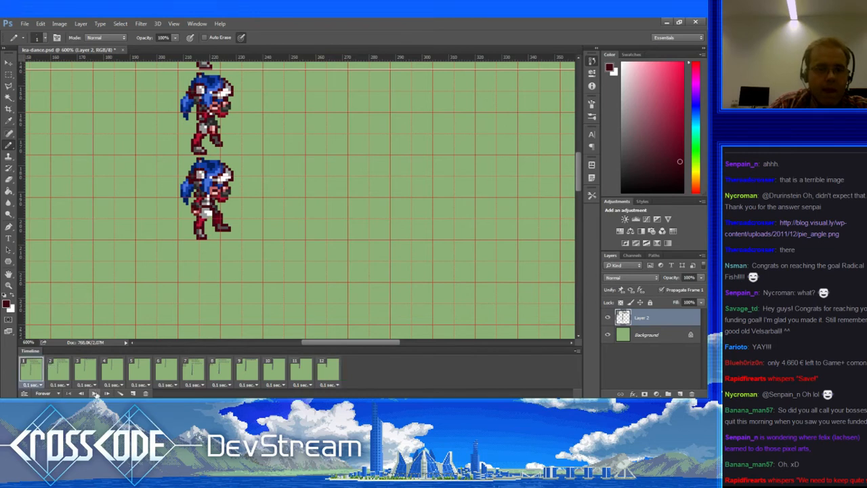
left_click(94, 394)
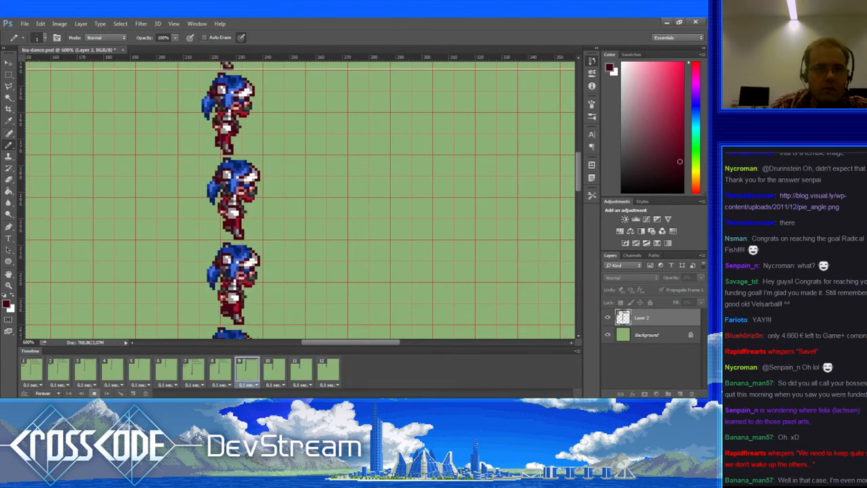
left_click(93, 393)
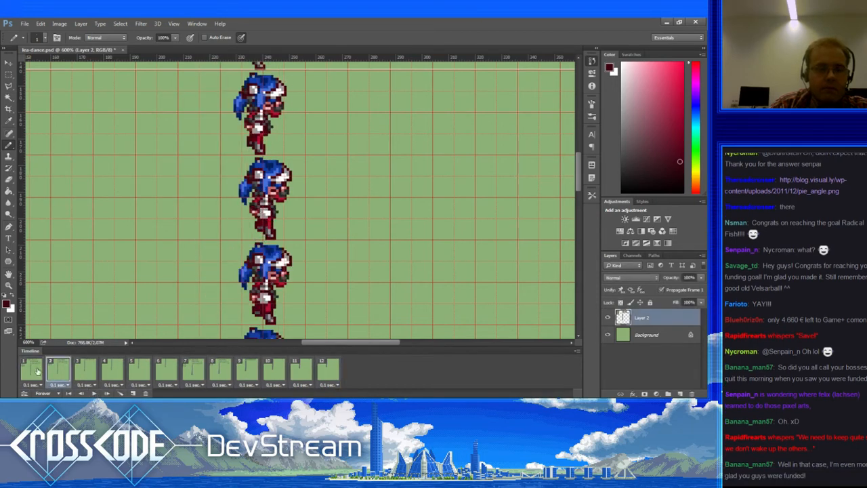
left_click(93, 393)
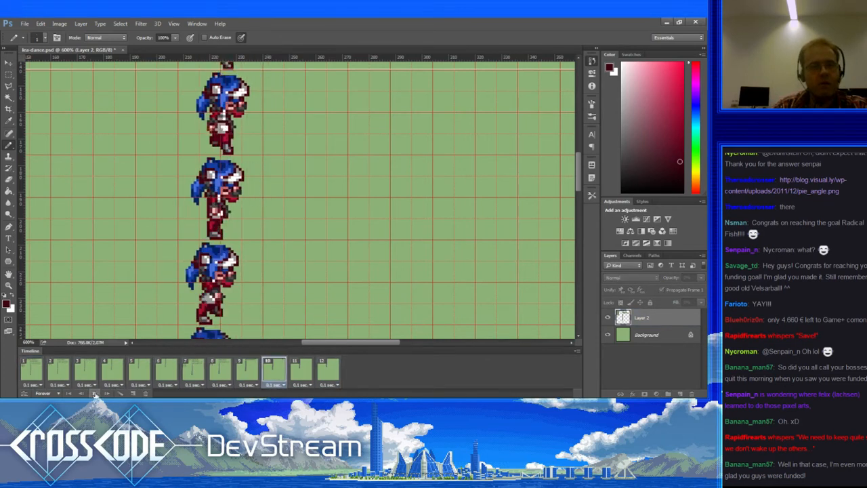
Step: Stop the dance playback, flip through frames 1–4, and settle on frame 3 with Rectangular Marquee active
left_click(93, 394)
left_click(32, 370)
left_click(54, 370)
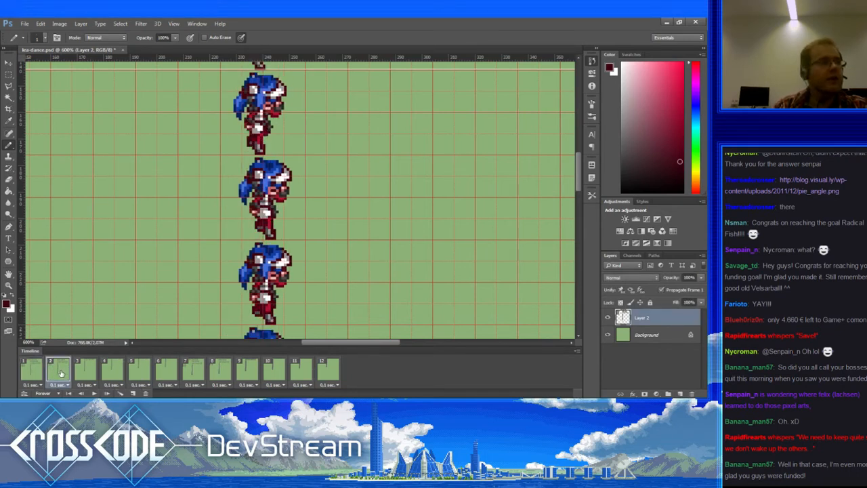
left_click(34, 371)
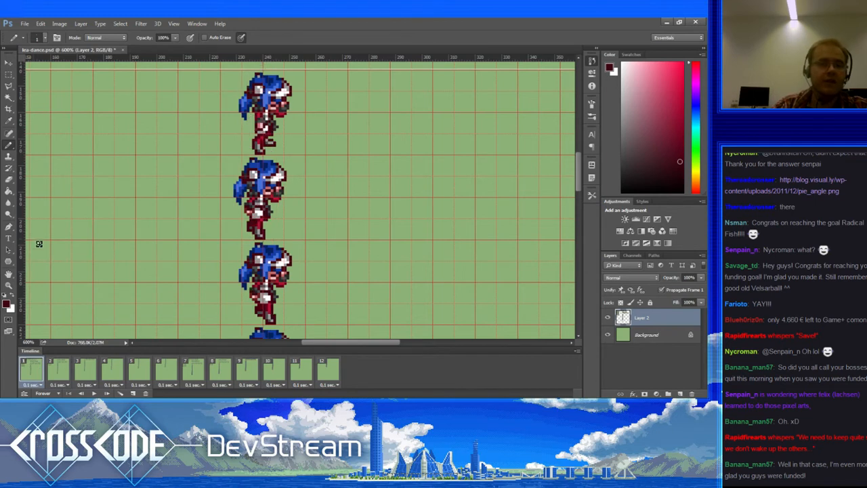
key("m")
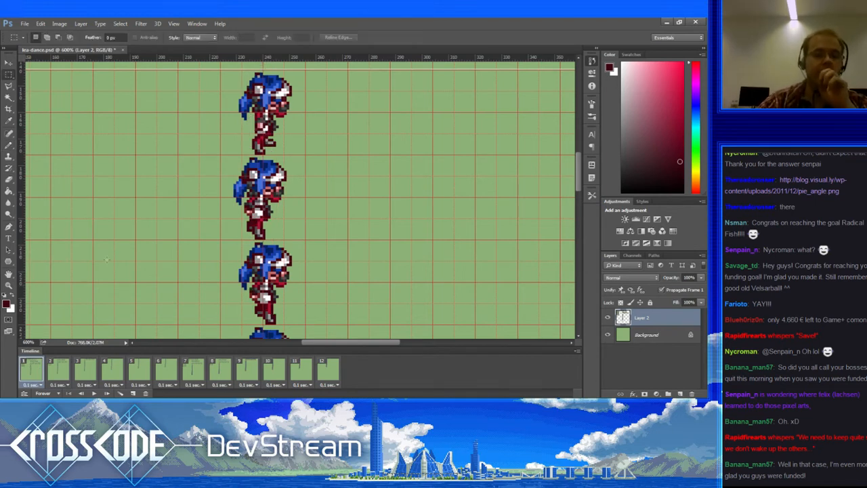
left_click(58, 370)
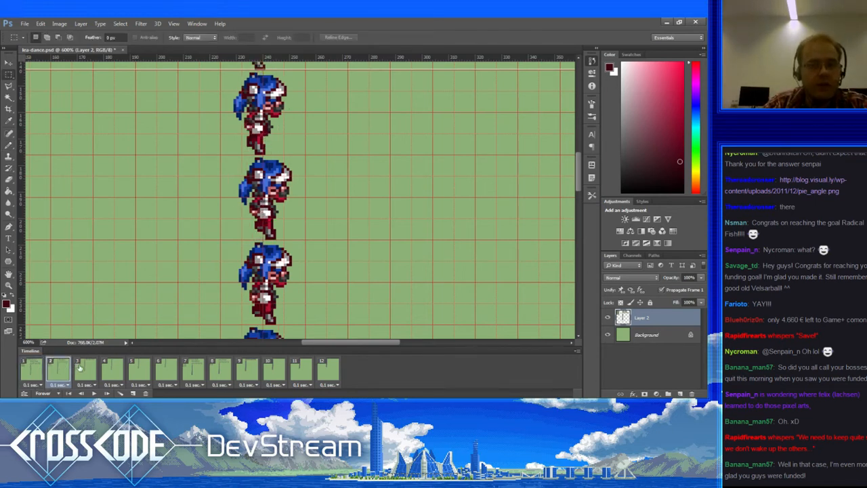
left_click(81, 370)
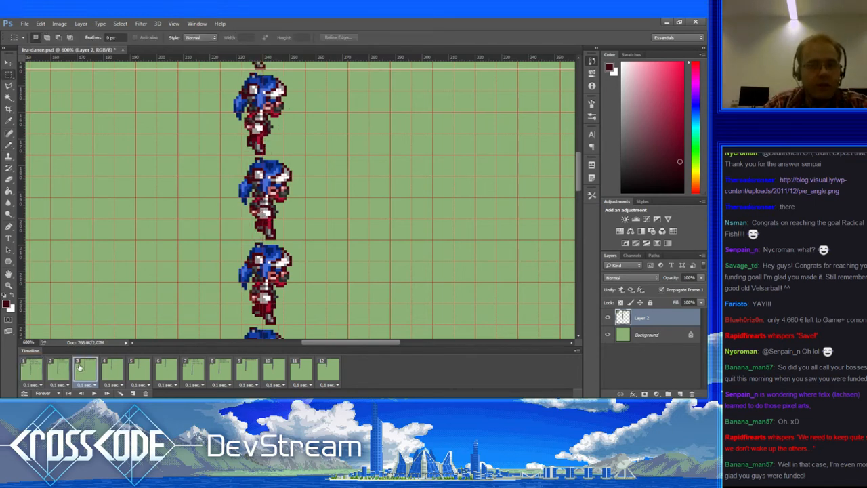
left_click(117, 375)
left_click(94, 368)
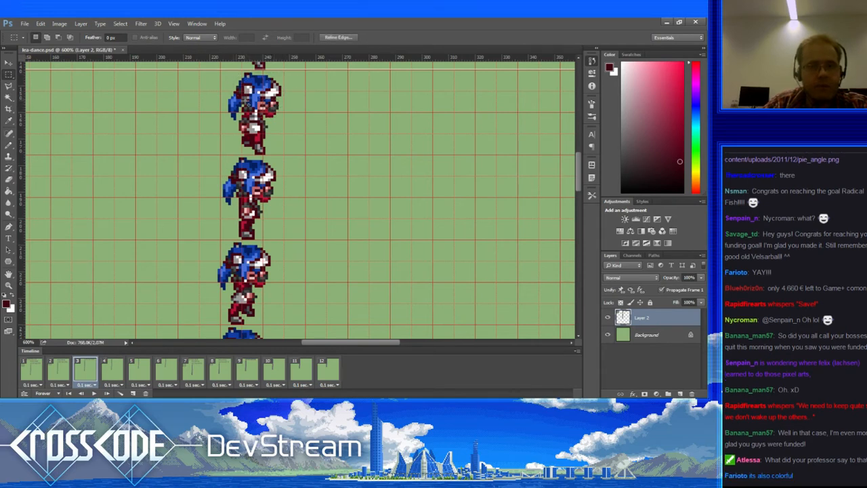
Step: Reselect the top sprite's head and rotate it about 7.5° clockwise with Free Transform, then commit
key("ctrl+z")
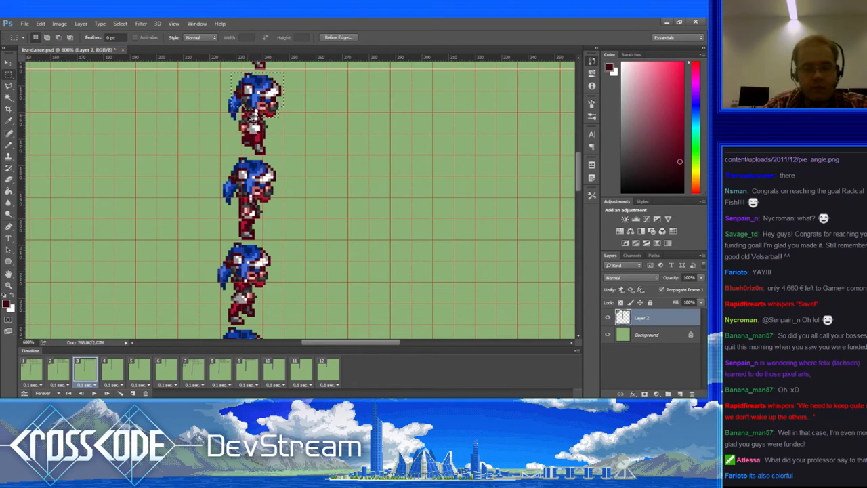
key("ctrl+t")
left_click_drag(260, 96, 258, 113)
key("ctrl+z")
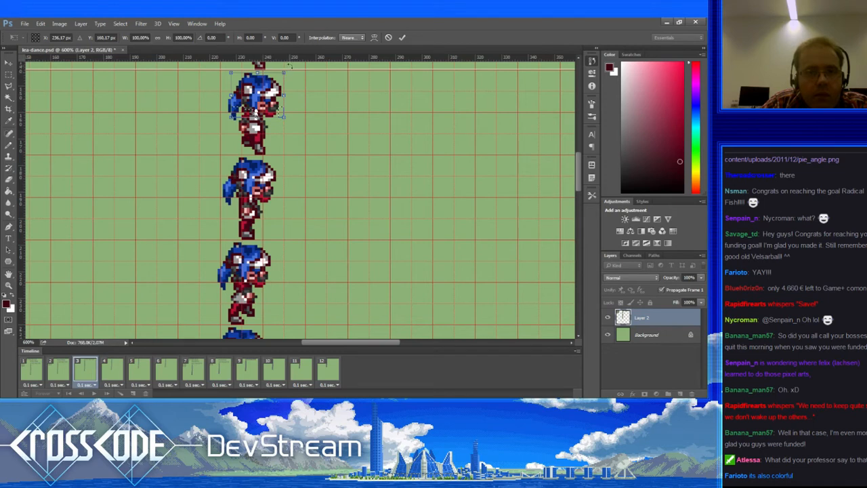
left_click_drag(290, 66, 297, 71)
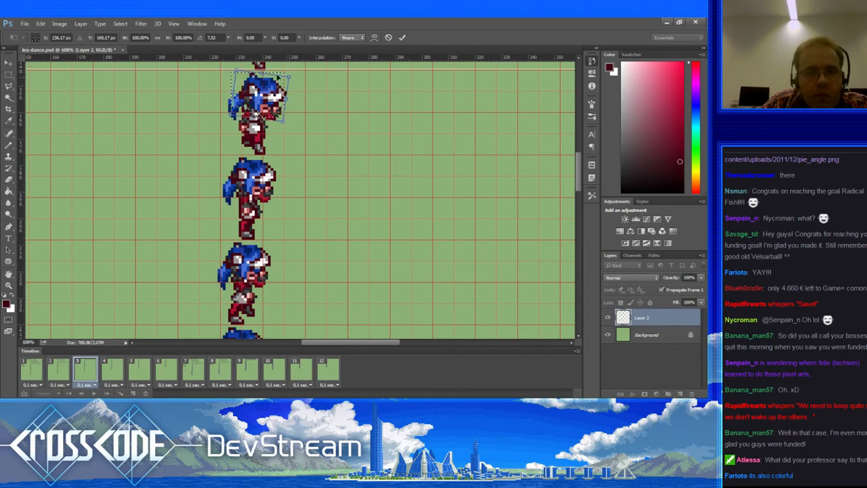
key("Return")
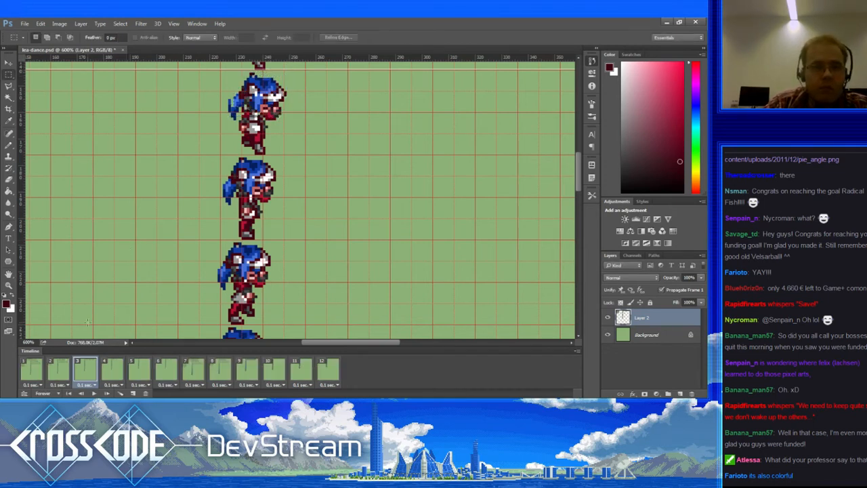
Step: Compare frame 3's rotated head against frame 2, then ready the Pencil and Zoom tools
left_click(60, 369)
left_click(82, 369)
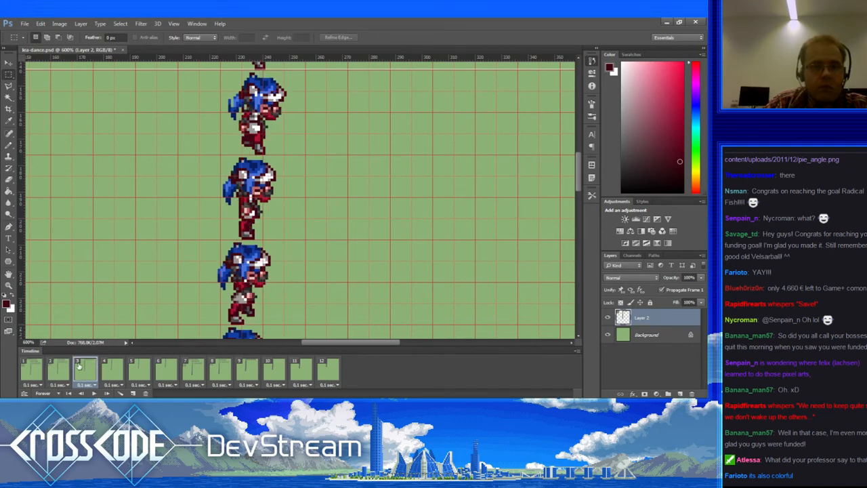
left_click(9, 145)
left_click(9, 285)
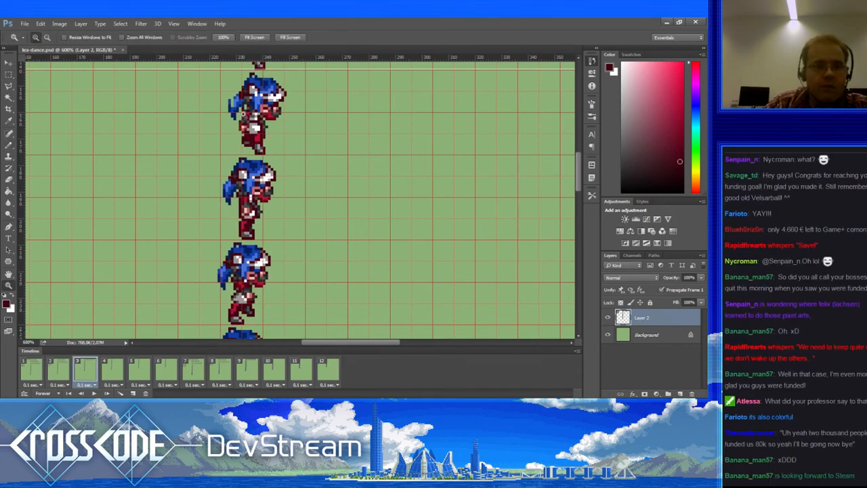
Step: Zoom in on the sprite heads, sample the hair blue and erase a stray pixel at the hair edge
left_click(243, 110)
left_click(9, 145)
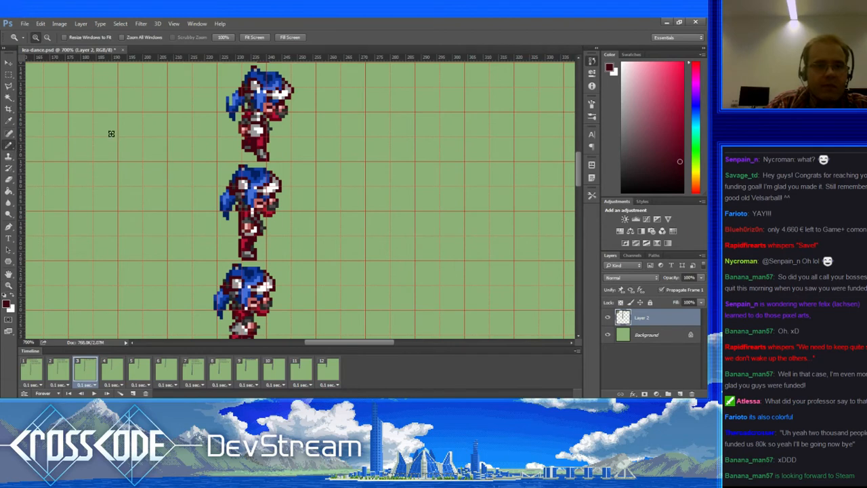
left_click(252, 106, "alt")
left_click(246, 106, "alt")
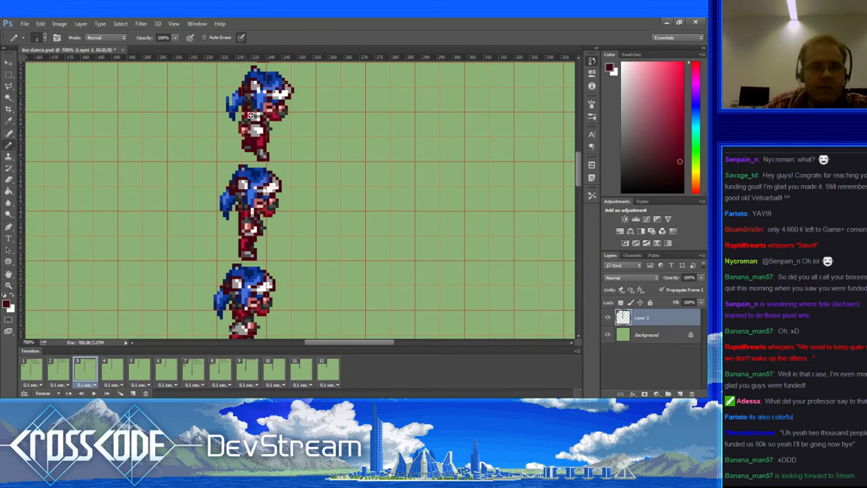
left_click(235, 102, "alt")
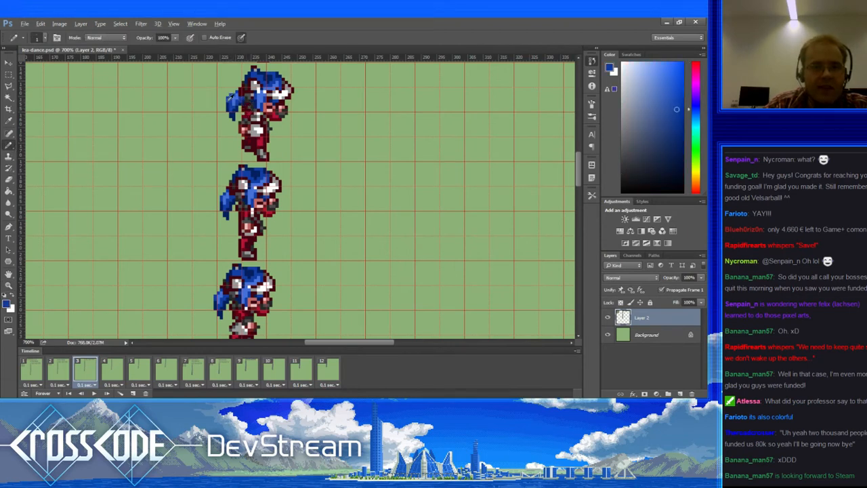
key("e")
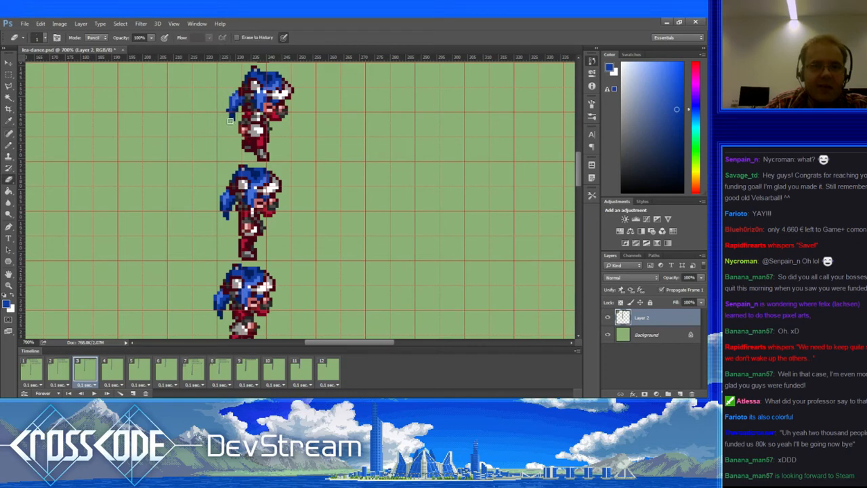
left_click(229, 110)
Step: Repaint hair pixels on the top head using sampled darker and lighter blues
key("b")
left_click(236, 107, "alt")
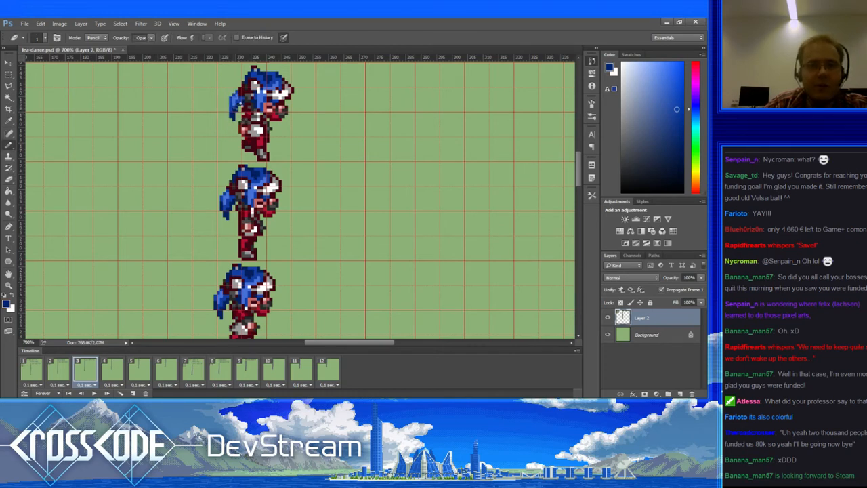
key("b")
left_click(240, 116, "alt")
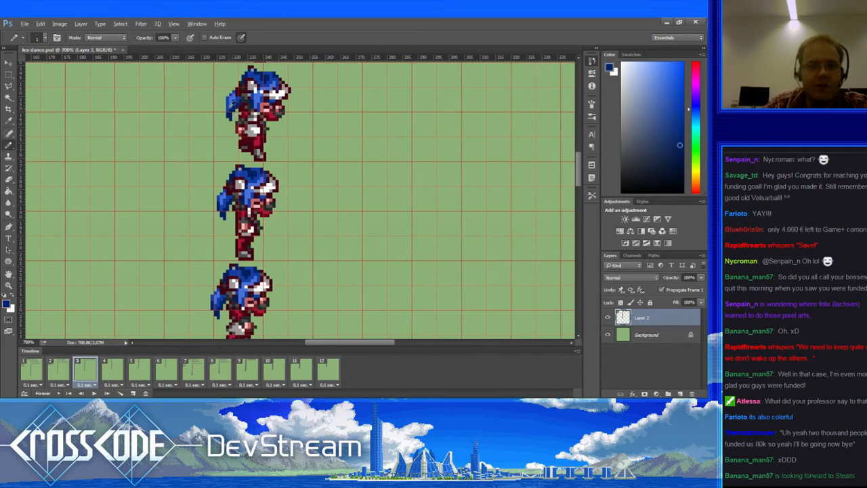
left_click(232, 103, "alt")
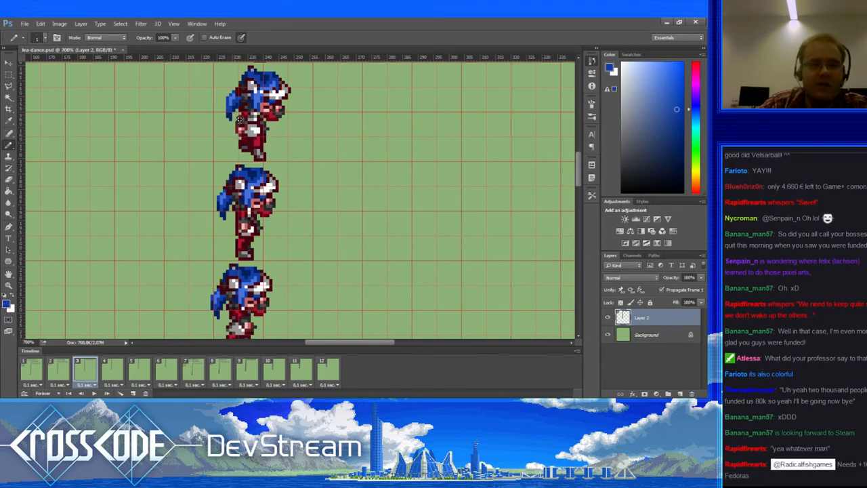
left_click(232, 116, "alt")
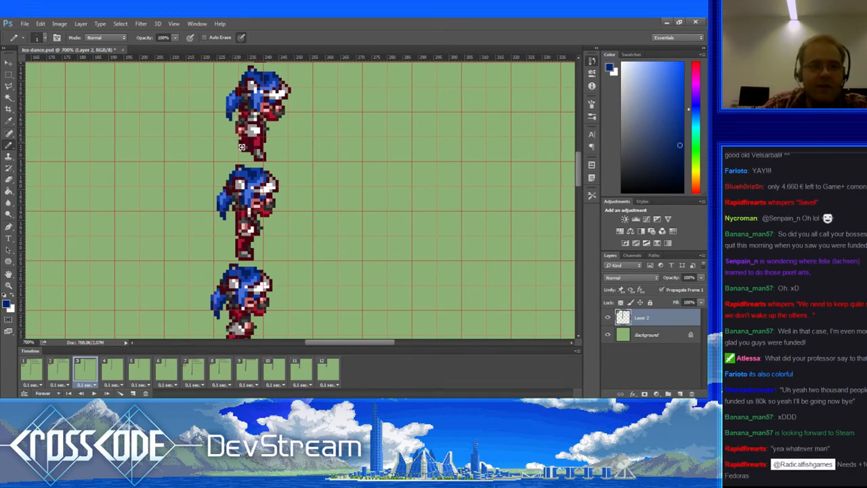
left_click_drag(239, 112, 230, 149)
Step: Continue shading the hair with light, dark and lighter blues, adding dark red outline pixels
left_click(225, 107, "alt")
left_click(228, 115, "alt")
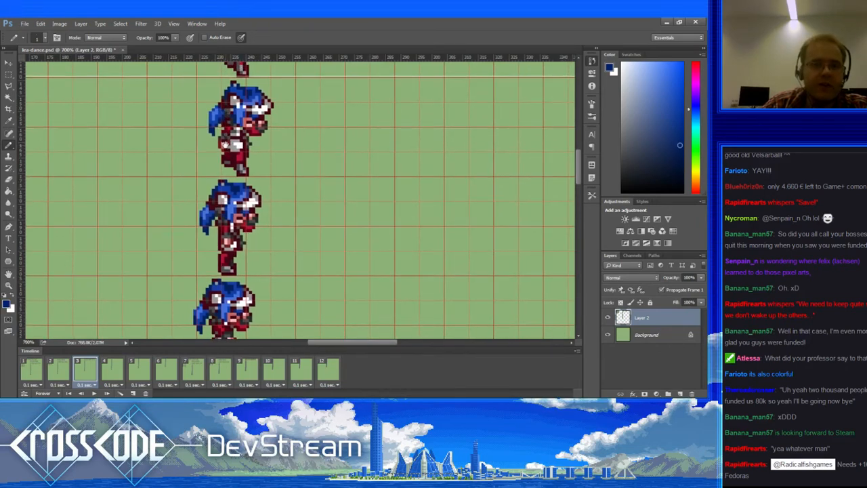
left_click(228, 124, "alt")
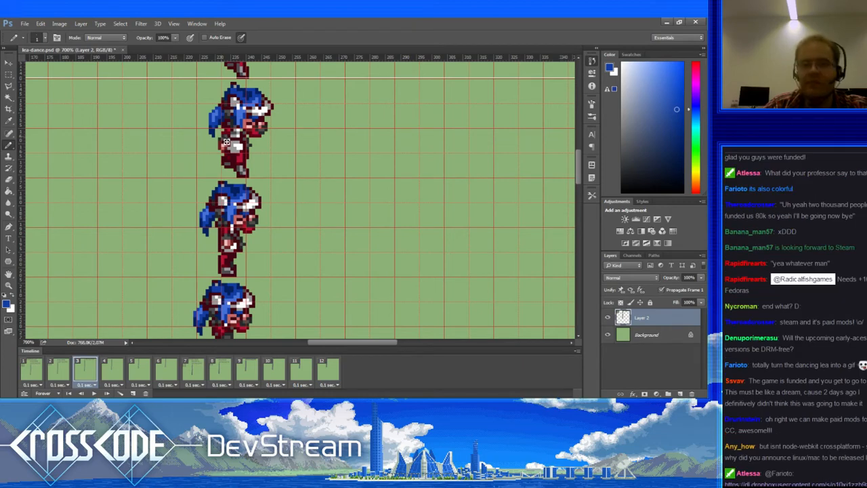
left_click_drag(226, 139, 233, 147)
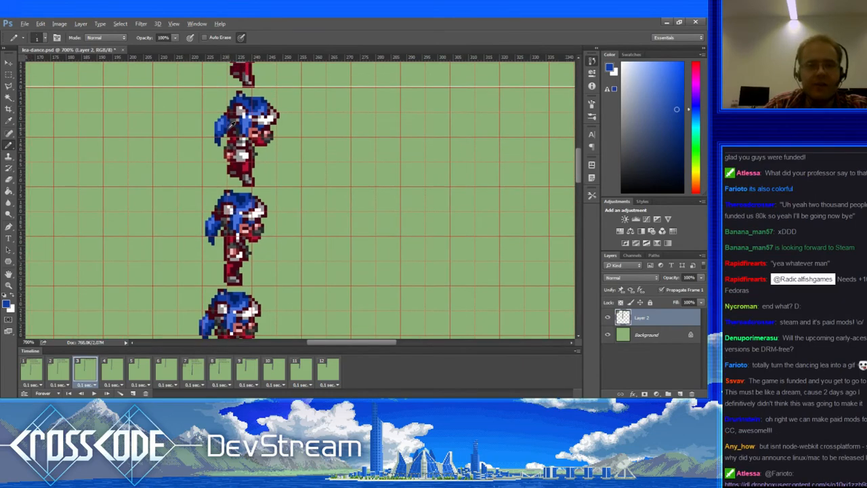
left_click(233, 131, "alt")
left_click(228, 139, "alt")
left_click(229, 134, "alt")
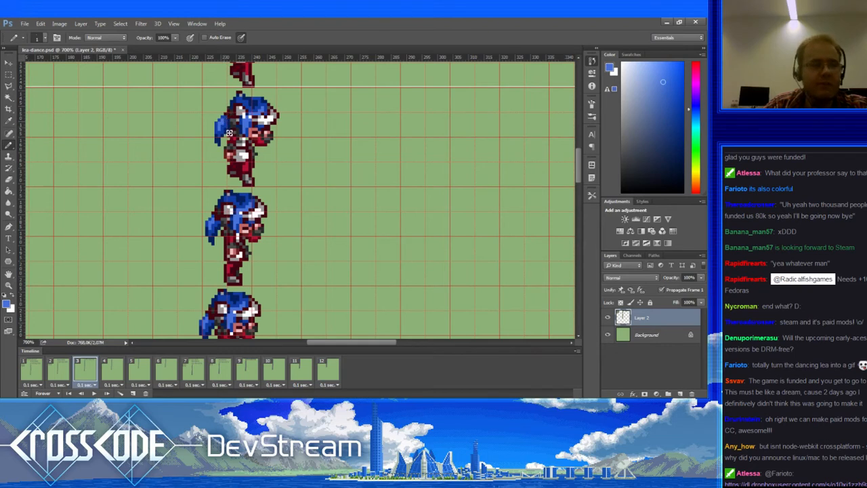
left_click(235, 135, "alt")
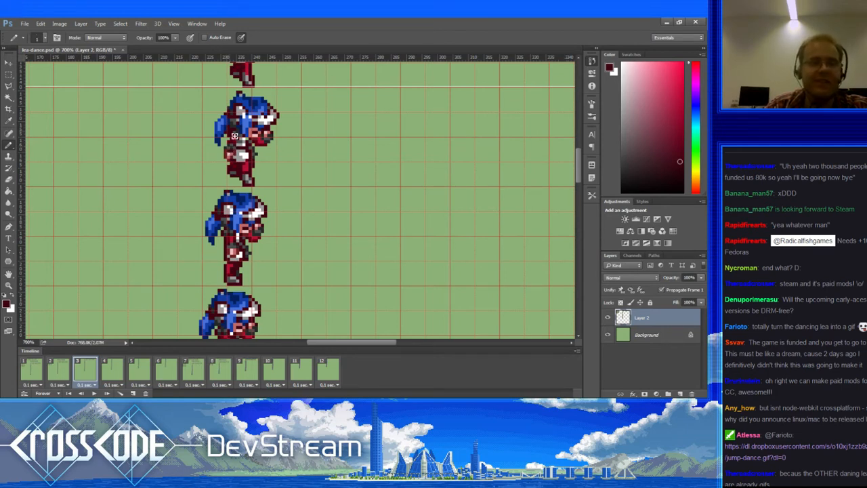
Step: Touch up the right side of the hair with dark and light blues, erasing where needed
scroll(240, 146, "up", 1)
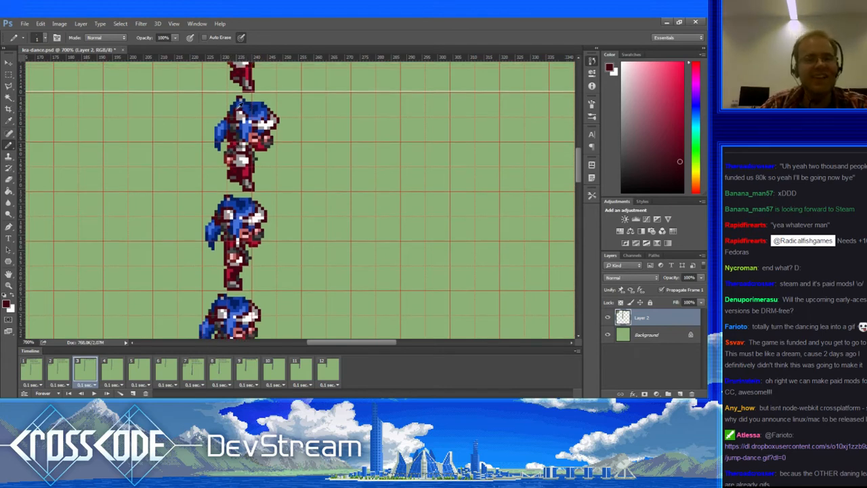
left_click(240, 102, "alt")
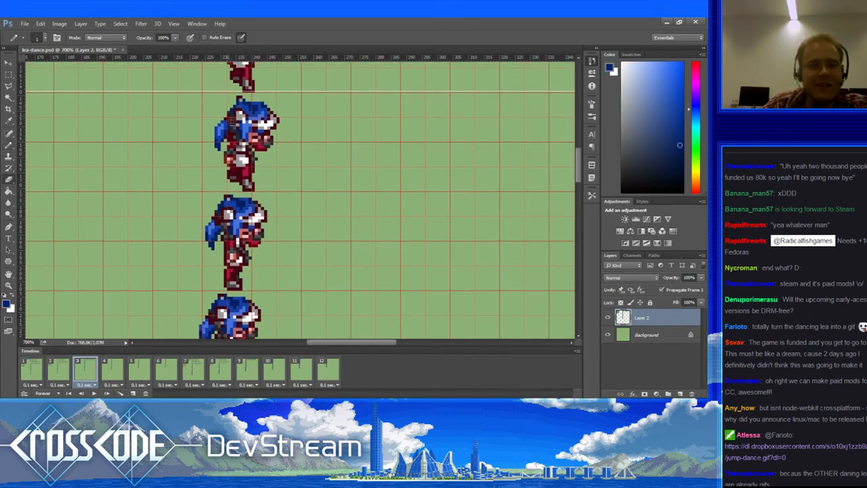
key("e")
key("b")
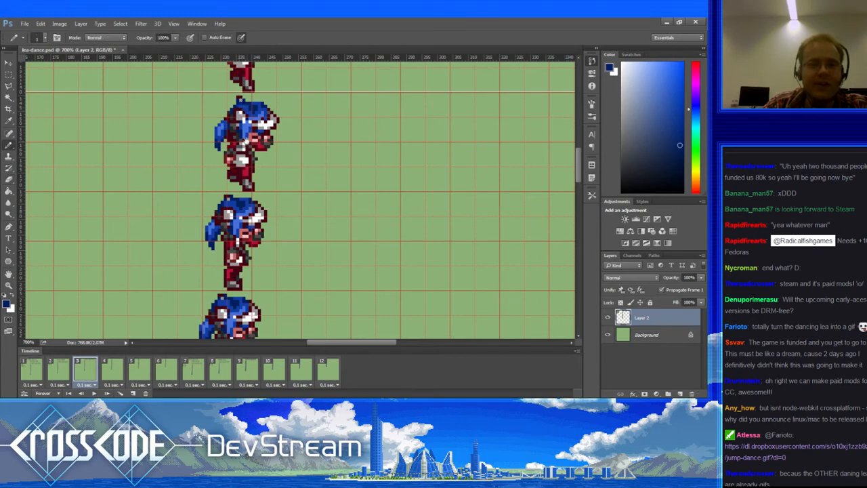
scroll(248, 112, "right", 1)
left_click(250, 109, "alt")
left_click(246, 109, "alt")
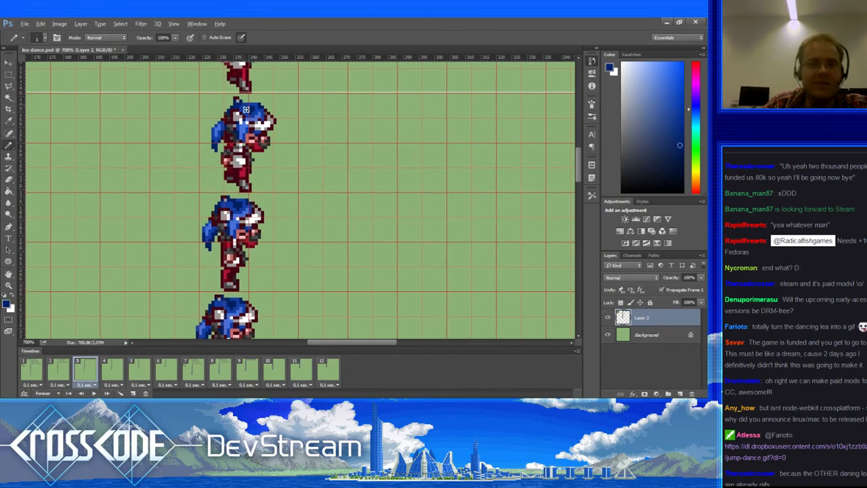
scroll(244, 115, "down", 1)
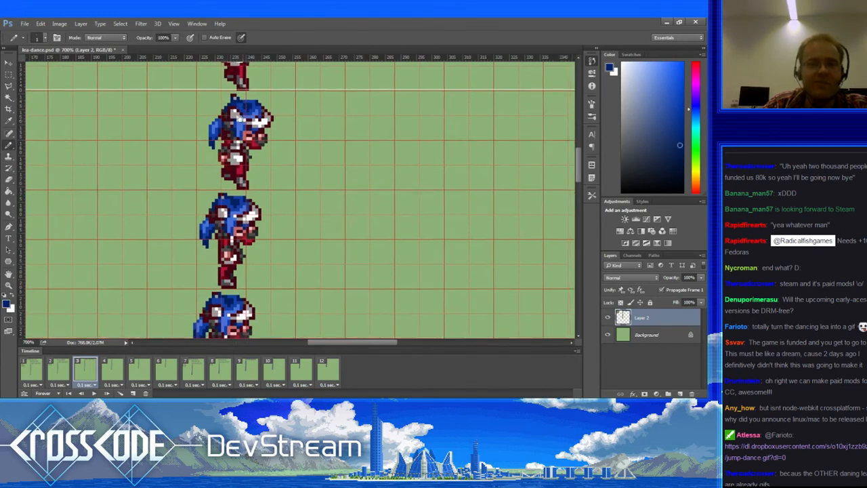
left_click(253, 100, "alt")
Step: Tidy the head's edge pixels using the dark red outline, hair blue and light grey
mouse_move(245, 133)
left_mouse_down()
mouse_move(235, 132)
mouse_move(242, 130)
left_mouse_up()
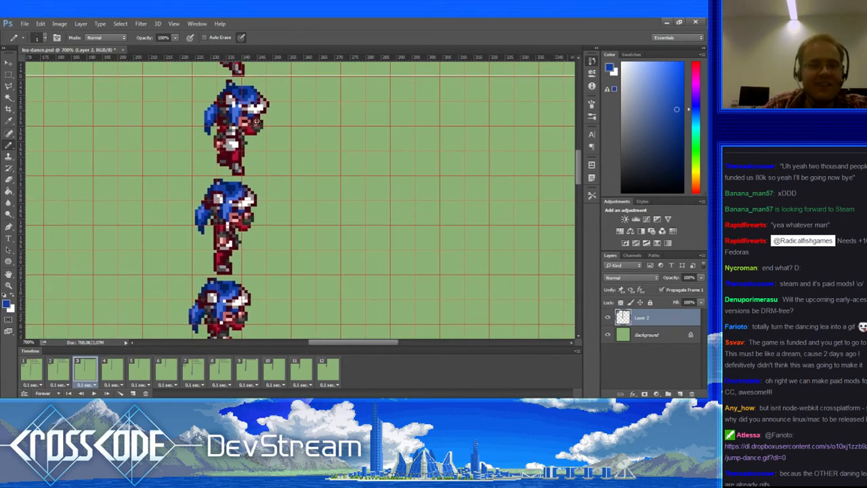
left_click(258, 100, "alt")
left_click(257, 100, "alt")
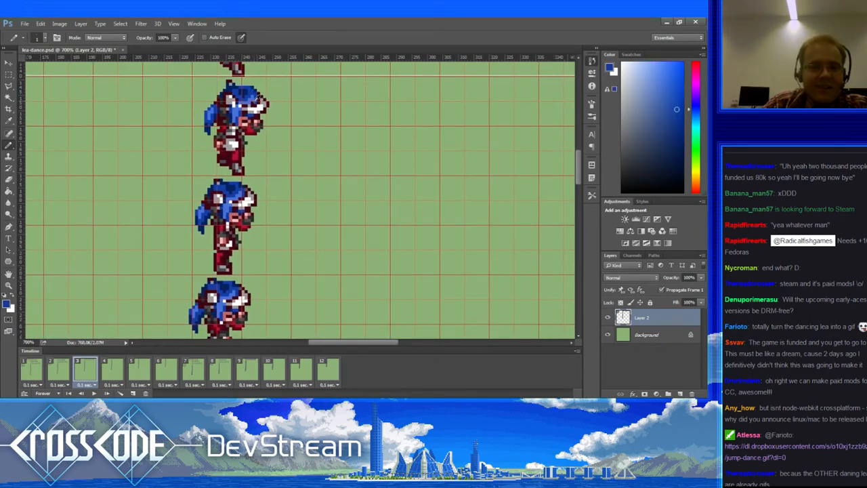
left_click(265, 104, "alt")
left_click(268, 104, "alt")
left_click_drag(259, 133, 251, 126)
Step: Compare frame 3's retouched head against frames 1, 2 and 4, ending on frame 3
left_click(60, 369)
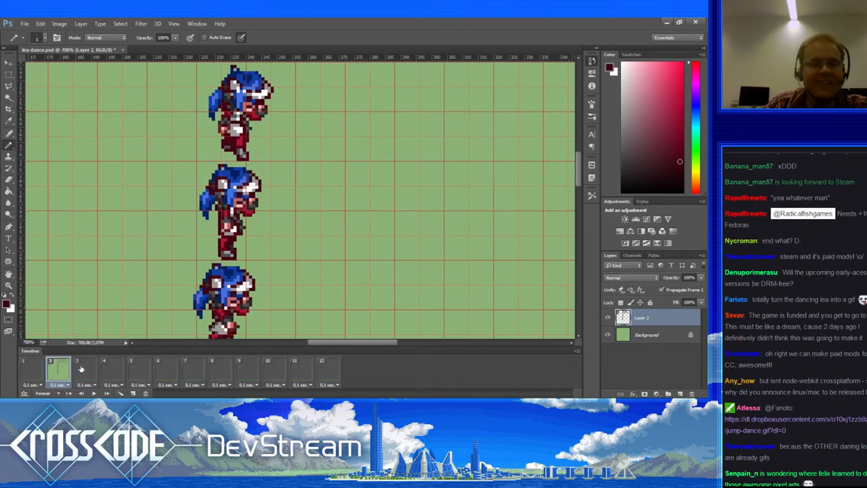
left_click(83, 369)
left_click(112, 369)
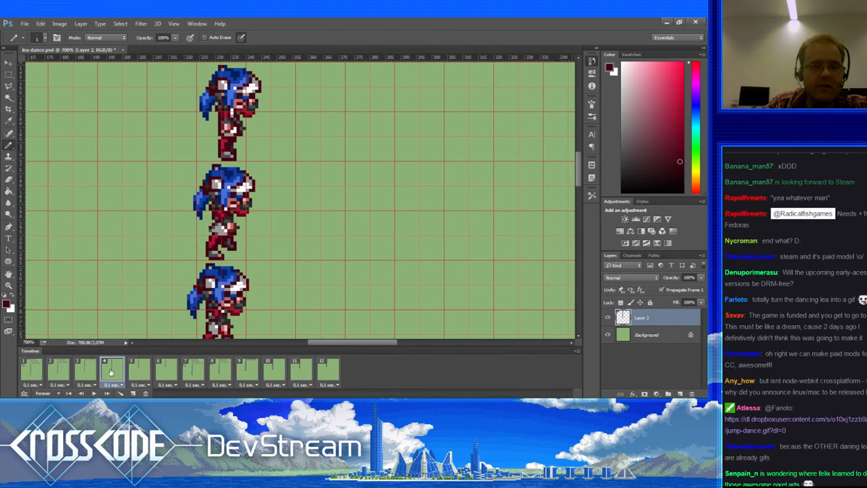
left_click(87, 369)
left_click(59, 369)
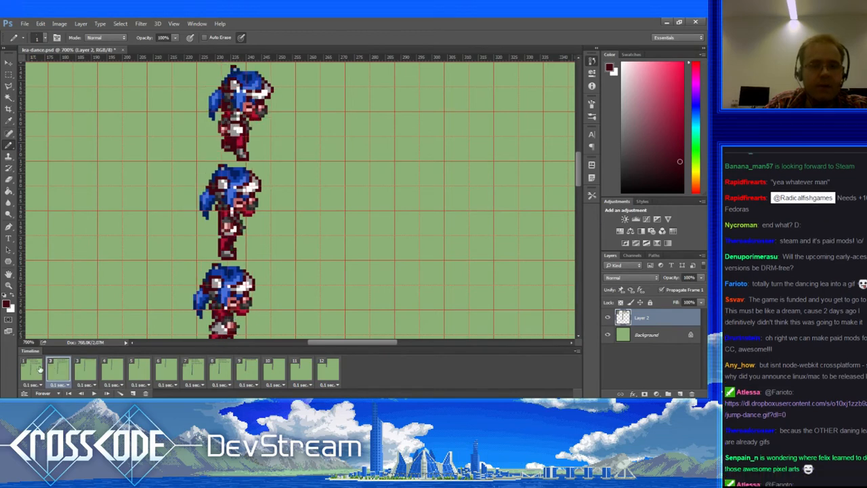
left_click(41, 370)
left_click(82, 371)
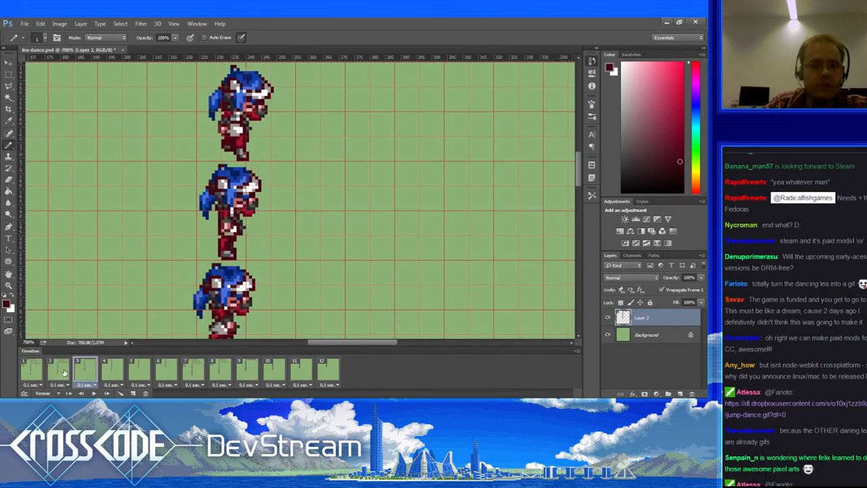
left_click(60, 371)
left_click(36, 369)
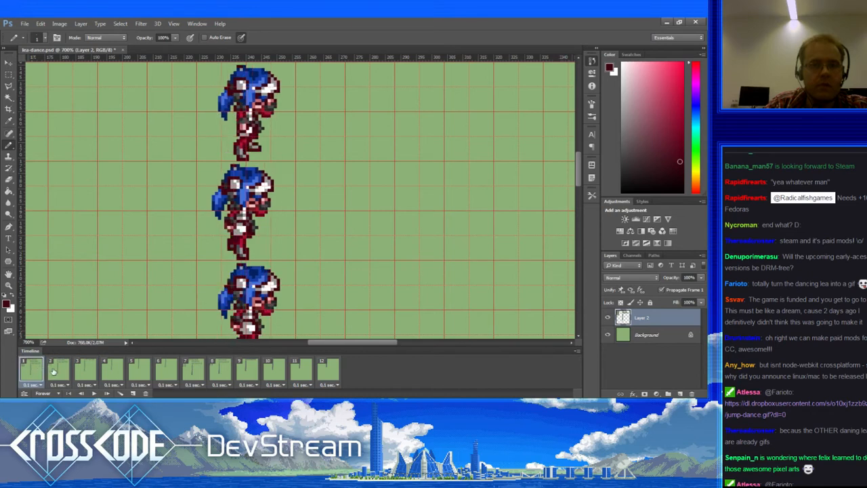
left_click(59, 371)
left_click(82, 372)
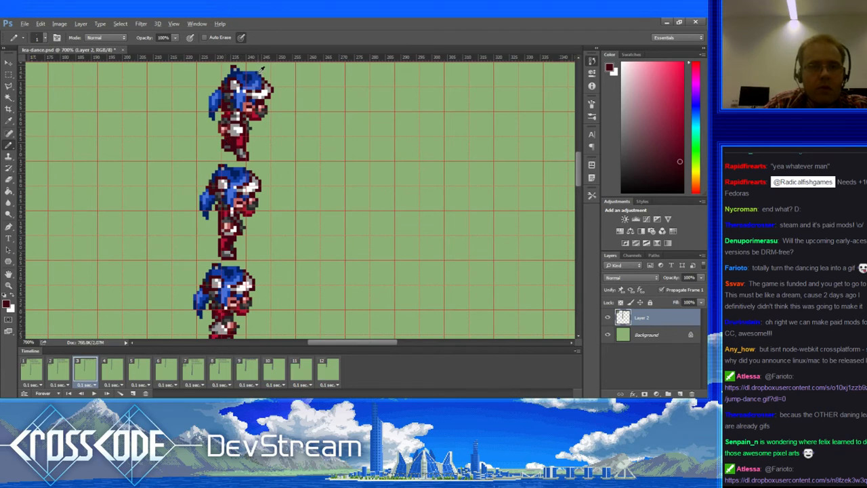
Step: Sample the dark hair blue, erase pixels, and recheck frame 3 against frame 2
left_click(263, 79, "alt")
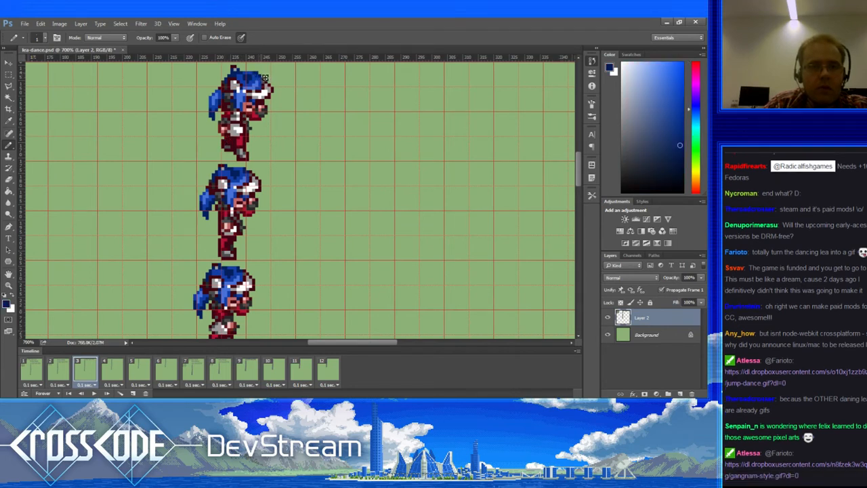
key("e")
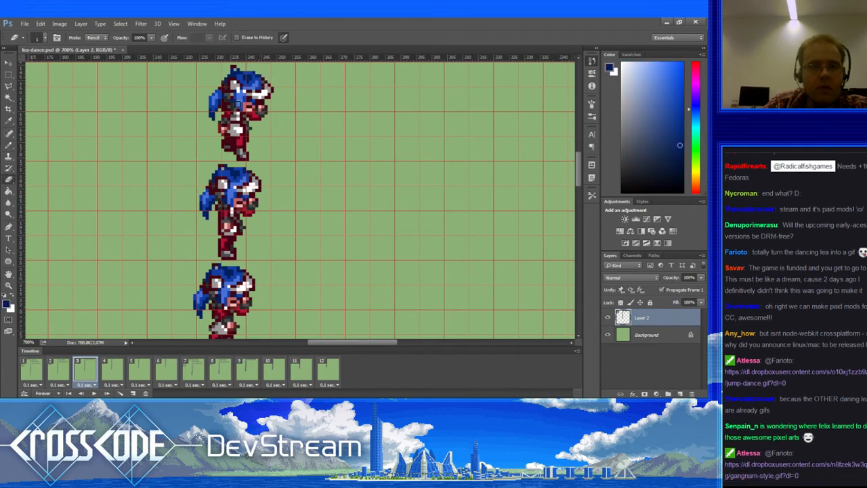
left_click(66, 371)
left_click(87, 372)
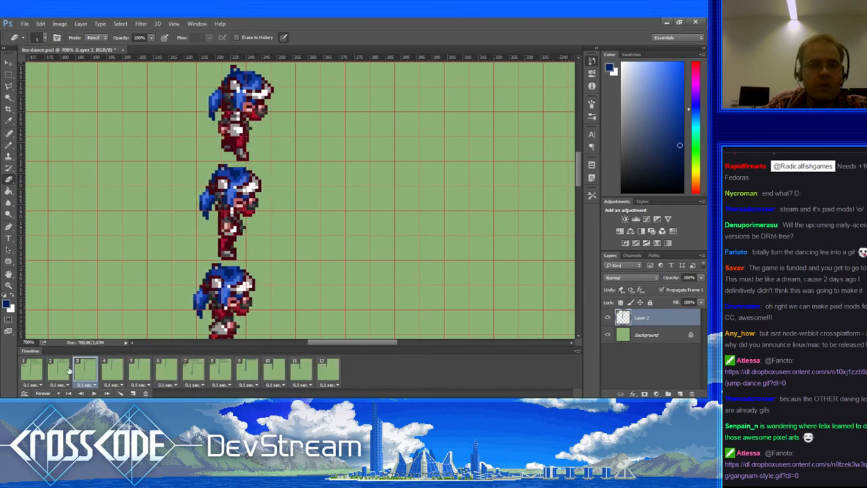
left_click(69, 369)
left_click(84, 372)
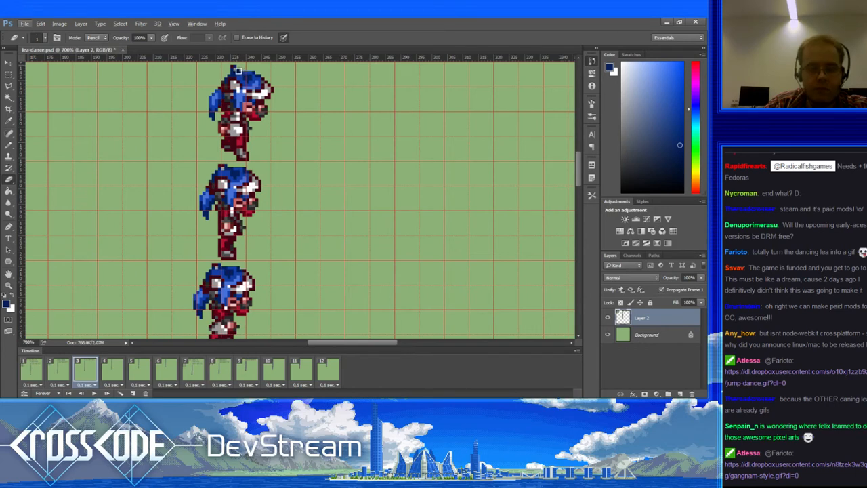
key("b")
Step: Retouch head pixels with the suit red and the head's dark red
left_click(236, 64, "alt")
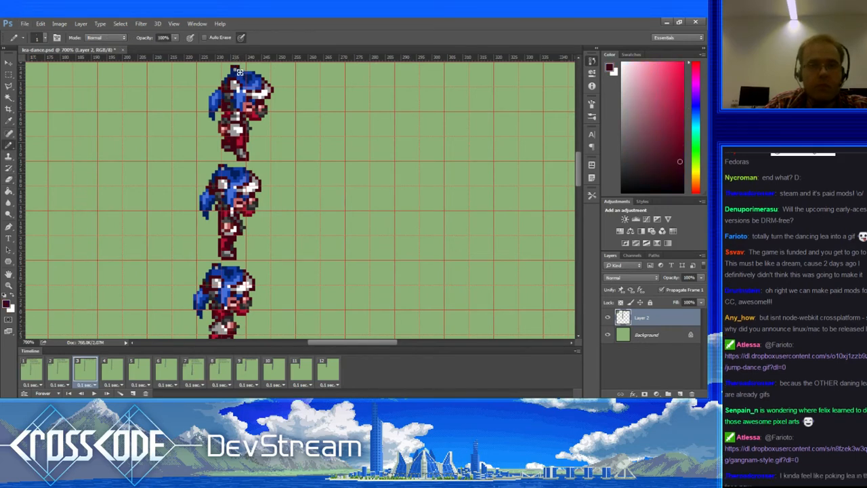
key("e")
key("b")
left_click(239, 74, "alt")
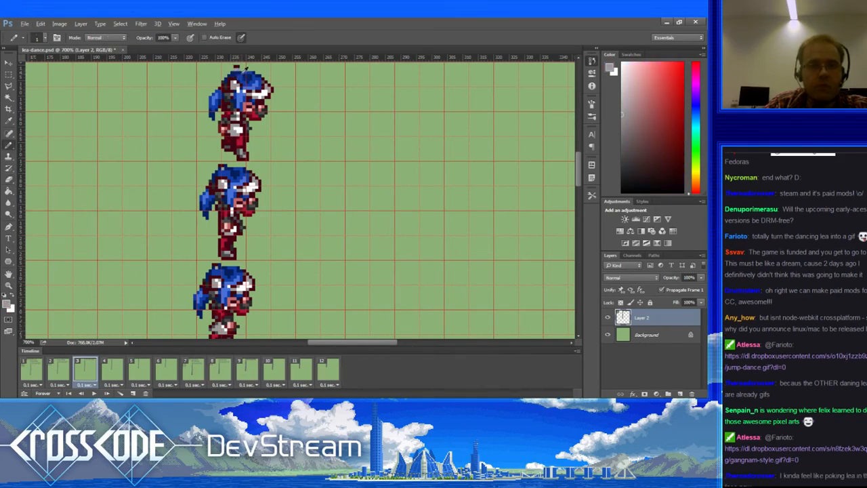
left_click(241, 75, "alt")
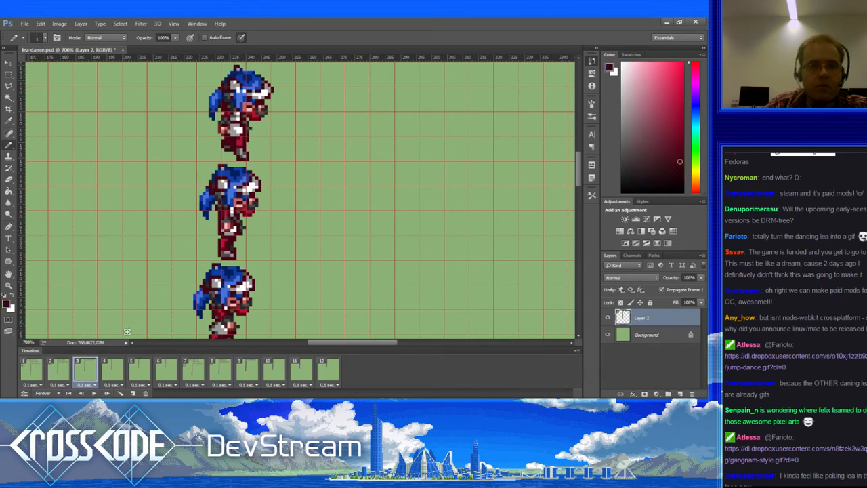
Step: Check frame 3 against frames 2, 4, 5 and 6, then return to frame 3
left_click(63, 370)
left_click(89, 368)
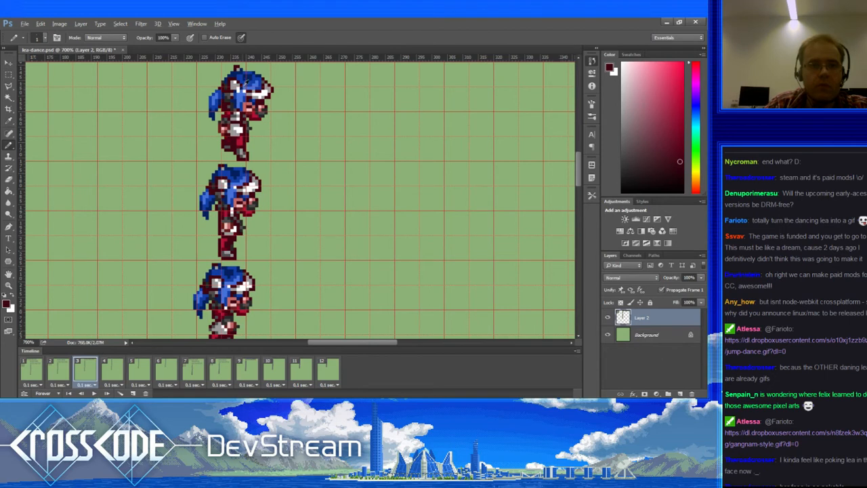
key("alt")
left_click(113, 366)
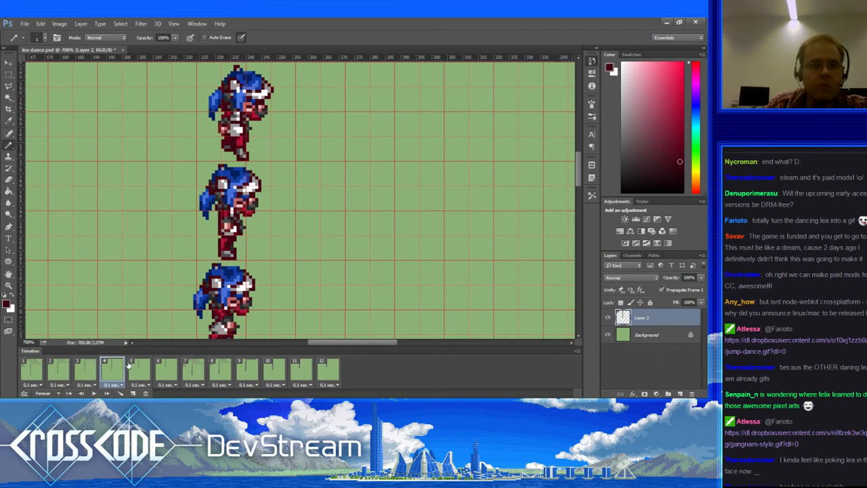
left_click(135, 368)
left_click(162, 369)
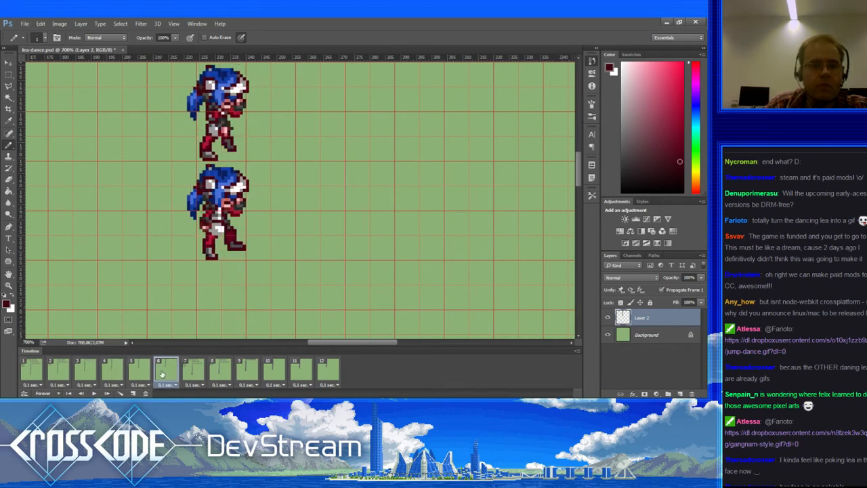
left_click(106, 369)
left_click(91, 371)
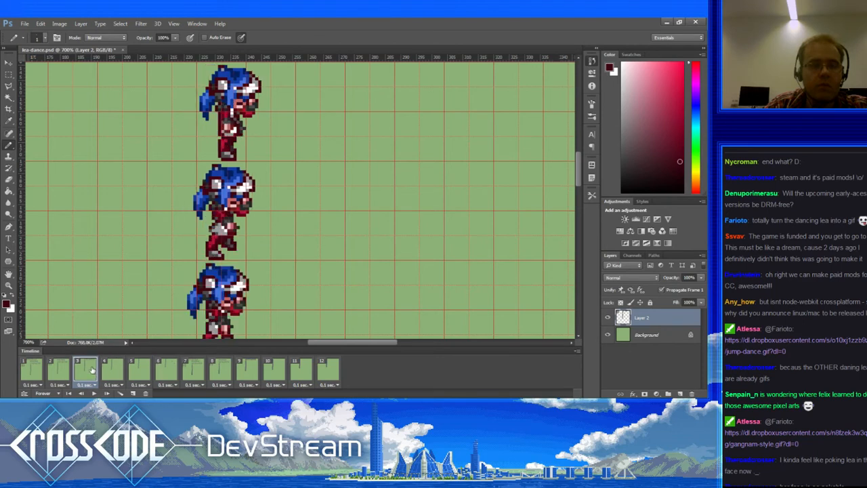
Step: Marquee the top sprite's head plus its lower-left hair and drag a copy onto the third sprite
key("m")
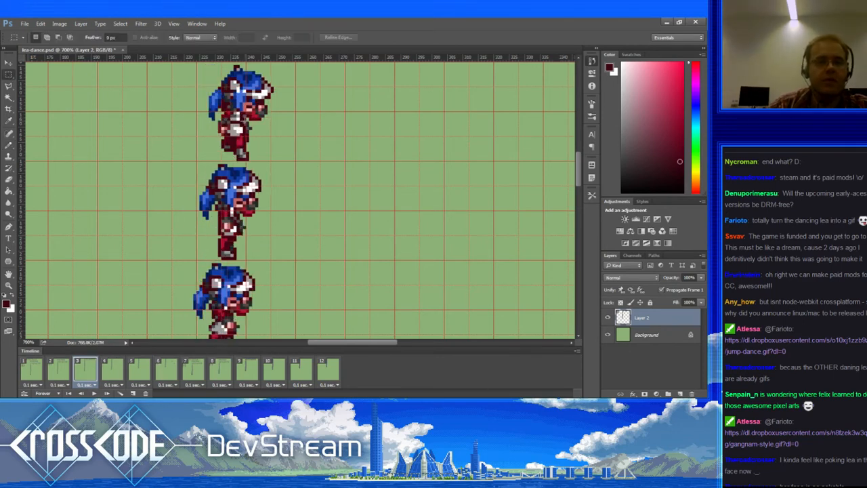
left_click_drag(284, 114, 215, 67)
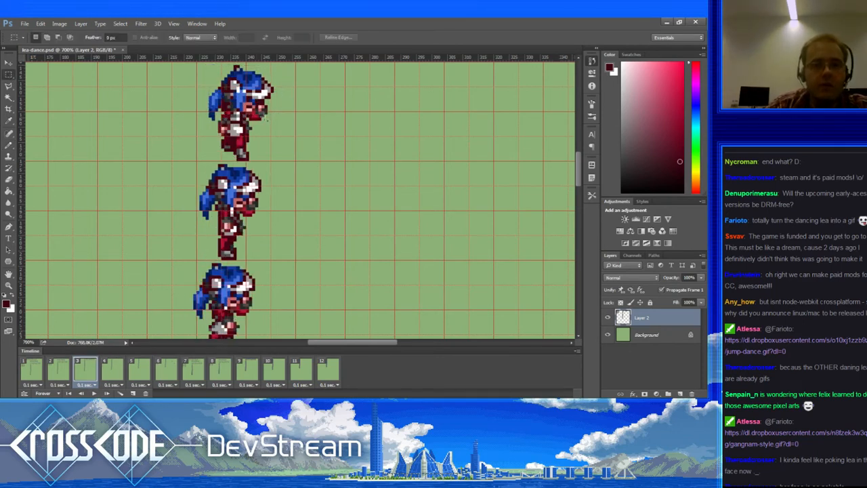
left_click_drag(217, 101, 235, 124)
scroll(234, 128, "up", 1)
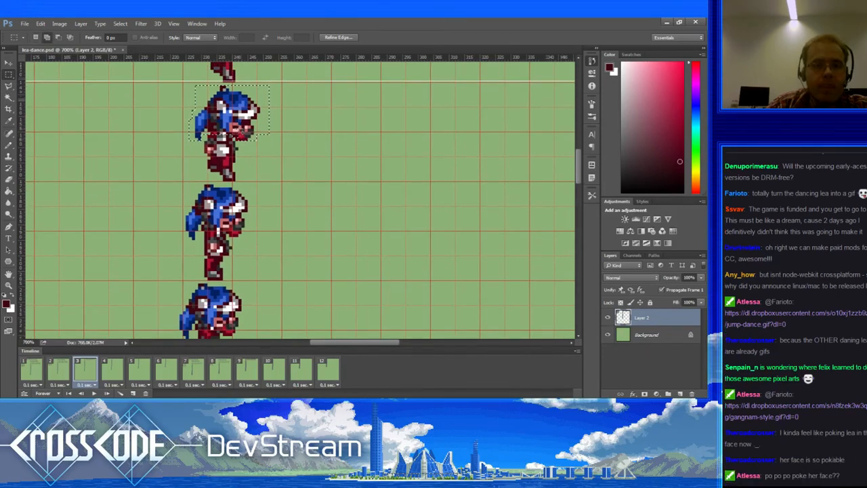
left_click_drag(236, 108, 179, 257)
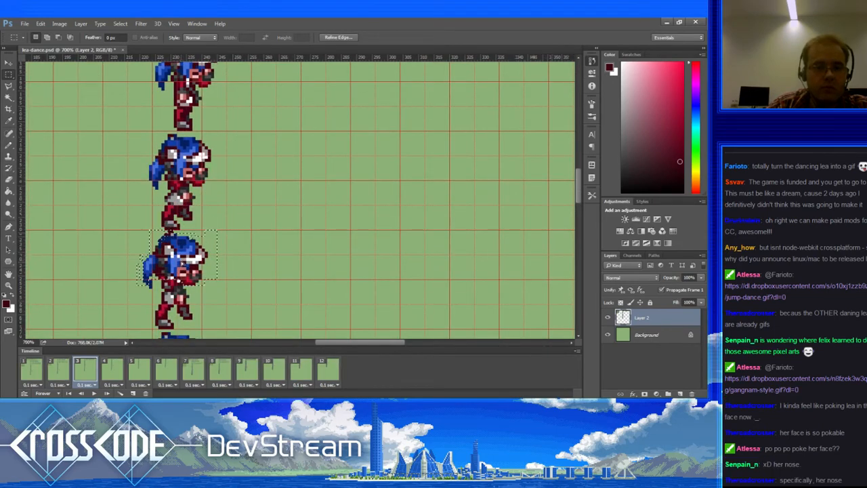
Step: Nudge the copied head pixel by pixel into alignment with the body, then deselect
key("Up")
key("Right")
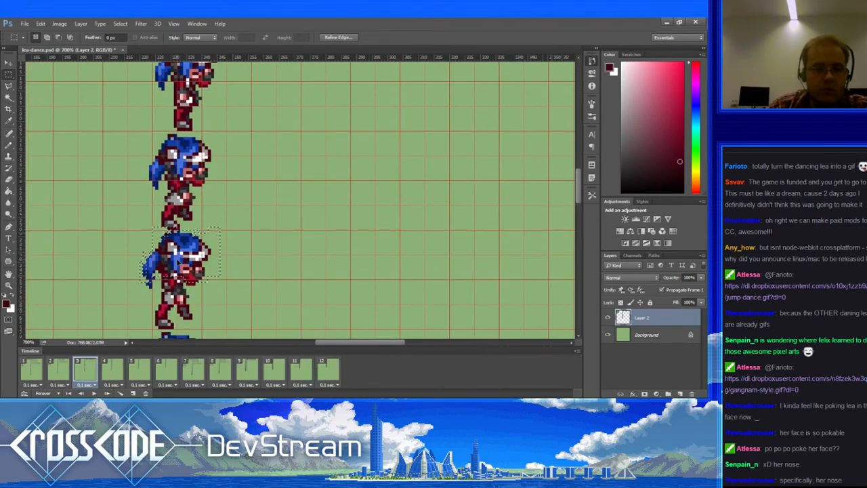
key("Up")
key("Left")
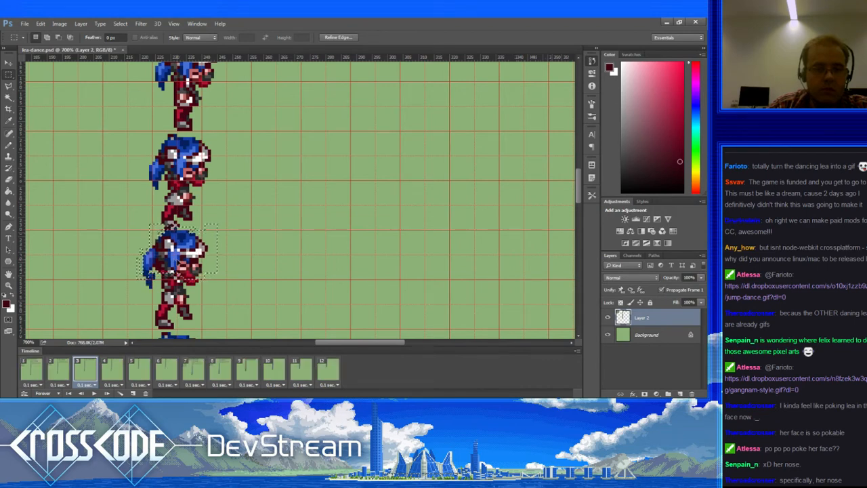
key("Up")
key("Left")
key("Left")
key("Right")
key("Right")
key("Right")
key("Right")
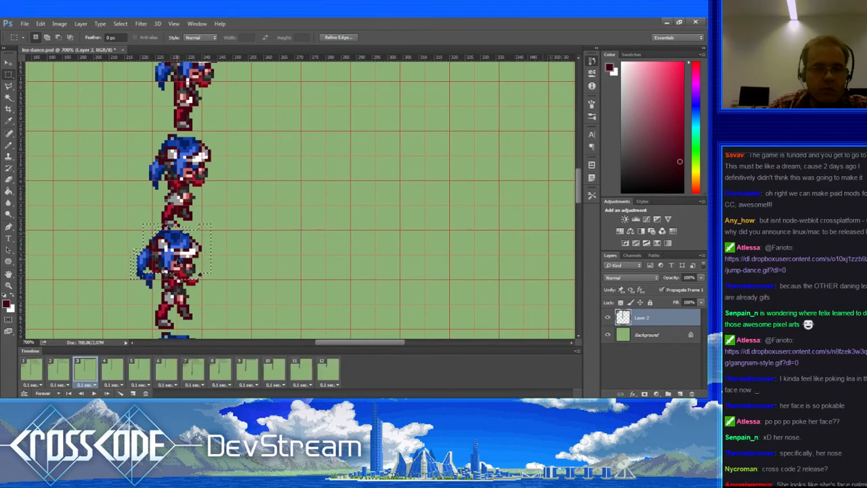
key("Down")
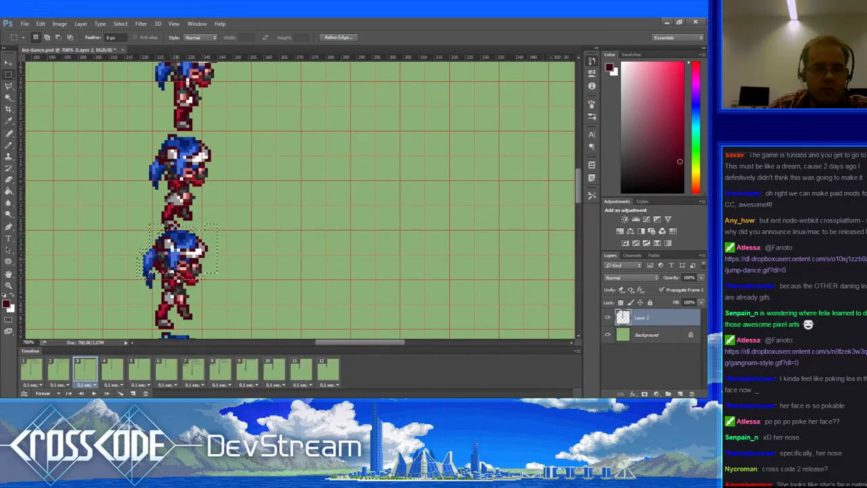
key("Left")
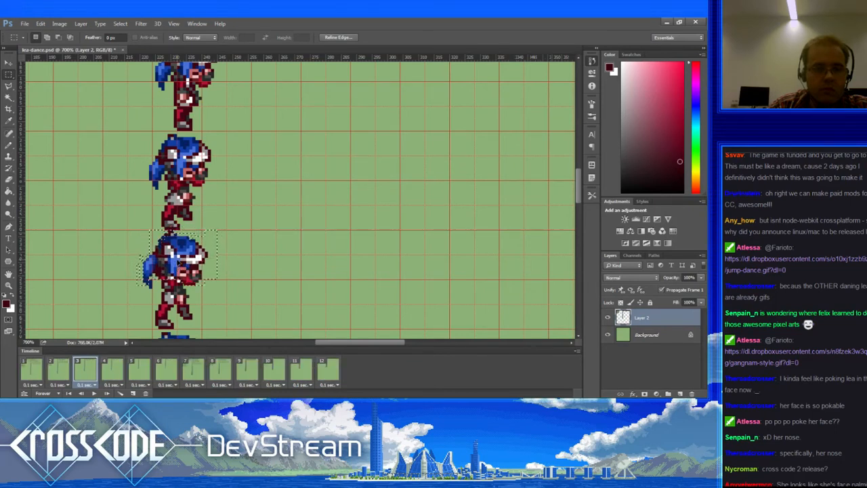
key("Up")
key("Up")
key("Up")
key("Up")
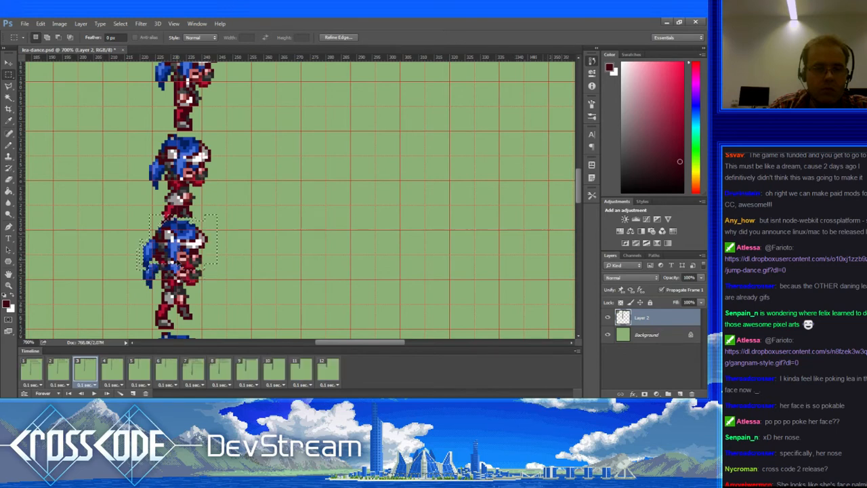
key("Down")
key("Down")
key("Down")
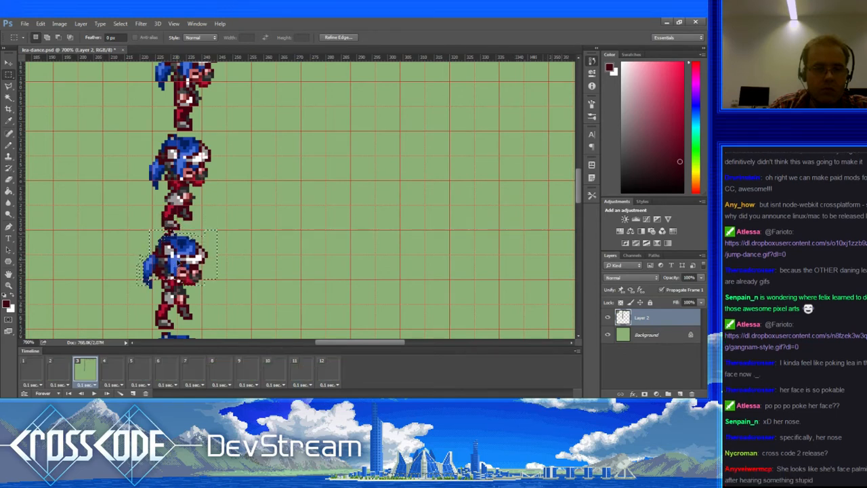
key("Down")
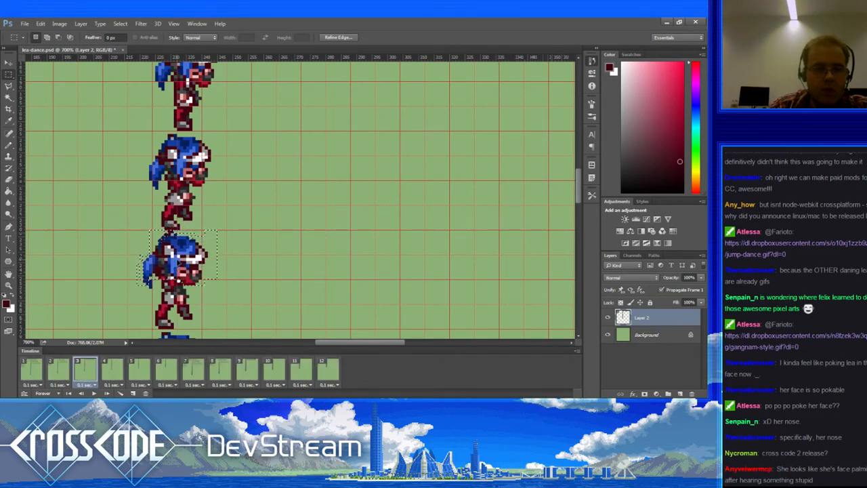
key("ctrl+d")
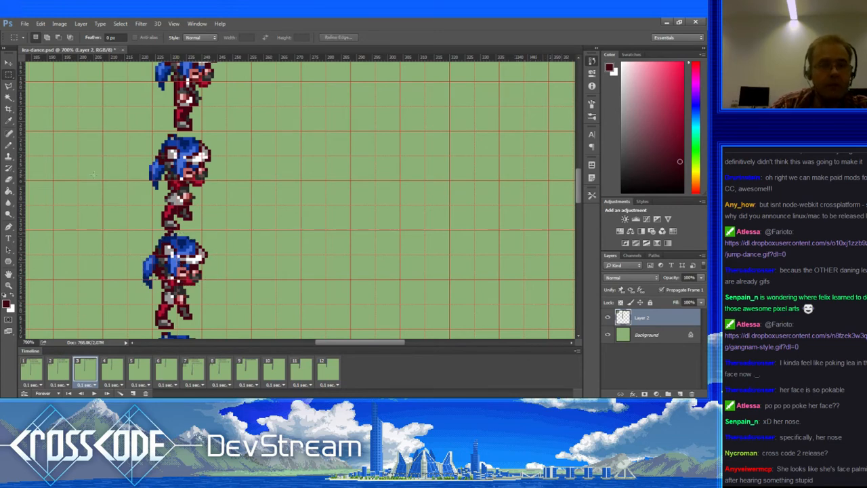
Step: With the Pencil, view frames 2 and 3, resample the dark red, and pan over the sprite column
left_click(9, 144)
left_click(58, 370)
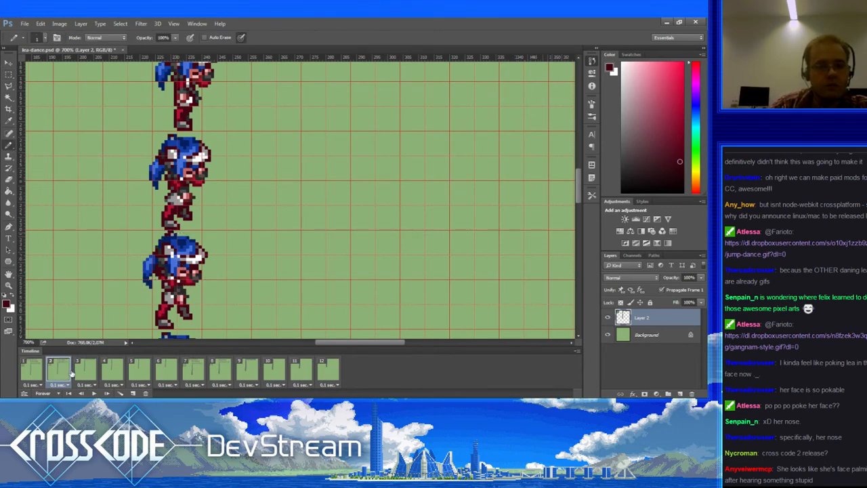
left_click(78, 374)
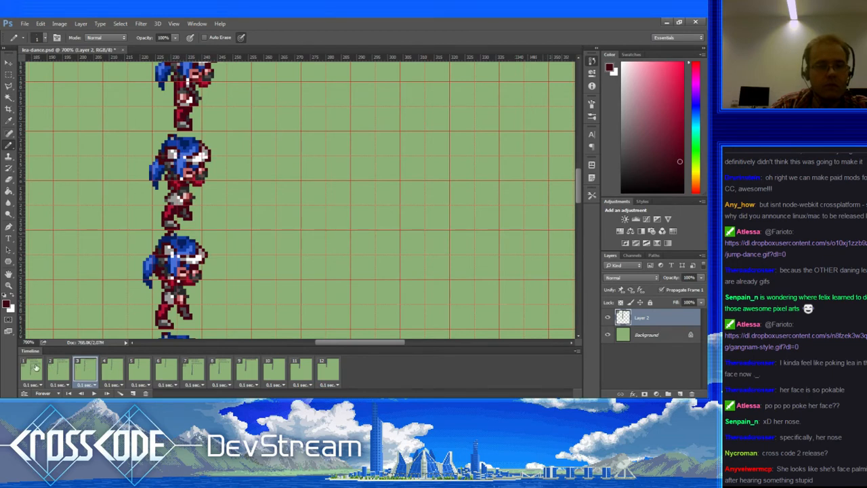
left_click(163, 239, "alt")
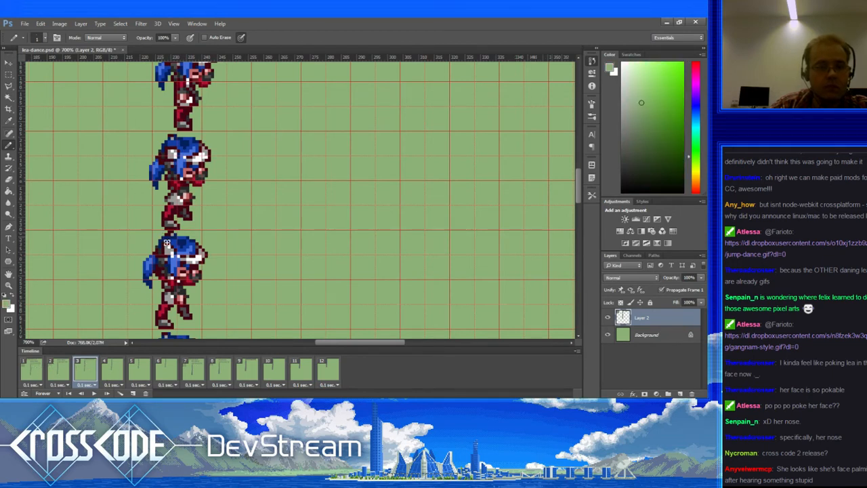
left_click(169, 242, "alt")
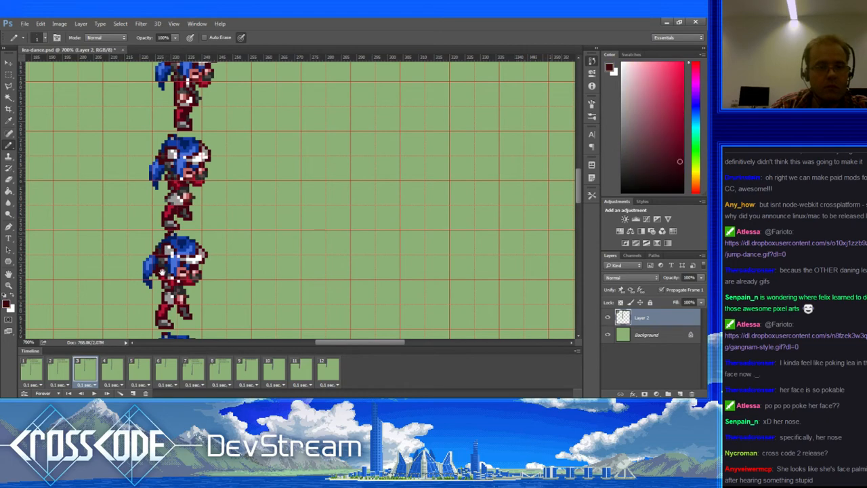
left_click_drag(165, 292, 180, 301)
left_click_drag(169, 257, 175, 341)
left_click_drag(161, 216, 173, 301)
Step: Step through animation frames 1 to 7 to check the reworked head, returning to frame 6
left_click(34, 369)
left_click_drag(157, 261, 159, 268)
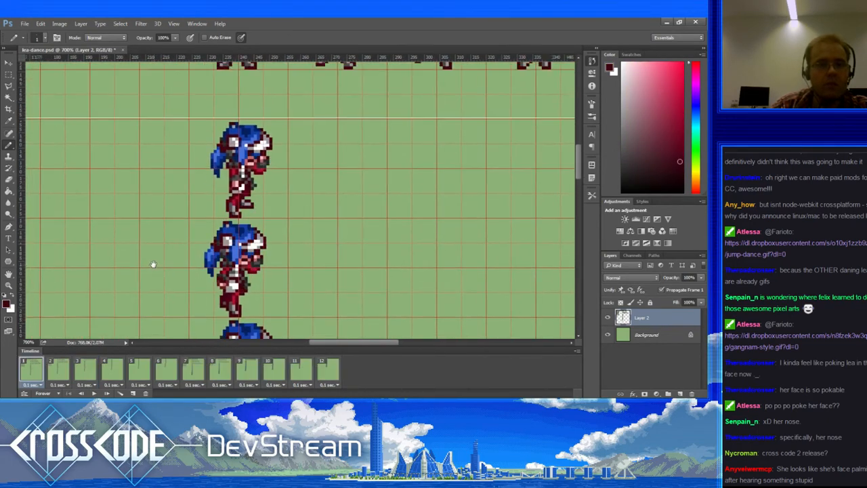
left_click(67, 372)
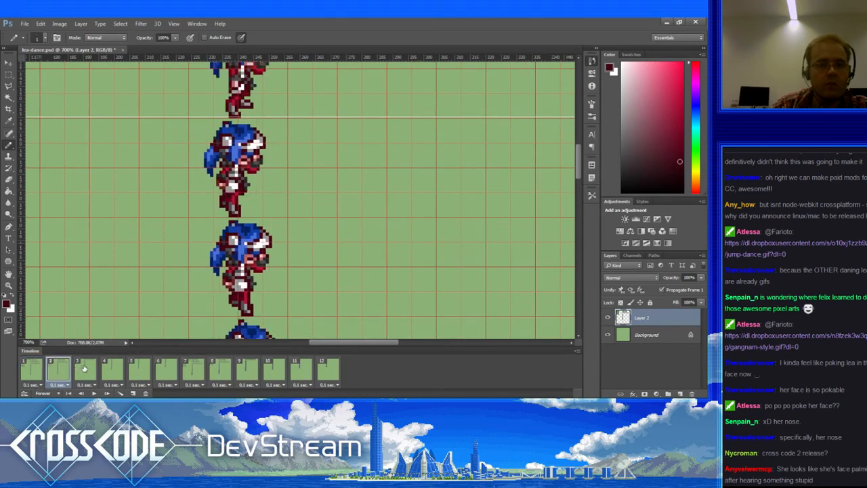
left_click(84, 368)
left_click(110, 368)
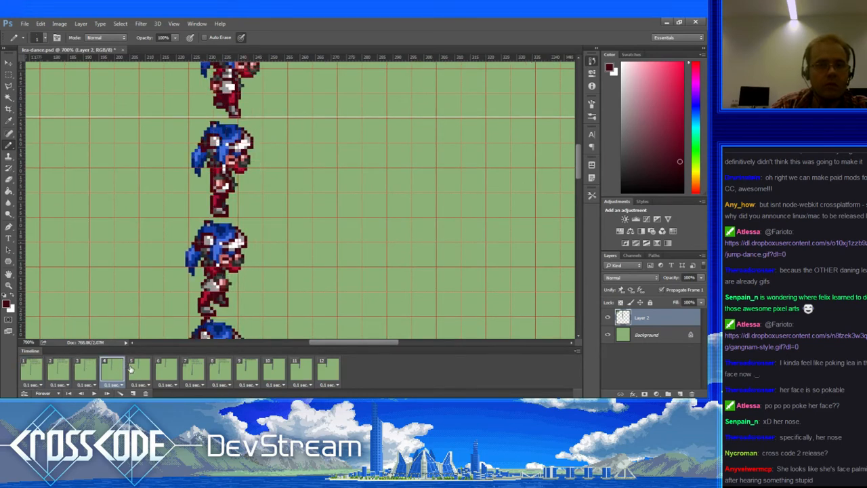
left_click(131, 368)
left_click(163, 371)
left_click(190, 369)
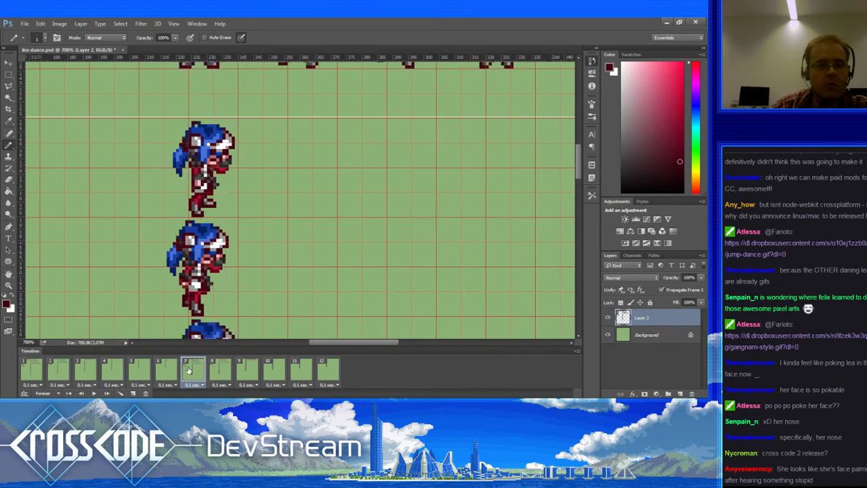
left_click(165, 371)
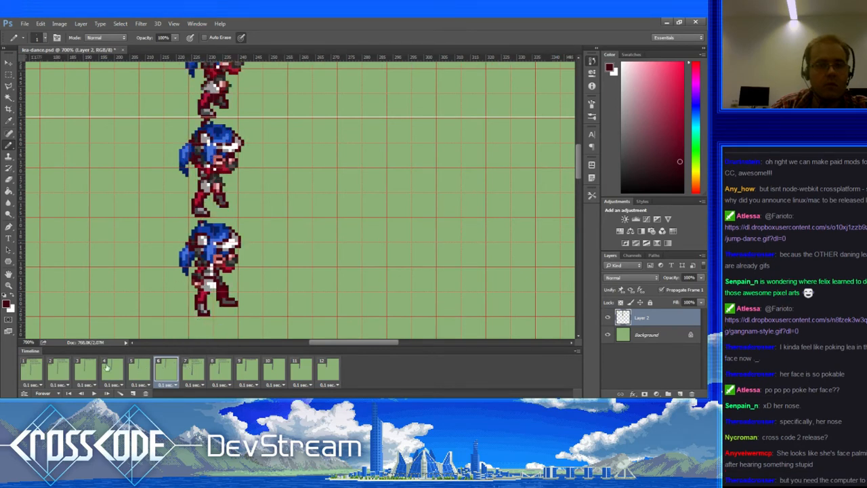
Step: Step through frames 1 to 6 once more, stopping on frame 6
left_click(37, 370)
left_click(58, 371)
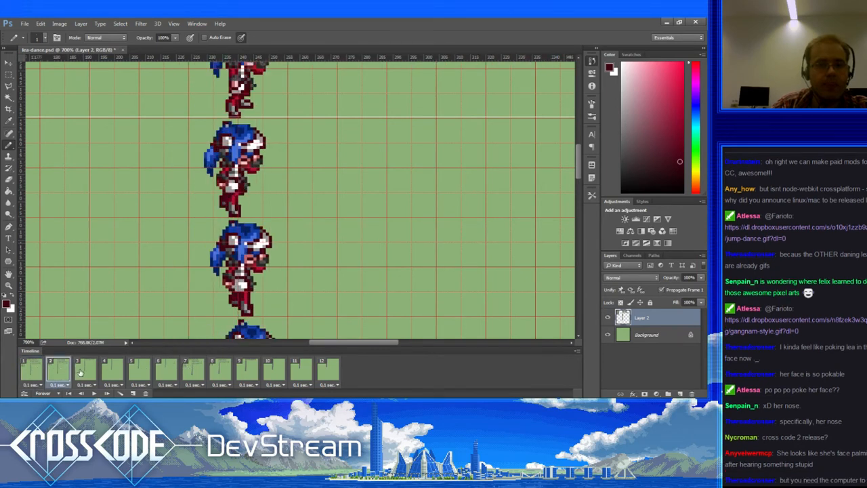
left_click(84, 372)
left_click(106, 371)
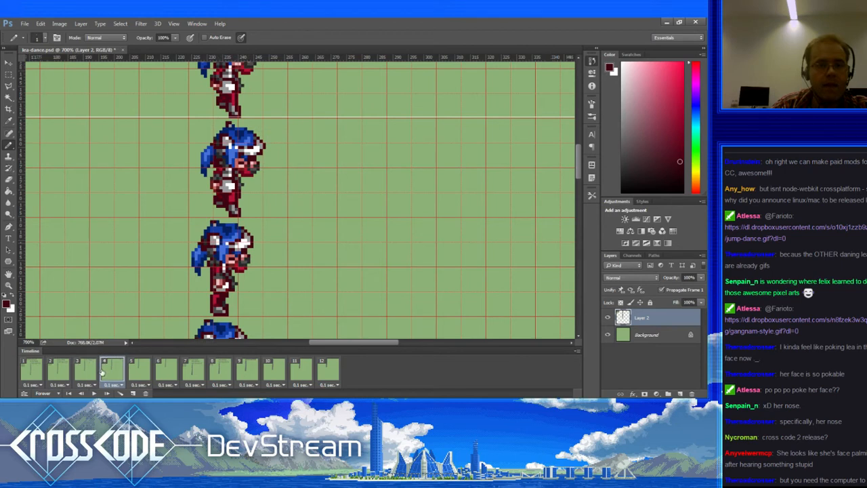
left_click(138, 370)
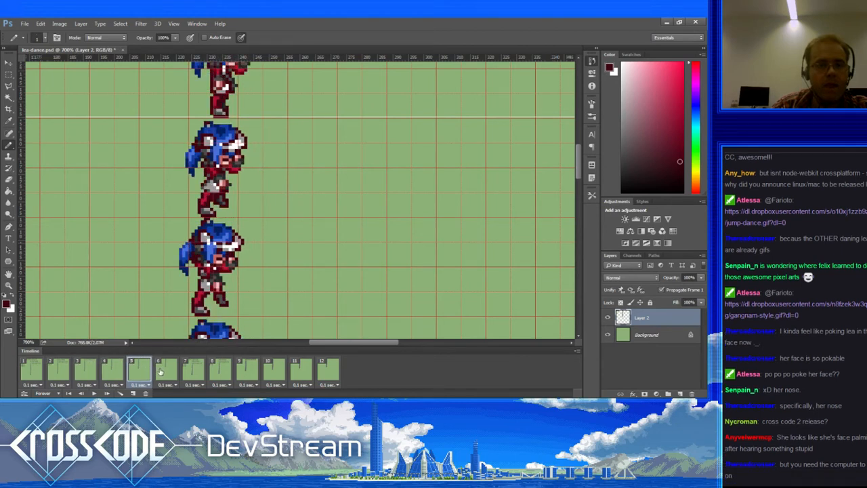
left_click(162, 371)
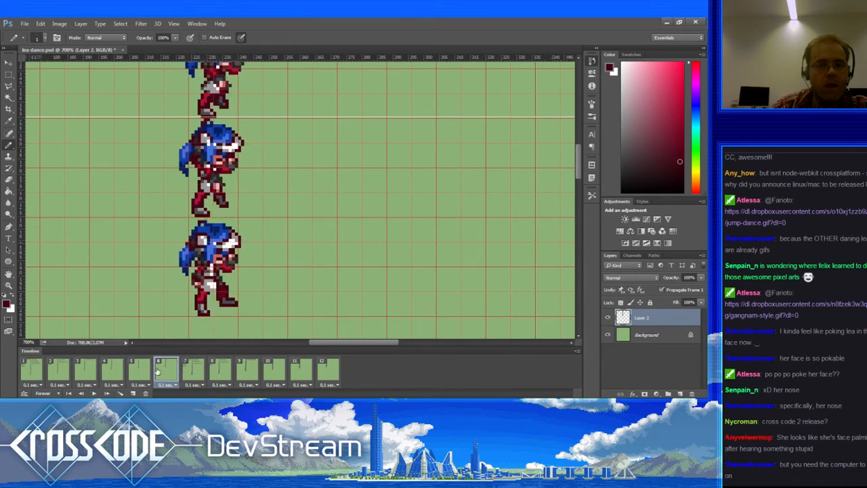
left_click(9, 73)
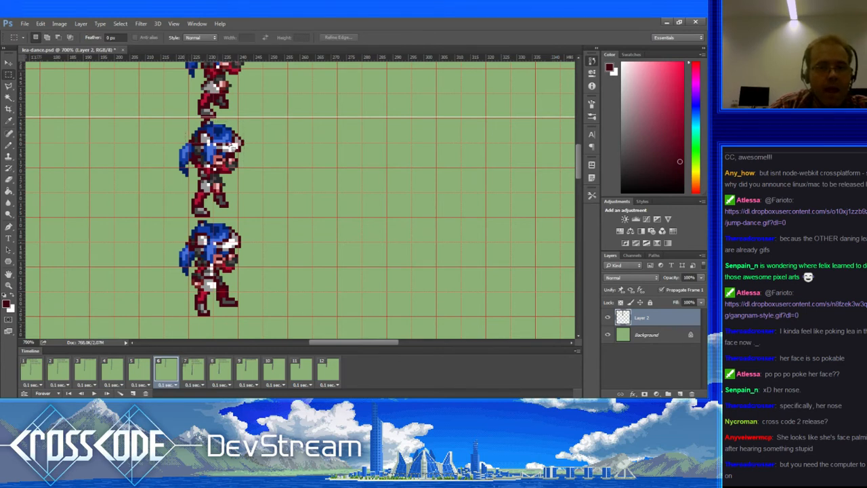
Step: Select frame 6's head and blue ponytail, nudge them one pixel right, and compare with frame 5
left_click_drag(233, 147, 243, 168)
left_click_drag(256, 158, 235, 139)
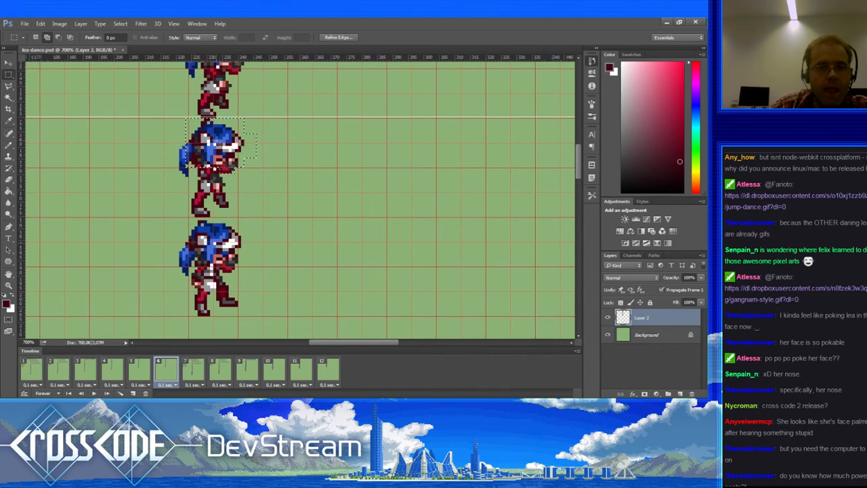
left_click_drag(170, 142, 189, 179)
key("ctrl+Right")
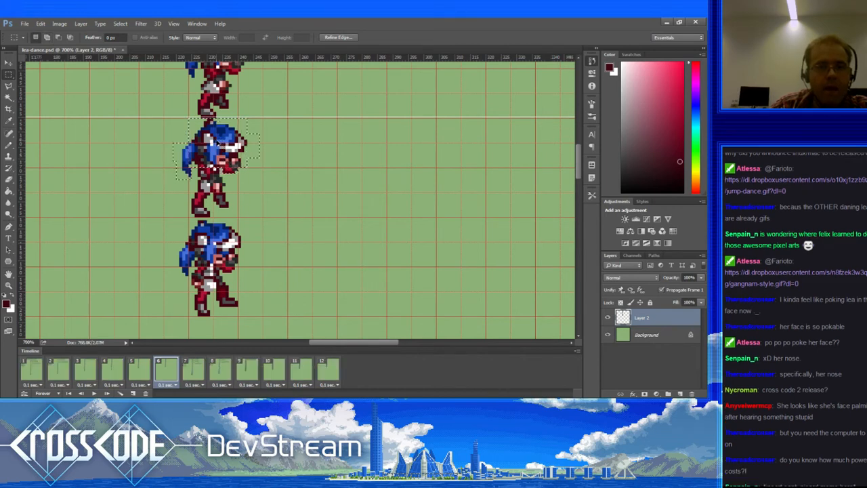
key("ctrl+d")
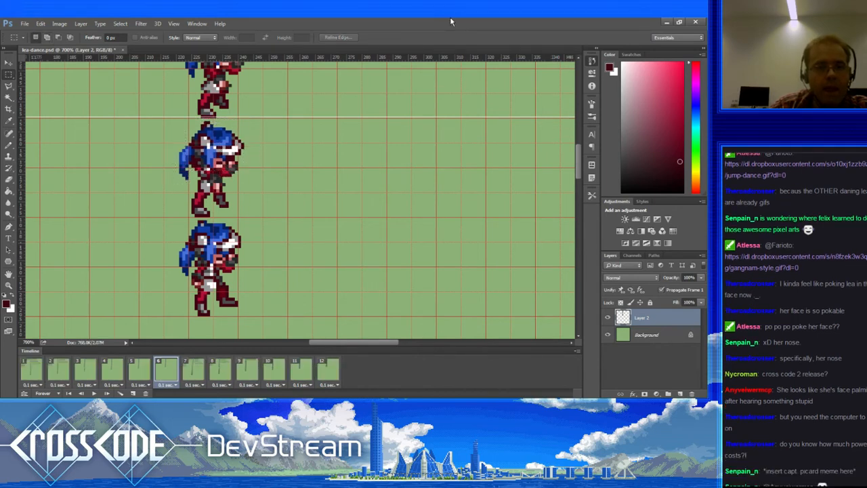
left_click(143, 371)
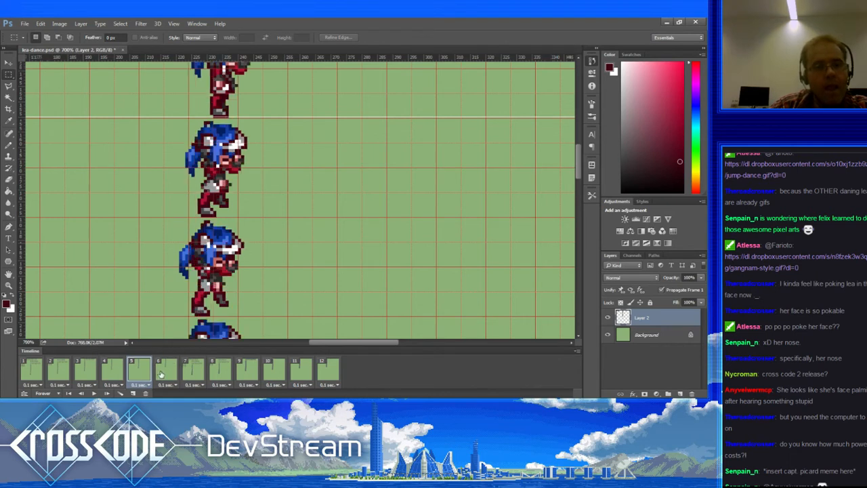
left_click(161, 374)
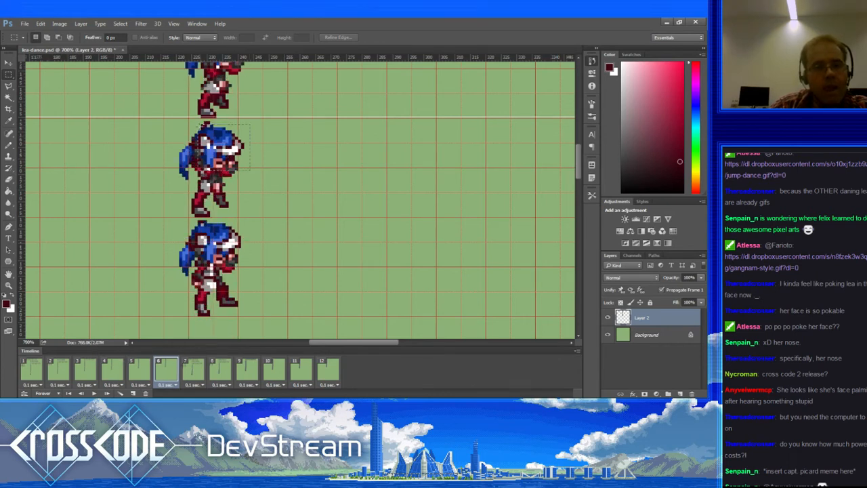
Step: Nudge frame 6's head and hair another pixel right, deselect, and recheck against frame 5
left_click_drag(198, 124, 198, 122)
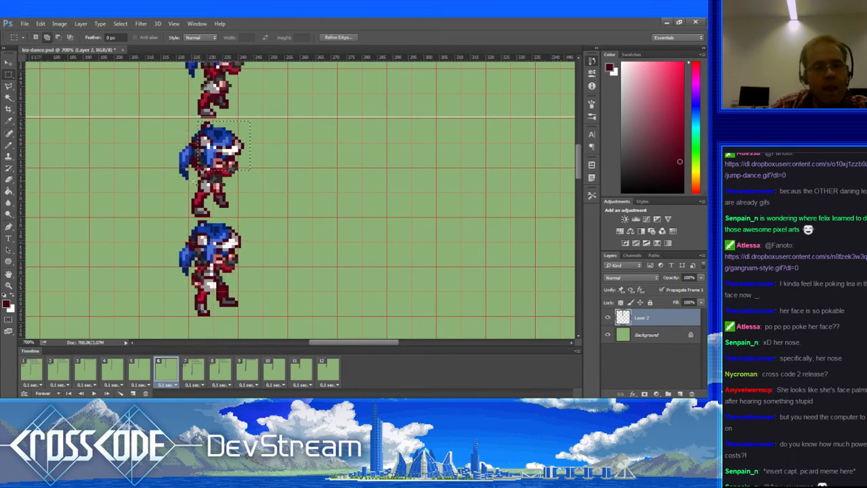
left_click_drag(201, 182, 177, 138)
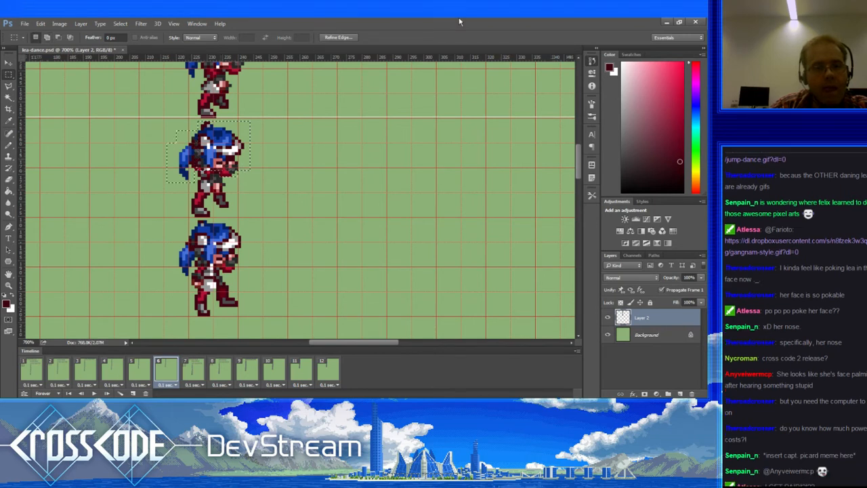
key("ctrl+Right")
left_click(102, 242)
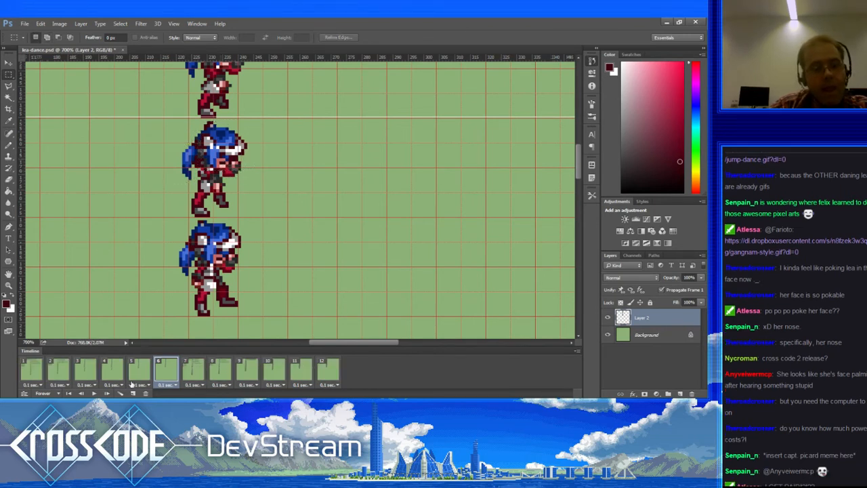
left_click(143, 376)
left_click(159, 374)
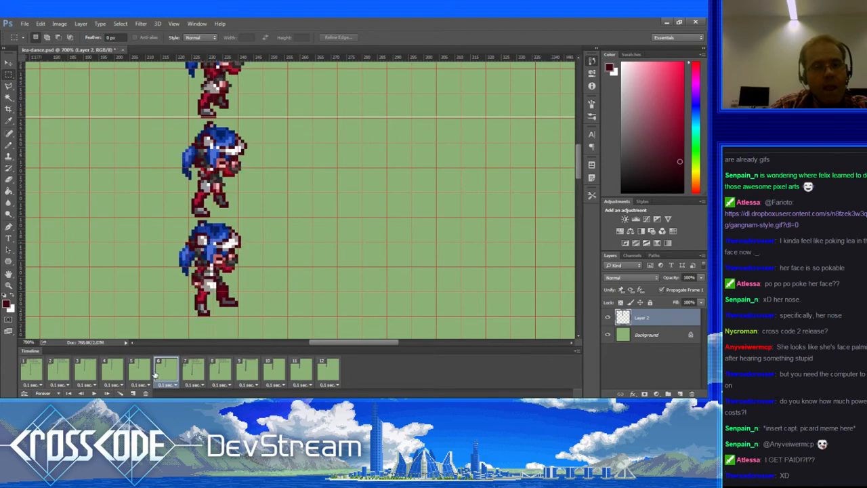
Step: With the Pencil, sample red shades from the sprite's suit, ending on a brighter red
key("b")
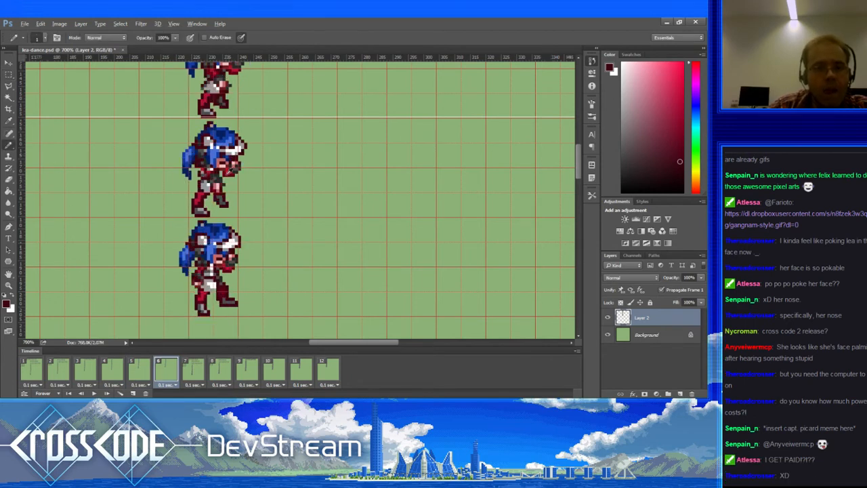
left_click(229, 175, "alt")
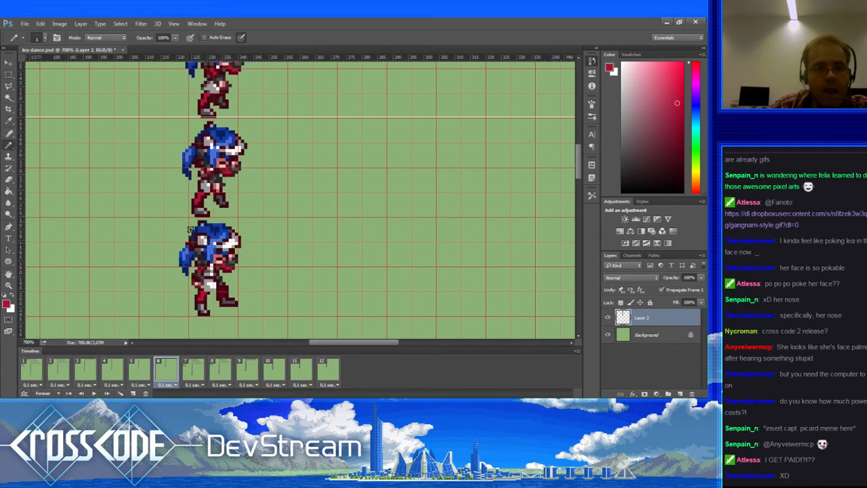
left_click(204, 162, "alt")
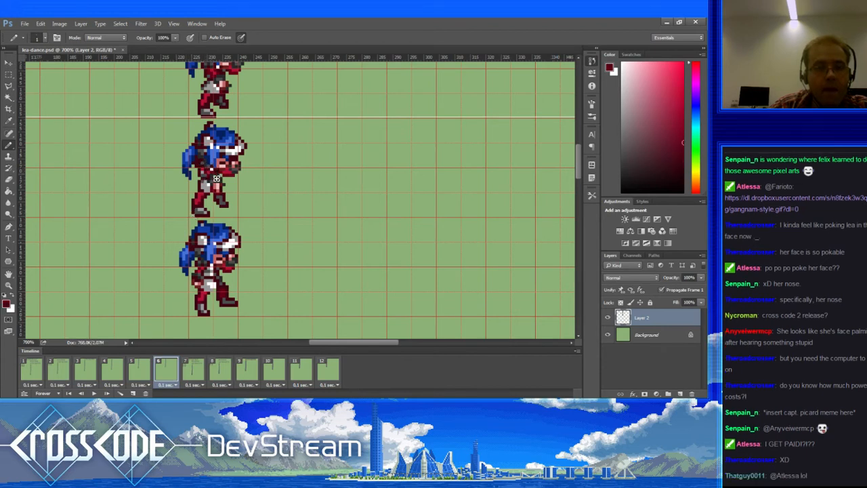
left_click(211, 179, "alt")
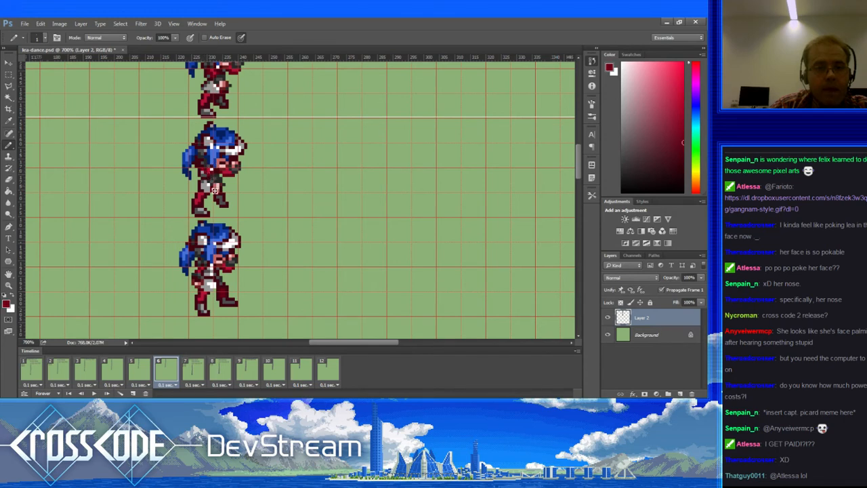
Step: Step through frames 5 to 10, then play and stop the dance animation
left_click(139, 370)
left_click(167, 373)
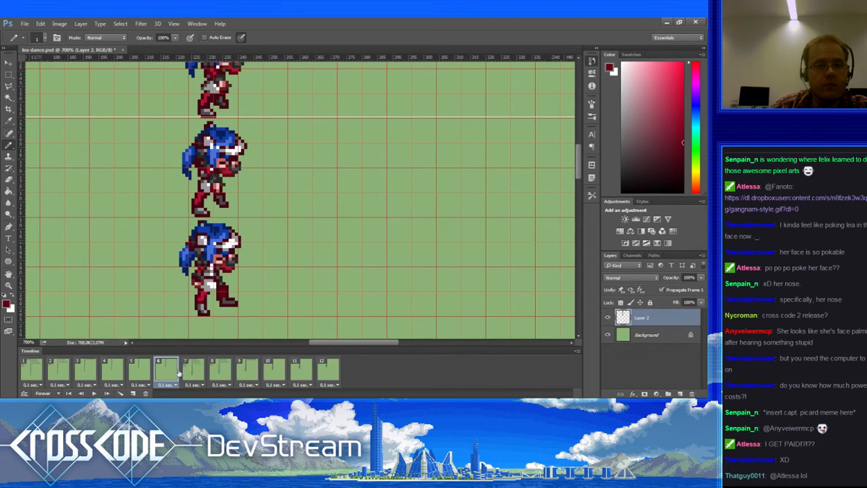
left_click(193, 371)
left_click(215, 371)
left_click(241, 370)
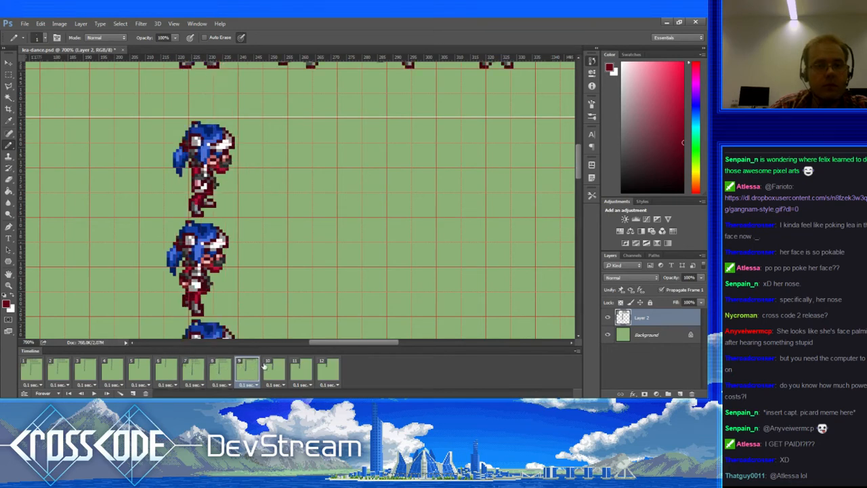
left_click(266, 368)
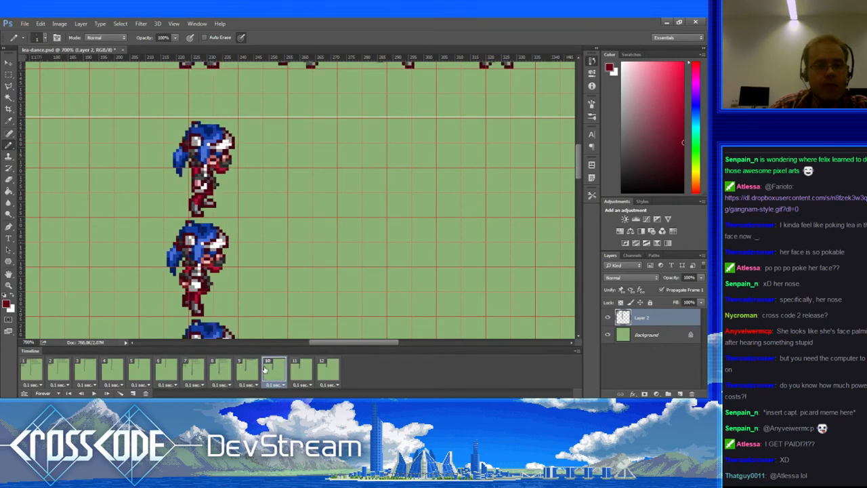
left_click(93, 393)
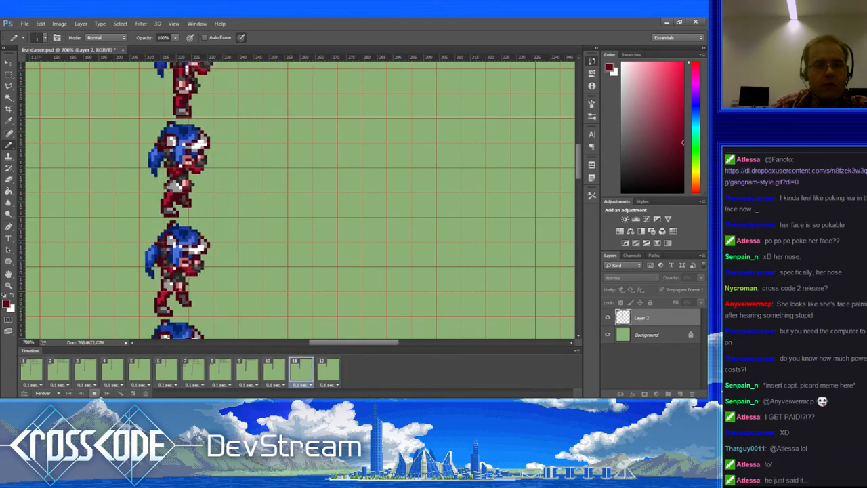
left_click(95, 395)
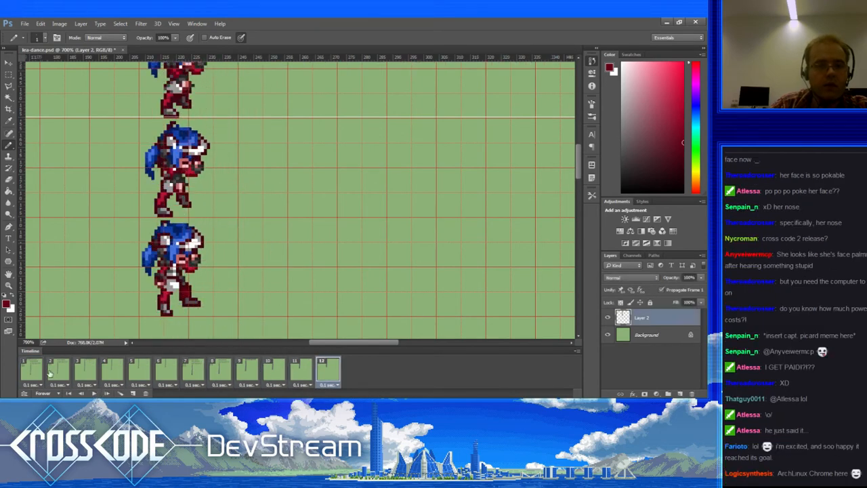
Step: Compare frames 1–4 and settle on frame 3 for editing
left_click(33, 369)
left_click(55, 370)
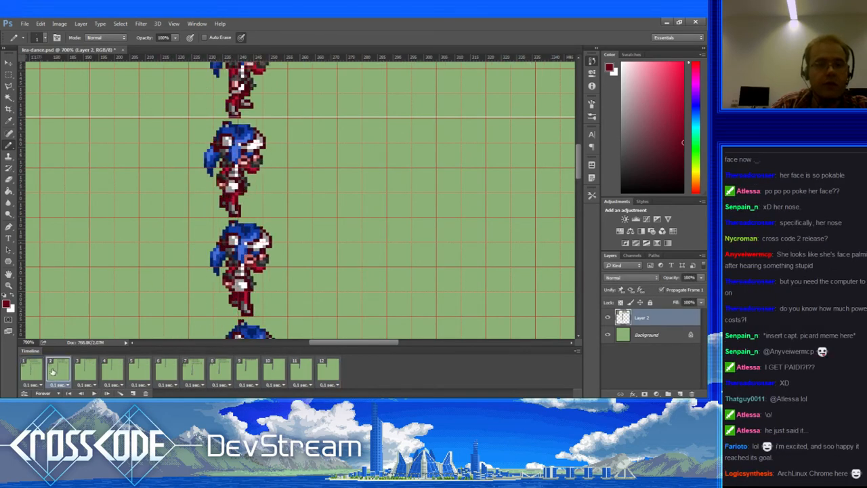
left_click(84, 370)
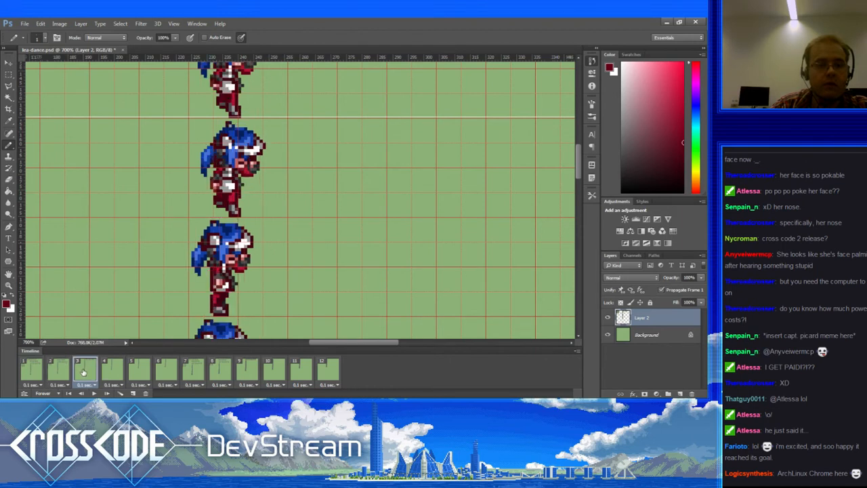
left_click(66, 371)
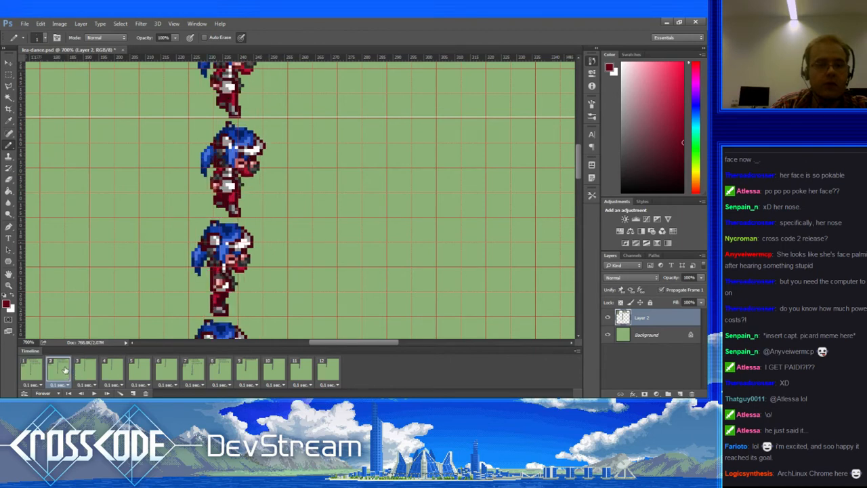
left_click(8, 87)
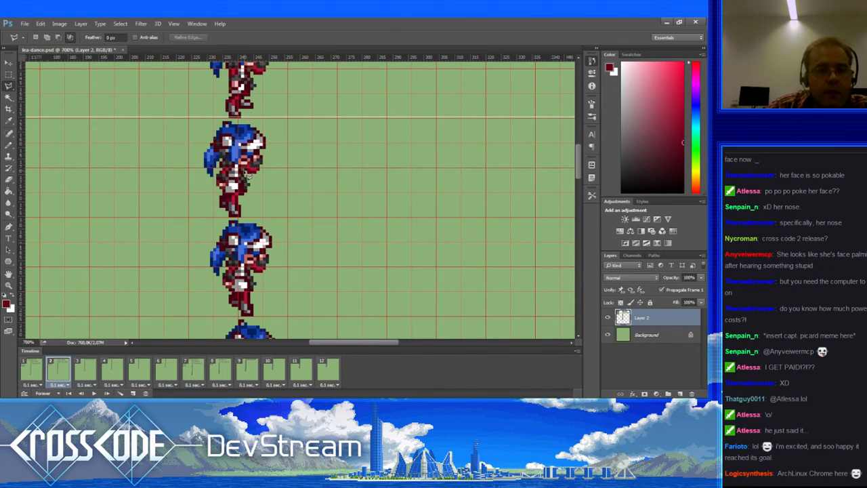
left_click(94, 370)
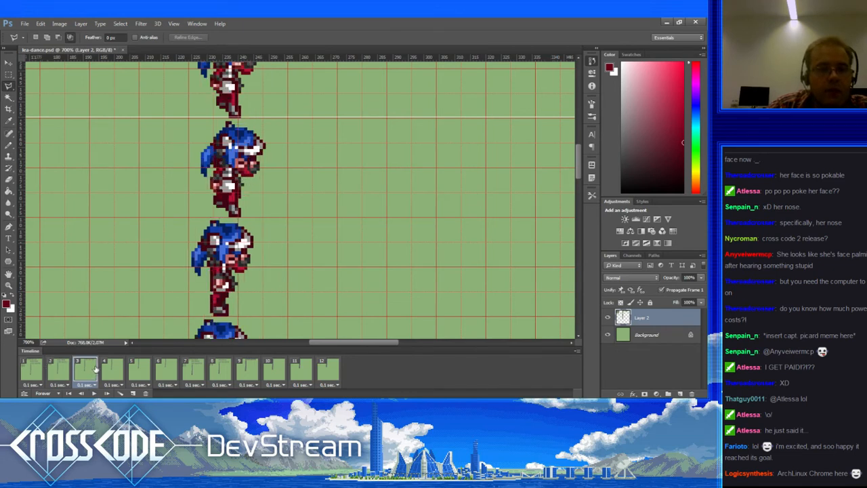
left_click(114, 371)
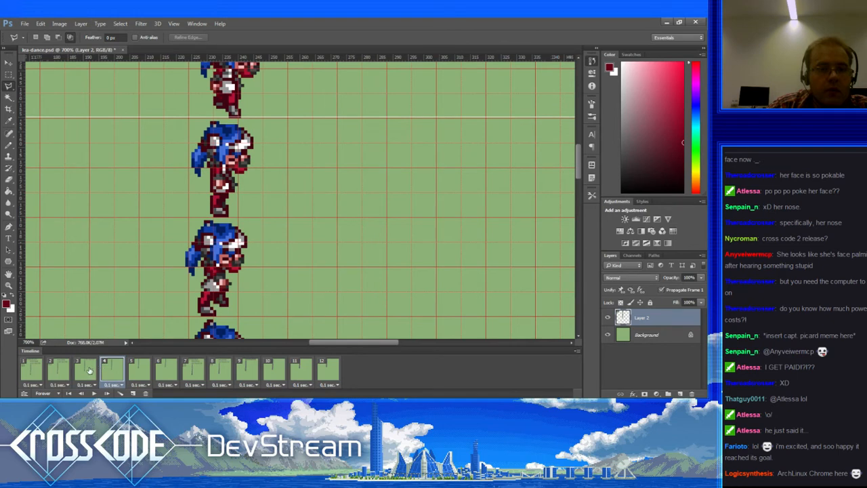
left_click(86, 370)
left_click(8, 73)
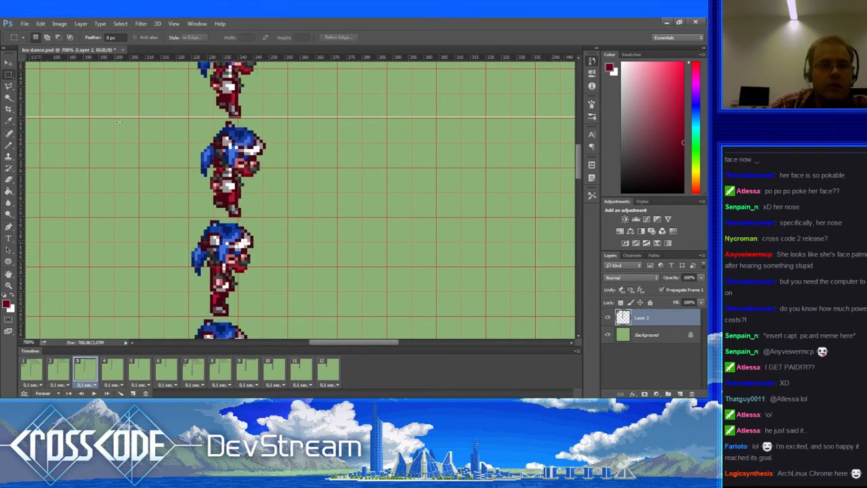
Step: Move frame 3's selected head onto the lower sprite, drop it one pixel, and paint stray hair-edge pixels green
left_click_drag(253, 168, 239, 130)
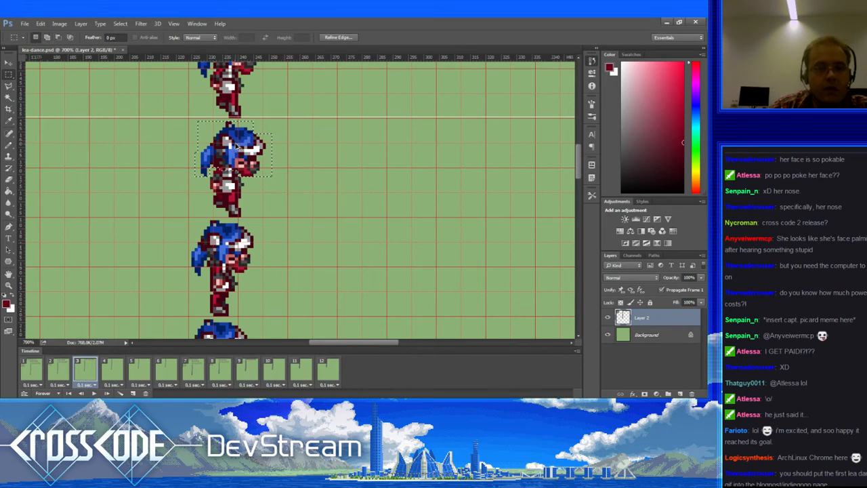
left_click_drag(237, 151, 231, 248)
key("Down")
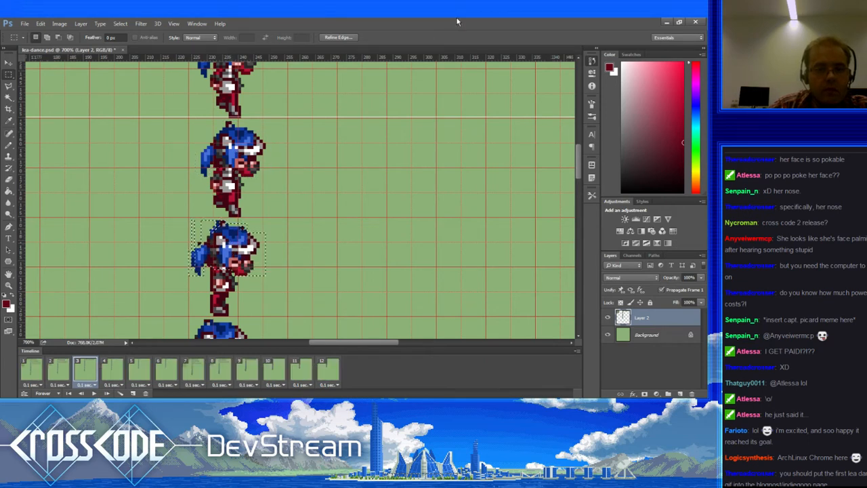
key("b")
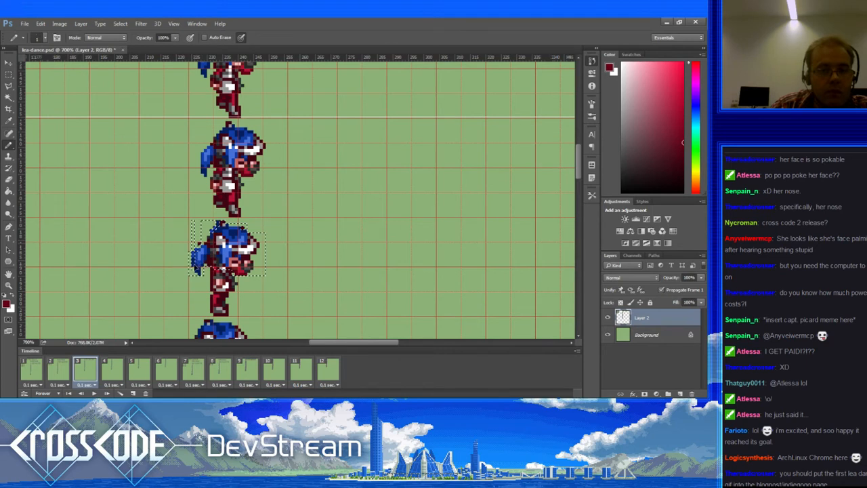
key("ctrl+d")
left_click(194, 245, "alt")
left_click_drag(193, 253, 197, 267)
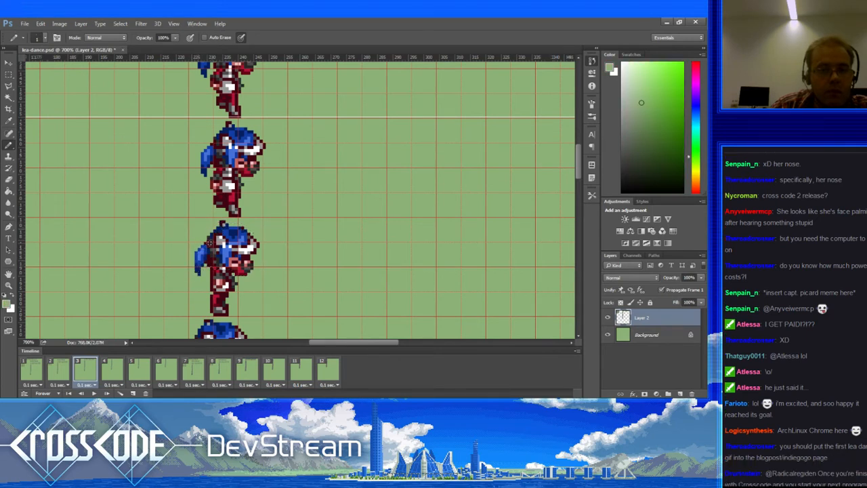
left_click(64, 371)
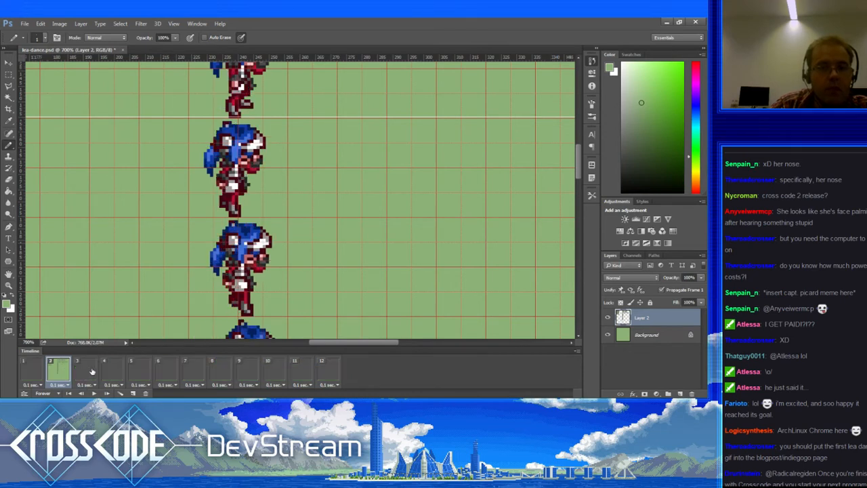
left_click(91, 372)
left_click(112, 369)
left_click(133, 374)
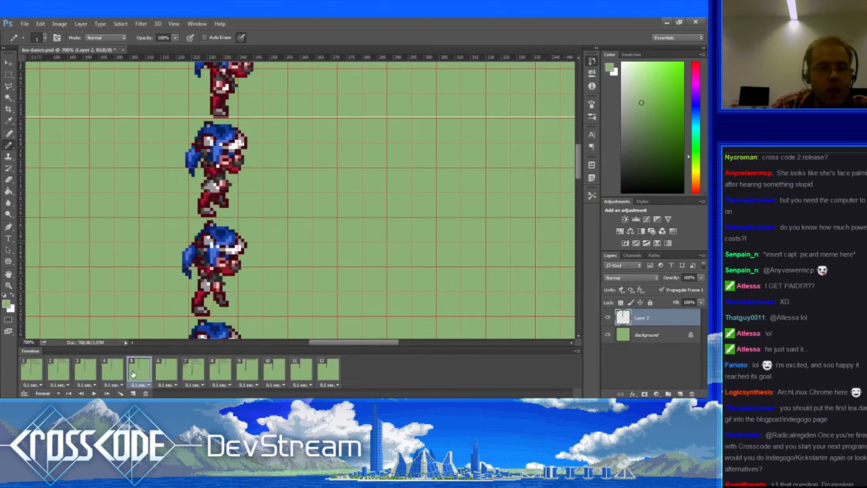
left_click(162, 373)
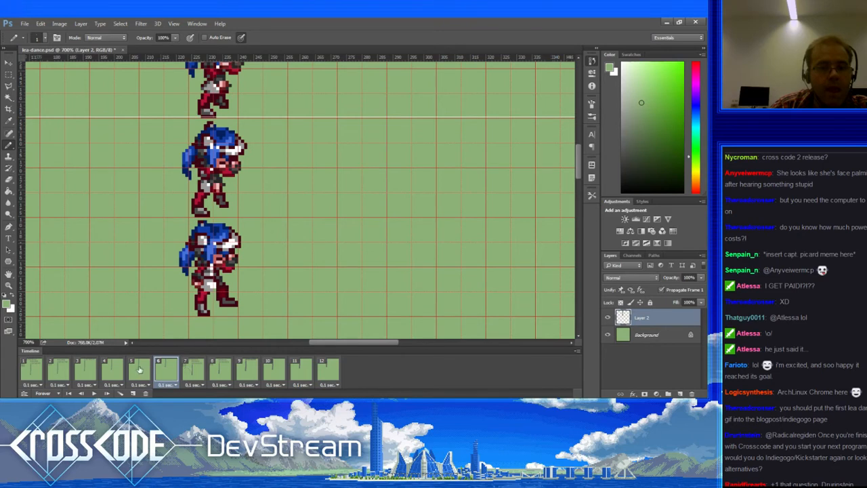
left_click(139, 369)
left_click(122, 373)
left_click(99, 375)
left_click(62, 375)
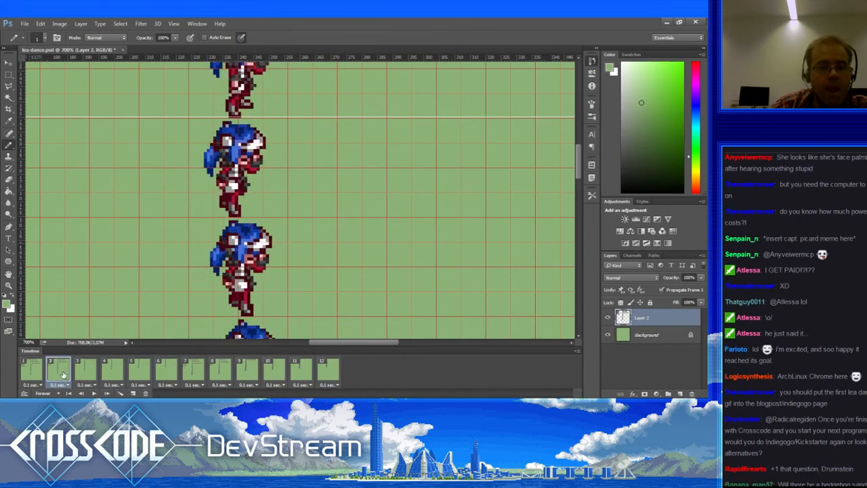
left_click(31, 372)
left_click(58, 372)
left_click(85, 371)
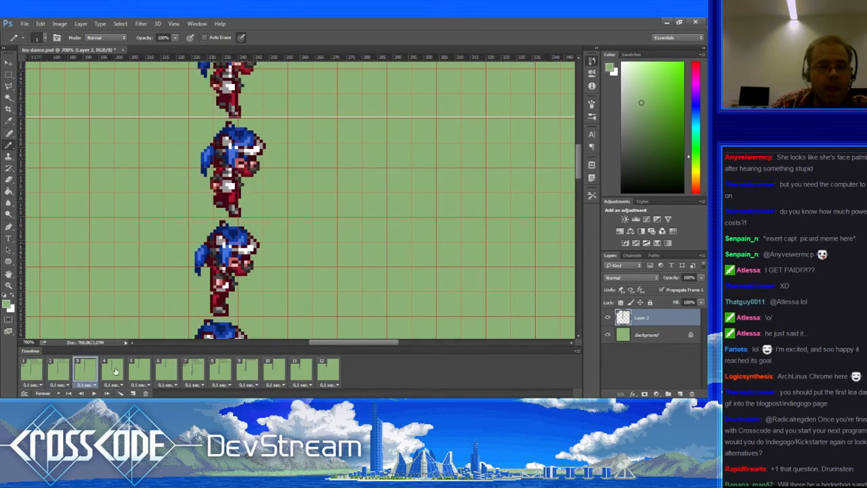
left_click(115, 371)
left_click(139, 373)
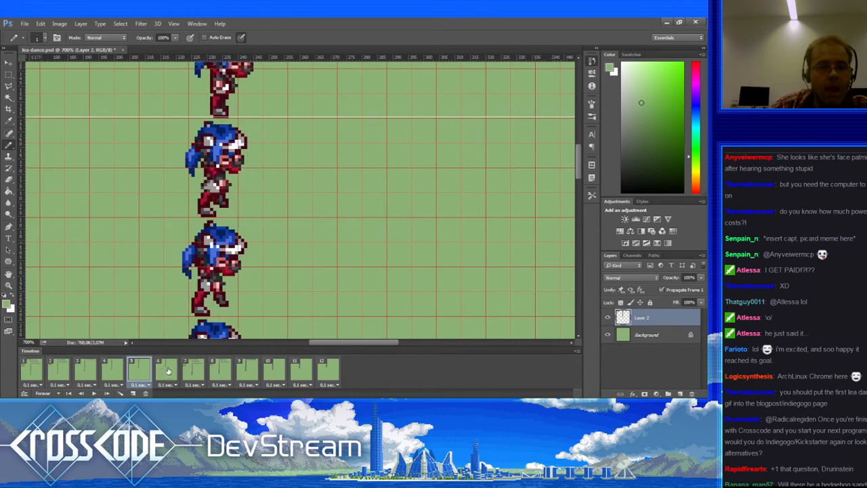
left_click(168, 371)
left_click(184, 371)
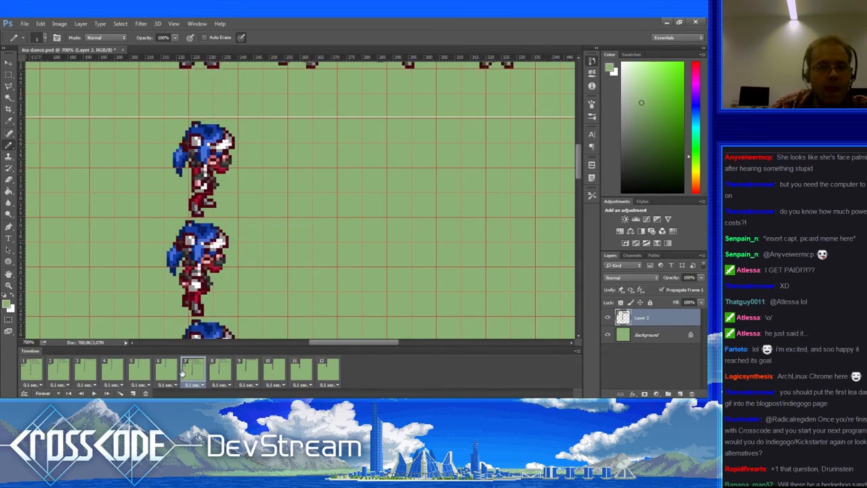
left_click(166, 369)
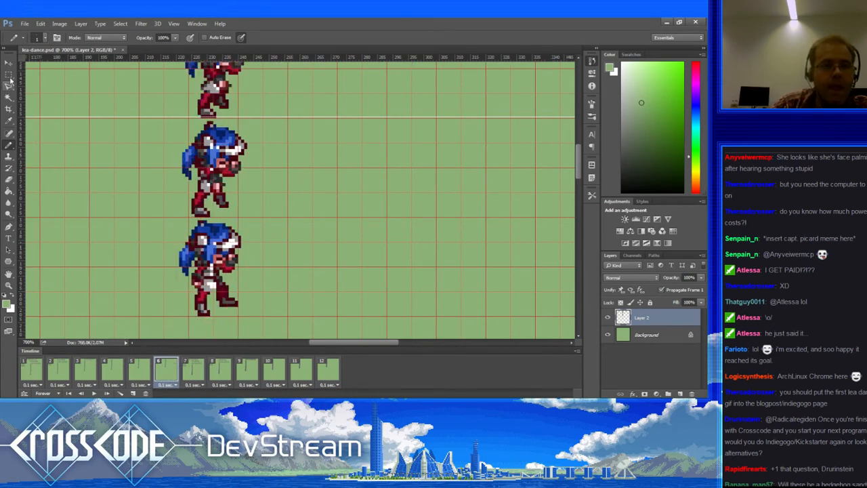
key("m")
Step: Select the middle sprite's head in frame 6 and compare it with frames 5 and 7
left_click_drag(179, 122, 248, 170)
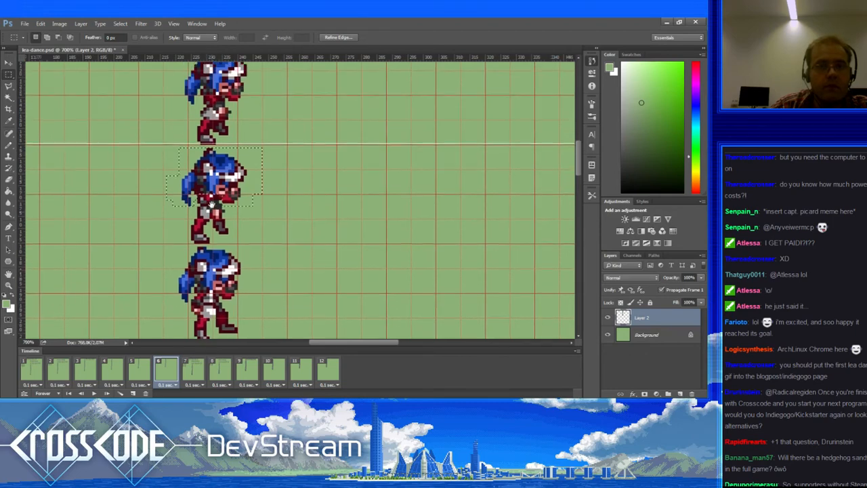
scroll(298, 197, "up", 2)
left_click(142, 370)
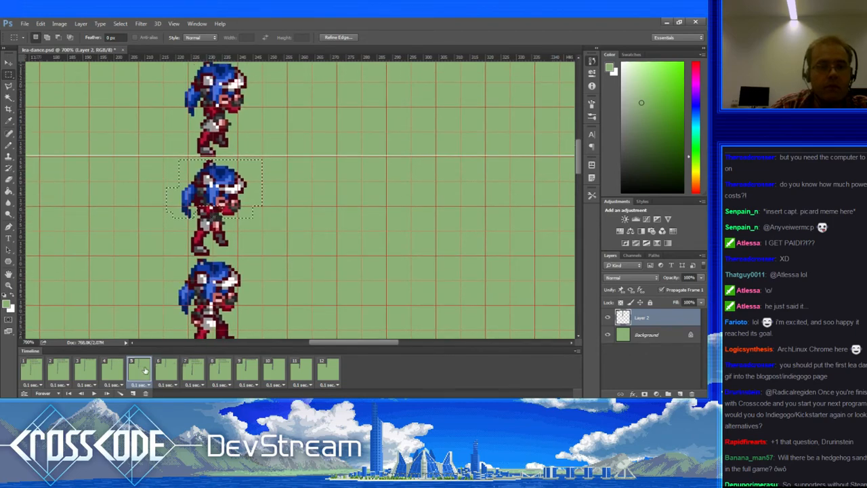
left_click(162, 372)
scroll(177, 311, "down", 2)
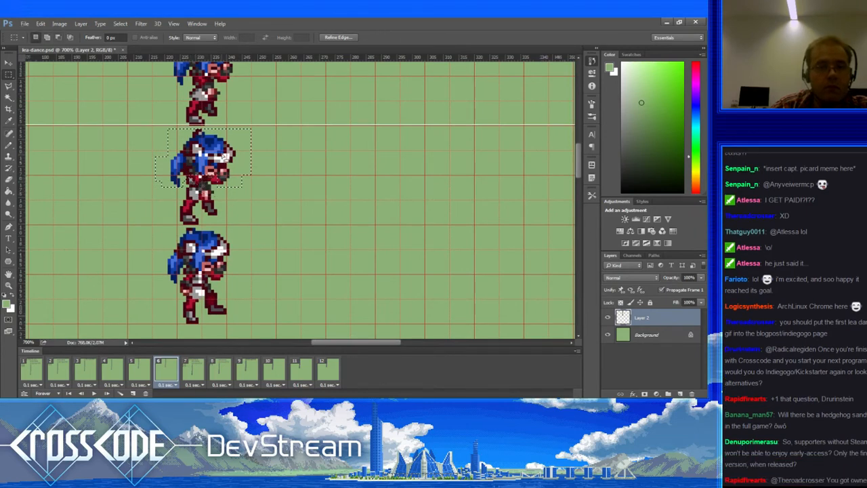
left_click(195, 368)
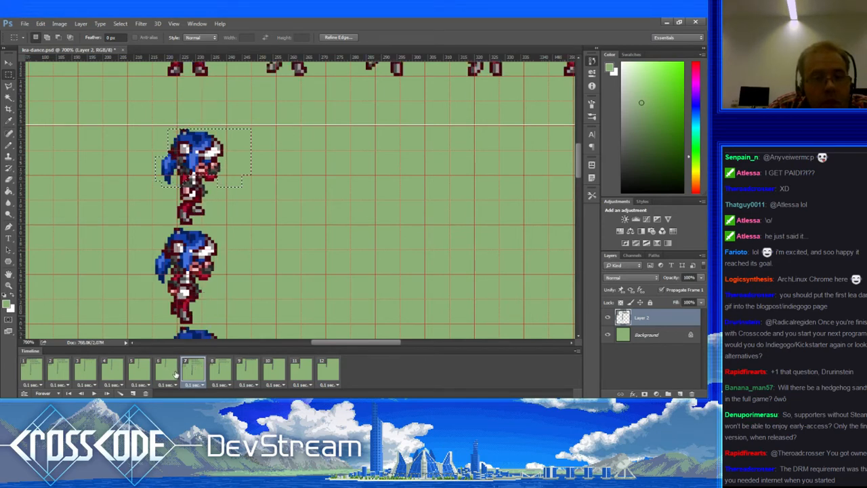
left_click(176, 373)
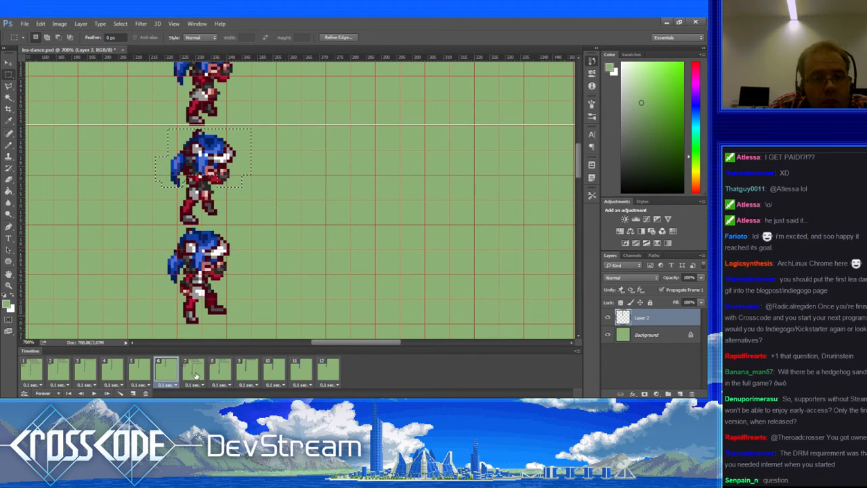
left_click(195, 373)
Step: Copy the head onto the bottom sprite, nudge it pixel by pixel to fit the body, and deselect
left_click_drag(220, 157, 217, 248)
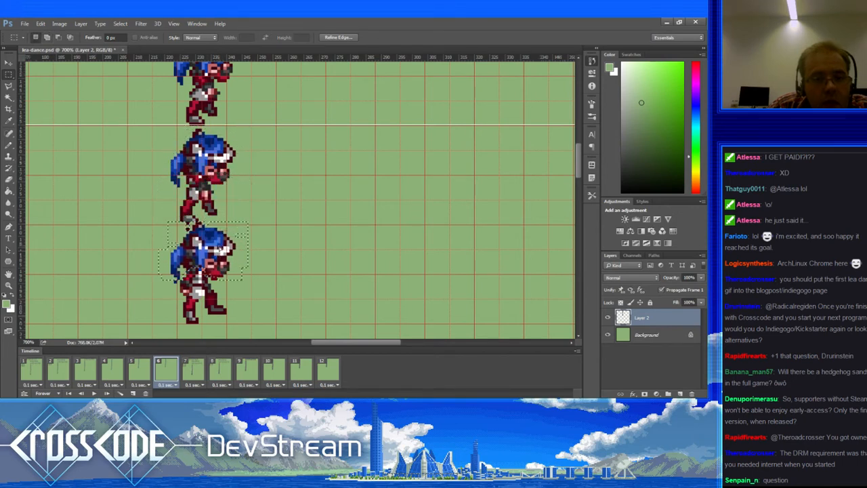
key("ctrl+Up")
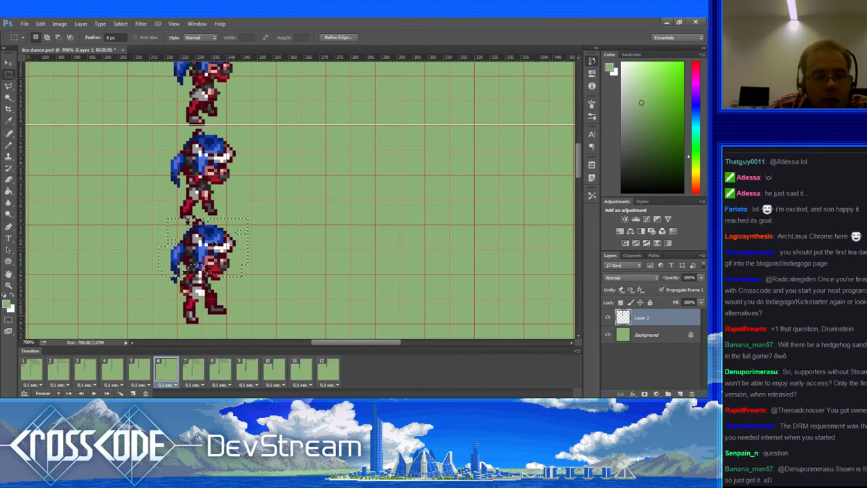
key("ctrl+Right")
key("ctrl+Right")
key("ctrl+Right")
key("ctrl+Down")
key("ctrl+Down")
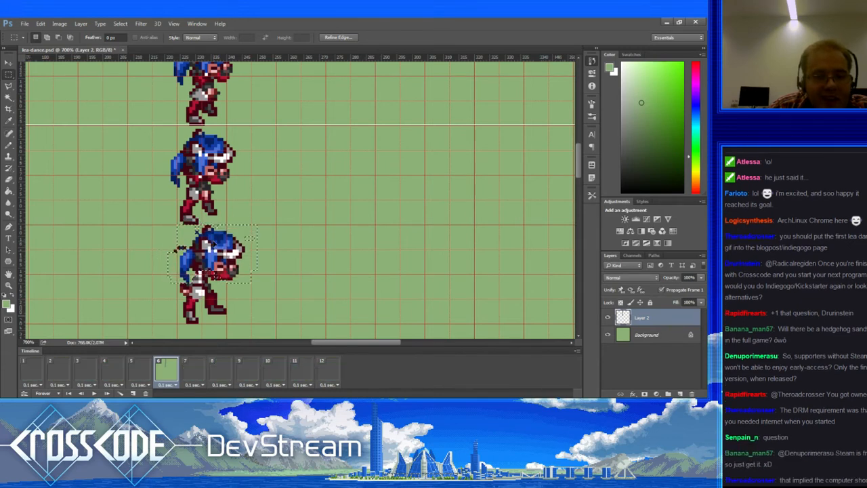
key("ctrl+Up")
key("ctrl+Left")
key("ctrl+Up")
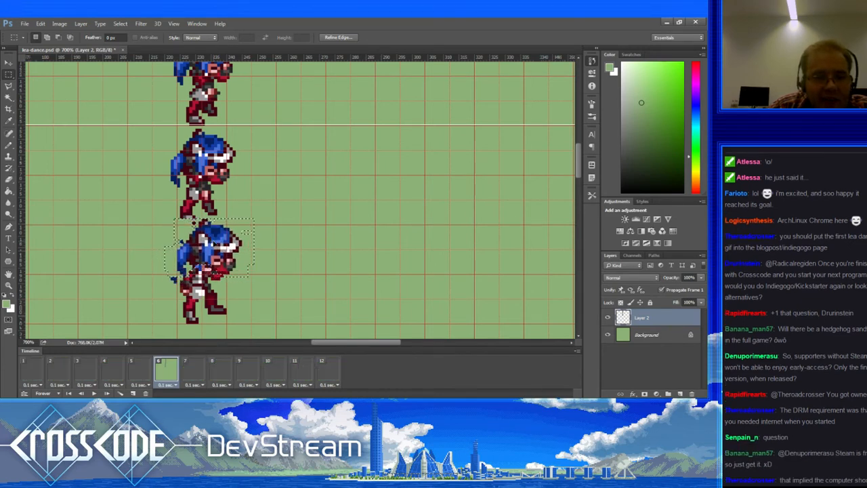
key("ctrl+Left")
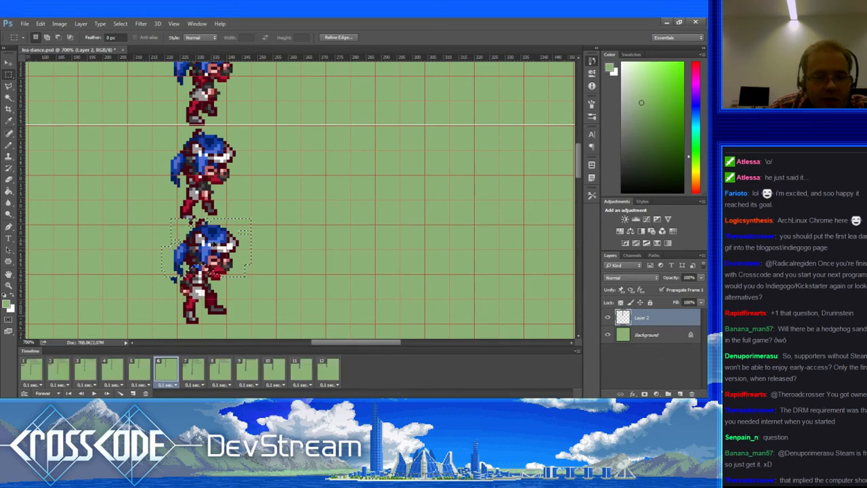
key("ctrl+Left")
key("ctrl+Right")
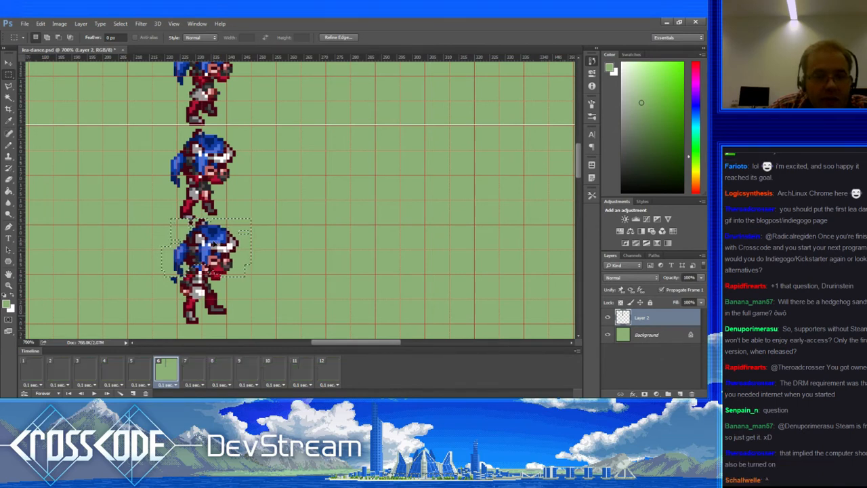
key("ctrl+Left")
key("ctrl+Down")
key("ctrl+Down")
key("ctrl+d")
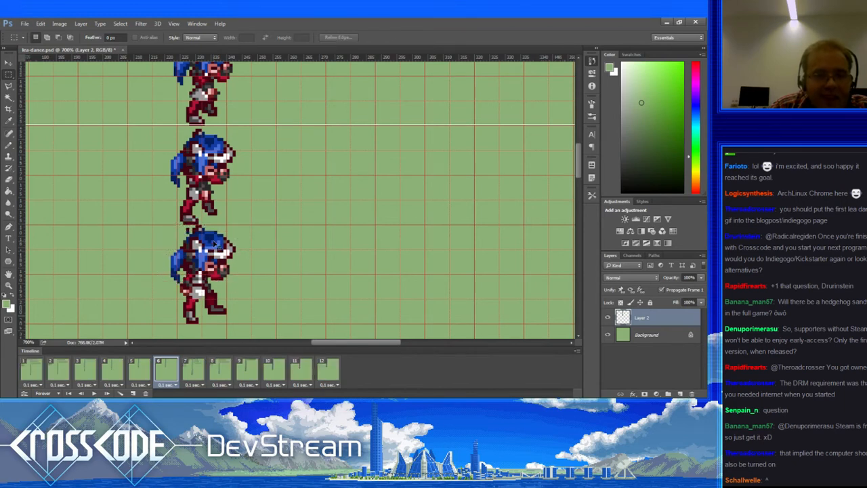
key("b")
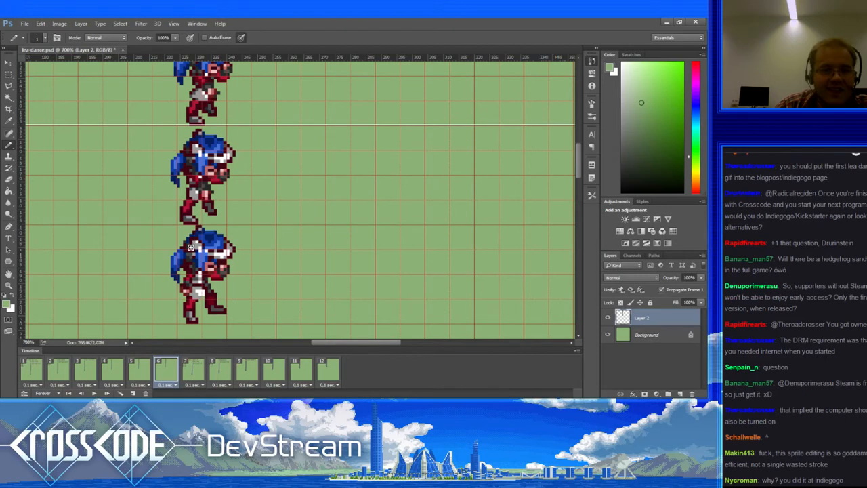
Step: Sample the suit's dark red and background green, then step through frames 5–12 and around to frame 6
left_click(198, 226, "alt")
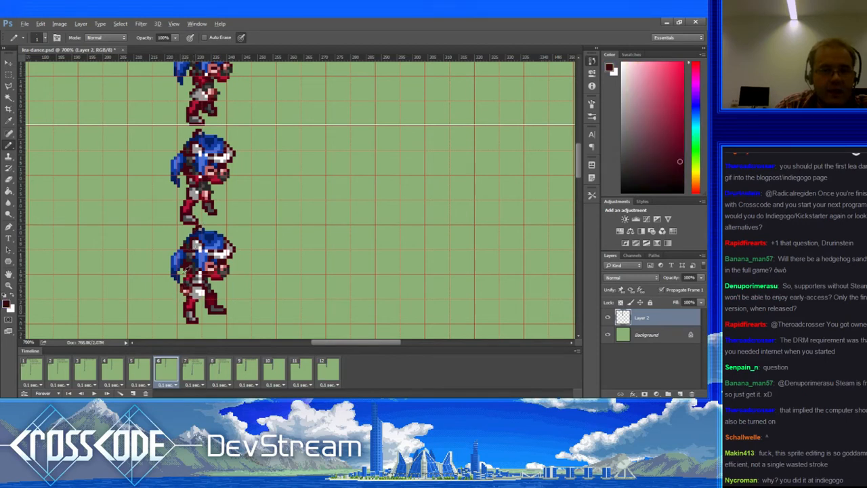
left_click(188, 272, "alt")
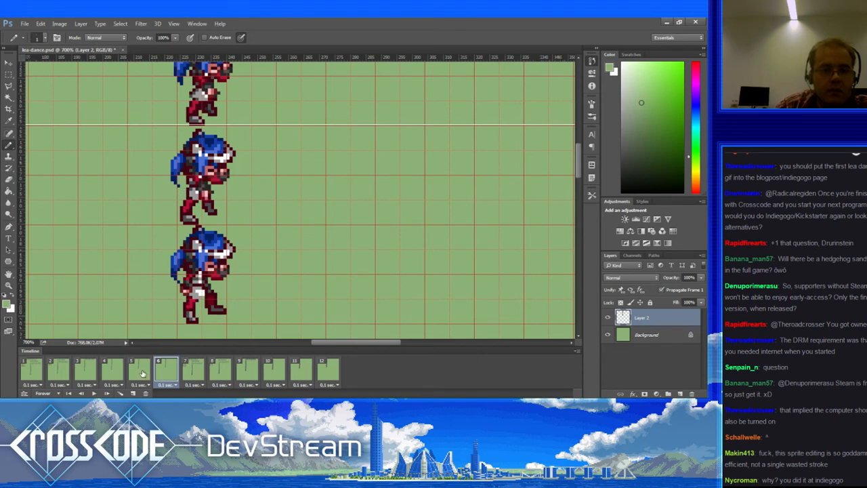
left_click(141, 371)
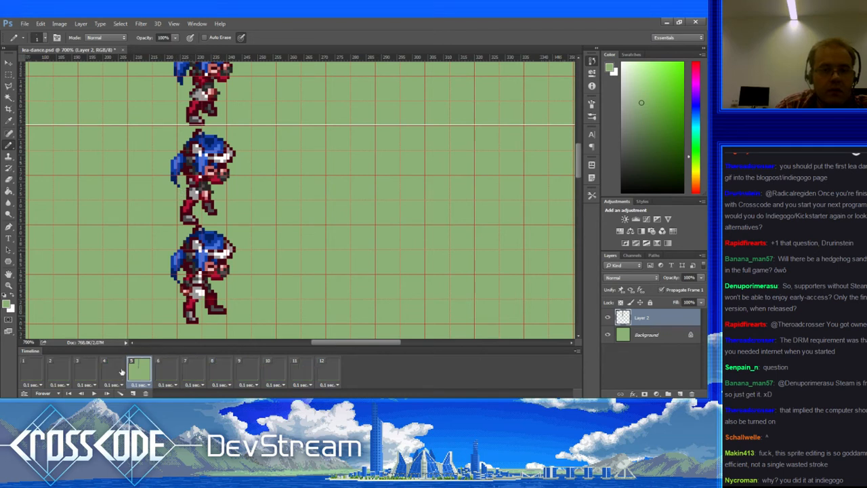
left_click(166, 371)
left_click(193, 369)
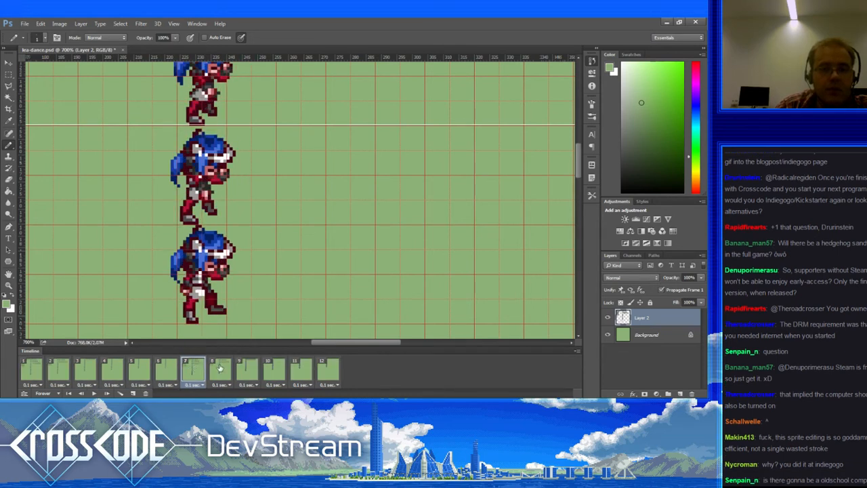
left_click(220, 368)
left_click(248, 372)
left_click(274, 374)
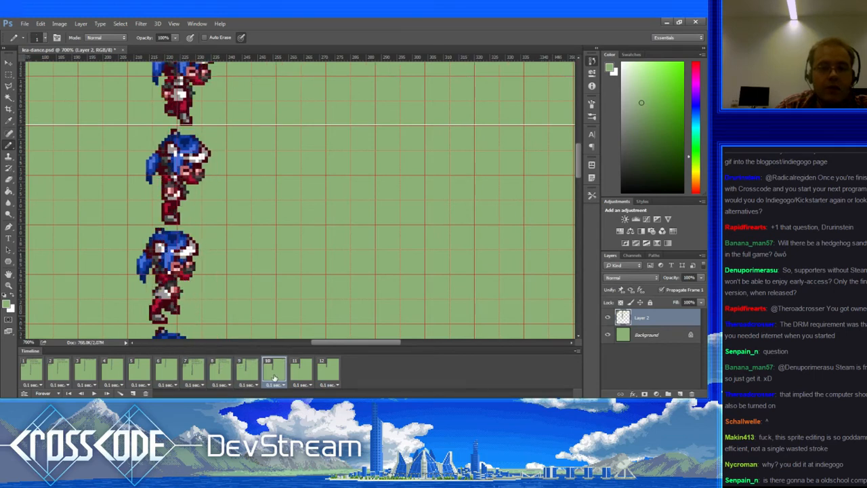
left_click(299, 374)
left_click(328, 371)
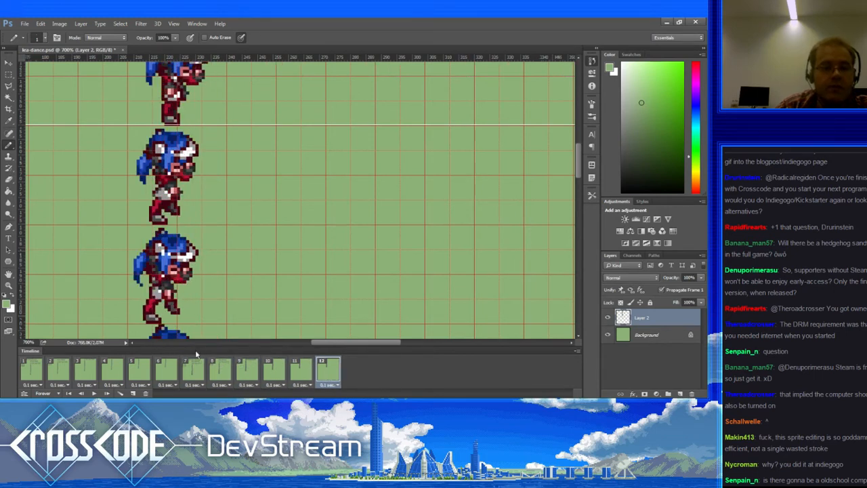
left_click(32, 370)
left_click(55, 369)
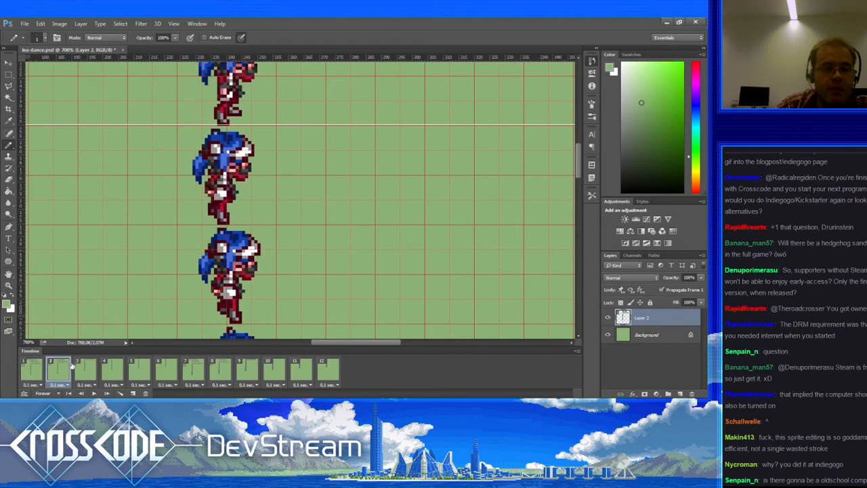
left_click(90, 372)
left_click(115, 369)
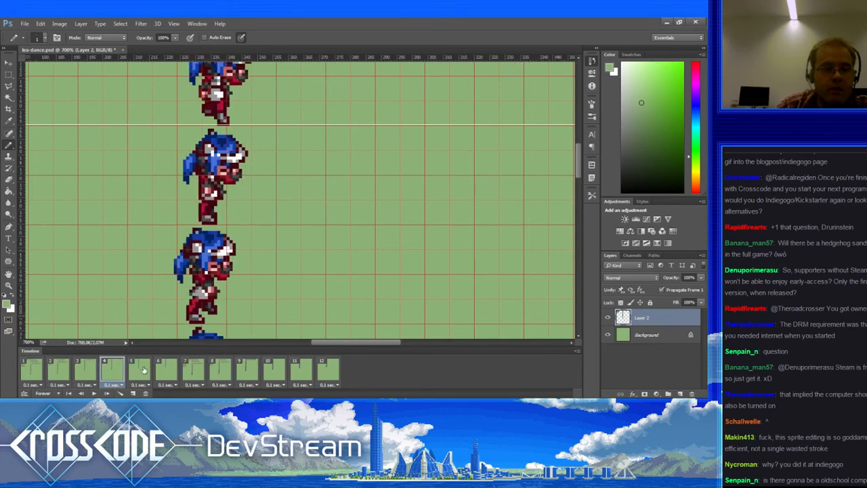
left_click(139, 369)
left_click(163, 368)
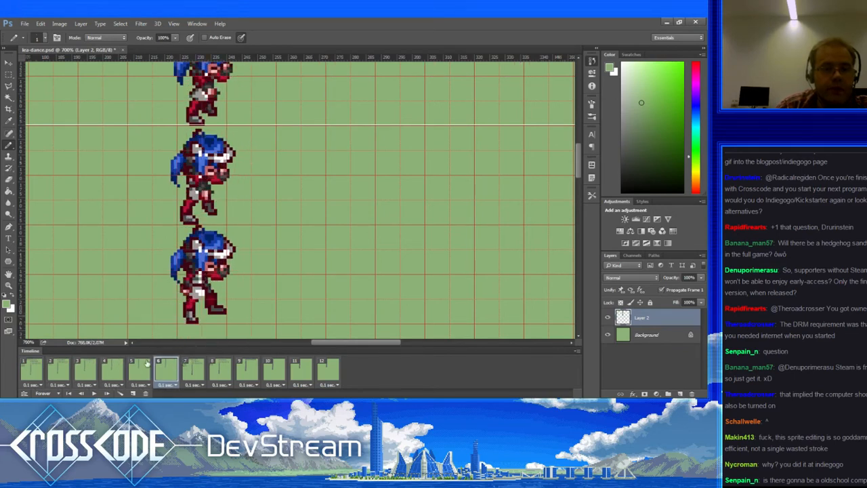
left_click(145, 366)
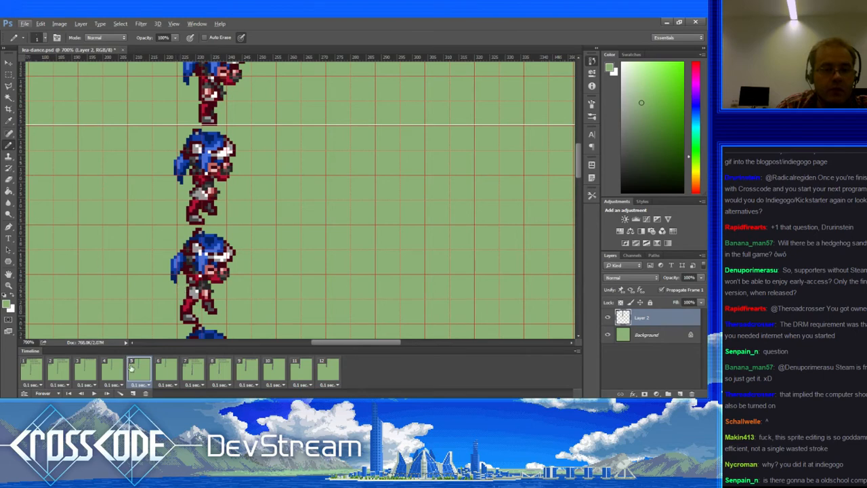
left_click(173, 366)
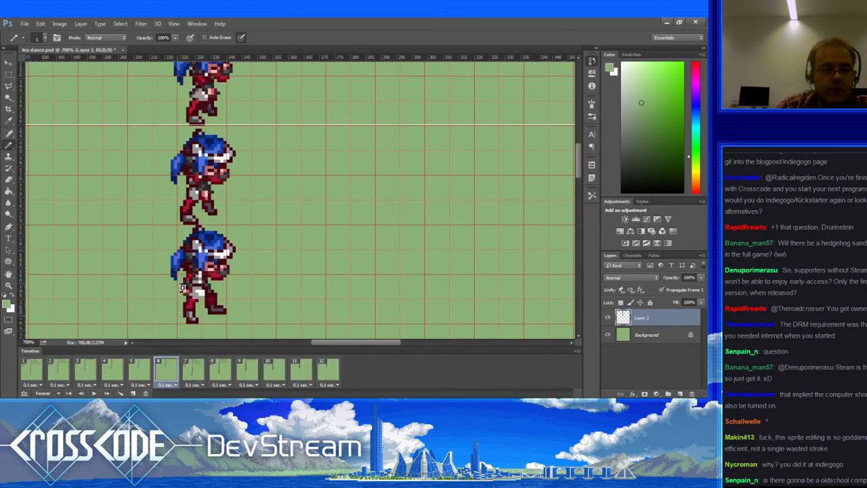
Step: Cycle again through frames 7–12 and around to frame 7
left_click(193, 367)
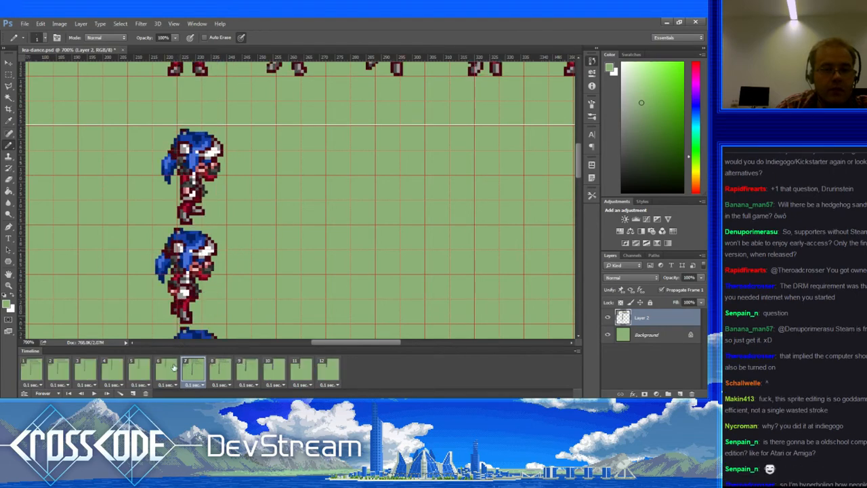
left_click(221, 368)
left_click(247, 368)
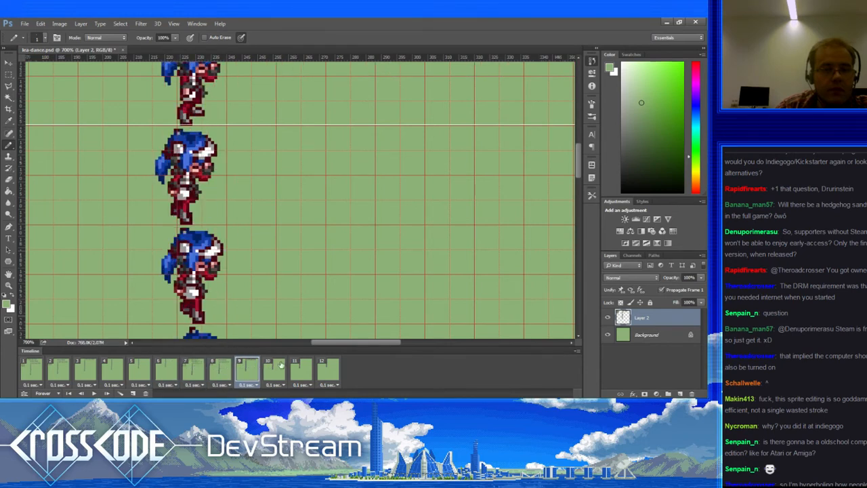
left_click(277, 368)
left_click(303, 369)
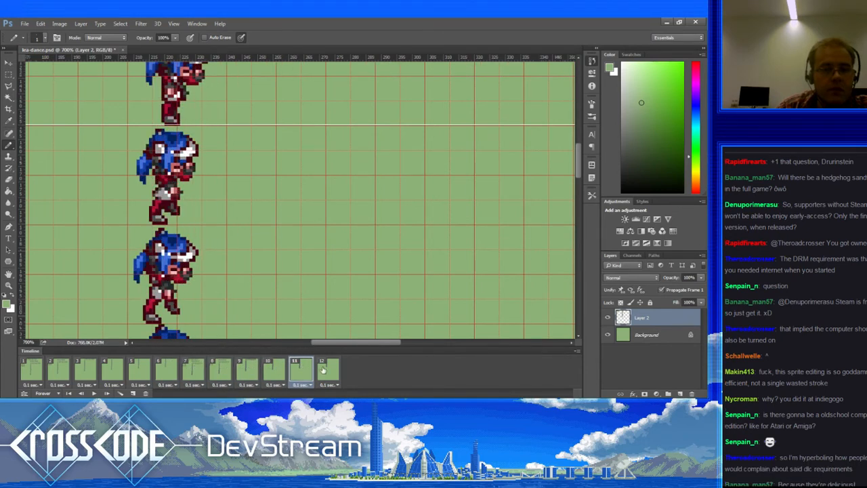
left_click(323, 369)
left_click(39, 364)
left_click(60, 367)
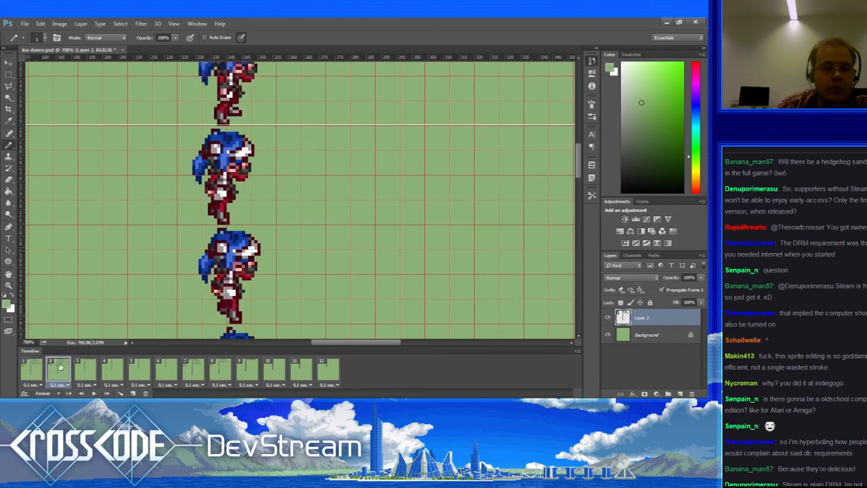
left_click(80, 368)
left_click(109, 366)
left_click(133, 366)
left_click(161, 367)
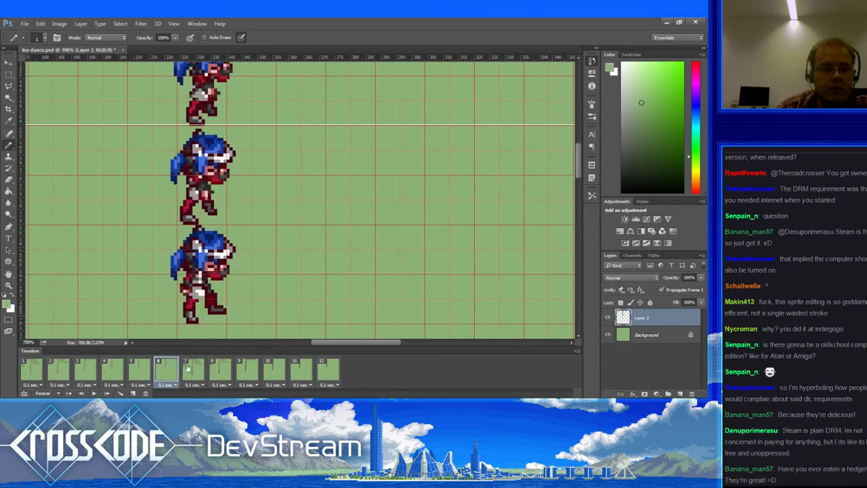
left_click(193, 368)
Step: Review frames 1 through 12 in order, then loop through frames 1–4 and settle on frame 3
left_click(31, 366)
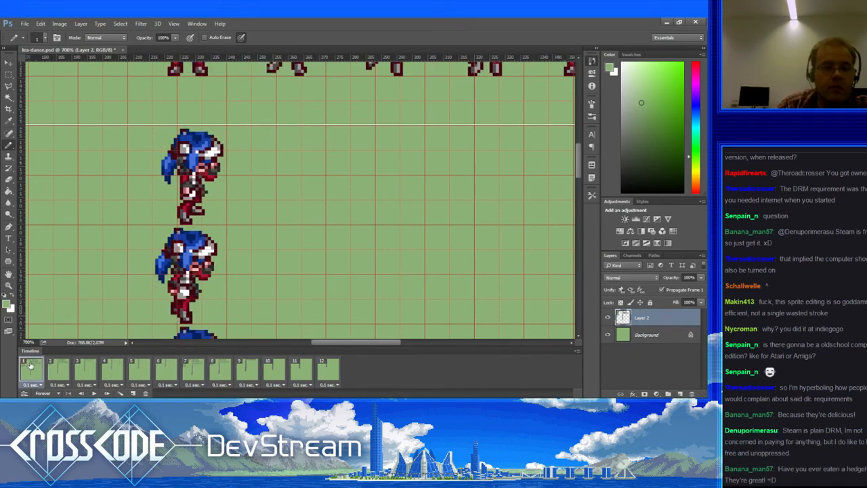
left_click(58, 368)
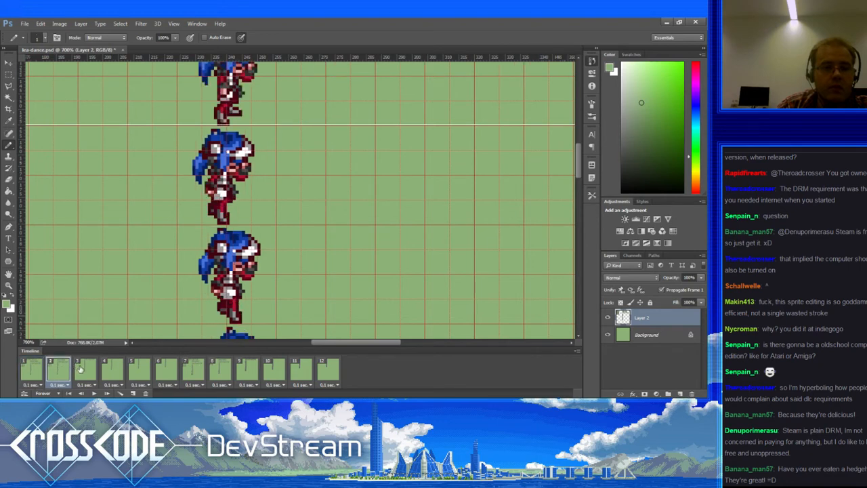
left_click(80, 368)
left_click(112, 370)
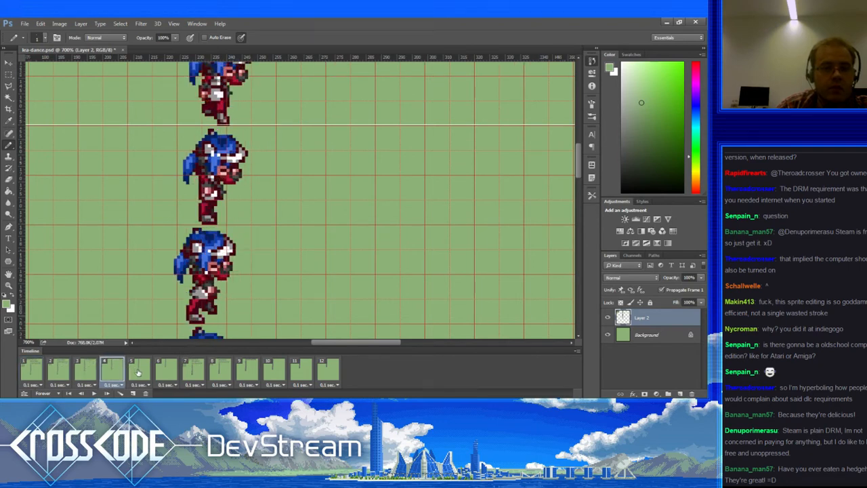
left_click(139, 373)
left_click(173, 373)
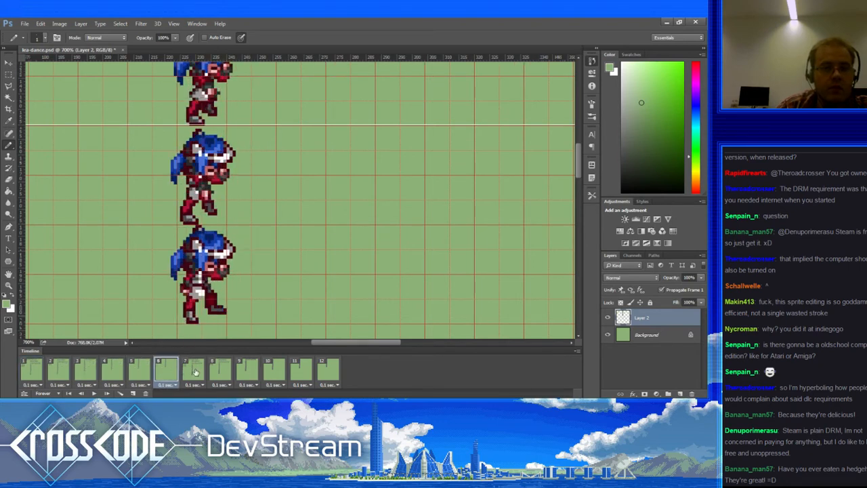
left_click(196, 372)
left_click(221, 368)
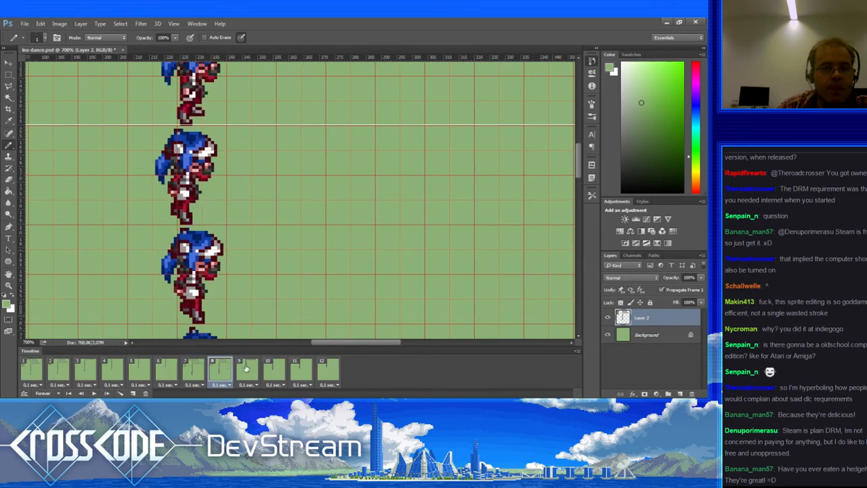
left_click(247, 368)
left_click(274, 367)
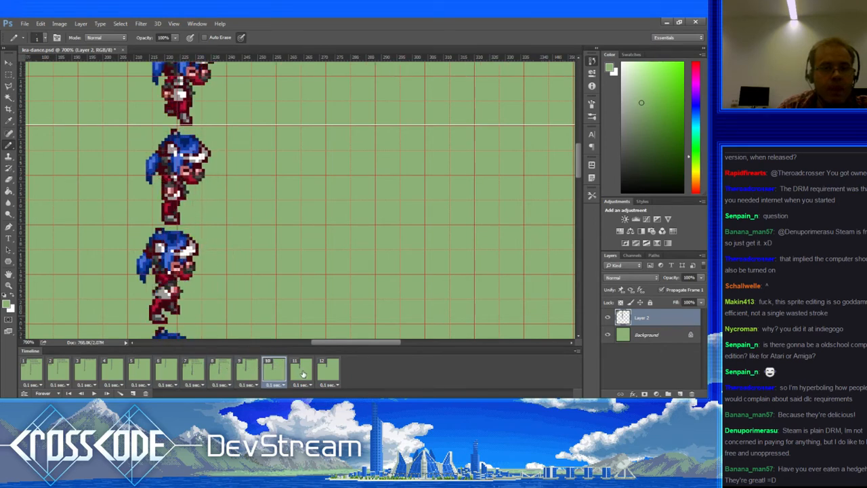
left_click(304, 373)
left_click(327, 378)
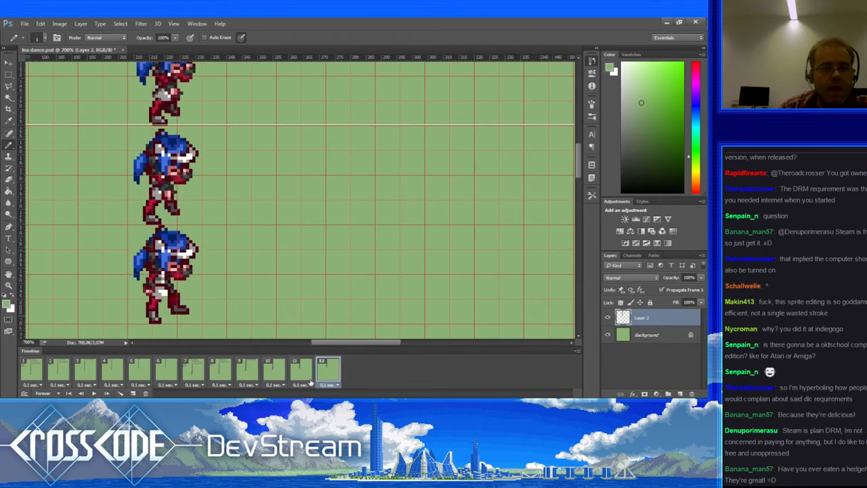
left_click(39, 370)
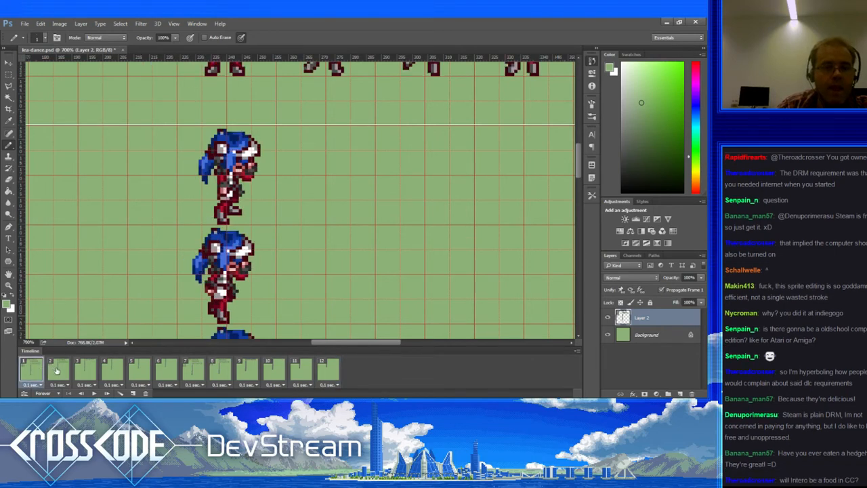
left_click(57, 372)
left_click(86, 372)
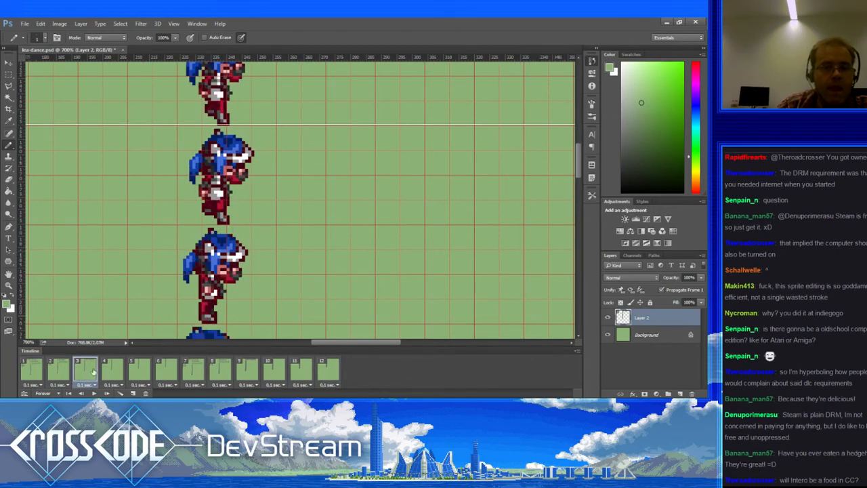
left_click(114, 374)
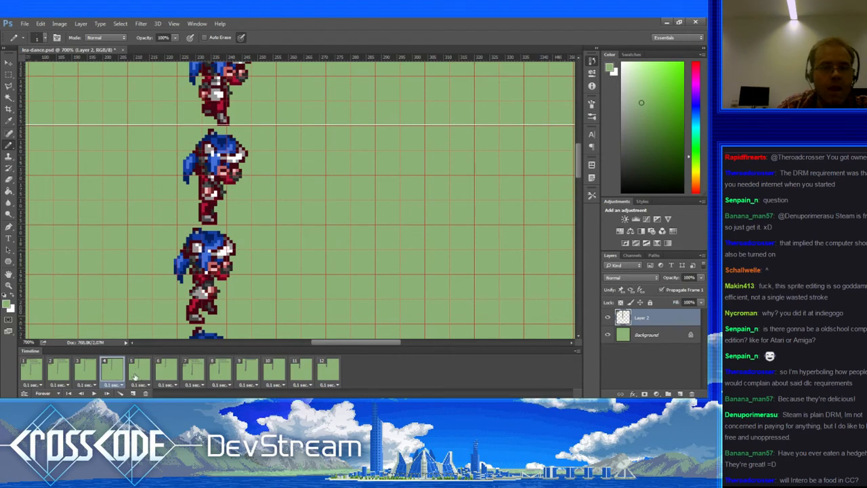
left_click(61, 370)
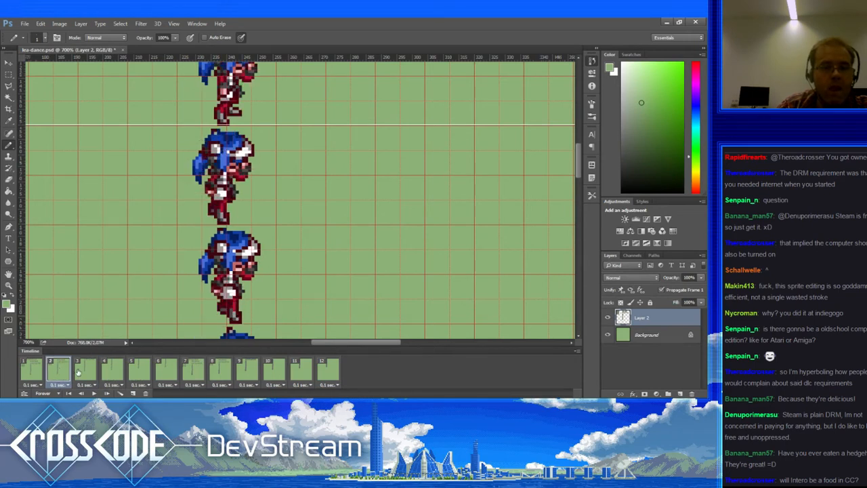
left_click(84, 372)
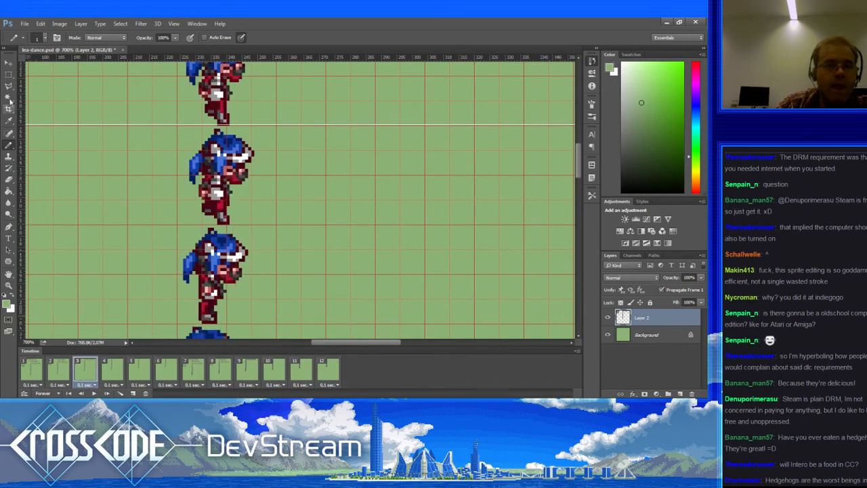
Step: Move a lower sprite's head up onto frame 3's top sprite and nudge it down three pixels
key("m")
left_click_drag(109, 171, 123, 256)
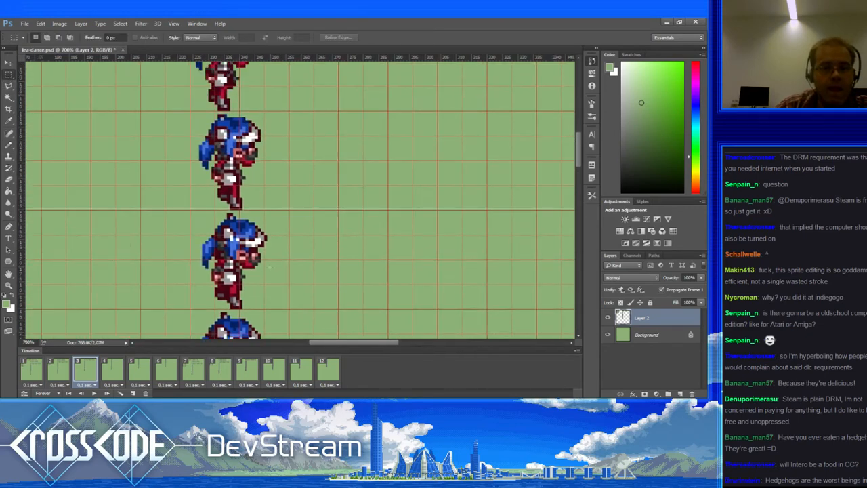
left_click_drag(273, 269, 204, 218)
scroll(231, 248, "up", 4)
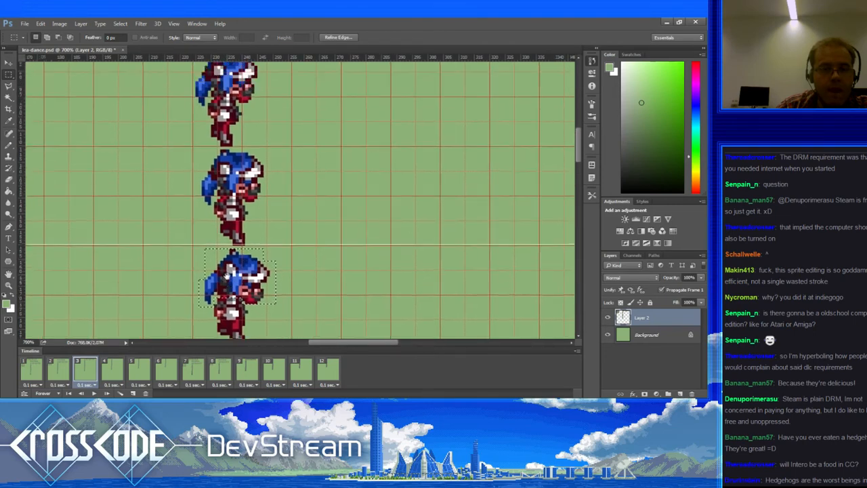
scroll(248, 283, "up", 1)
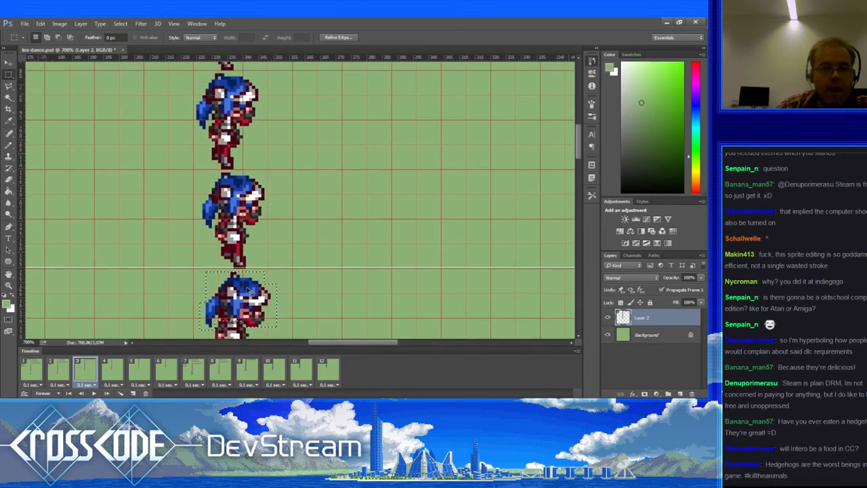
left_click_drag(246, 292, 244, 83)
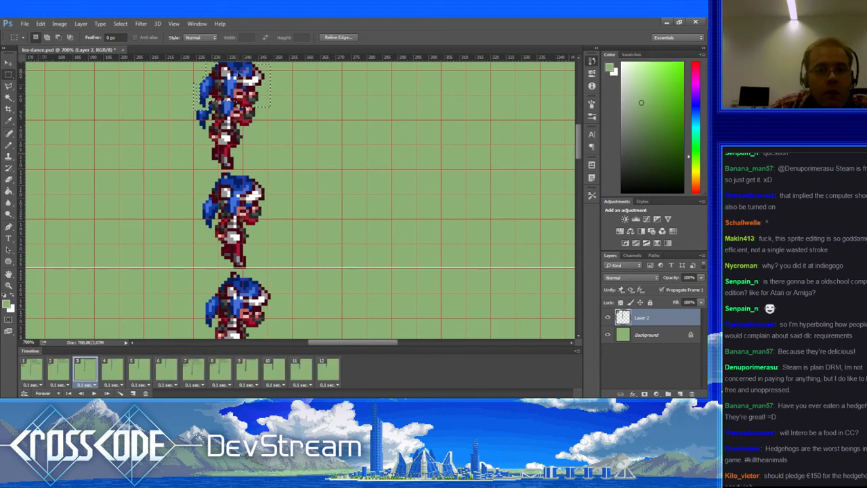
key("ctrl+Down")
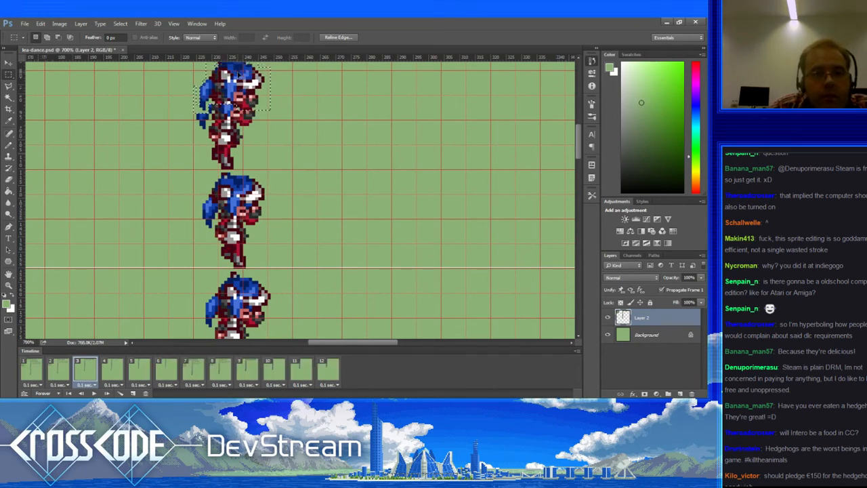
key("ctrl+Down")
key("ctrl+Down")
key("ctrl+Down")
key("ctrl+Down")
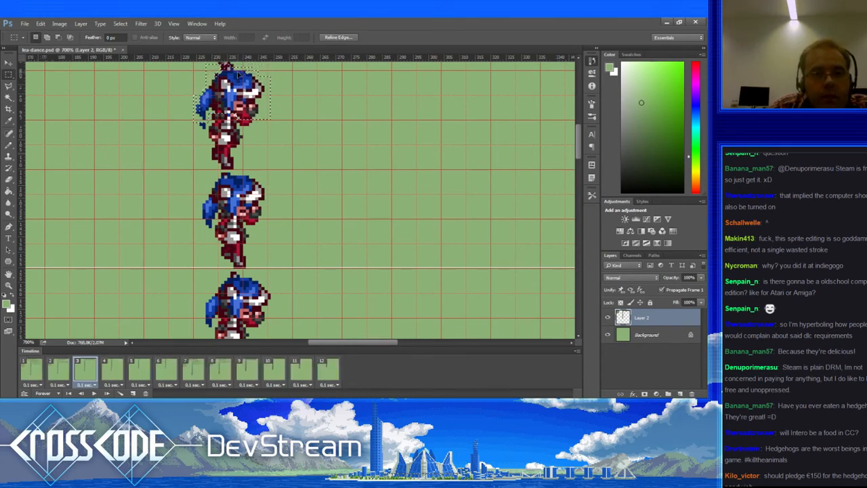
key("ctrl+Down")
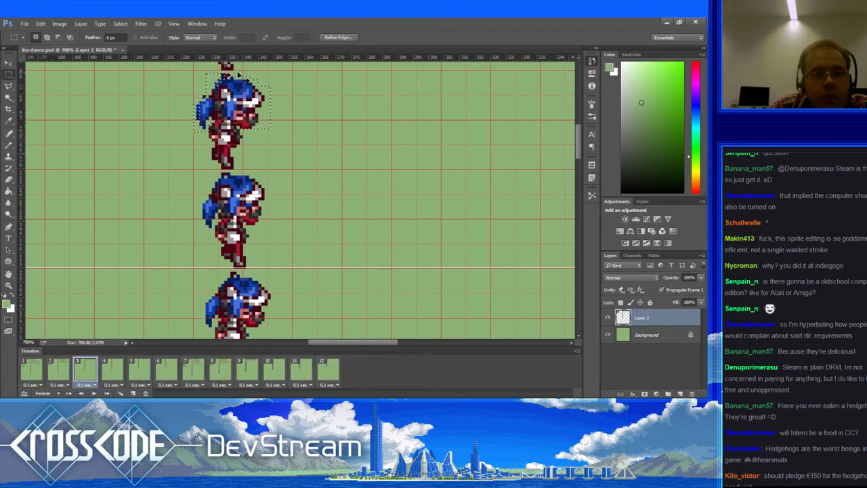
left_click(17, 145)
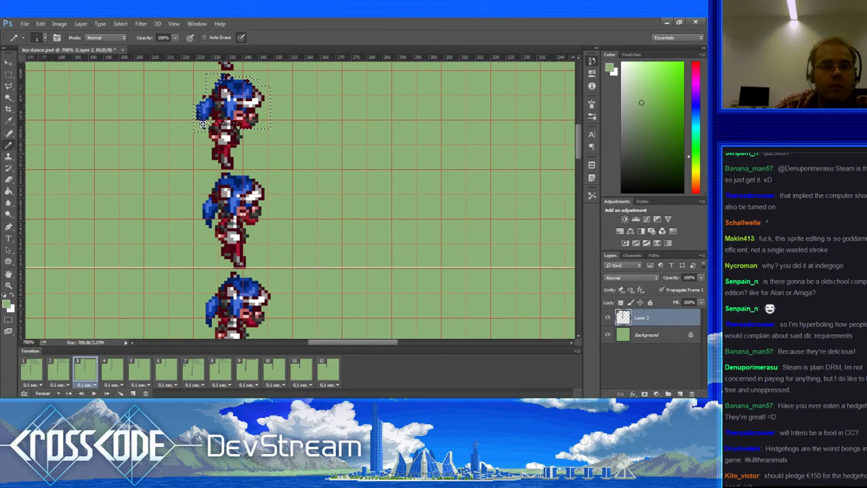
Step: Deselect, sample the hair's light blue as drawing colour, and return to frame 1
key("ctrl+d")
left_click(204, 107, "alt")
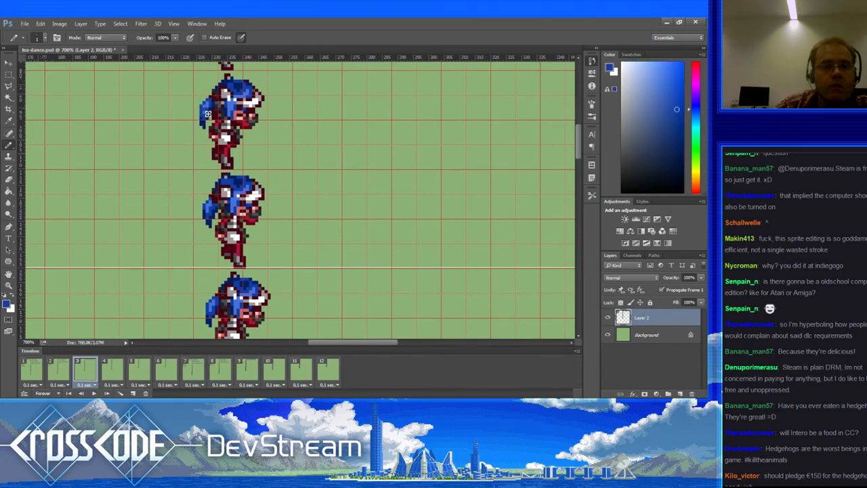
left_click(208, 110, "alt")
mouse_move(215, 153)
left_mouse_down()
mouse_move(198, 177)
mouse_move(209, 164)
left_mouse_up()
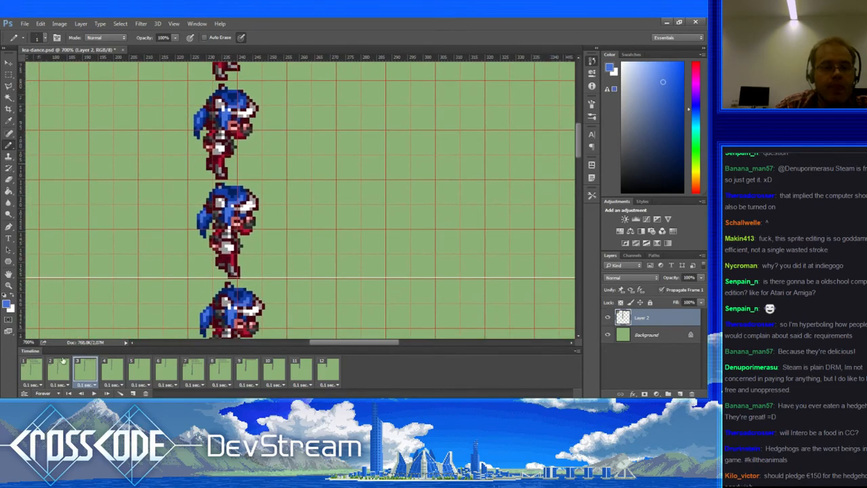
left_click(34, 370)
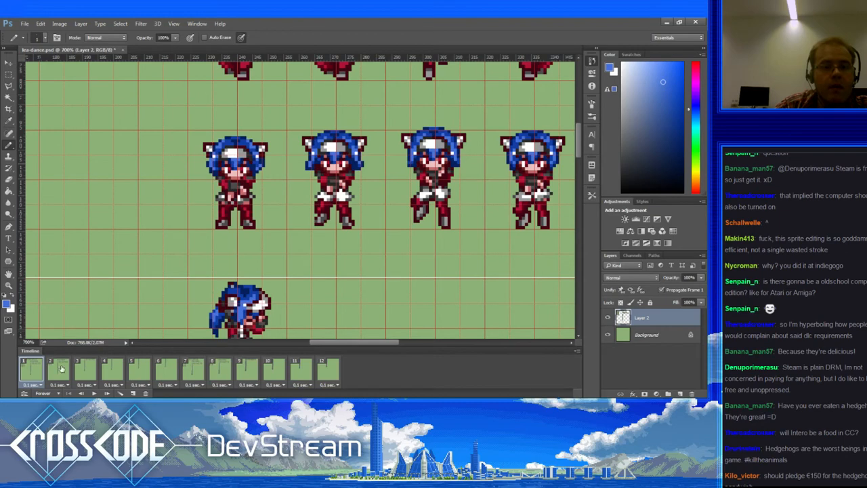
Step: Bring the lower sprites into view and review dance frames 1 through 5 in turn
left_click(61, 368)
left_click(40, 367)
left_click_drag(157, 276, 152, 118)
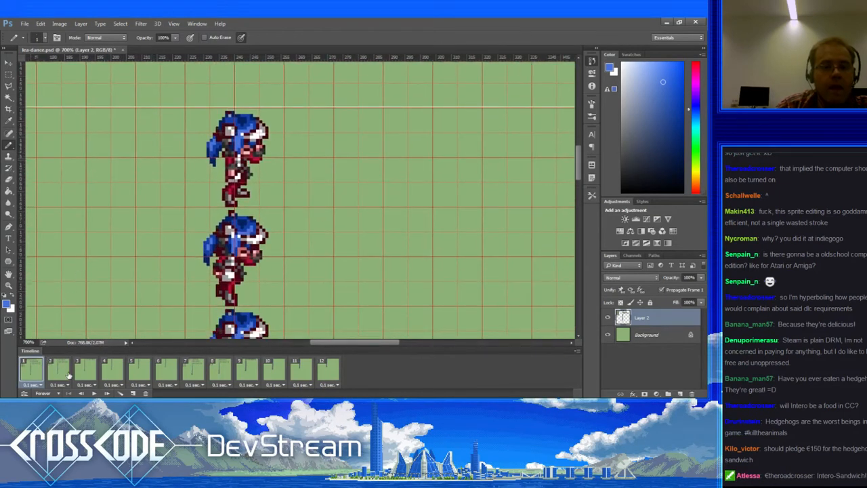
left_click(62, 371)
left_click(86, 374)
left_click(112, 367)
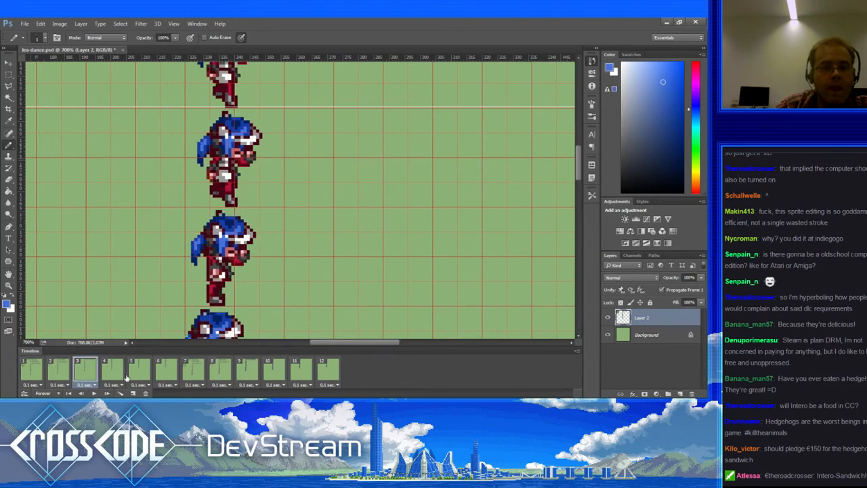
left_click(133, 375)
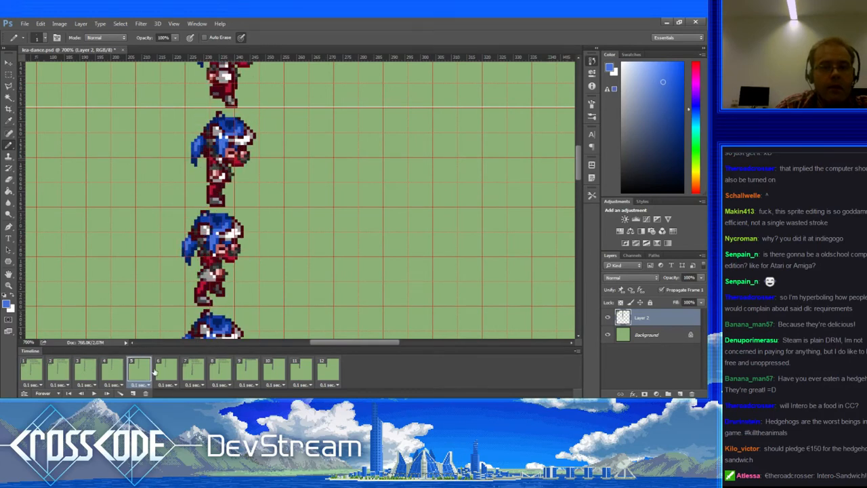
Step: Review frames 6 through 11, then return to frame 1 and play the dance animation
left_click(164, 372)
left_click(191, 373)
left_click(223, 372)
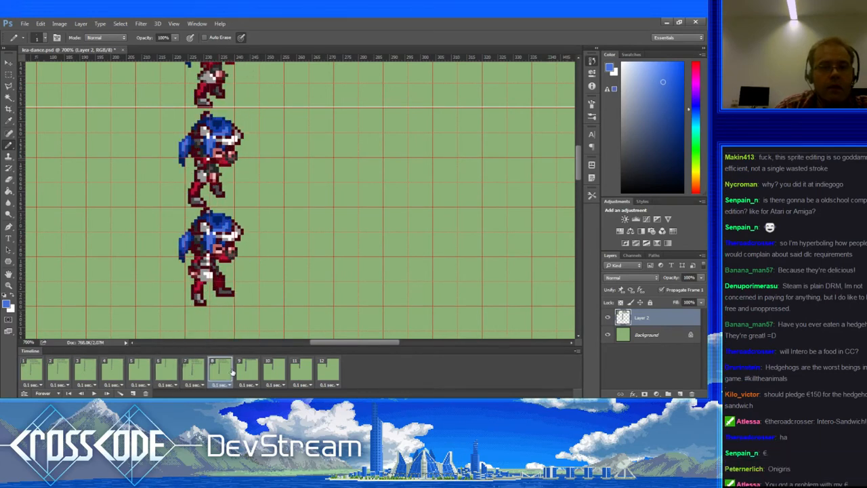
left_click(255, 368)
left_click(280, 370)
left_click(302, 368)
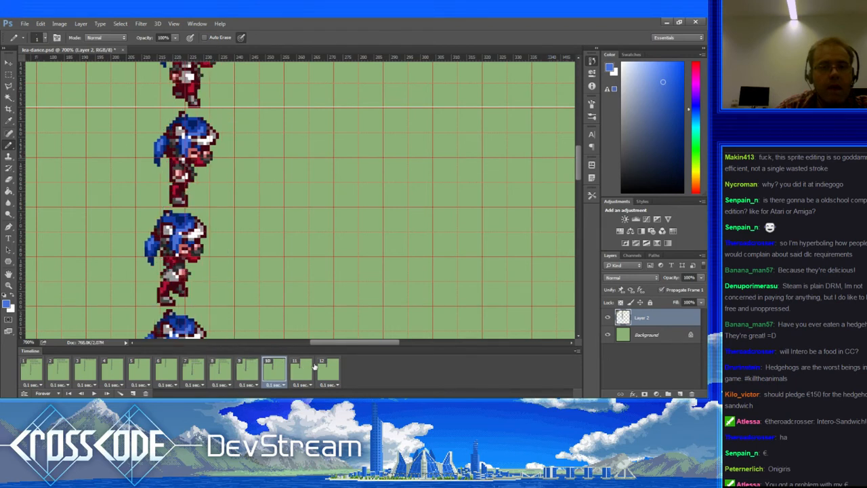
left_click(38, 372)
left_click(94, 394)
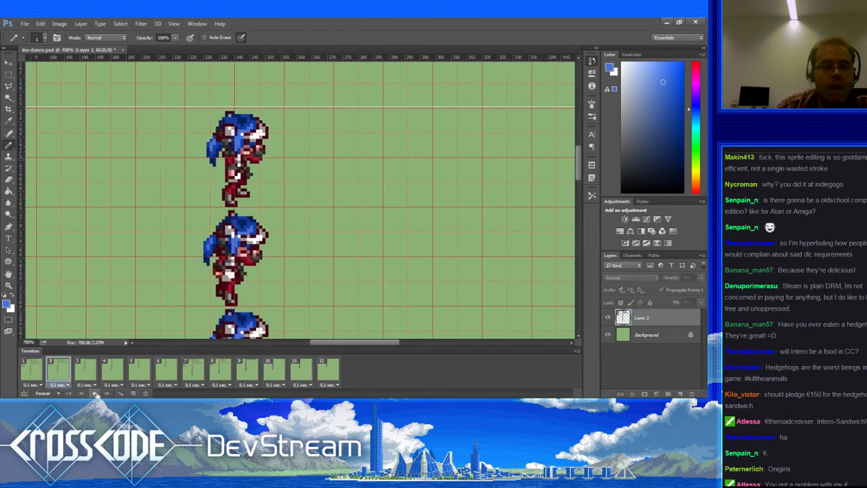
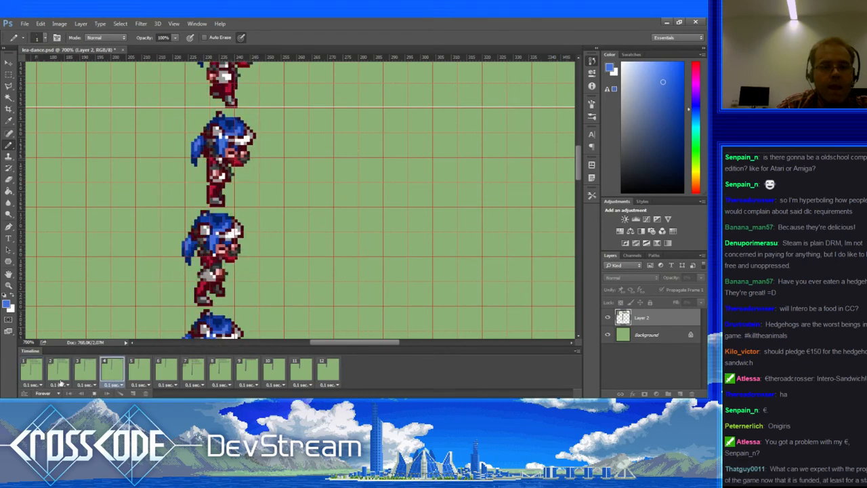
Step: Stop the dance playback, compare frames 1, 2 and 3, and settle on frame 2
left_click(40, 376)
left_click(58, 372)
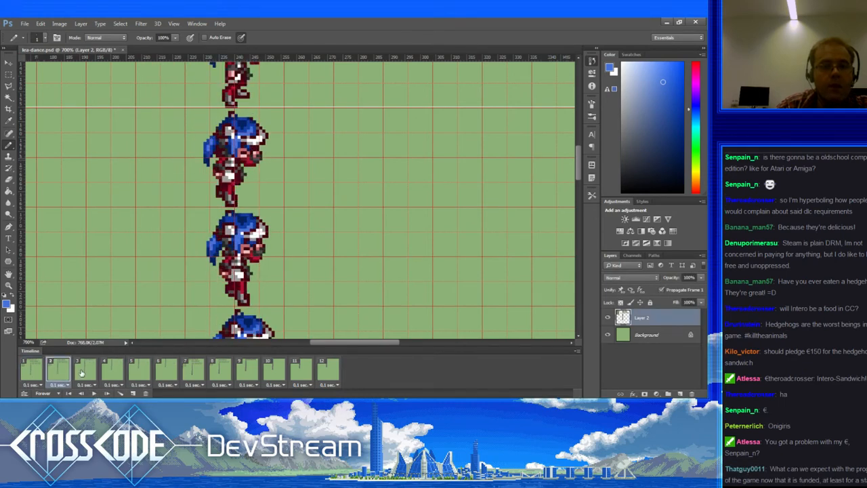
left_click(84, 373)
left_click(53, 371)
left_click(40, 369)
left_click(58, 372)
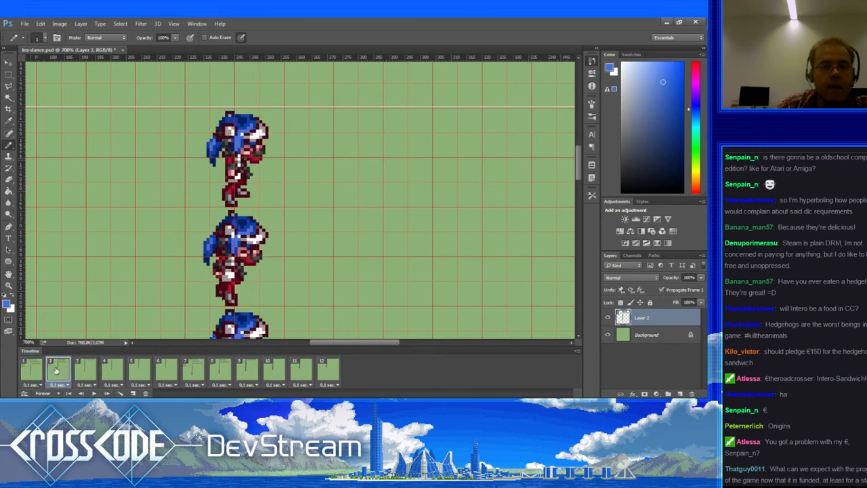
Step: On frame 1, place a rectangular selection around the middle sprite's head
key("m")
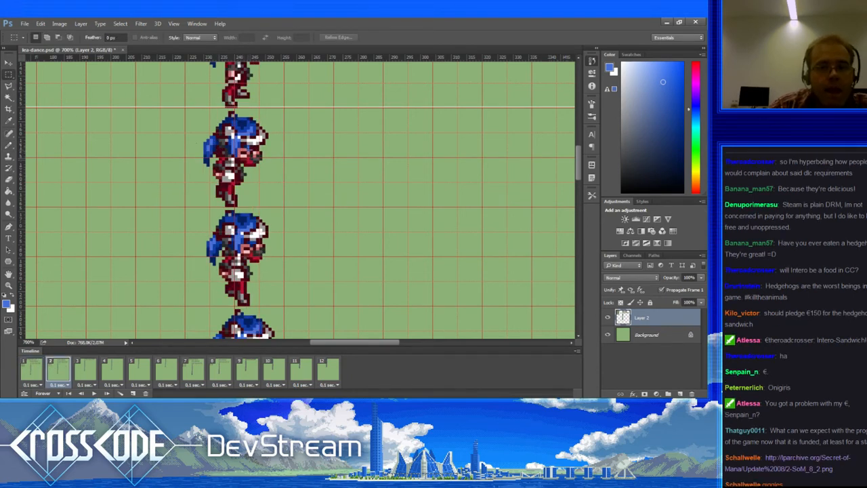
key("ctrl+a")
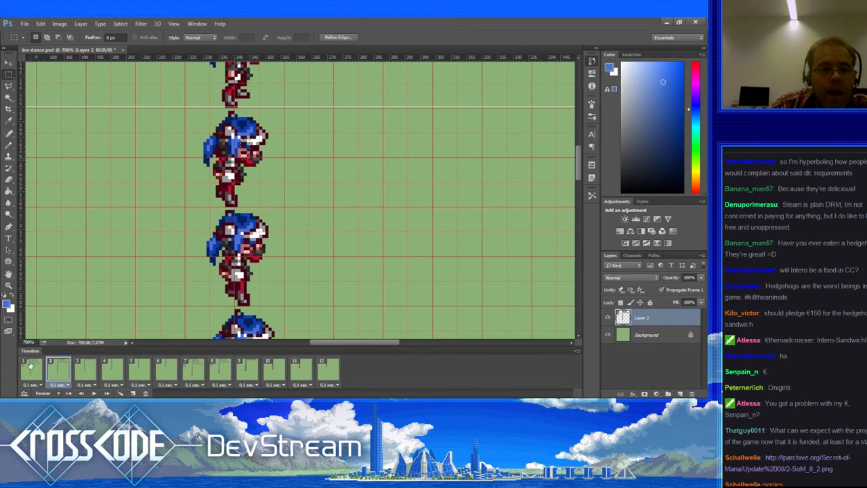
left_click(33, 371)
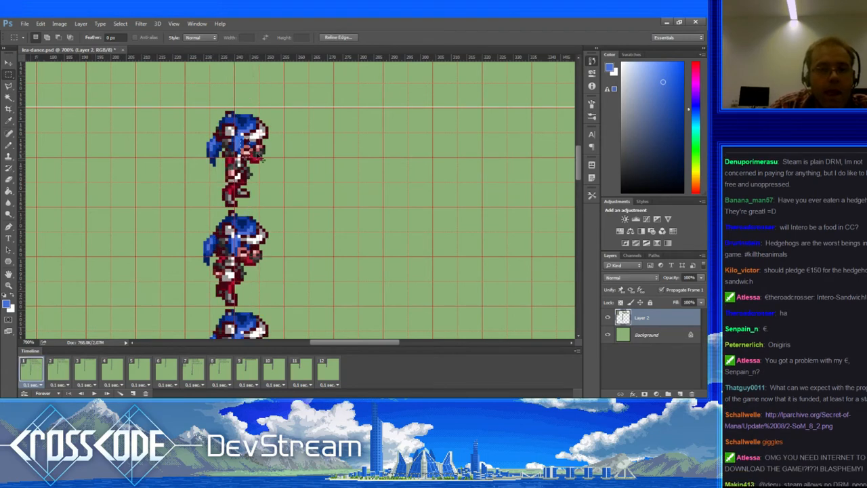
key("ctrl+d")
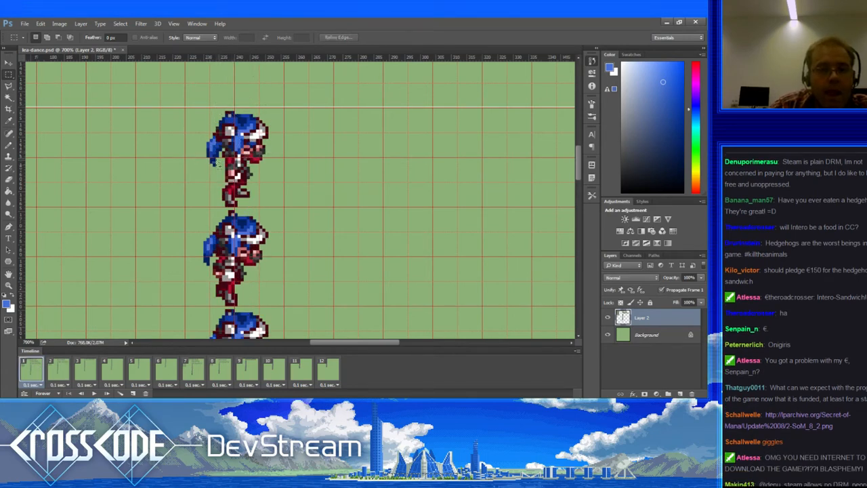
key("ctrl+a")
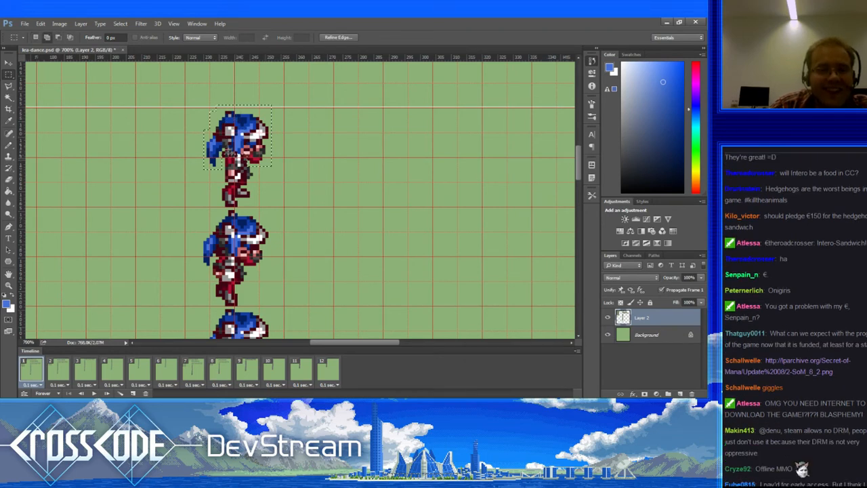
left_click_drag(246, 131, 241, 228)
Step: Nudge the selected head one pixel up and one pixel left
key("Up")
key("Up")
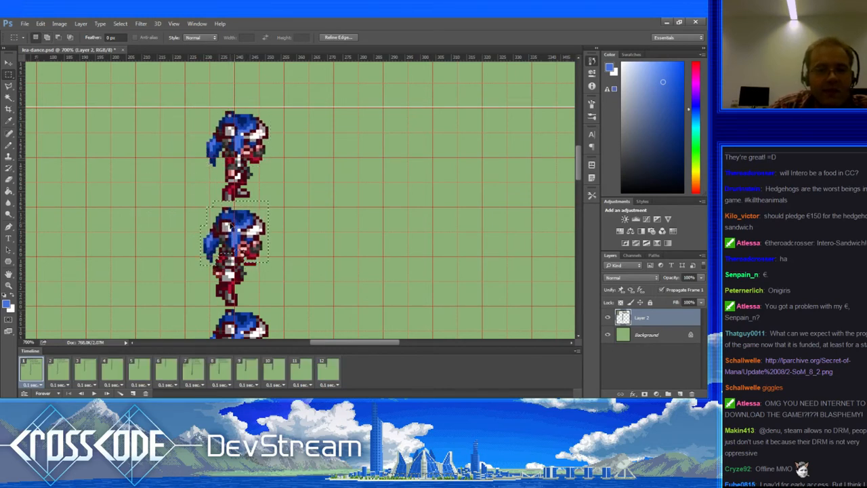
key("Down")
key("Down")
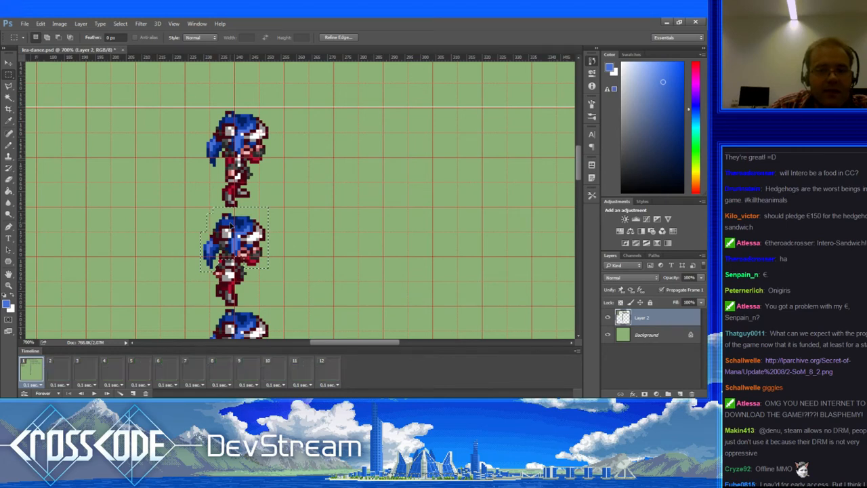
key("Up")
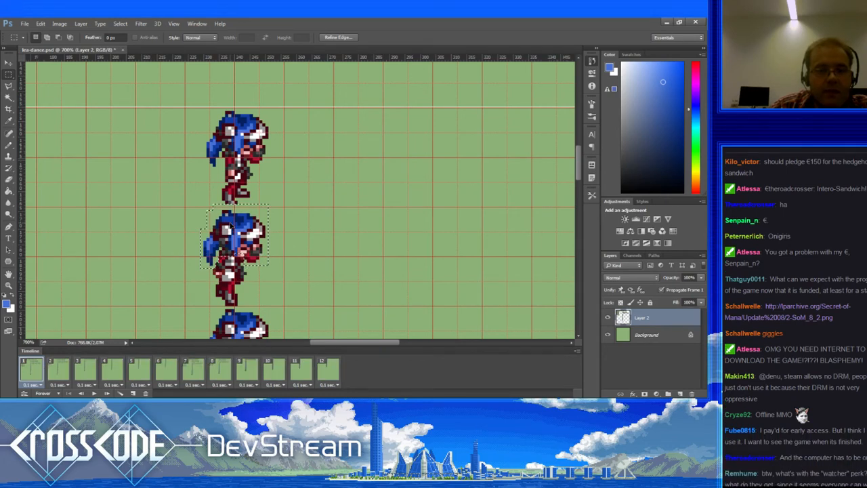
key("Left")
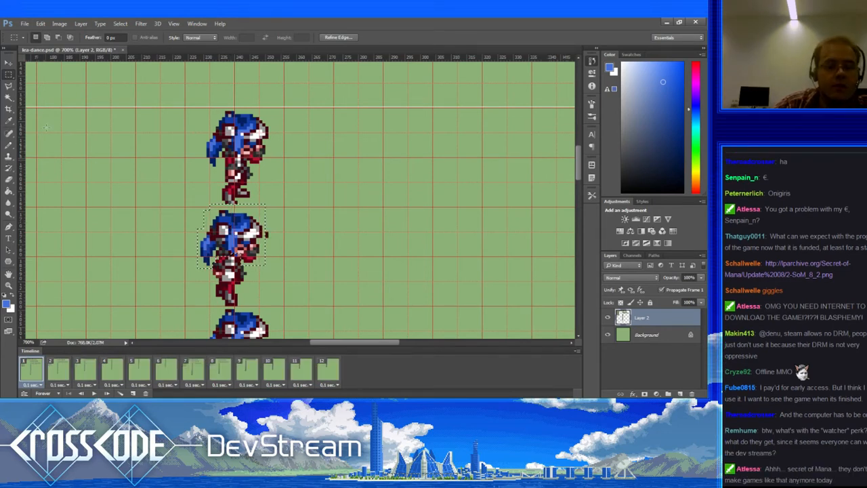
Step: Free-transform the head to 104.55% width and 95.24% height and commit
key("ctrl+t")
mouse_move(232, 241)
left_mouse_down()
mouse_move(236, 261)
mouse_move(232, 242)
left_mouse_up()
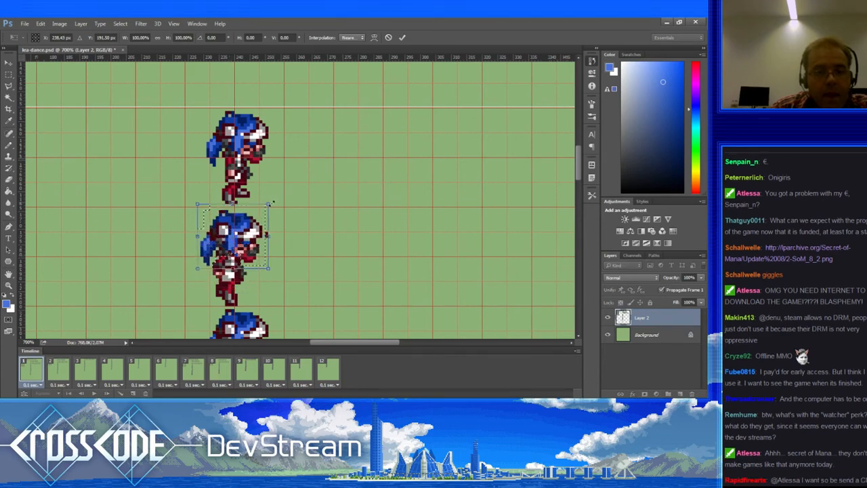
mouse_move(266, 203)
left_mouse_down()
mouse_move(278, 192)
mouse_move(264, 190)
left_mouse_up()
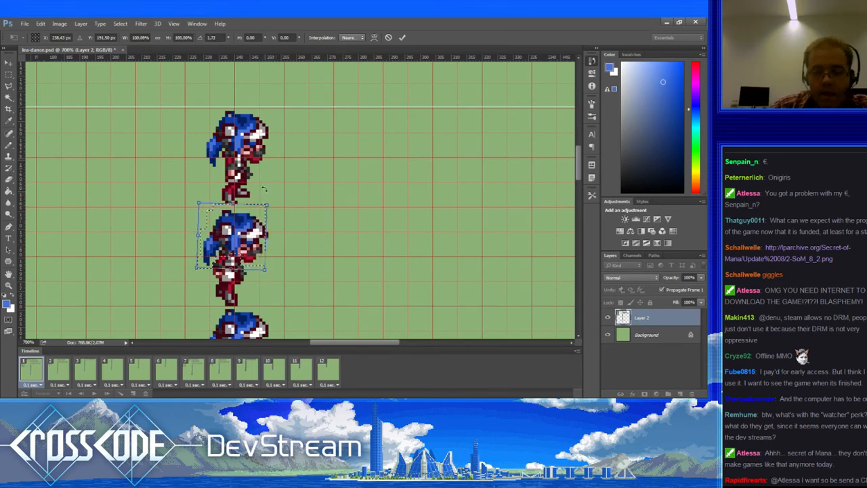
key("Return")
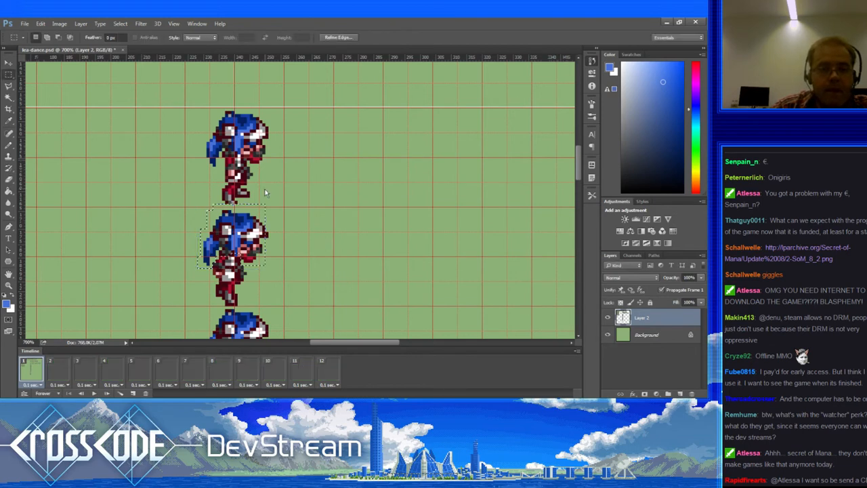
Step: Deselect the head and sample the green background, dark red and dark blue colours with the pencil
key("b")
key("ctrl+d")
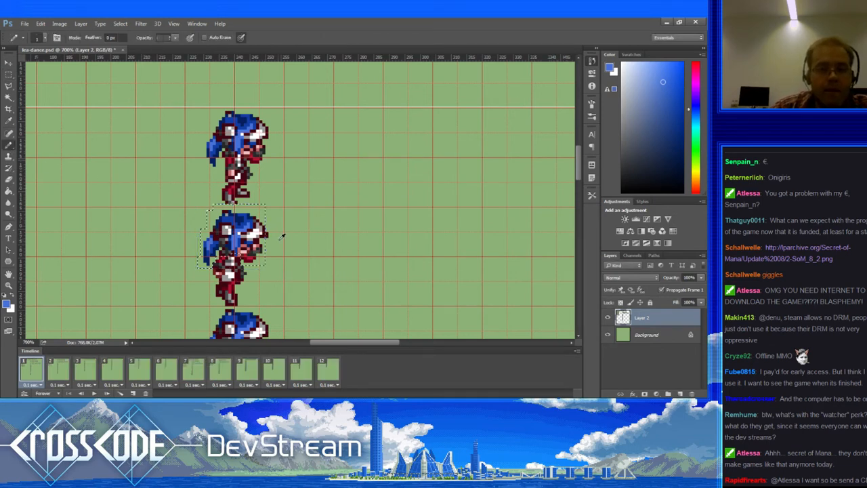
left_click(273, 243, "alt")
left_click(268, 231, "alt")
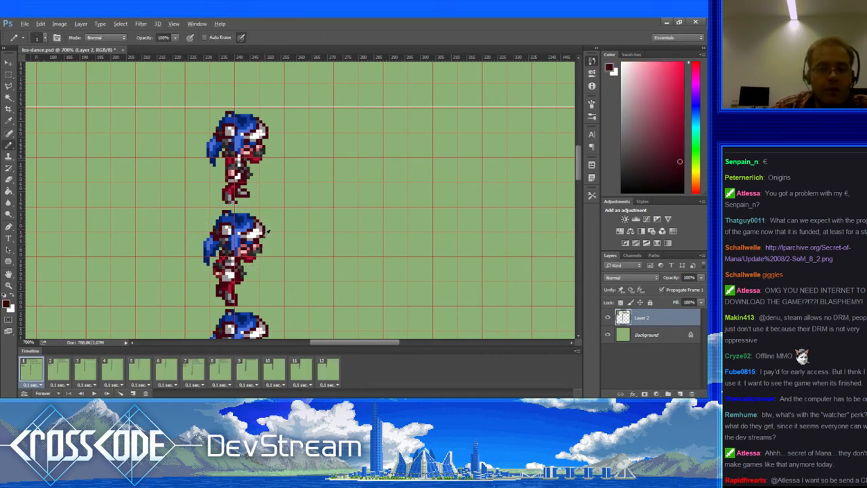
left_click(254, 240, "alt")
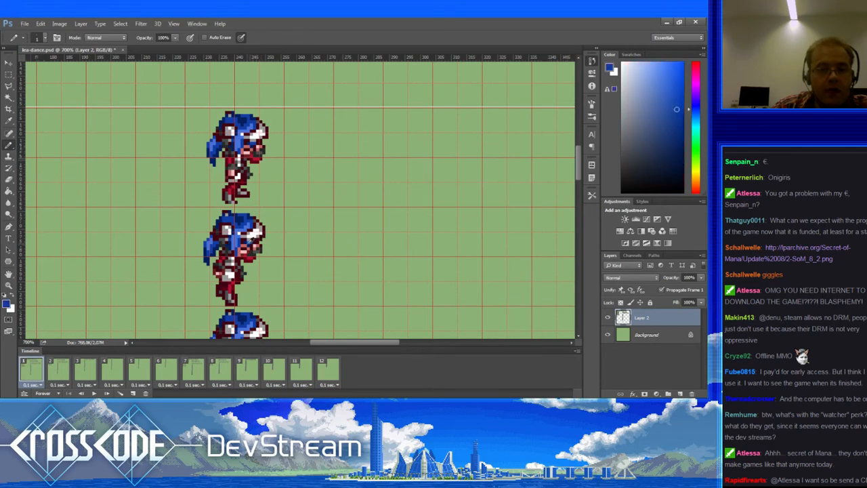
left_click_drag(260, 265, 267, 256)
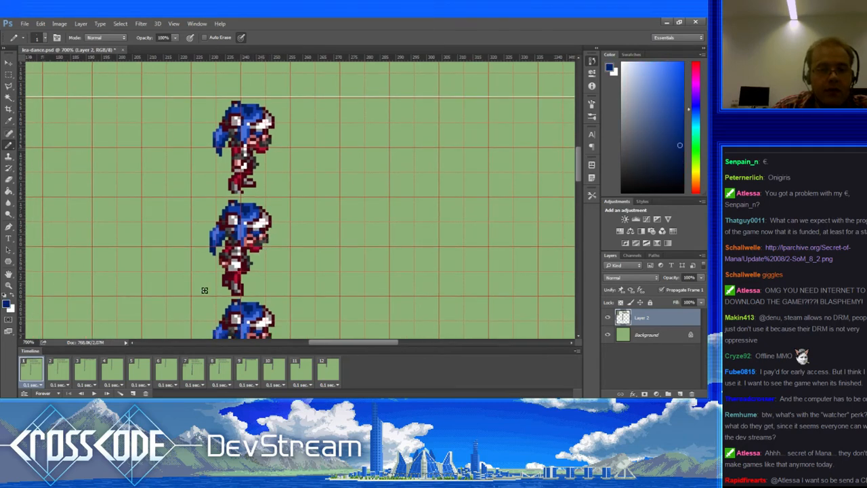
Step: Compare frames 1–3 from frame 2, then sample the sprite's pink and darker red
left_click(54, 371)
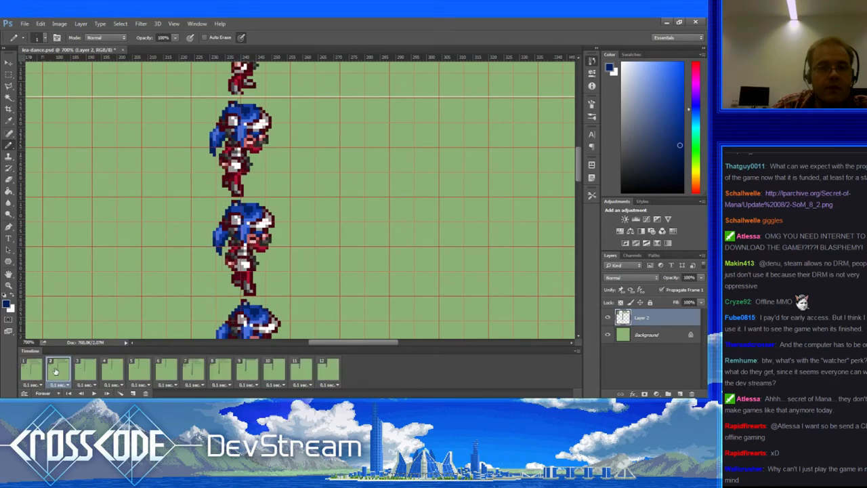
left_click(83, 372)
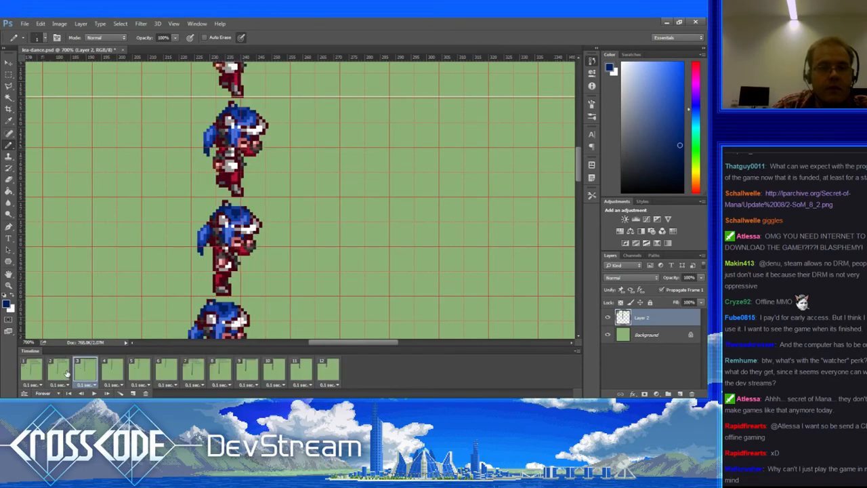
left_click(65, 372)
left_click(42, 374)
left_click(62, 374)
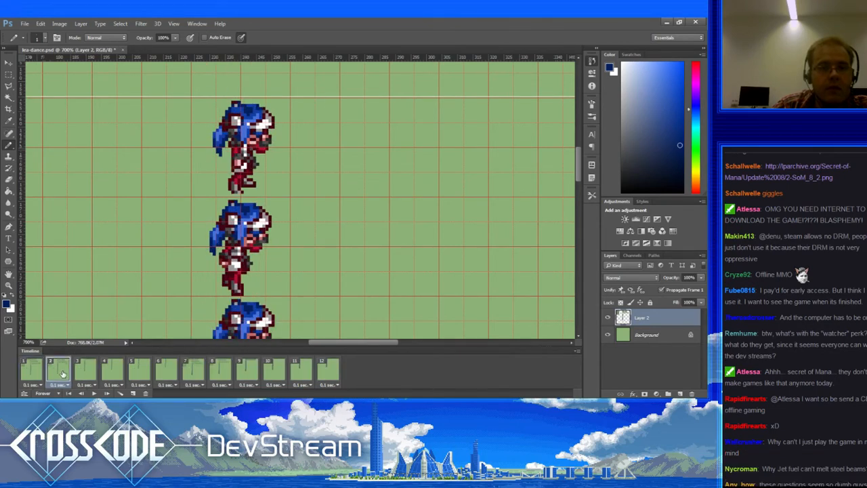
left_click(250, 140, "alt")
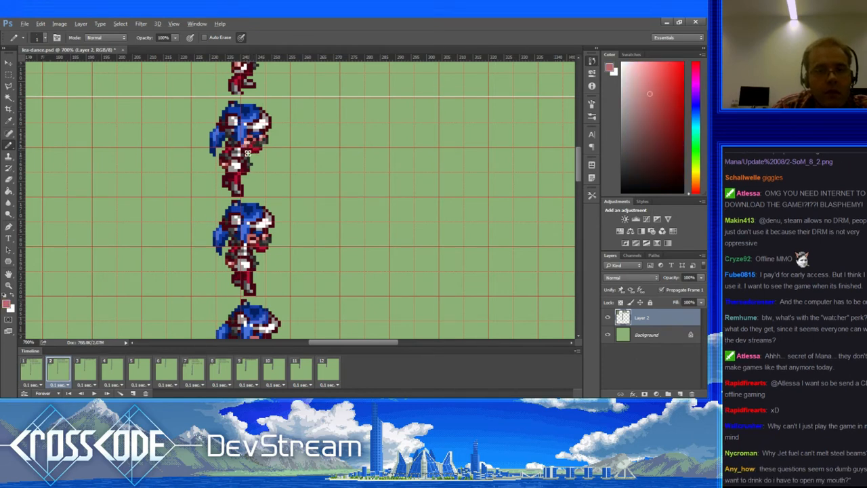
left_click(251, 142, "alt")
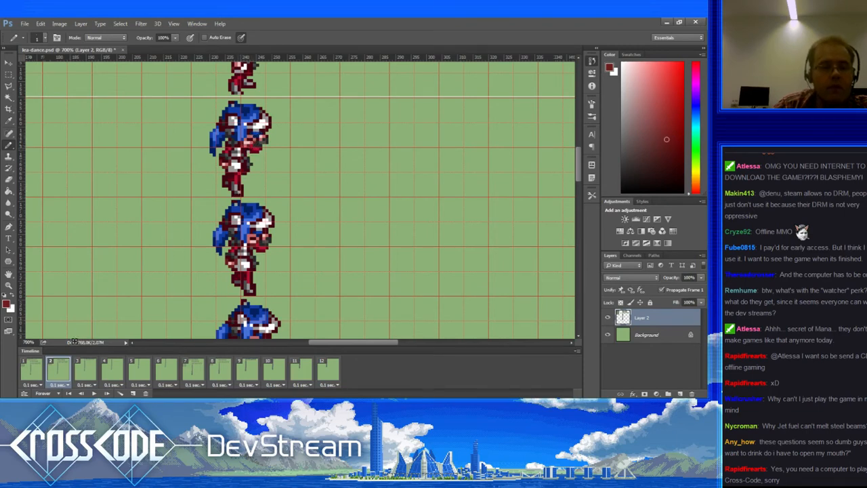
Step: Compare frame 1 with frame 2, then sample the hair blue and face skin tone
left_click(37, 371)
left_click(61, 369)
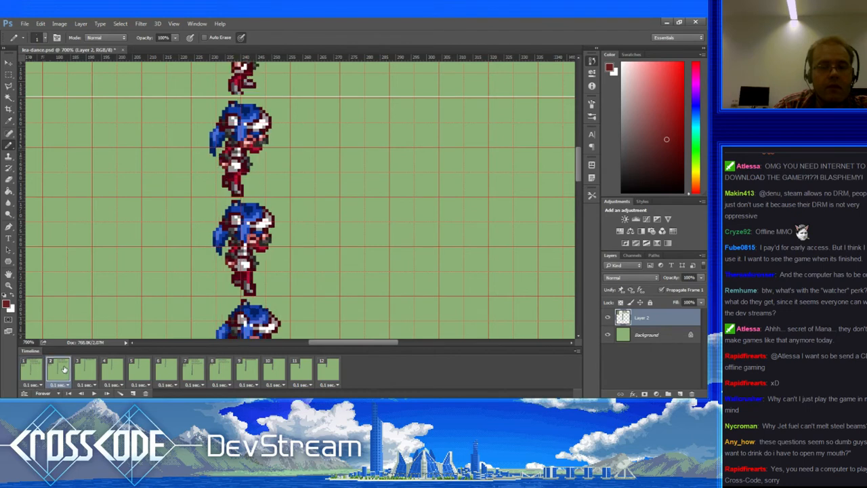
left_click(249, 134, "alt")
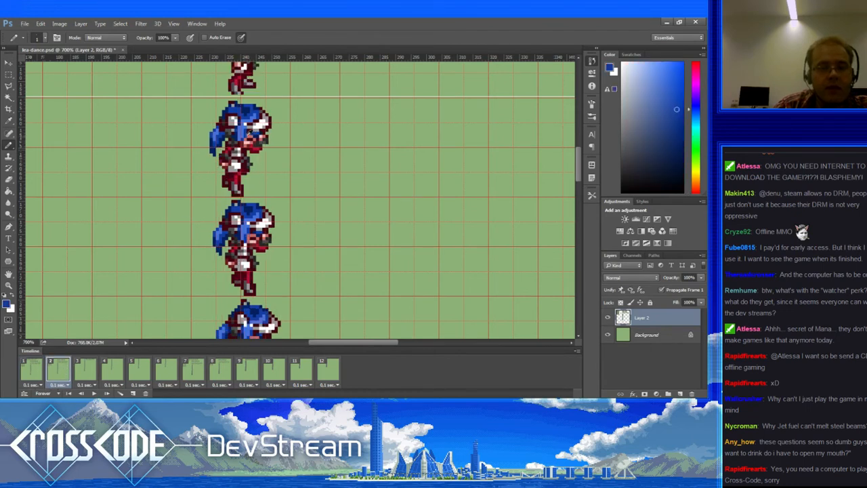
left_click(248, 137, "alt")
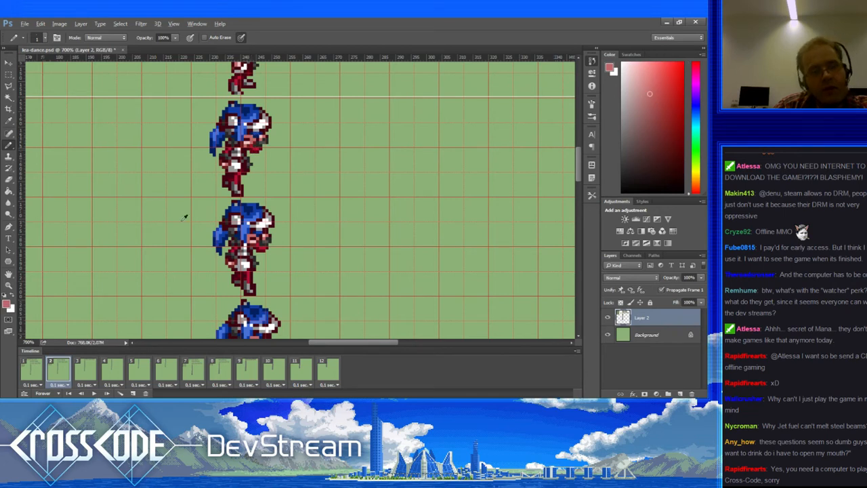
Step: Flip through frames 1–3 again and sample the hair blue, darker blue and lighter blue
left_click(34, 371)
left_click(57, 370)
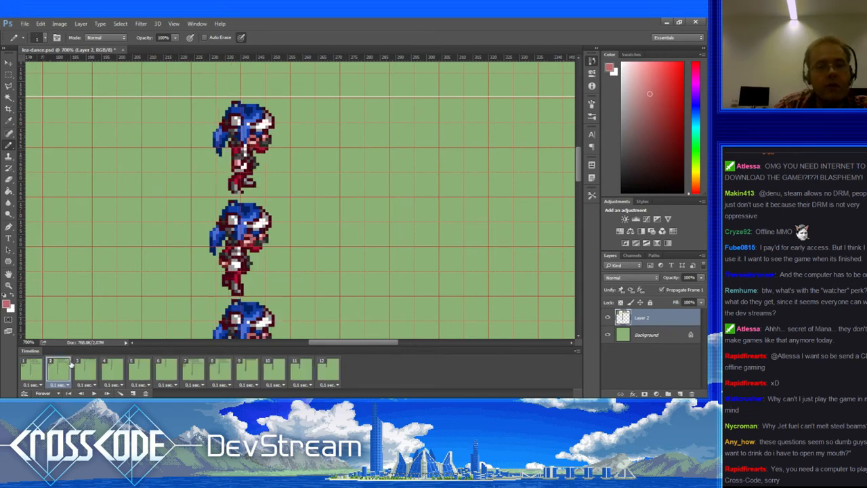
left_click(79, 367)
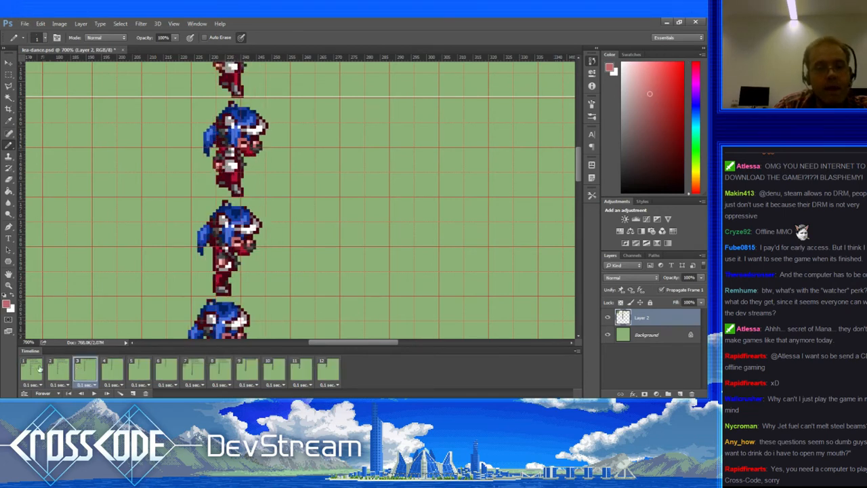
left_click(39, 369)
left_click(60, 371)
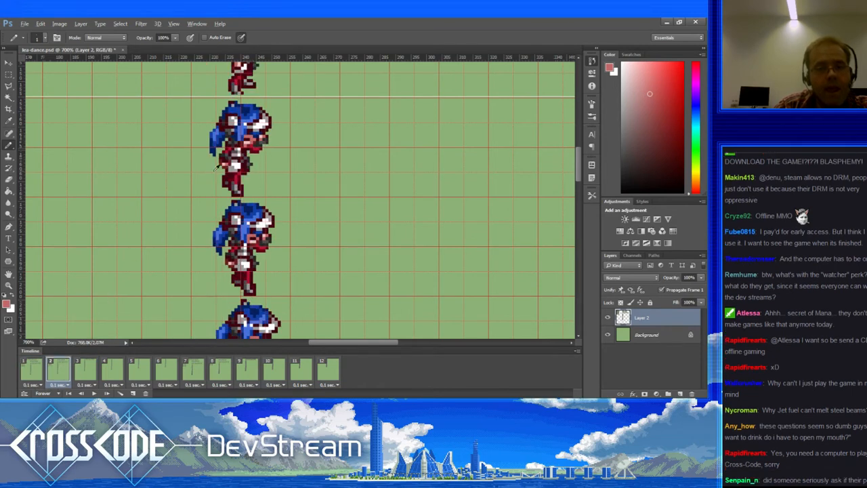
left_click(247, 133, "alt")
left_click(263, 132, "alt")
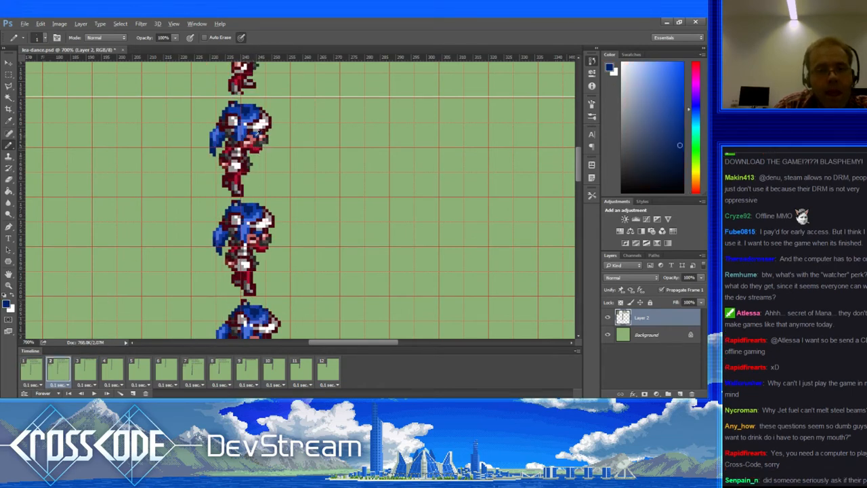
left_click(244, 145, "alt")
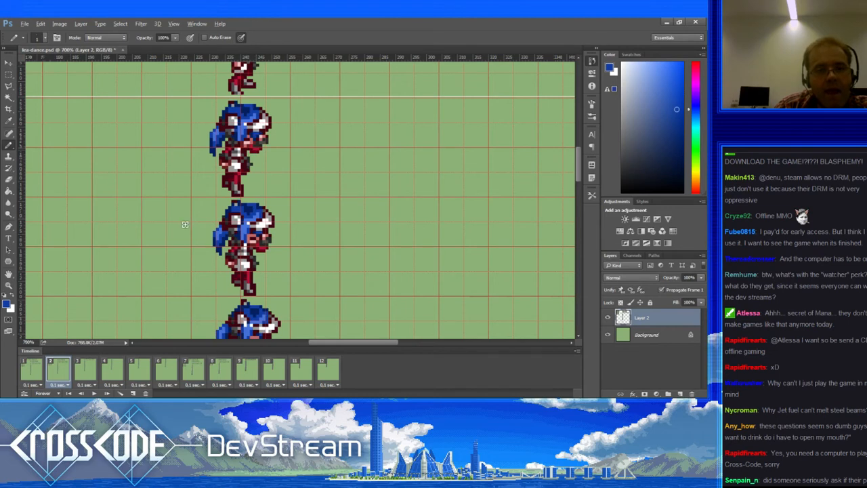
Step: Compare frames 1–3 around frame 2, then sample the dark navy and the suit's pinkish red
left_click(35, 366)
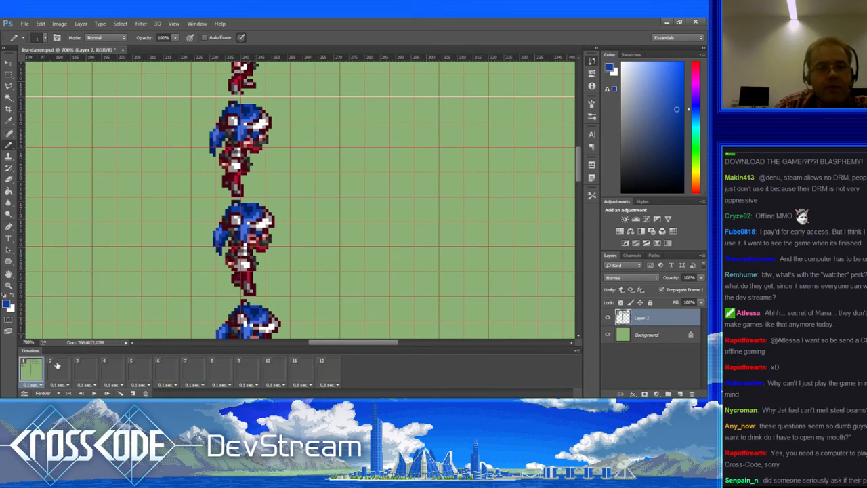
left_click(62, 364)
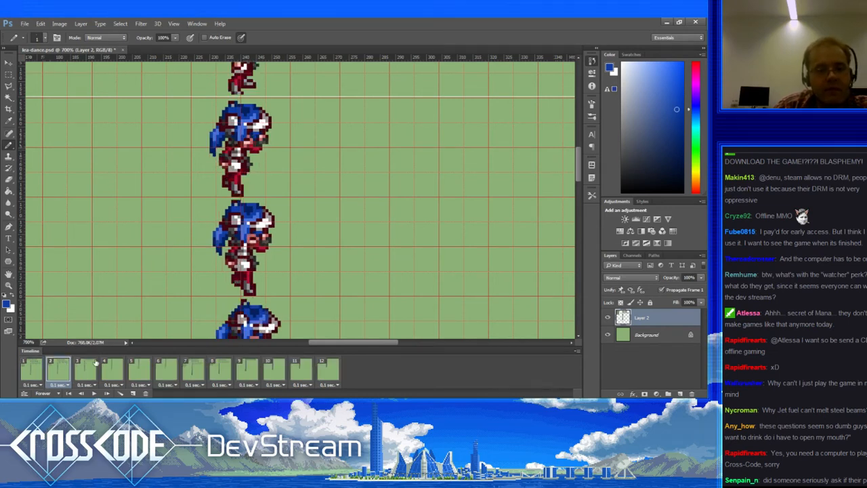
left_click(92, 371)
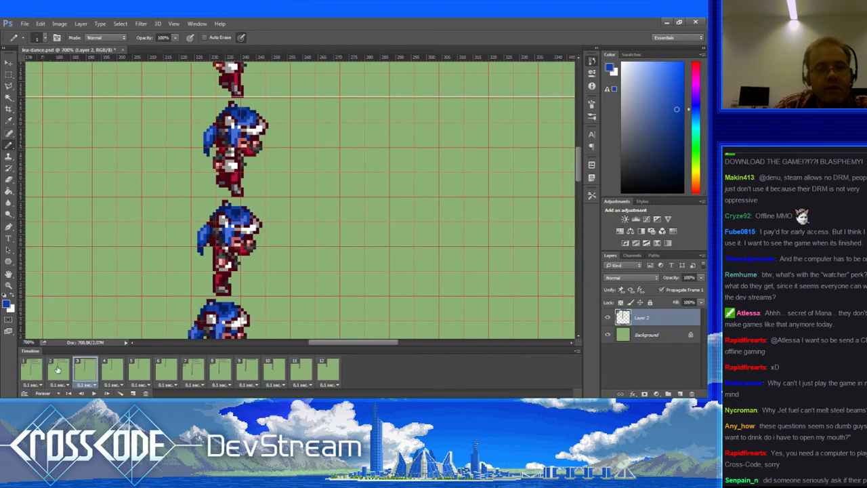
left_click(57, 369)
left_click(42, 370)
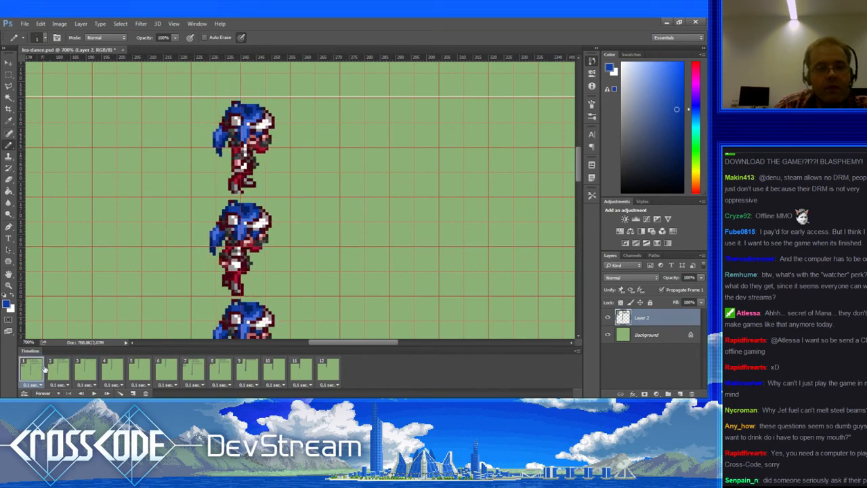
left_click(60, 370)
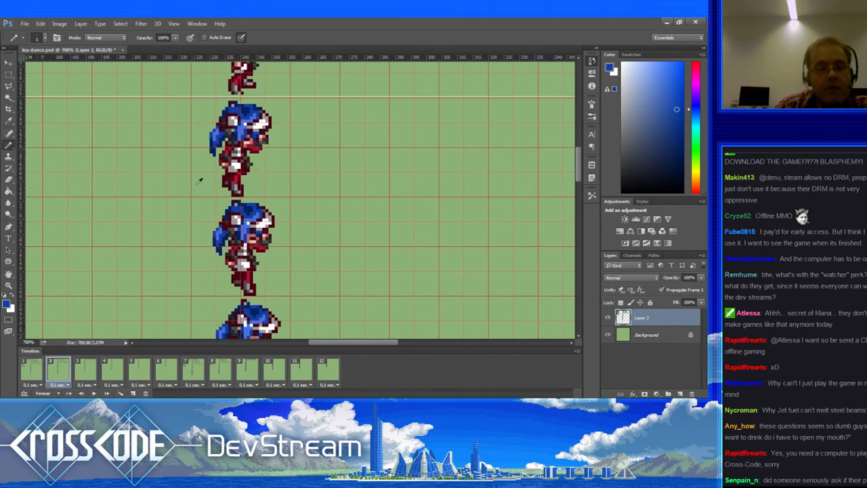
left_click(253, 138, "alt")
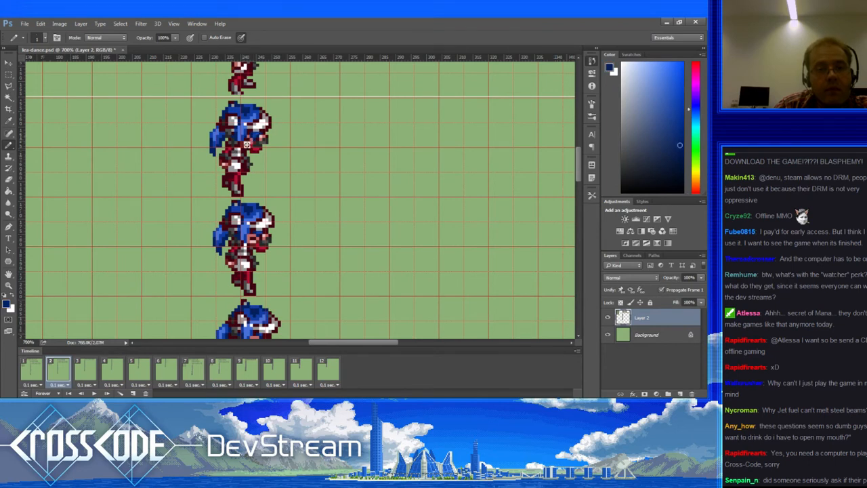
left_click(254, 136, "alt")
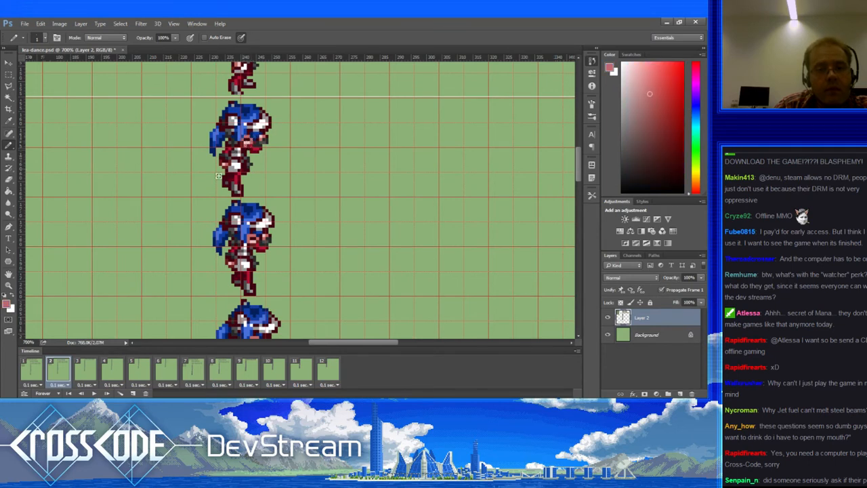
Step: Compare frames 1, 2 and 3 once more, ending on frame 2
left_click(41, 371)
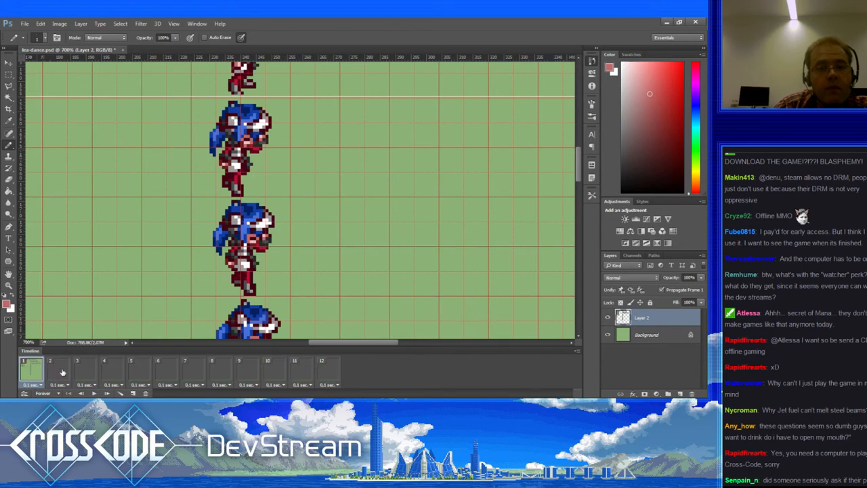
left_click(65, 369)
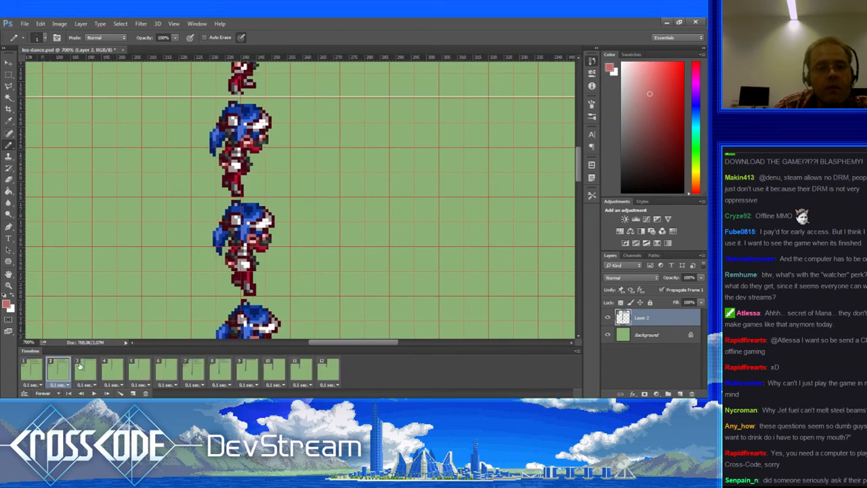
left_click(78, 366)
left_click(61, 368)
left_click(42, 370)
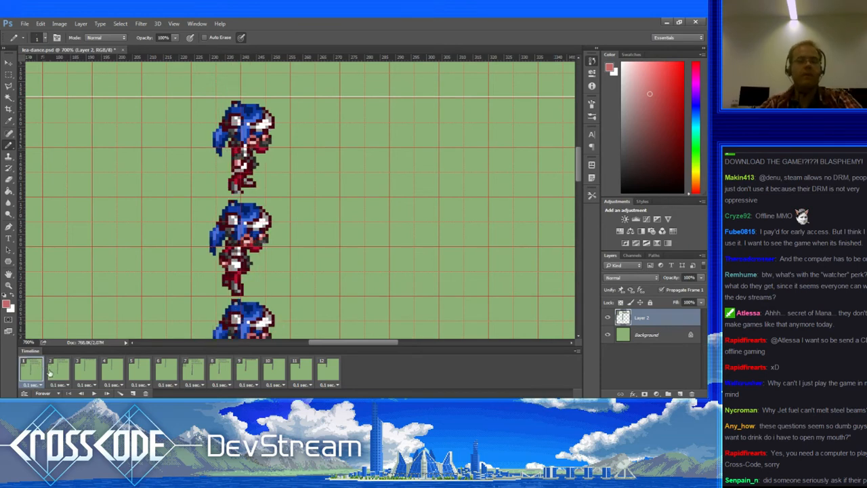
left_click(62, 368)
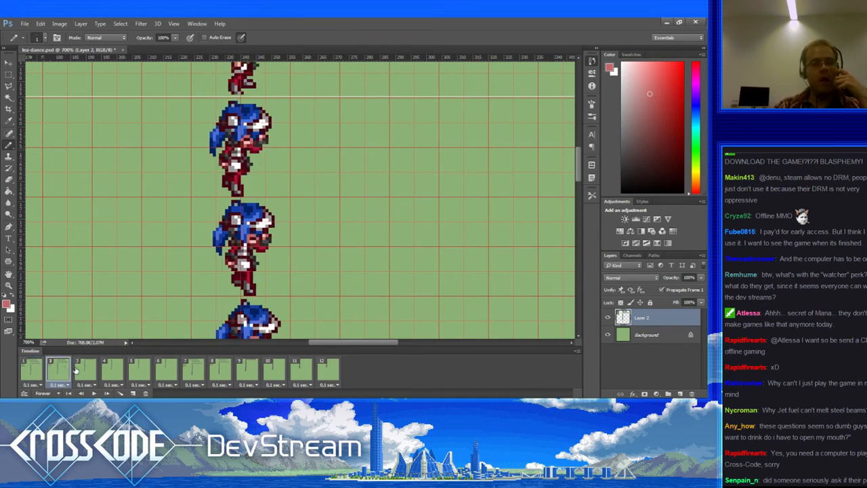
Step: With the rectangular marquee active, revert to earlier History states and deselect
left_click(9, 75)
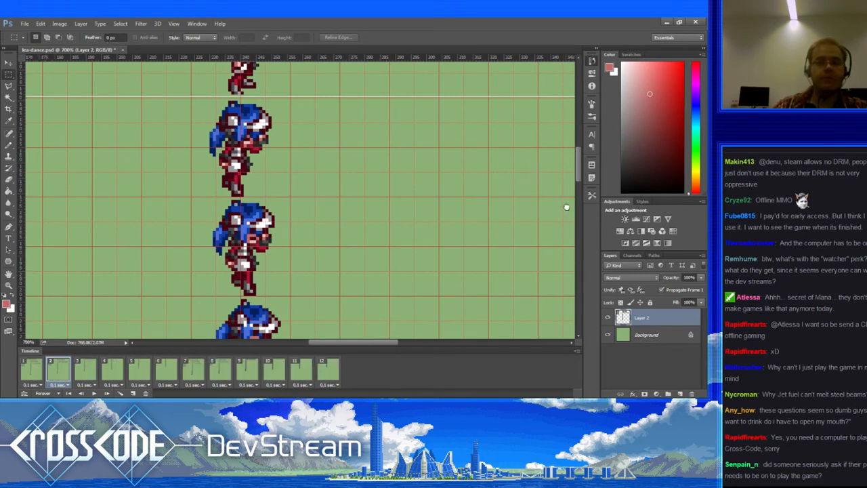
left_click(527, 129)
left_click(524, 102)
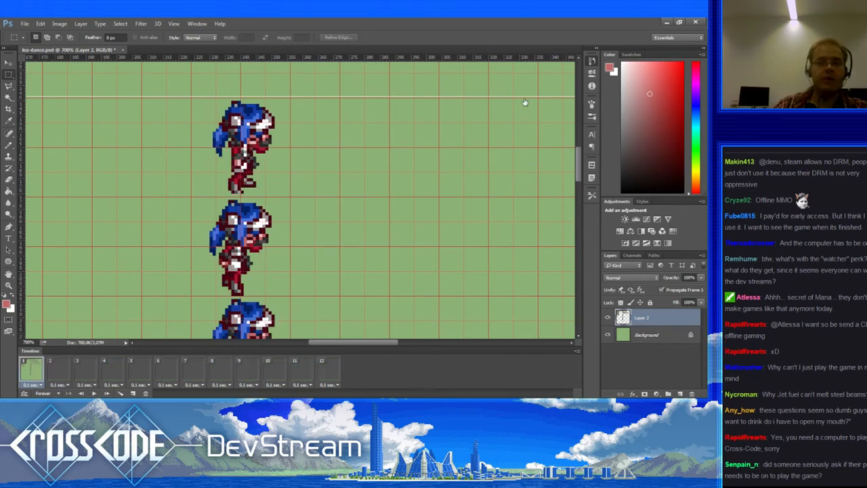
left_click(524, 99)
left_click(516, 105)
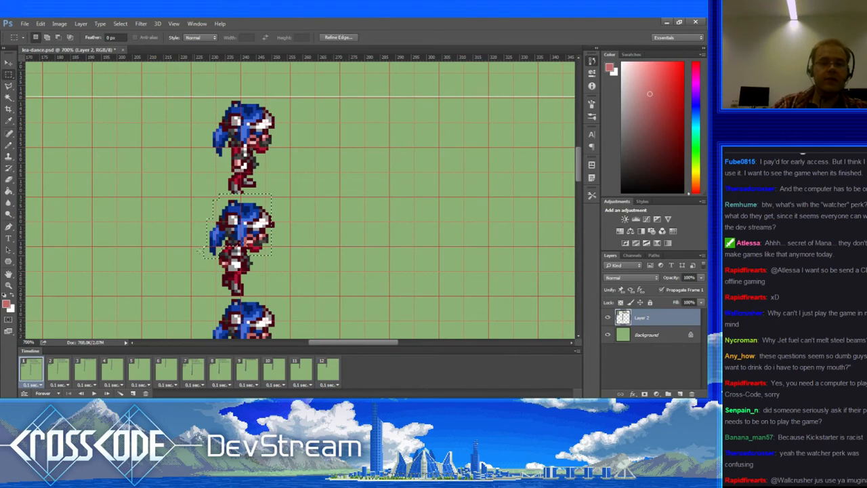
left_click(517, 210)
left_click(520, 206)
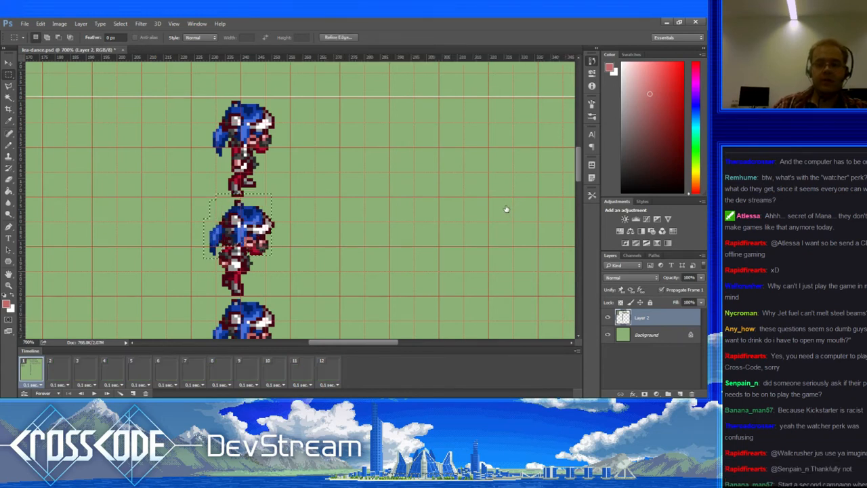
key("ctrl+d")
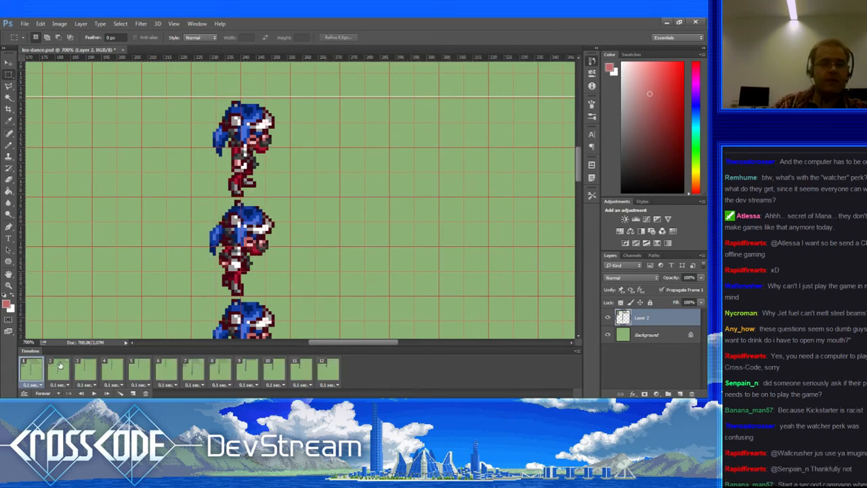
Step: Step through frames 2–4, back to frame 3, and undo and redo recent edits
left_click(60, 365)
left_click(83, 365)
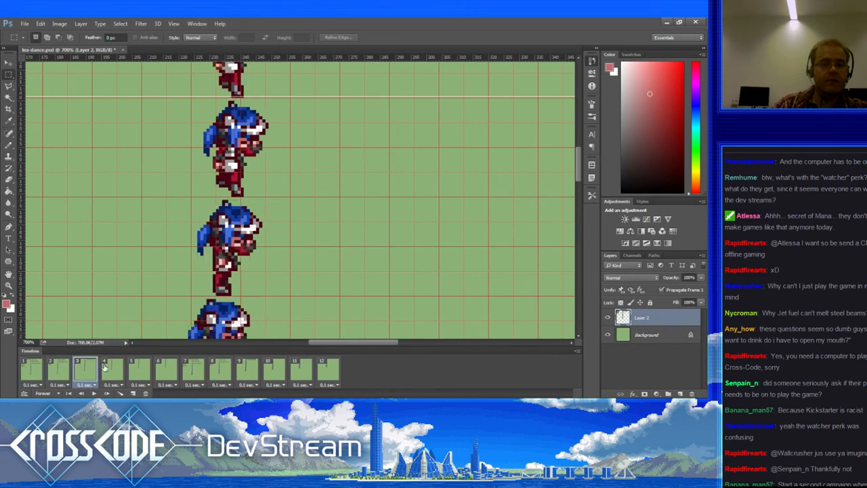
left_click(109, 367)
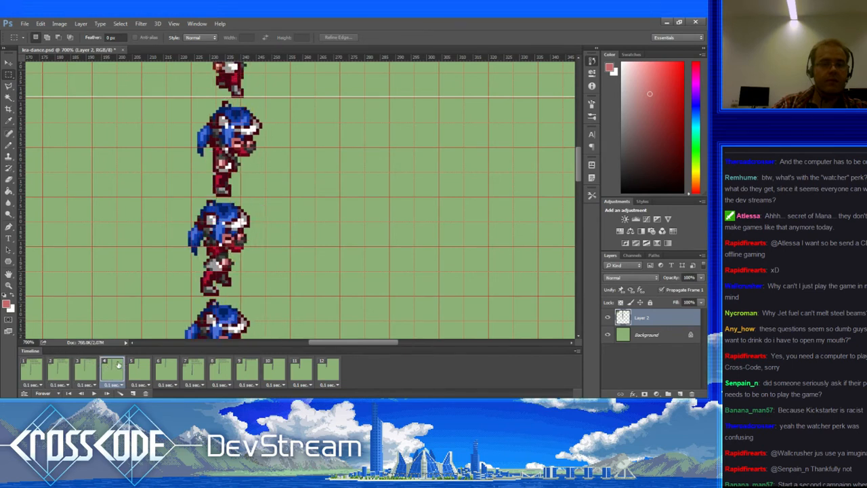
left_click(88, 370)
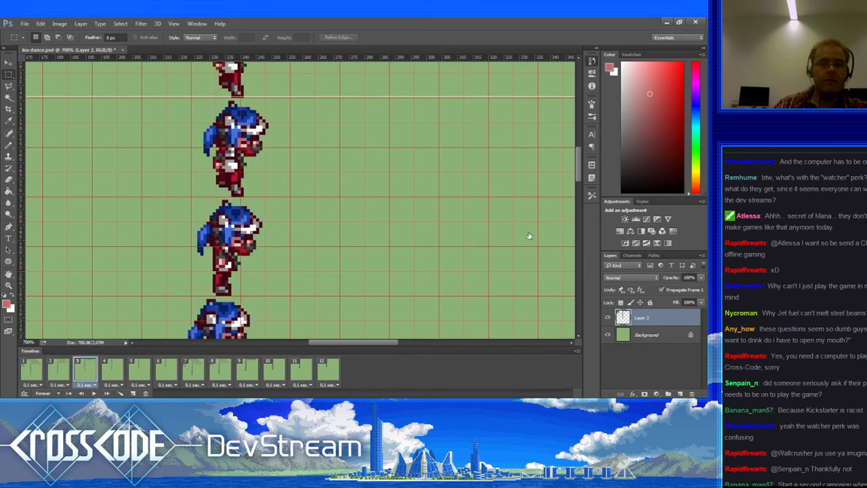
key("ctrl+z")
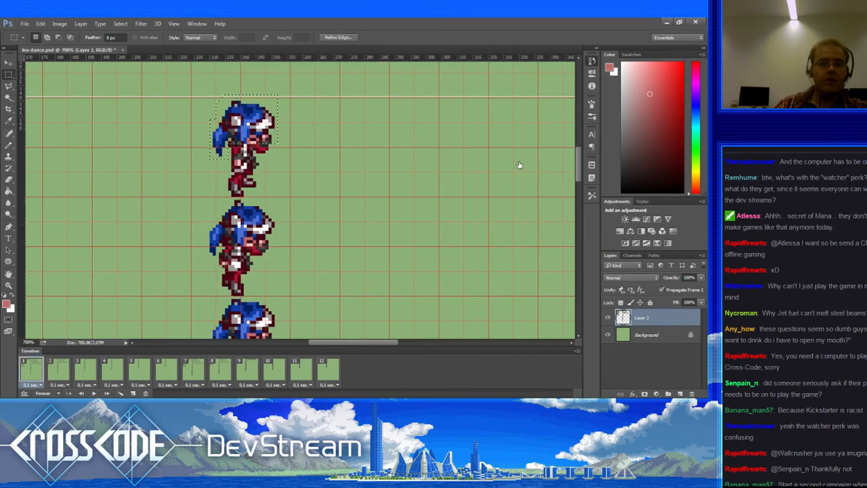
key("ctrl+alt+z")
key("ctrl+alt+z")
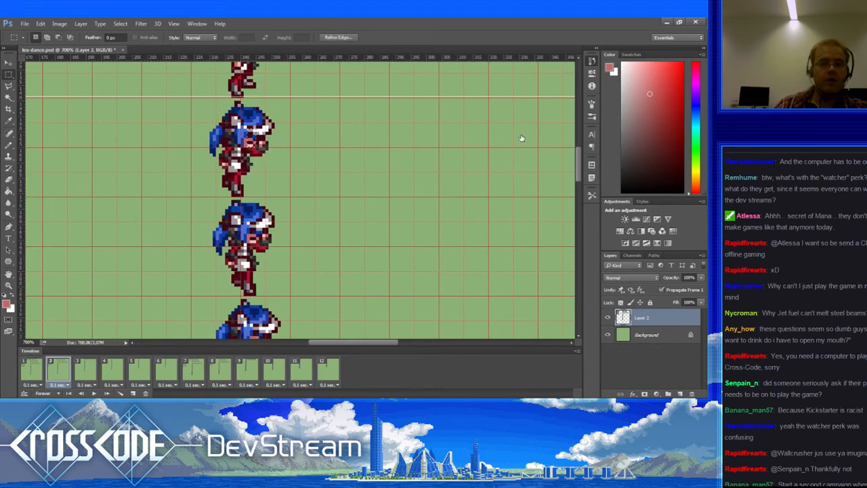
key("ctrl+shift+z")
key("ctrl+shift+z")
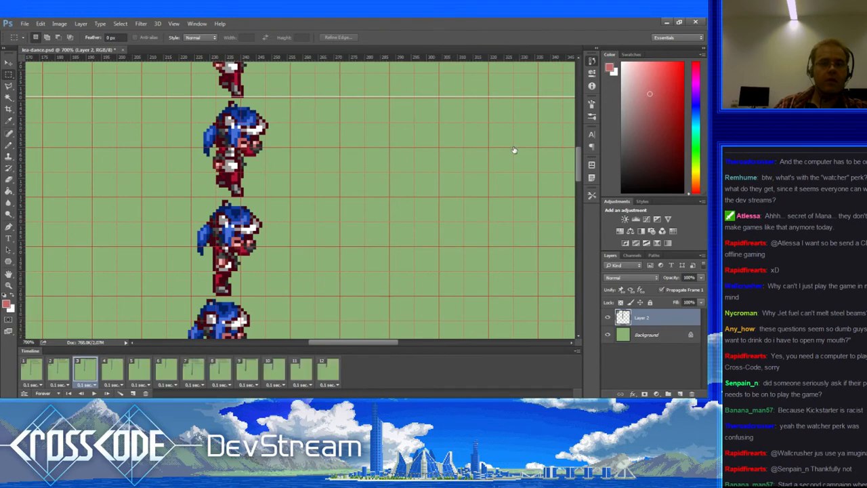
Step: Step through frames 1 to 5 and back to check the dance motion, ending on frame 1
left_click(41, 369)
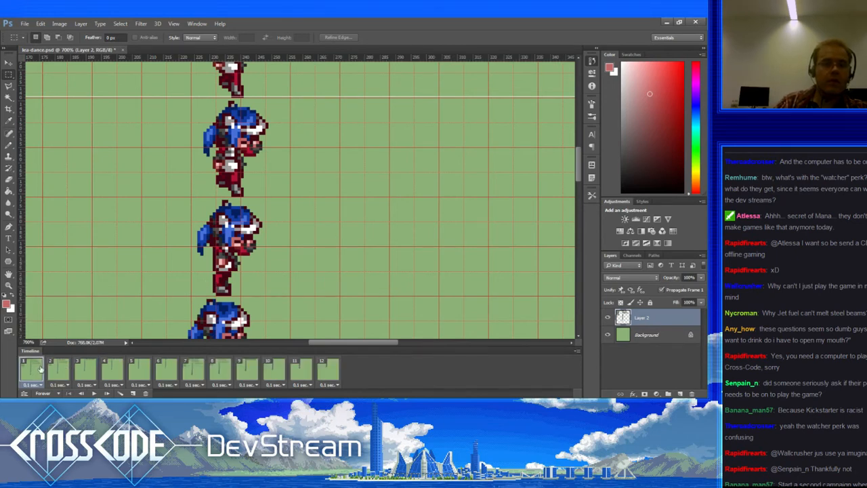
left_click(58, 371)
left_click(86, 370)
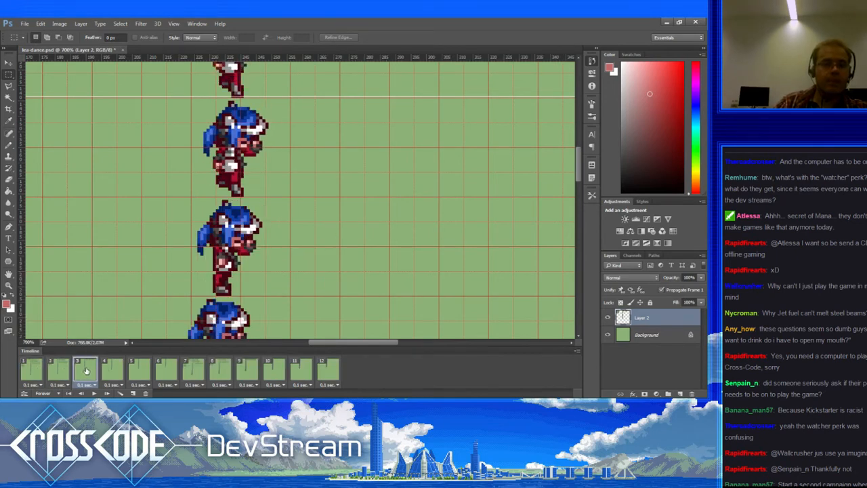
left_click(113, 372)
left_click(135, 371)
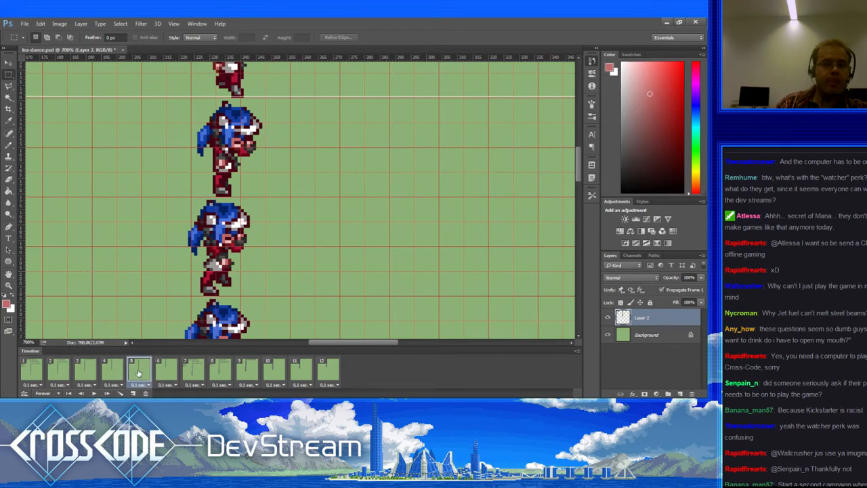
left_click(110, 374)
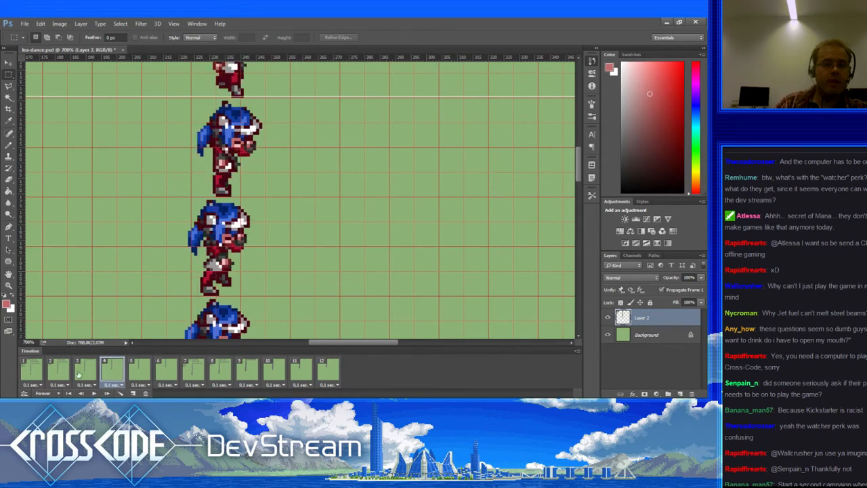
left_click(38, 374)
left_click(60, 372)
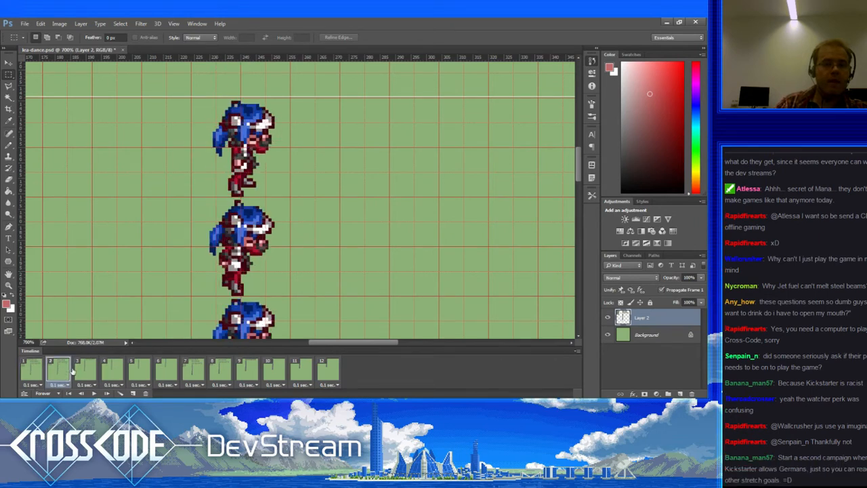
left_click(86, 371)
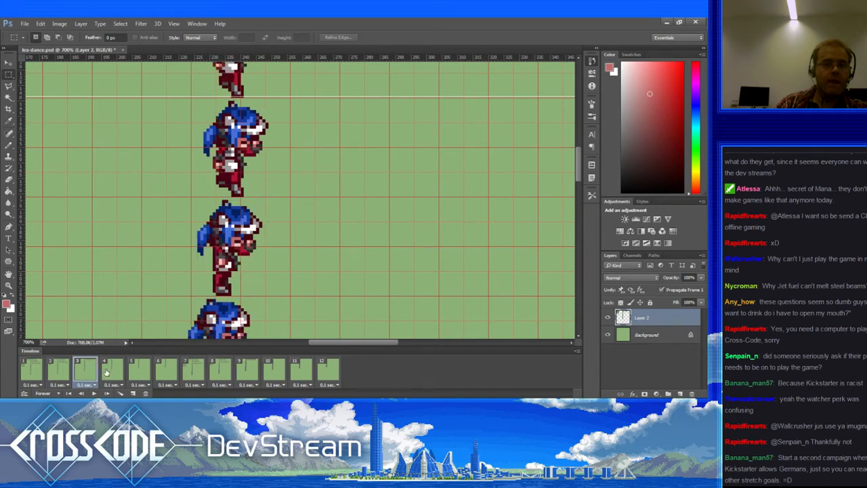
left_click(109, 372)
left_click(34, 372)
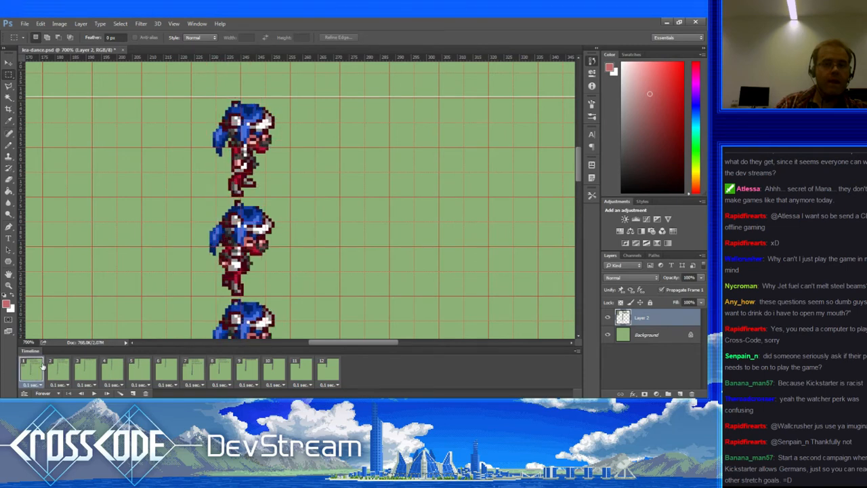
Step: Toggle undo and redo to flip between the frame 3 and frame 6 states
key("ctrl+z")
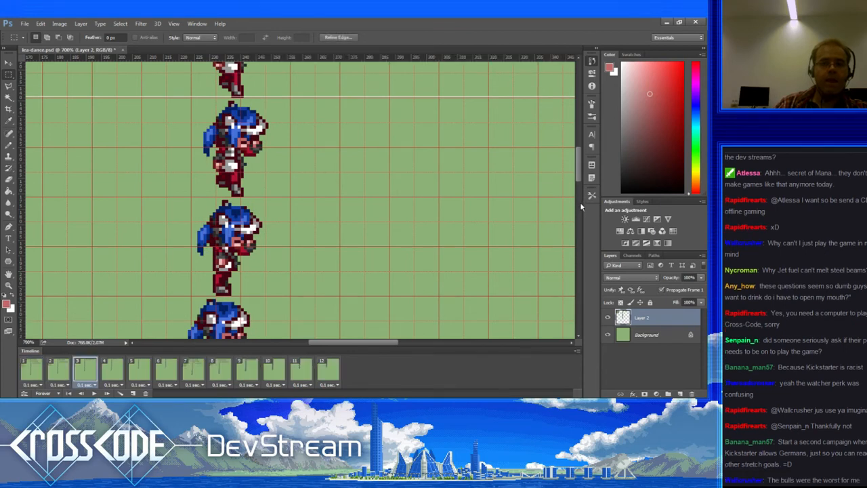
key("ctrl+alt+z")
key("ctrl+alt+z")
key("ctrl+shift+z")
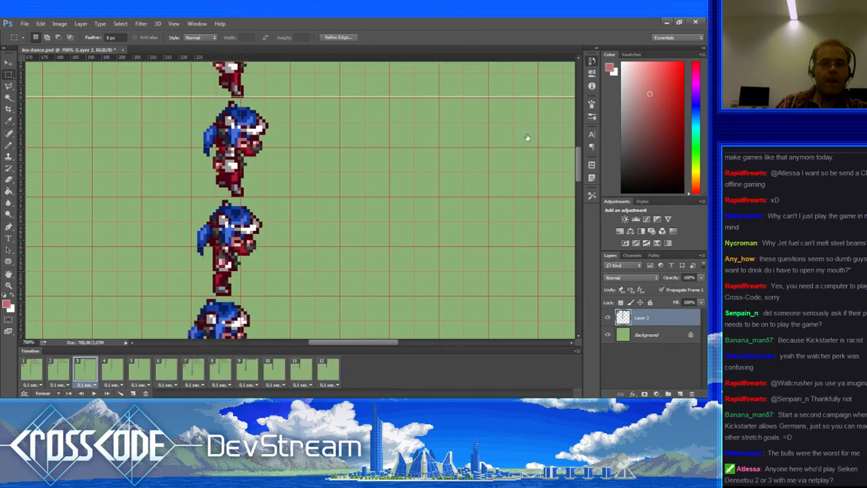
key("ctrl+alt+z")
key("ctrl+shift+z")
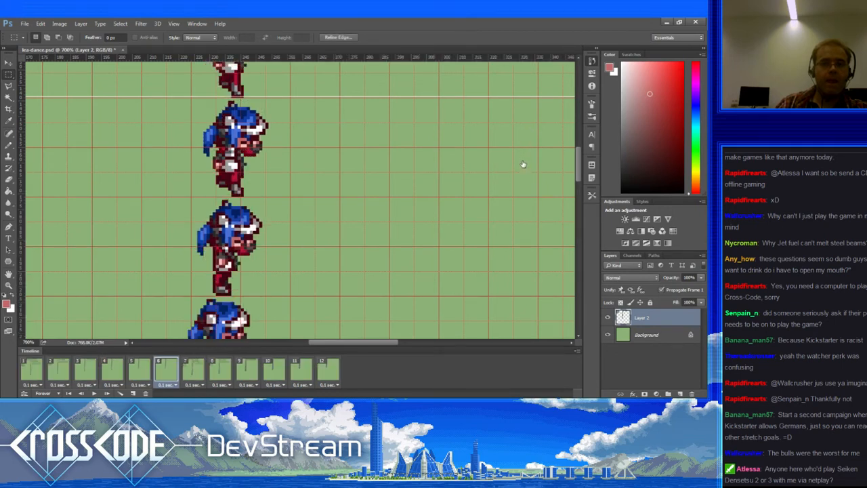
scroll(390, 217, "up", 2)
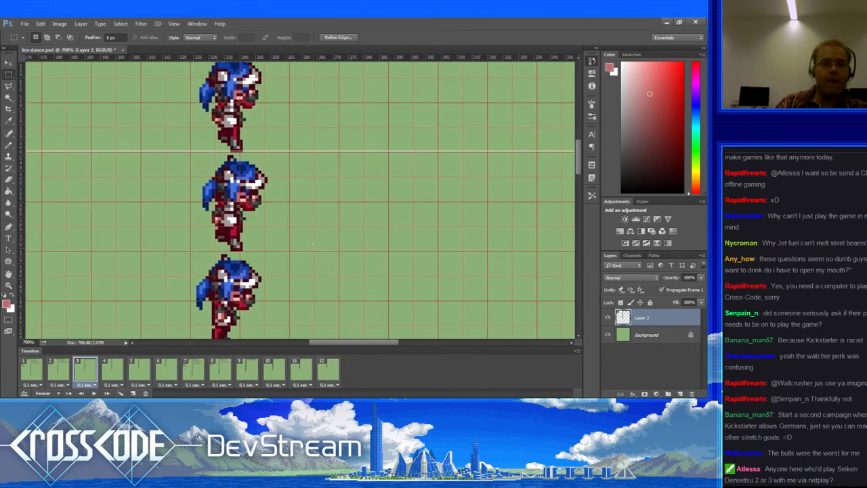
left_click(42, 370)
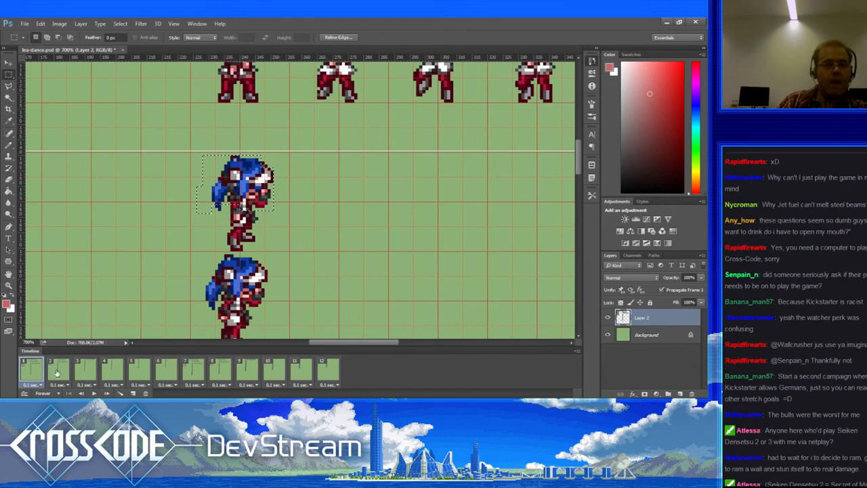
left_click(61, 377)
left_click(88, 373)
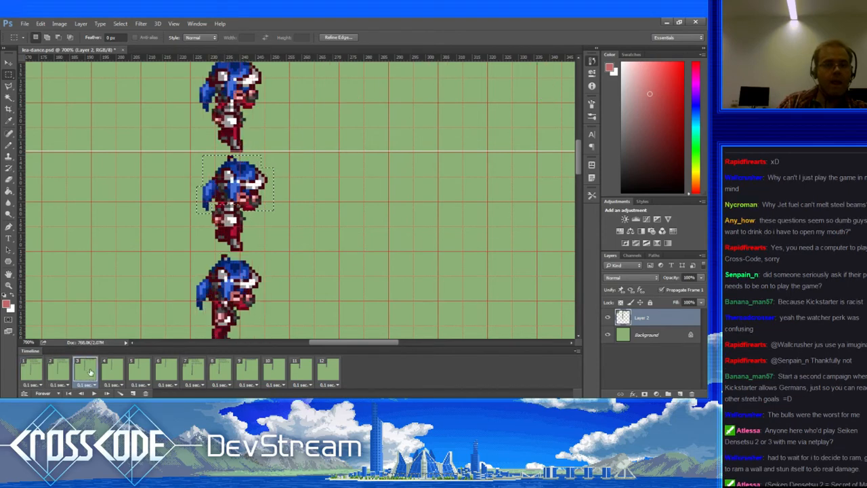
left_click(113, 374)
left_click(135, 373)
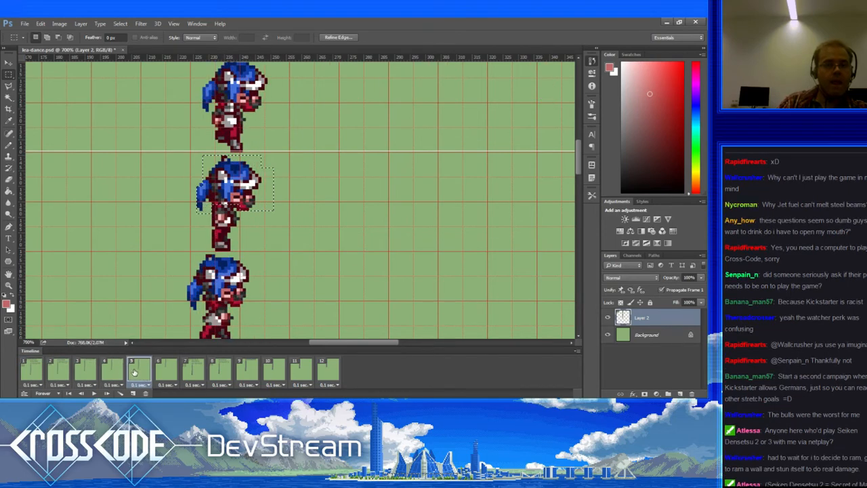
left_click(84, 374)
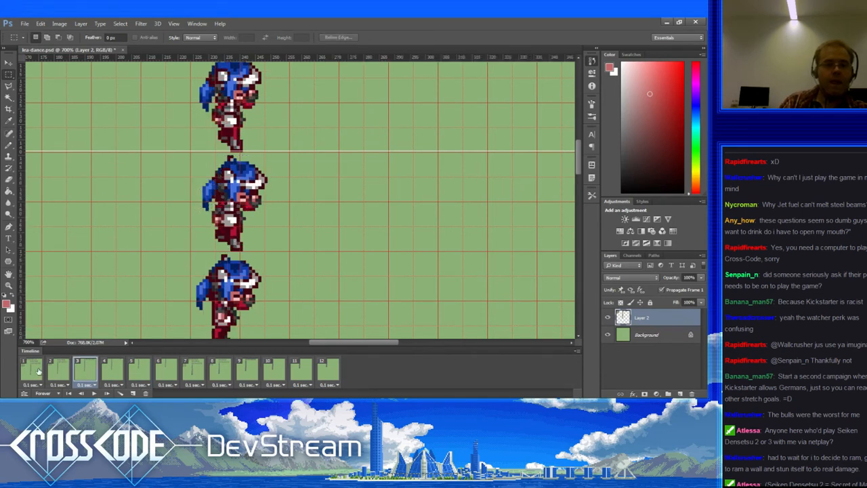
left_click(37, 372)
scroll(178, 278, "up", 1)
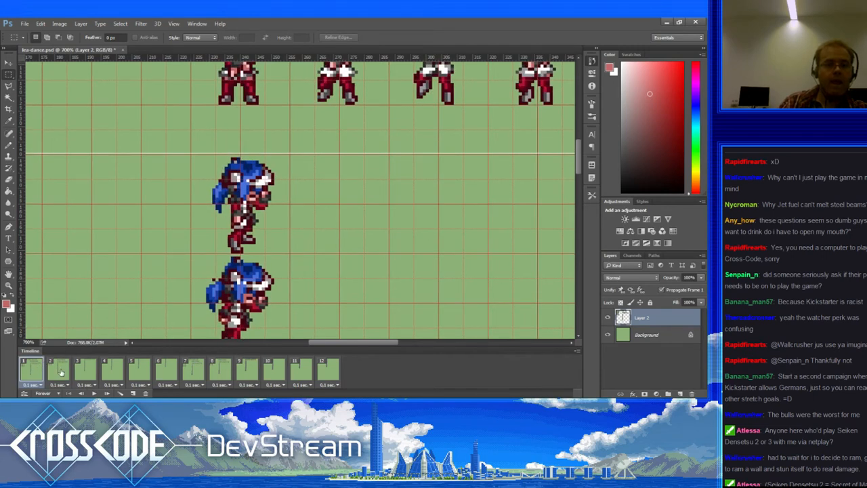
left_click(62, 371)
left_click(84, 371)
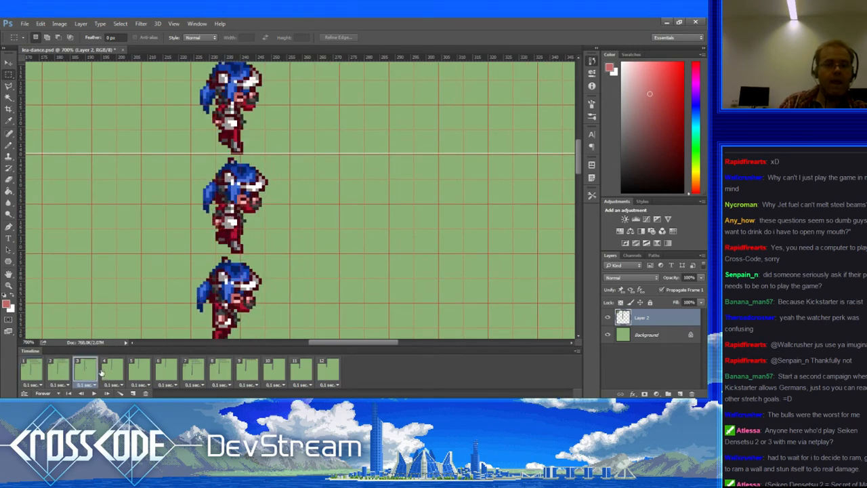
left_click(103, 371)
left_click(138, 370)
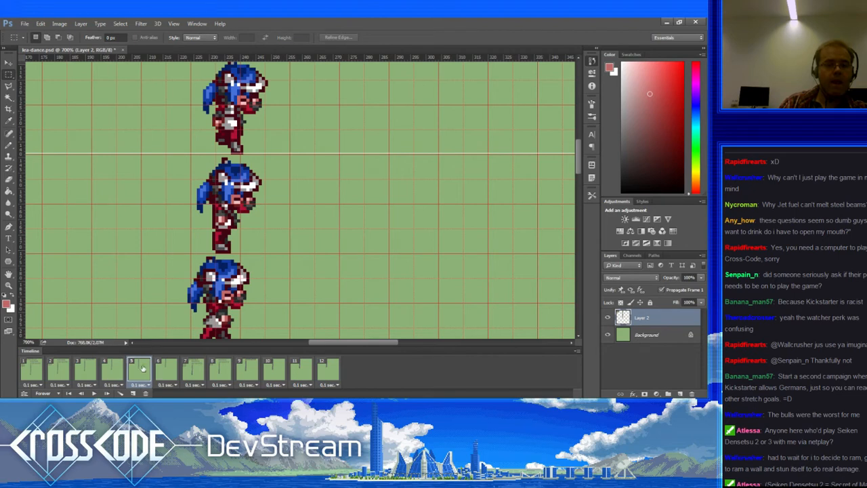
left_click(161, 369)
left_click(193, 369)
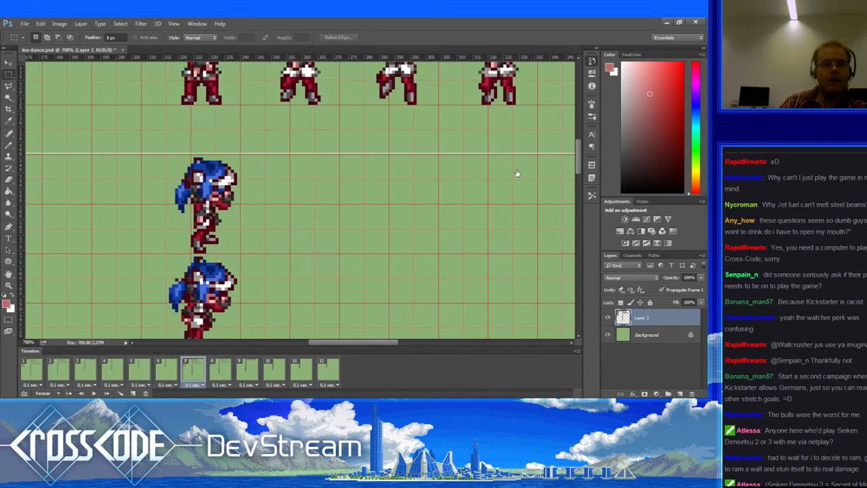
key("ctrl+z")
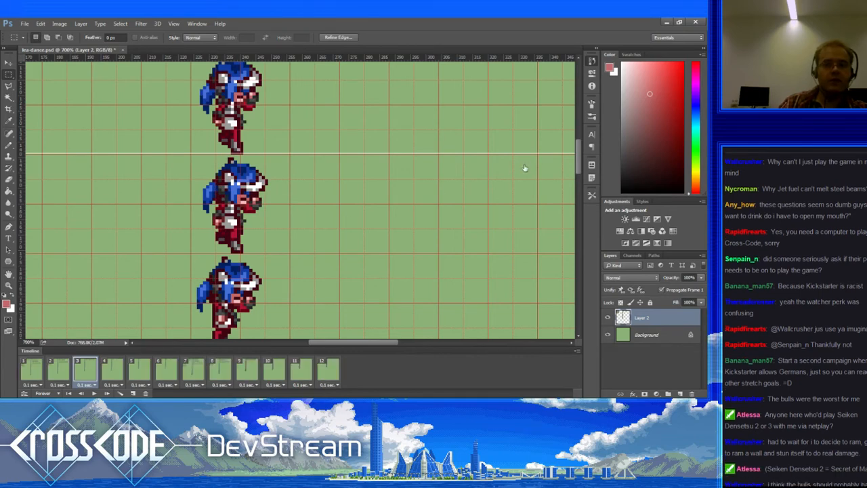
Step: In frame 3, drag the selected head copy up beside the sprites, then show frame 1
left_click_drag(299, 236, 300, 305)
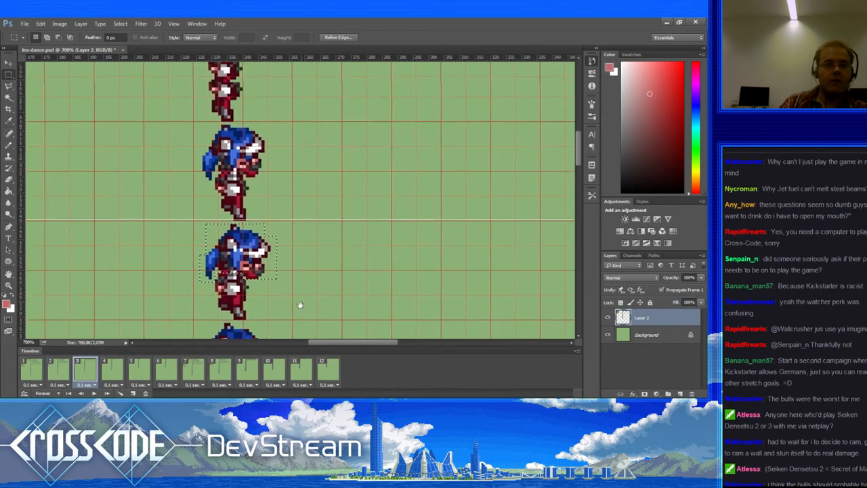
left_click_drag(292, 261, 295, 314)
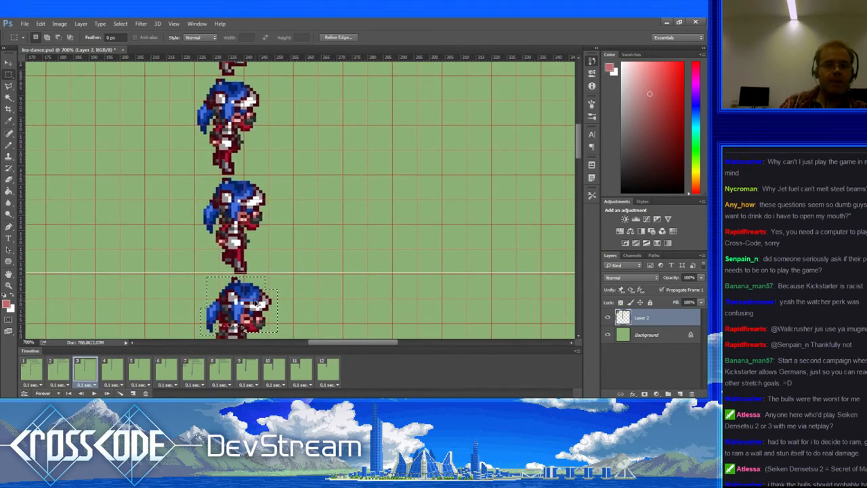
left_click_drag(278, 249, 275, 346)
left_click_drag(270, 272, 265, 153)
left_click_drag(239, 305, 289, 121)
left_click_drag(281, 152, 260, 341)
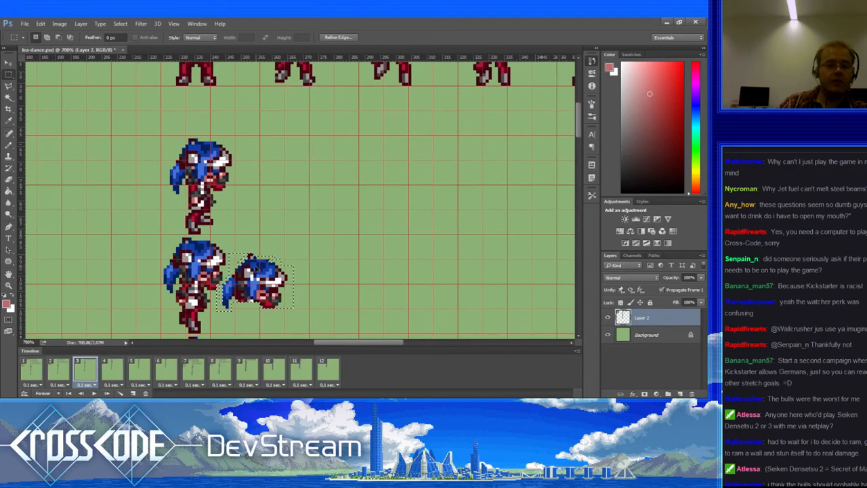
left_click_drag(257, 269, 234, 134)
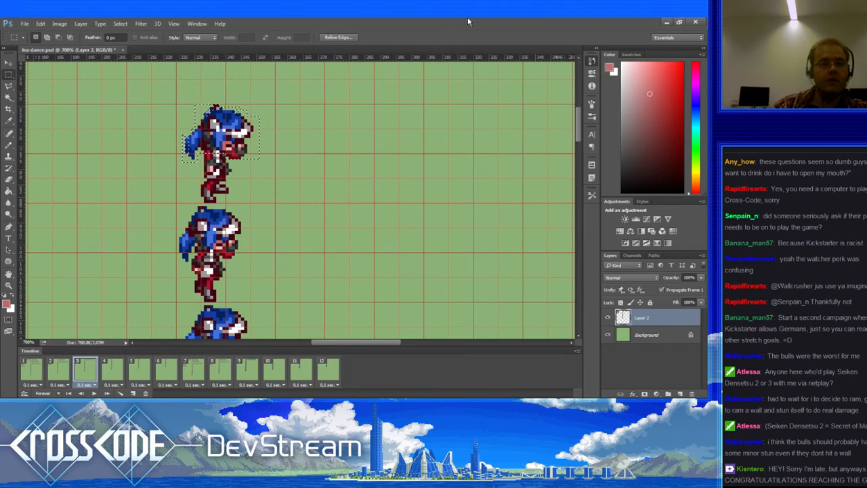
left_click(41, 371)
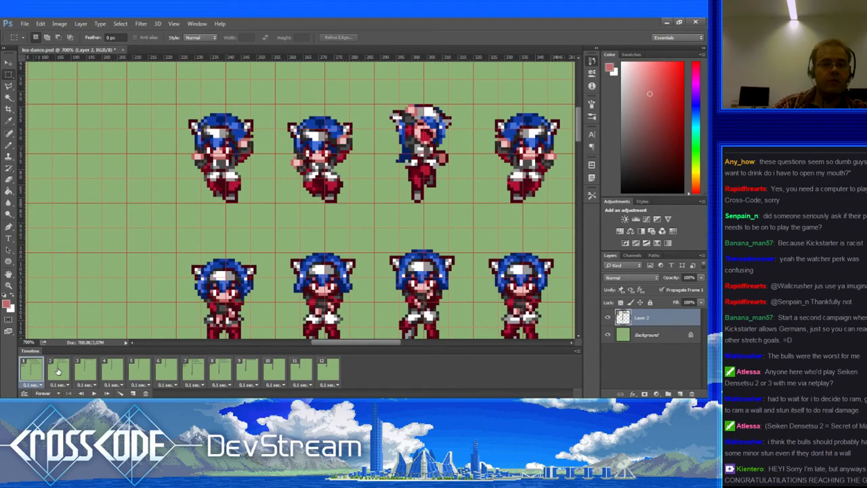
Step: Review the dance poses frame by frame from frame 1 through frame 11
scroll(143, 214, "down", 10)
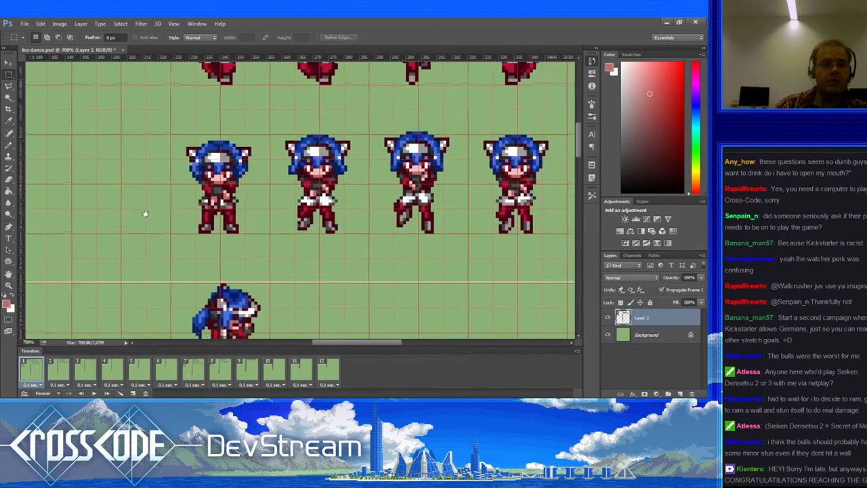
left_click_drag(81, 327, 86, 317)
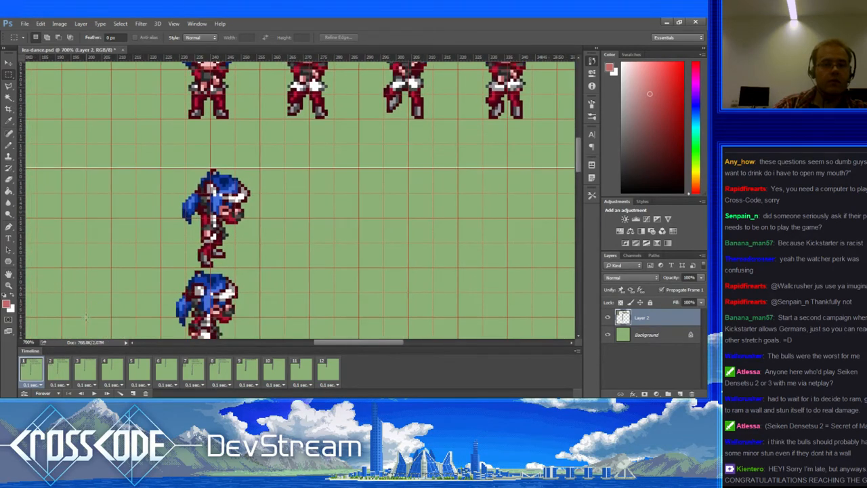
left_click(58, 371)
left_click(82, 372)
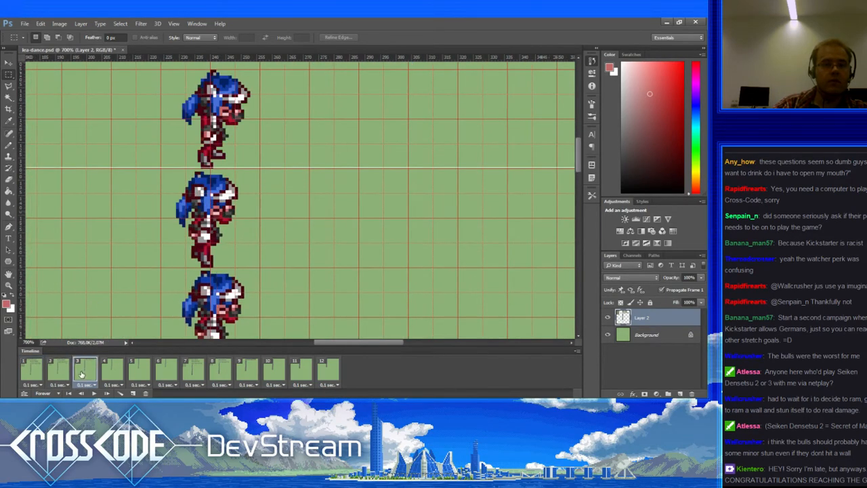
left_click(33, 367)
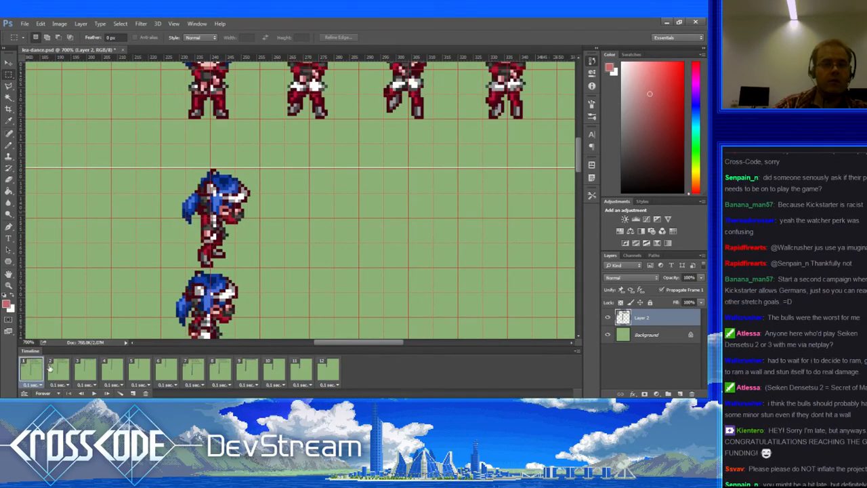
left_click(61, 368)
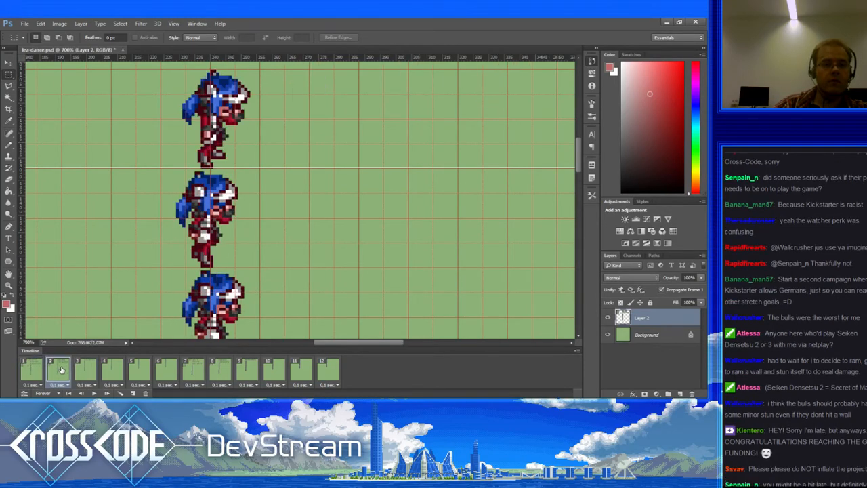
left_click(77, 369)
left_click(108, 368)
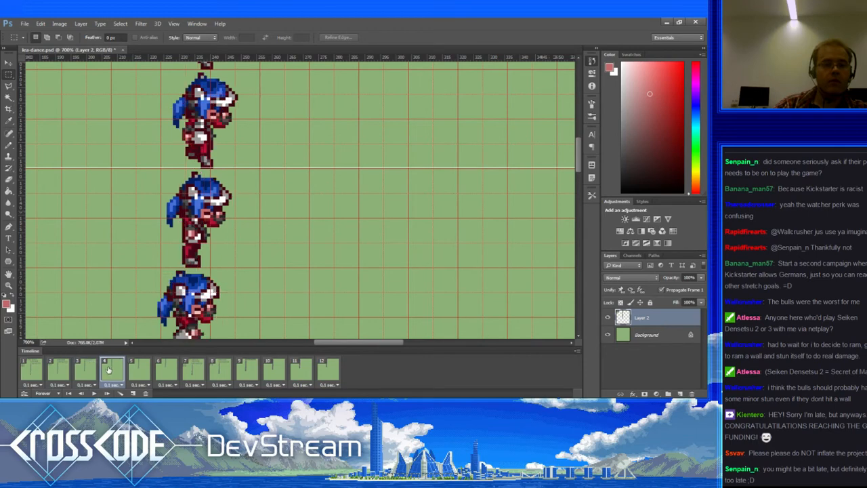
left_click(132, 369)
left_click(160, 370)
left_click(185, 367)
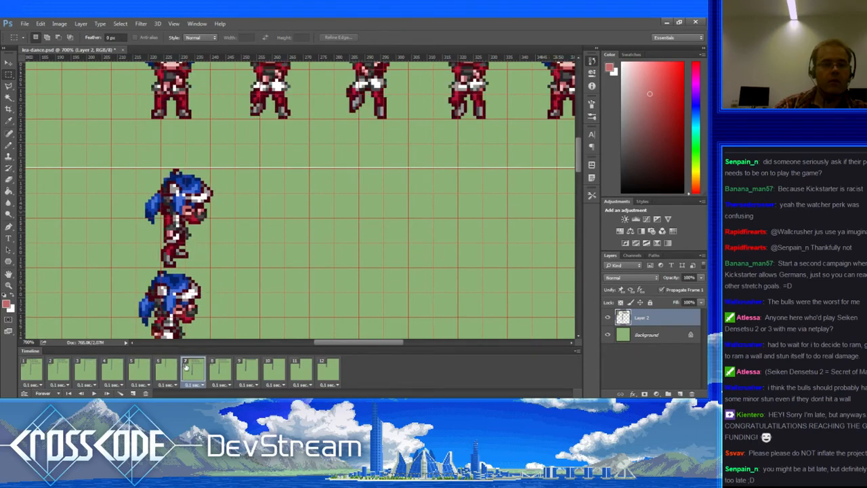
left_click(213, 367)
left_click(244, 370)
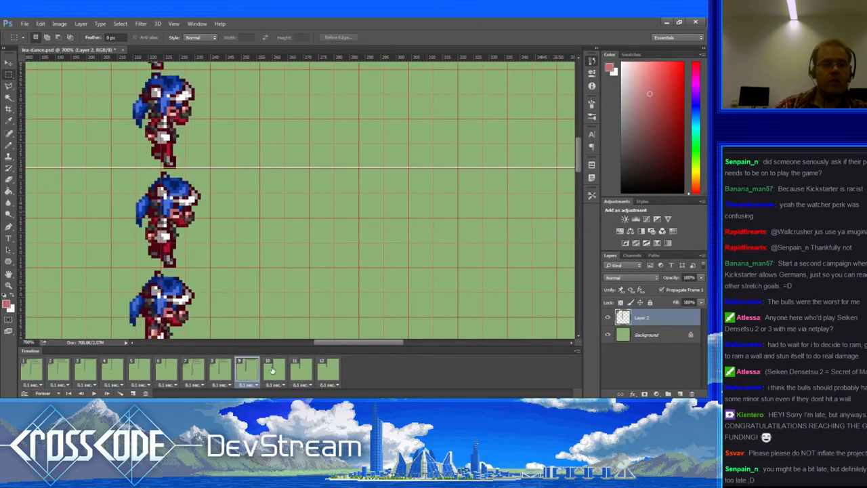
left_click(274, 371)
left_click(305, 368)
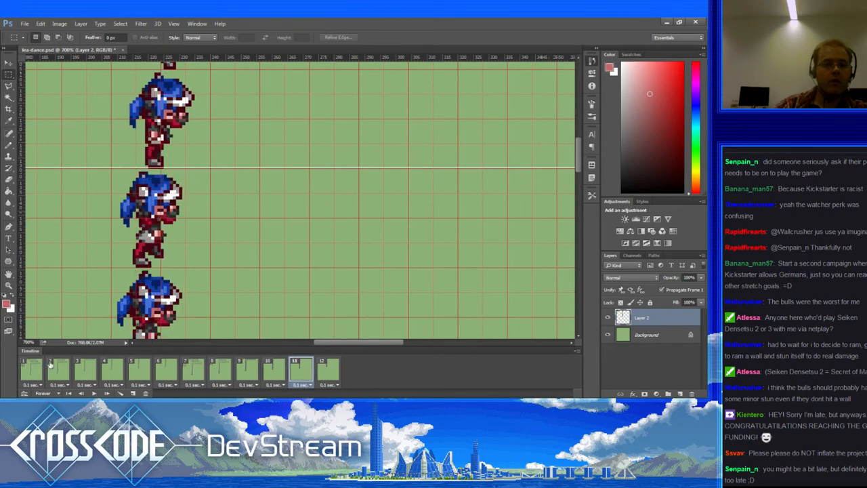
Step: Step through frames 1–9 again, then return to frame 1 and play the animation
left_click(37, 370)
left_click(57, 372)
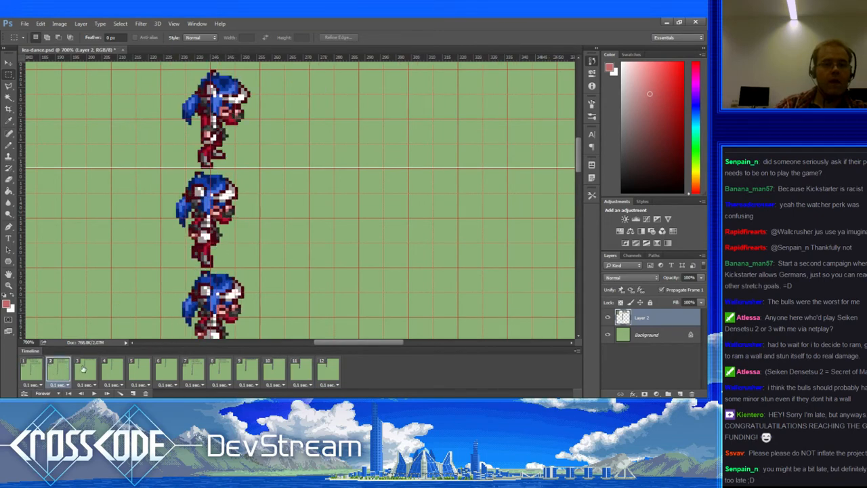
left_click(84, 371)
left_click(112, 373)
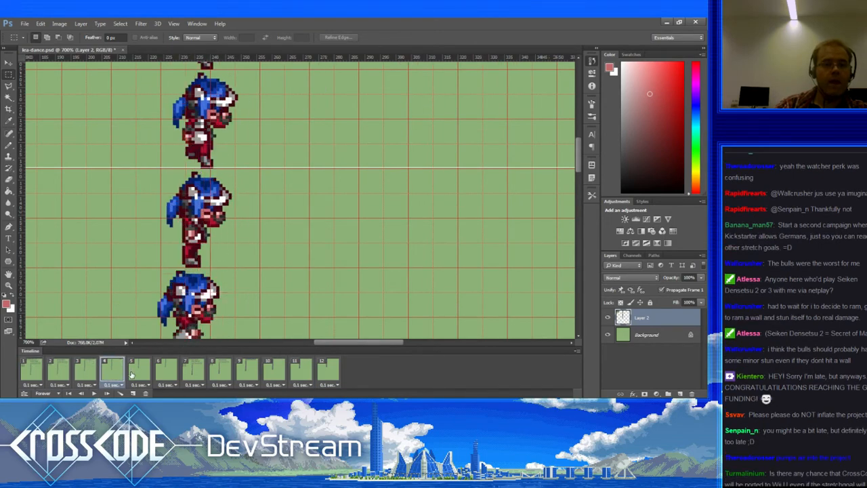
left_click(133, 374)
left_click(162, 372)
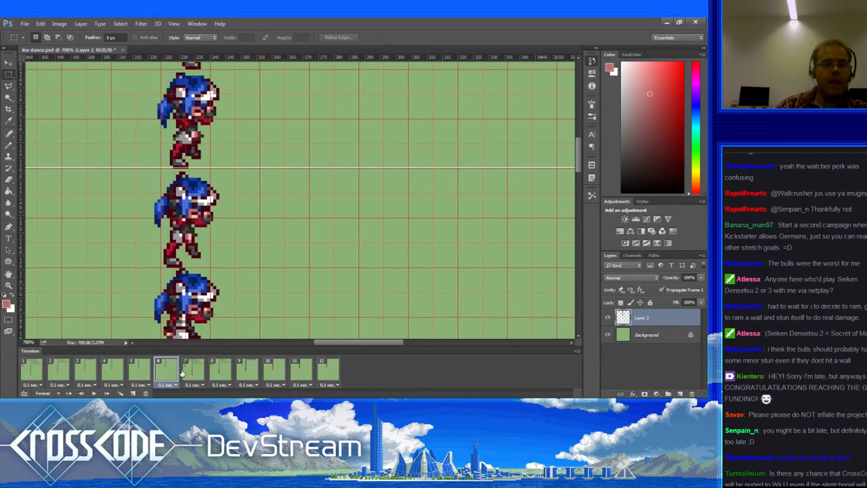
left_click(190, 370)
left_click(220, 371)
left_click(243, 371)
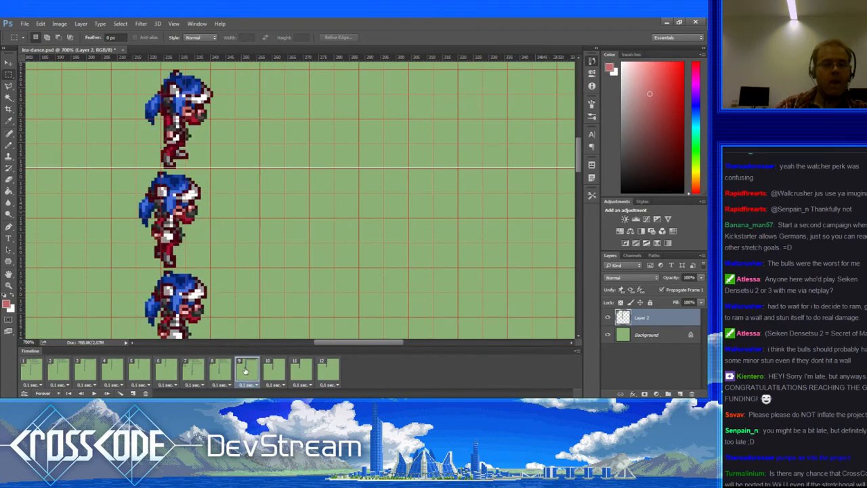
left_click(36, 370)
left_click(94, 393)
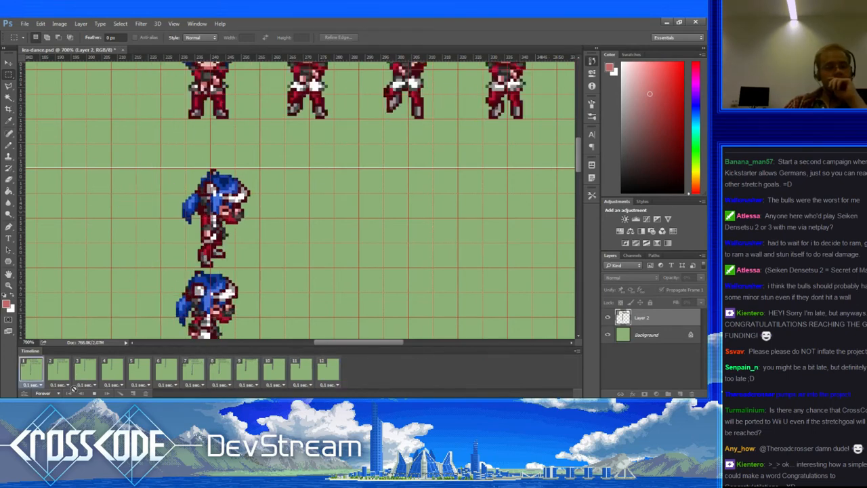
Step: Stop playback, select the Pencil tool, and bring up frame 2's sprite poses
key("space")
left_click(34, 375)
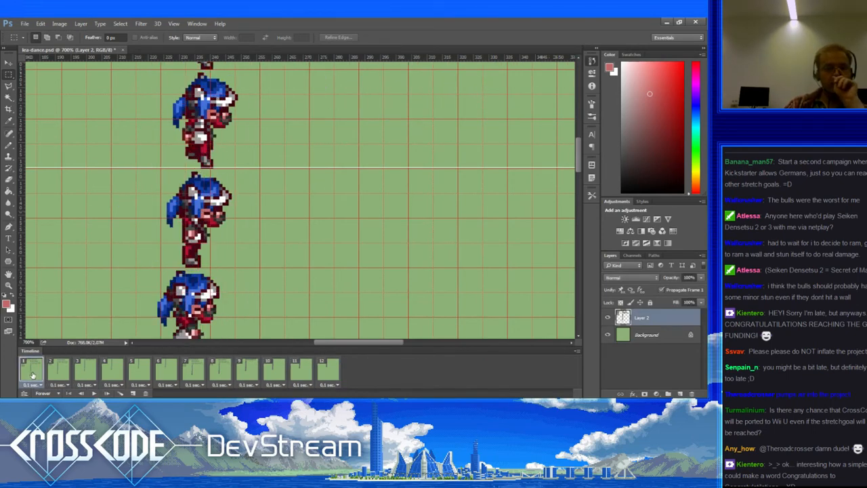
left_click(9, 146)
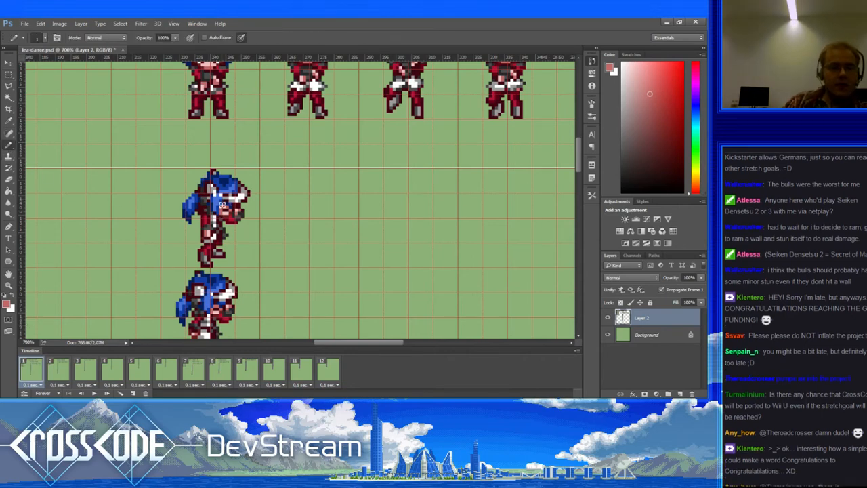
left_click(51, 370)
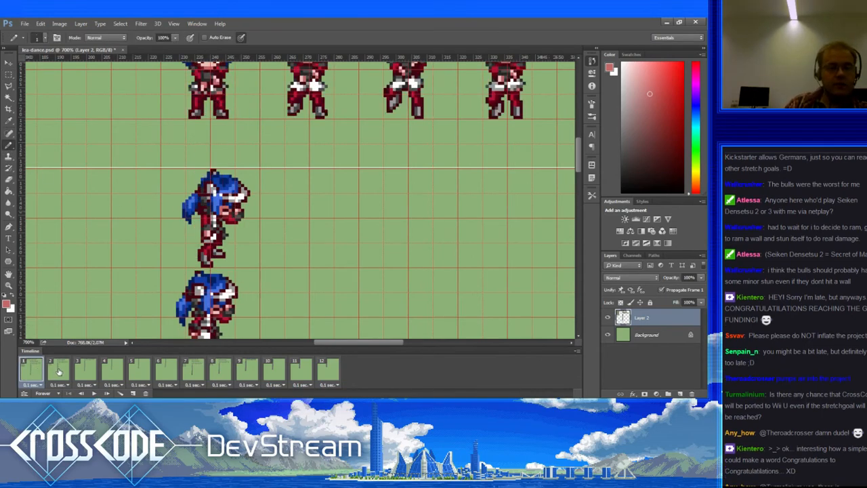
left_click(56, 371)
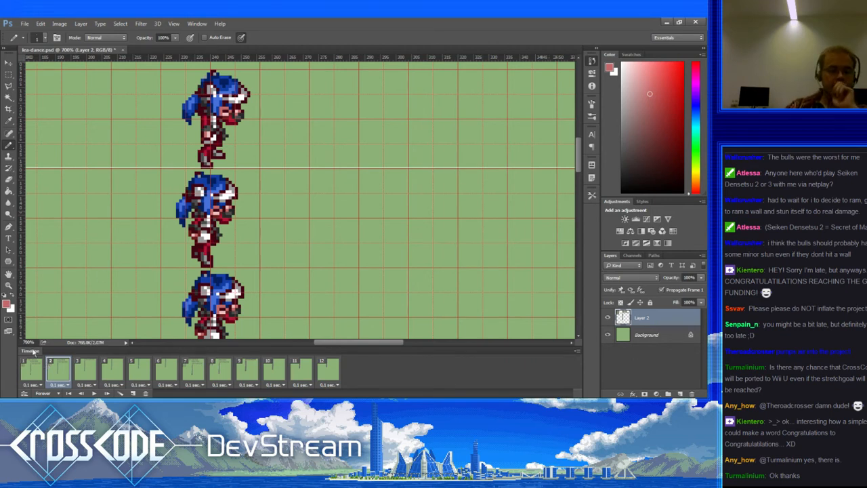
Step: Step through all 12 animation frames once, from frame 1 to frame 12
left_click(42, 368)
left_click(55, 369)
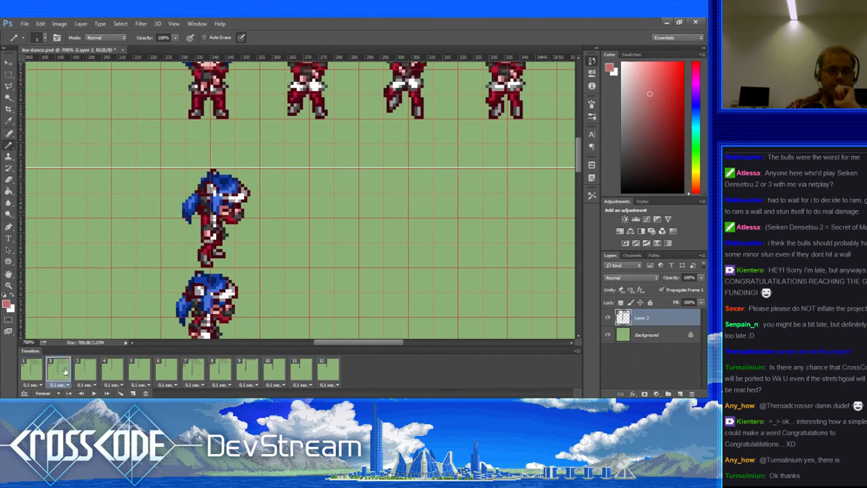
left_click(87, 373)
left_click(108, 373)
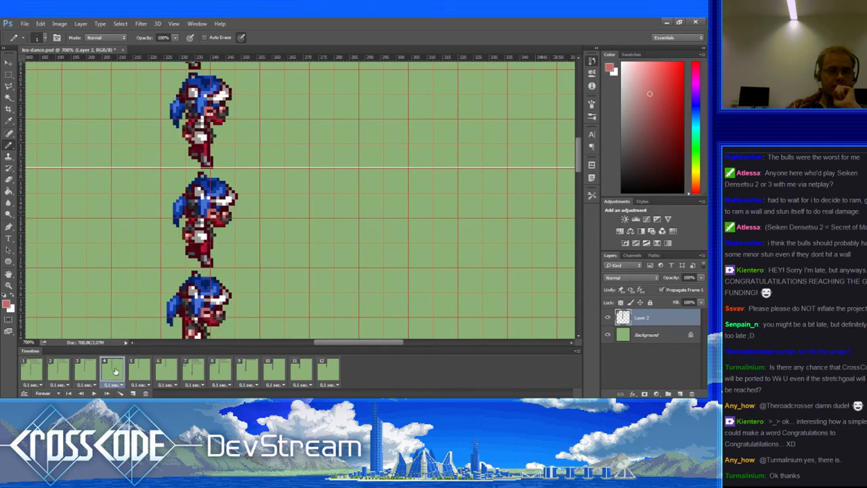
left_click(137, 369)
left_click(166, 368)
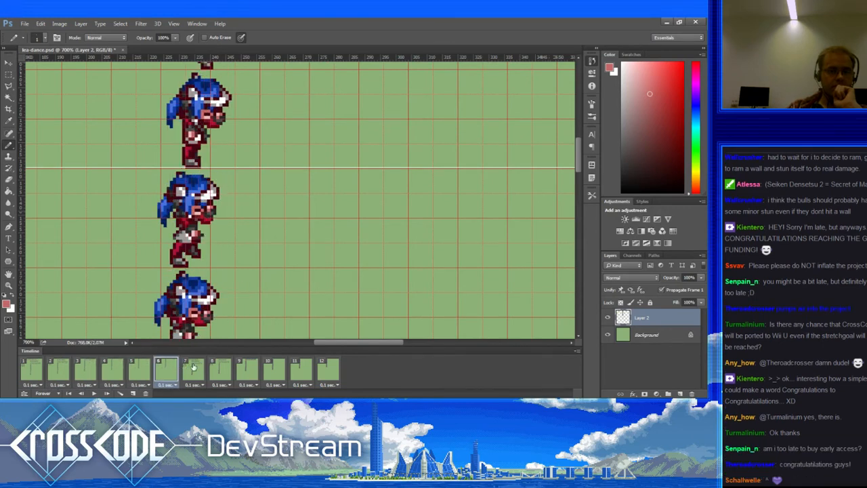
left_click(195, 367)
left_click(218, 366)
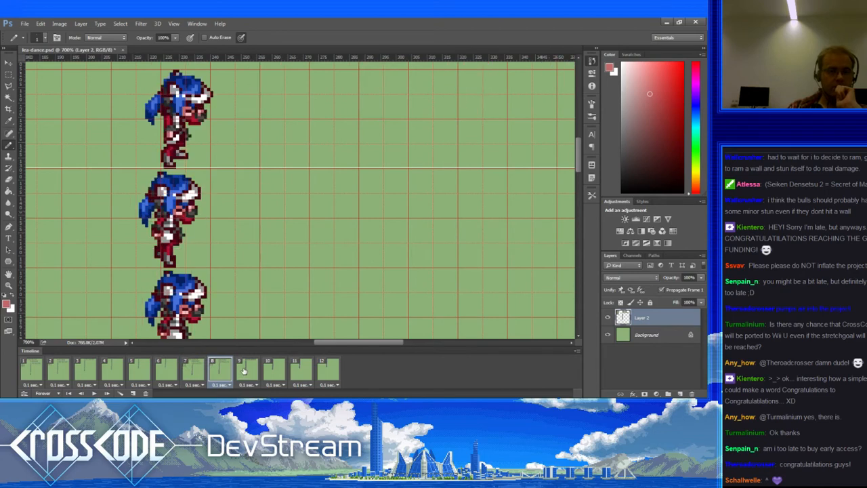
left_click(248, 370)
left_click(278, 366)
left_click(306, 365)
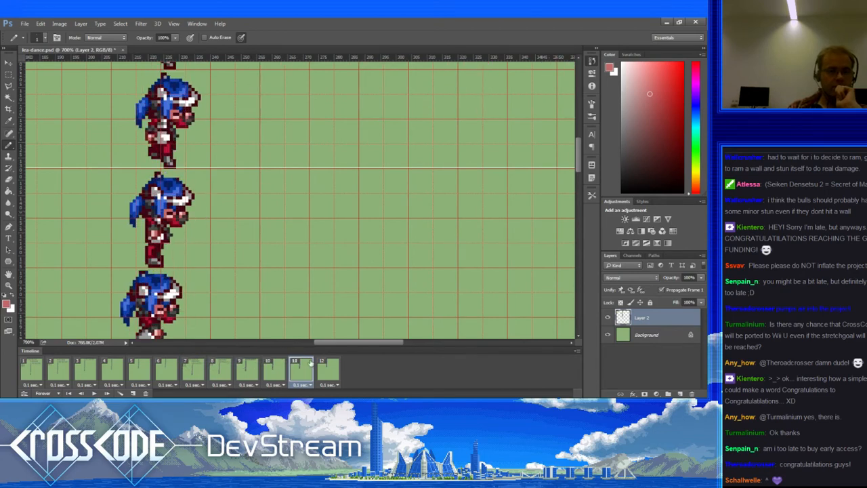
left_click(319, 365)
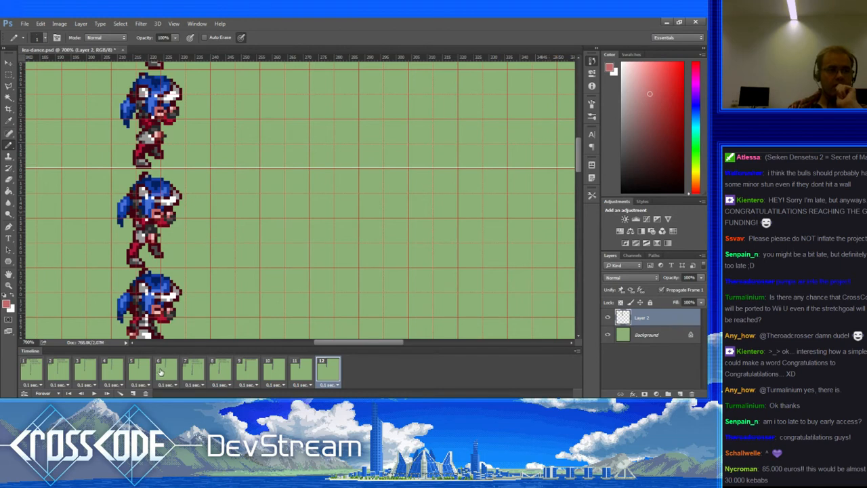
Step: Run through frames 1 to 12 a second time to review the dance poses
left_click(44, 373)
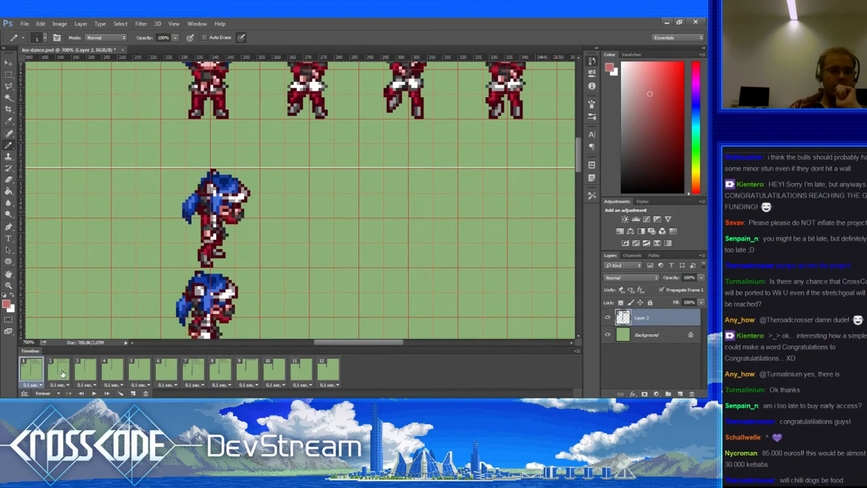
left_click(61, 374)
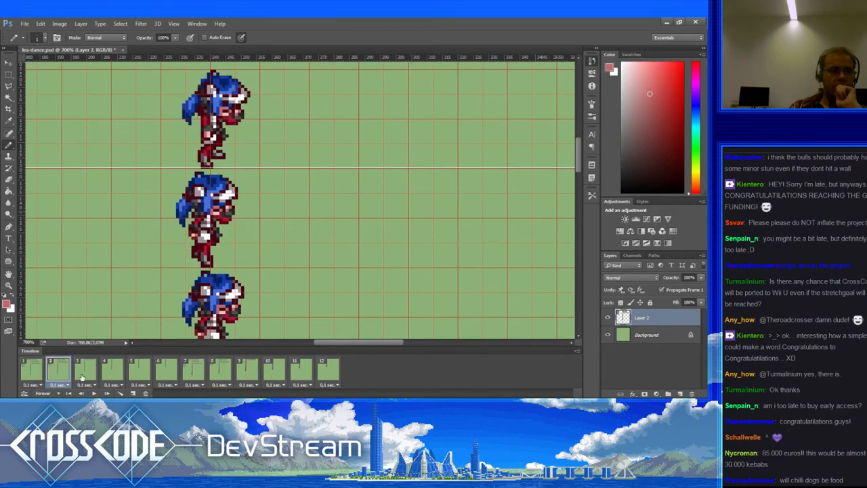
left_click(82, 377)
left_click(107, 373)
left_click(135, 372)
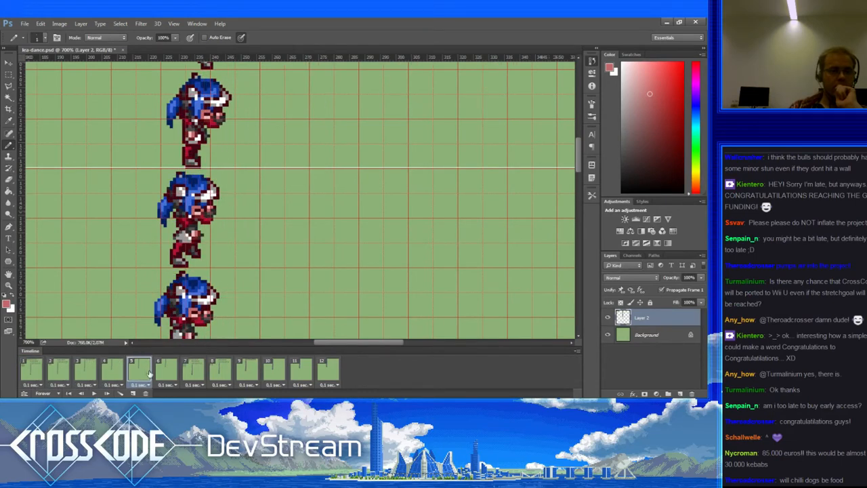
left_click(174, 372)
left_click(196, 373)
left_click(219, 370)
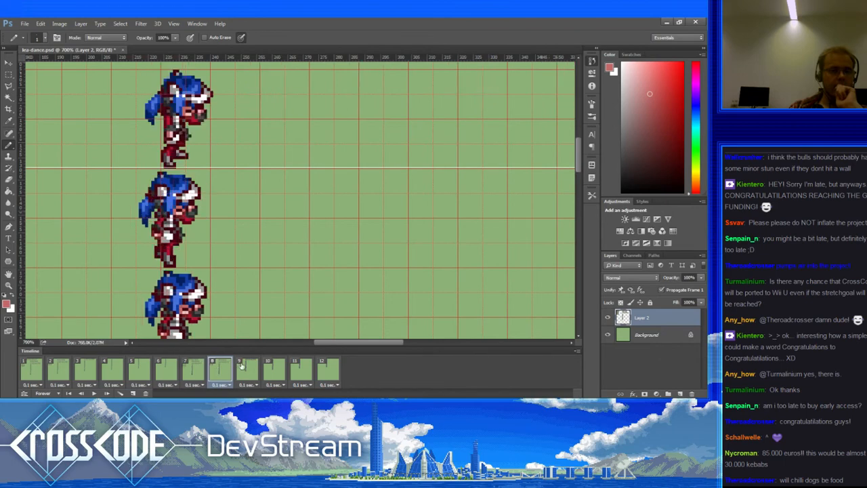
left_click(243, 367)
left_click(273, 366)
left_click(298, 370)
left_click(324, 369)
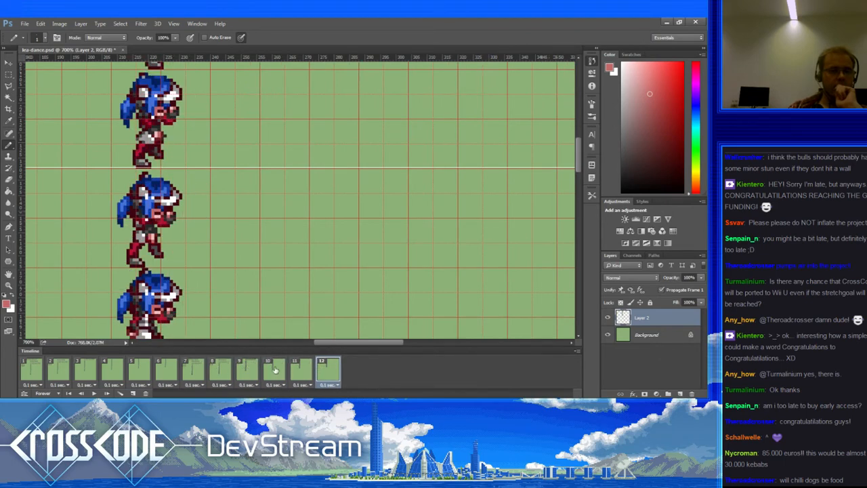
Step: Step through frames 1 to 4 again
left_click(50, 368)
left_click(72, 368)
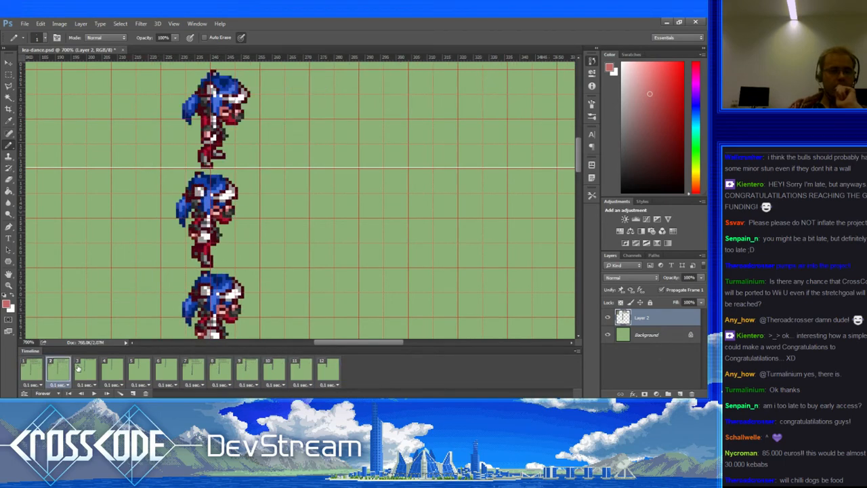
left_click(89, 371)
left_click(118, 370)
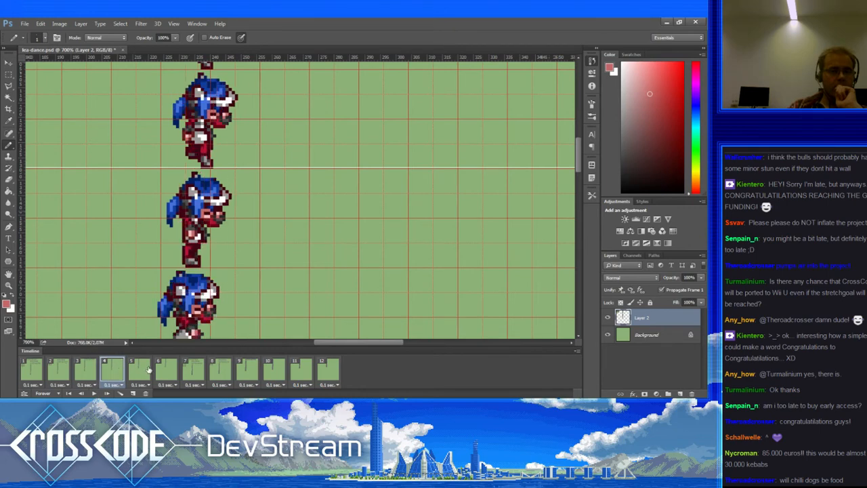
Step: Compare the poses in frames 1 and 2, then sample the hair's dark blue on frame 2
left_click(38, 372)
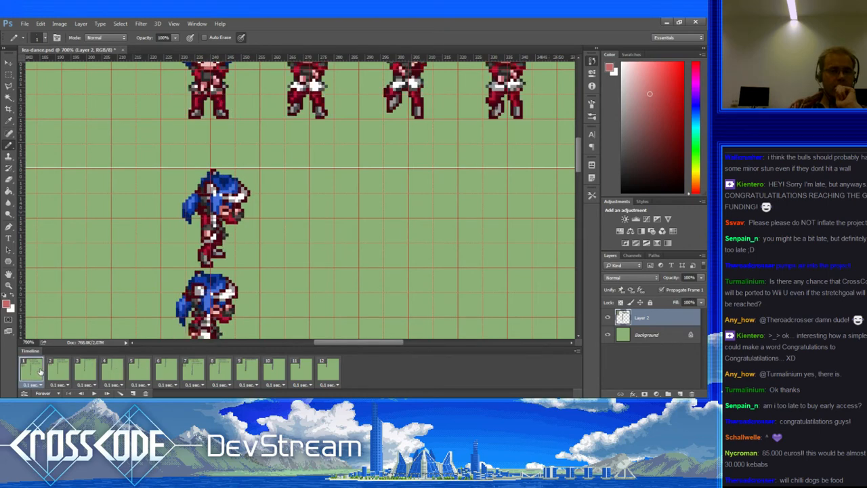
left_click(59, 372)
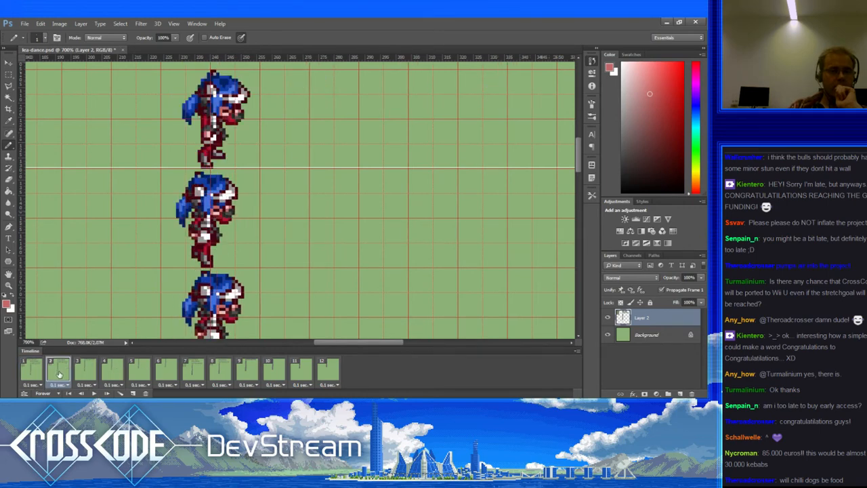
left_click(39, 377)
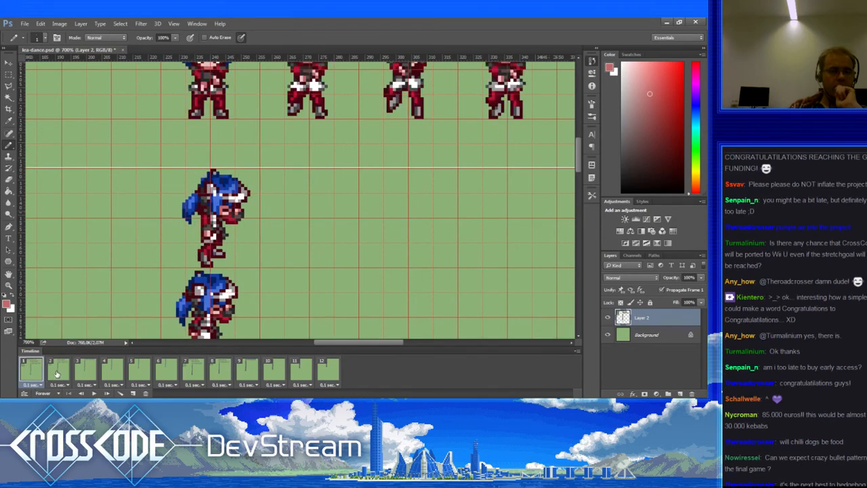
left_click(59, 372)
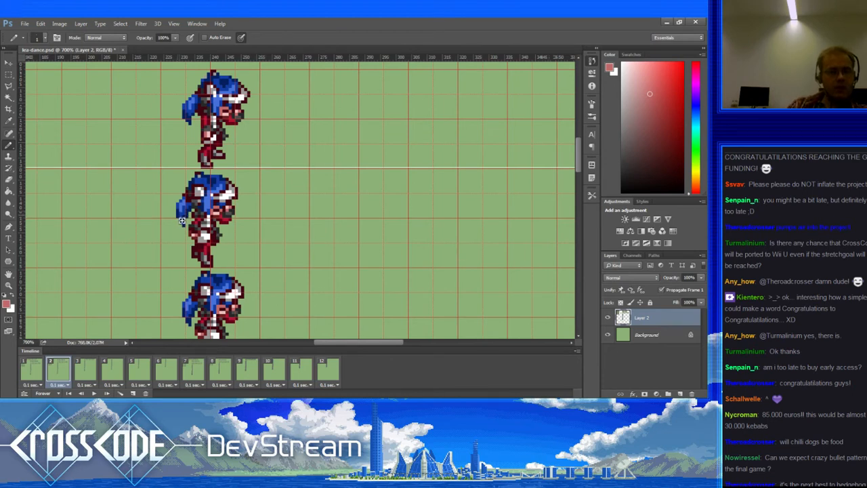
left_click(39, 366)
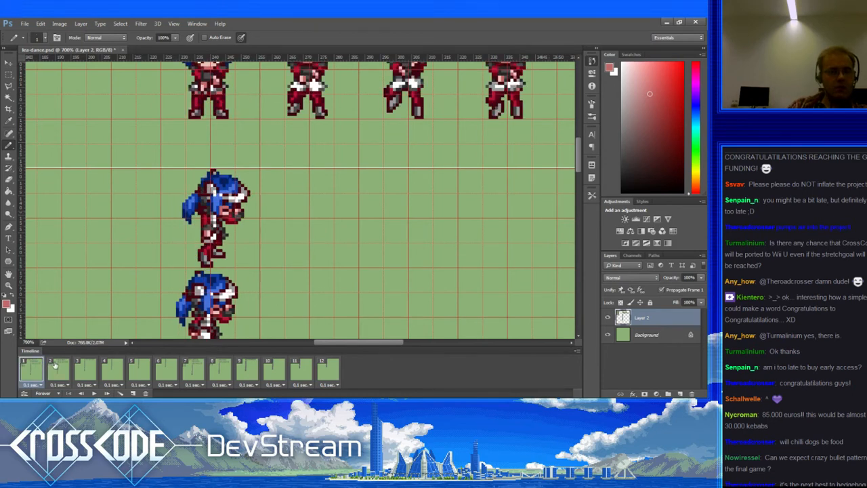
left_click(56, 366)
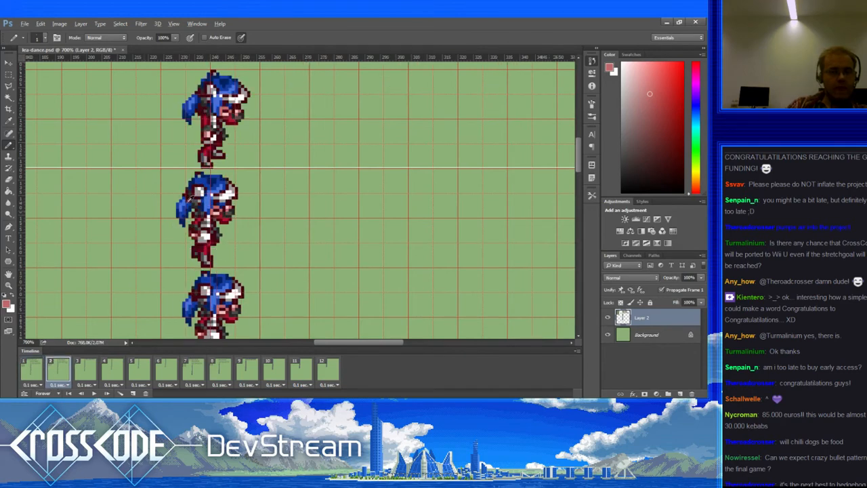
left_click(191, 200, "alt")
Step: Pencil blue pixels onto the middle sprite's hair in frame 2, comparing against frame 1
left_click_drag(191, 200, 189, 211)
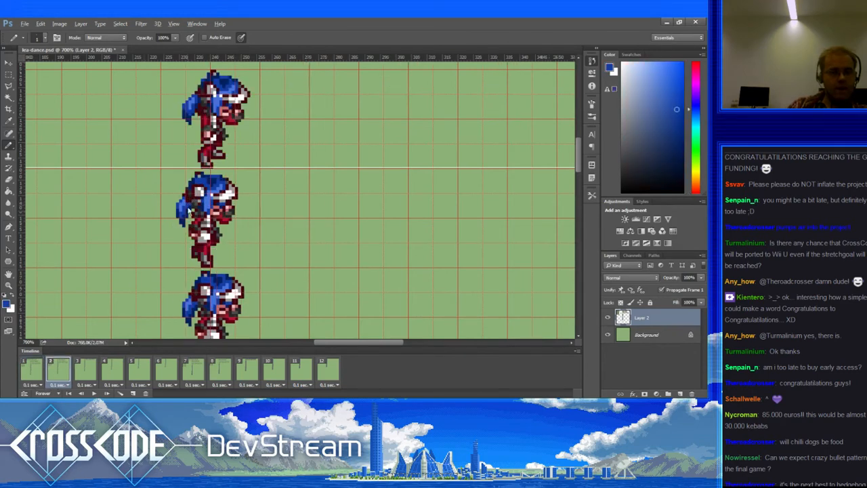
left_click(41, 365)
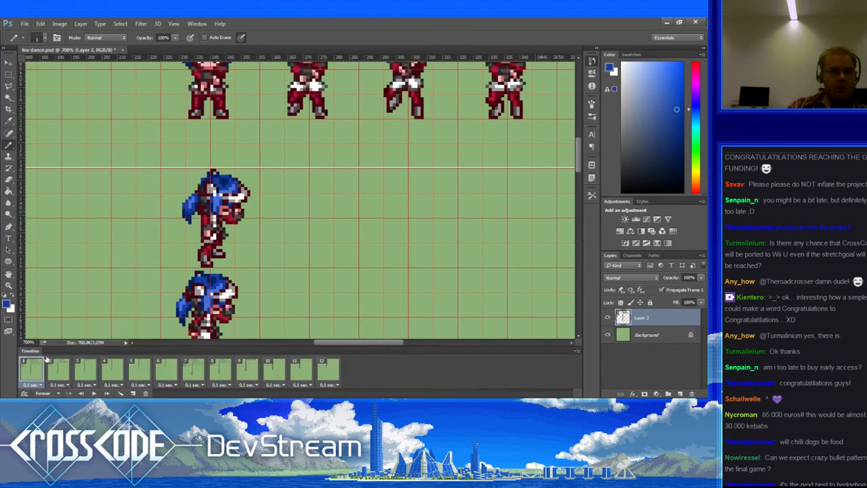
left_click(8, 73)
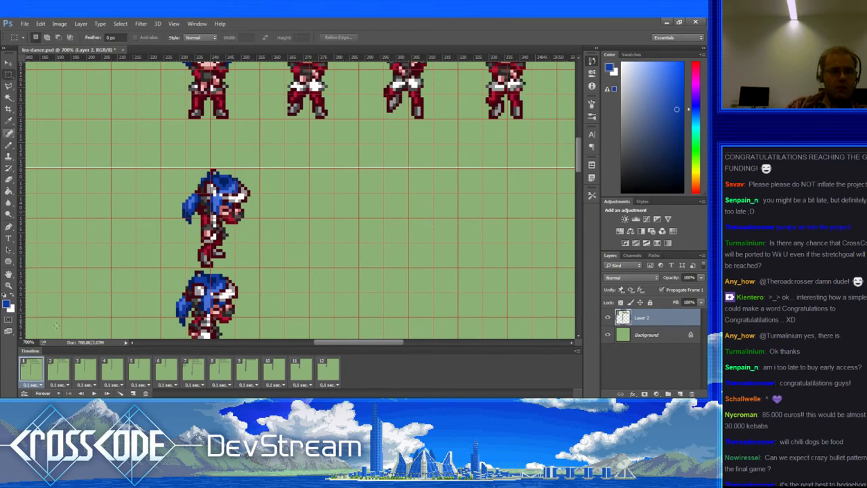
left_click(61, 370)
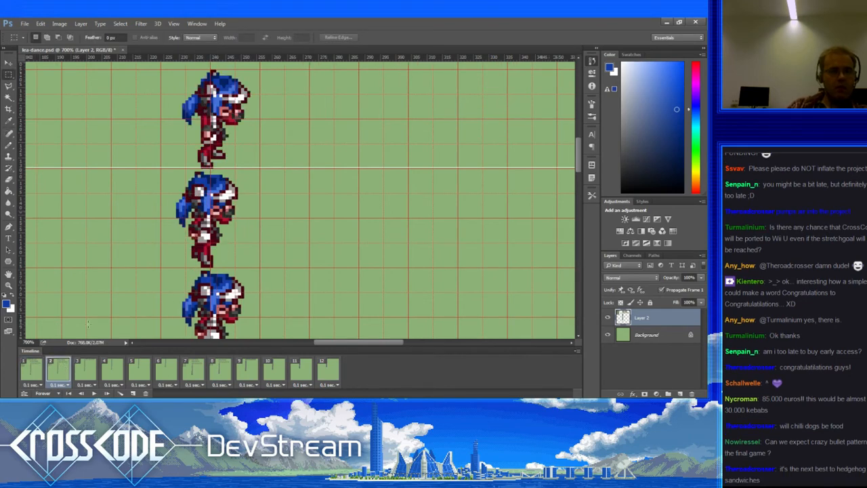
Step: Delete the lower sprite pose from frame 3 using a rectangular marquee selection
left_click_drag(137, 283, 131, 312)
left_click(87, 380)
left_click_drag(129, 218, 226, 307)
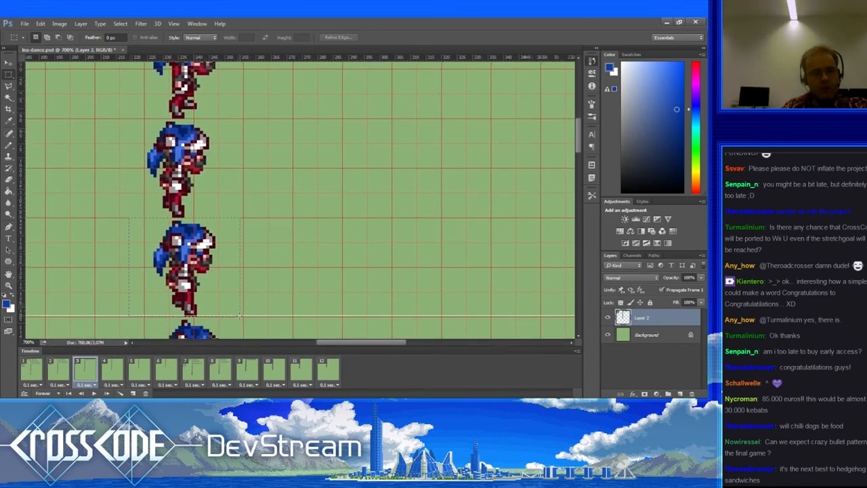
left_click(238, 318)
key("Delete")
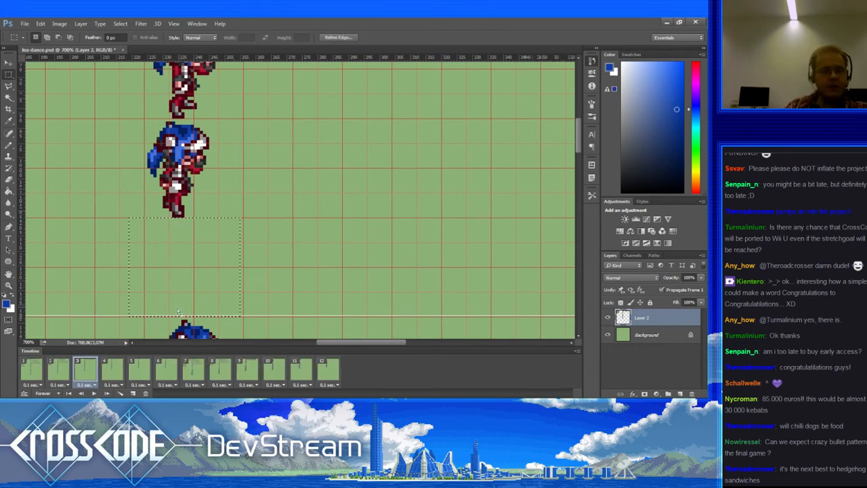
left_click(39, 370)
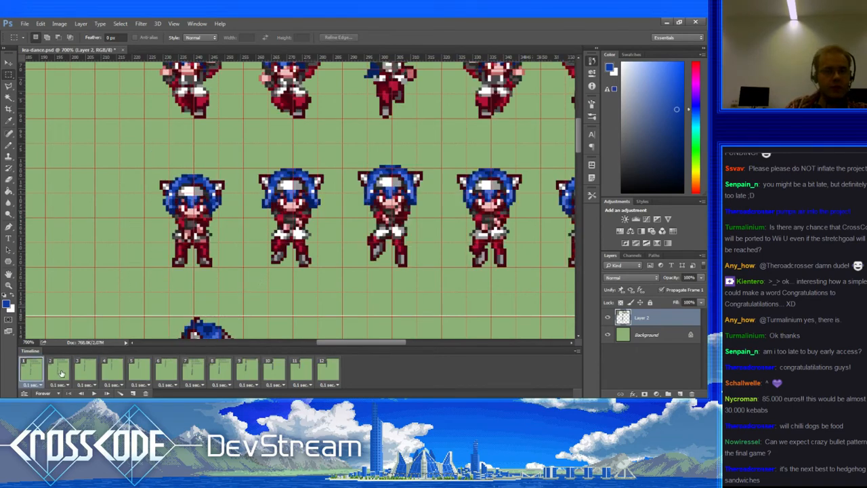
Step: Check the poses in frames 2 through 7, then go back to frame 6
left_click(59, 371)
left_click(86, 370)
scroll(185, 202, "down", 3)
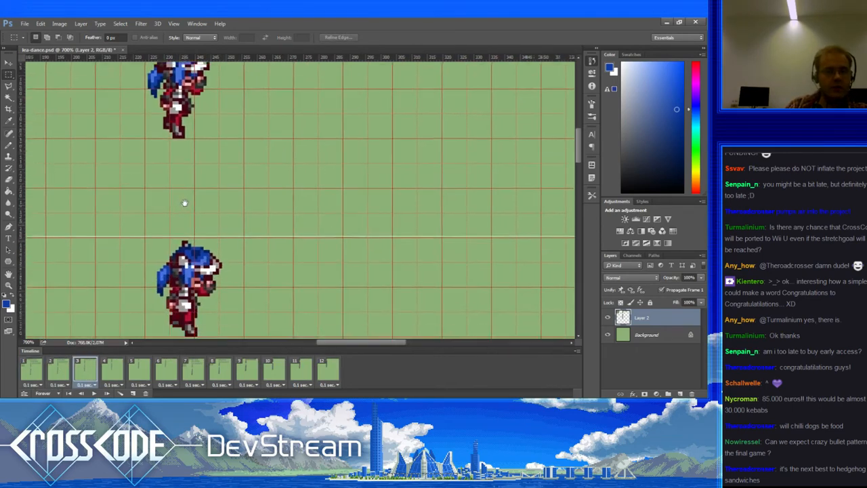
left_click(112, 370)
scroll(155, 258, "down", 2)
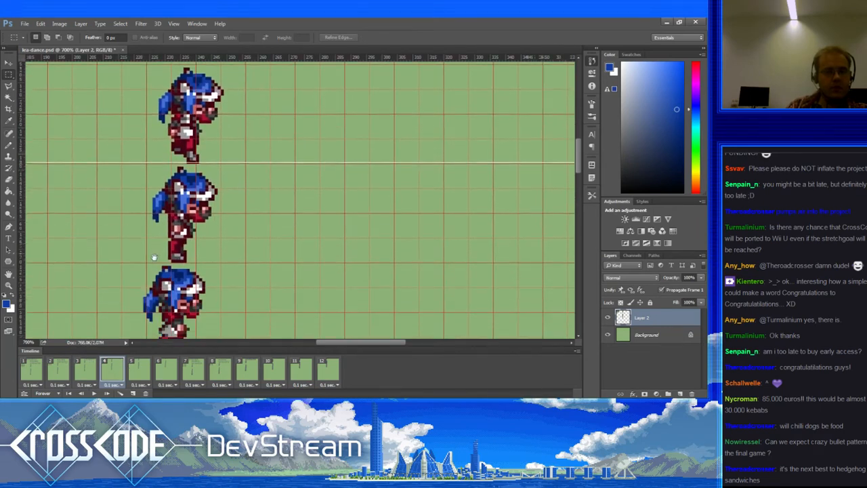
left_click(141, 368)
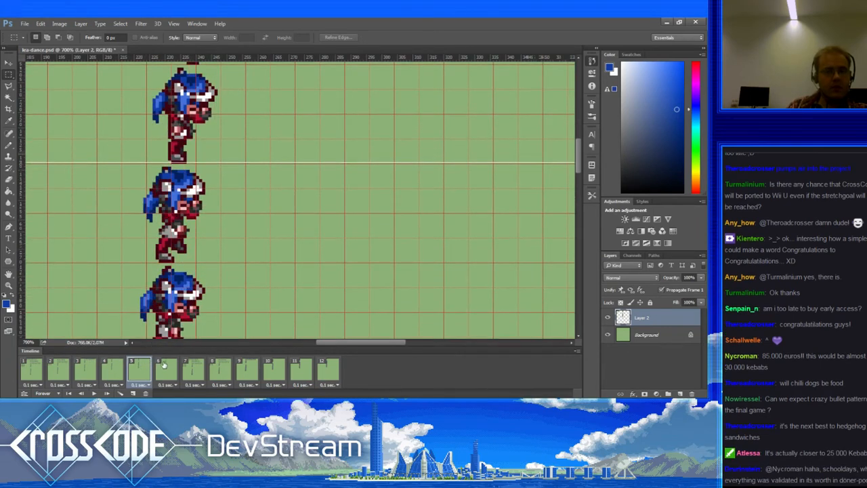
scroll(167, 314, "down", 2)
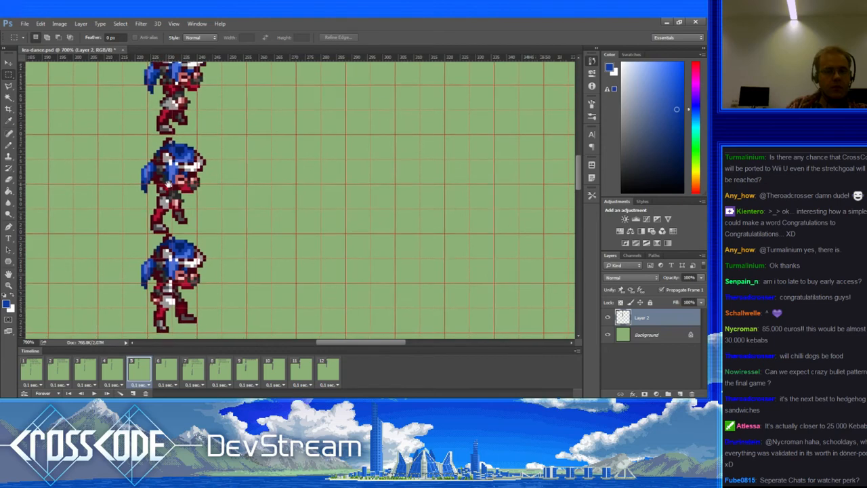
left_click(163, 366)
scroll(181, 276, "up", 2)
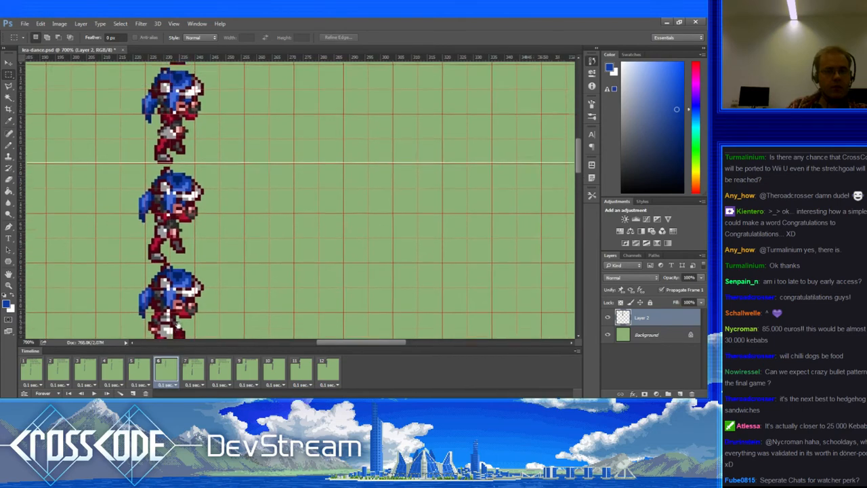
left_click(193, 367)
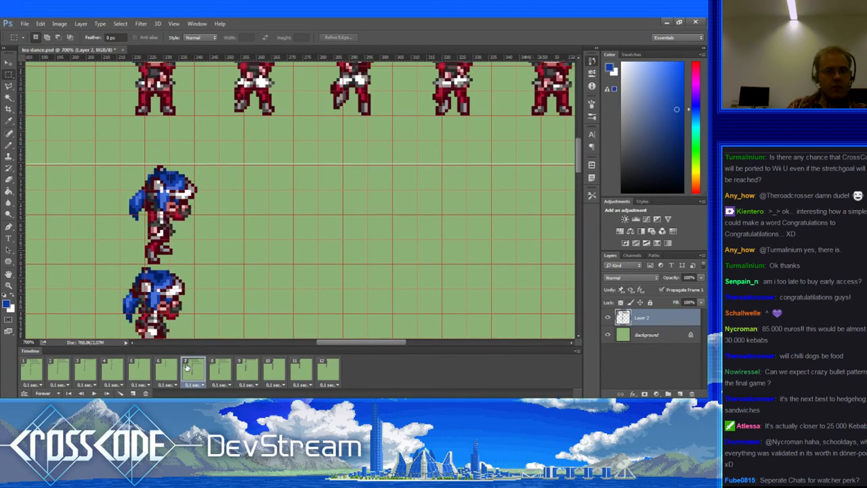
left_click(169, 370)
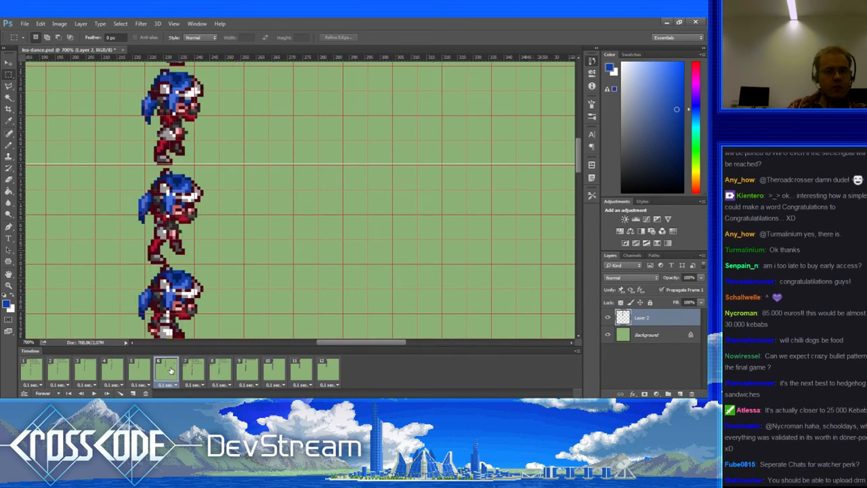
Step: Restart from frame 1 to frame 6 and marquee-select the area around frame 6's lower sprite
left_click(35, 369)
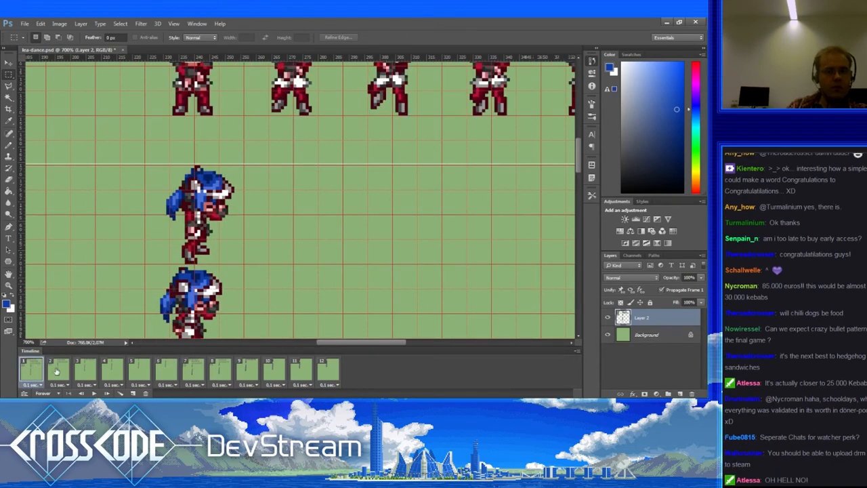
left_click(58, 372)
left_click(80, 373)
left_click(106, 372)
left_click(138, 368)
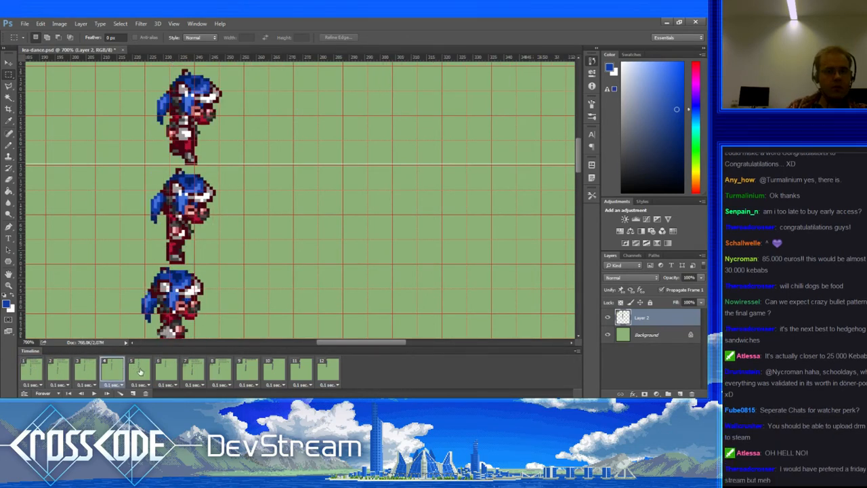
left_click(166, 370)
scroll(176, 256, "down", 2)
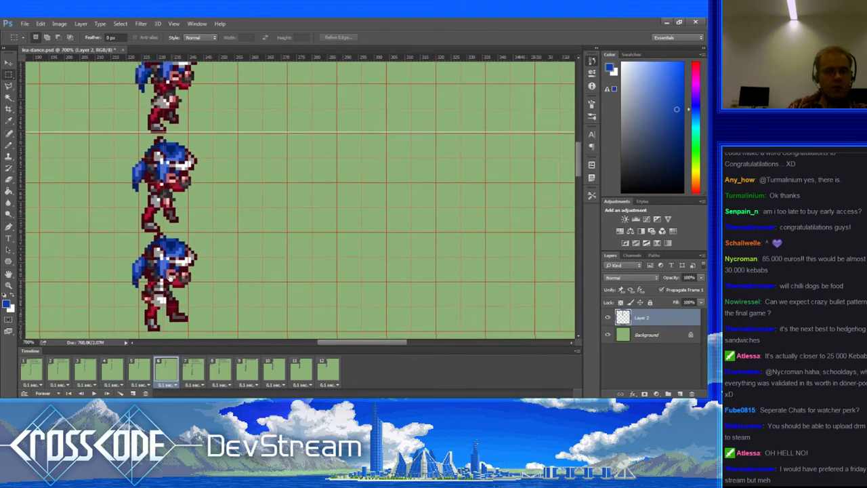
left_click_drag(177, 257, 180, 267)
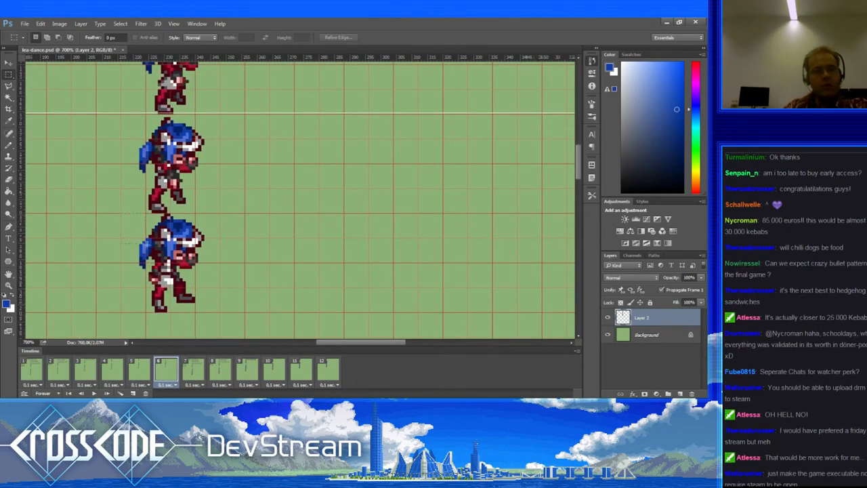
left_click_drag(122, 214, 229, 324)
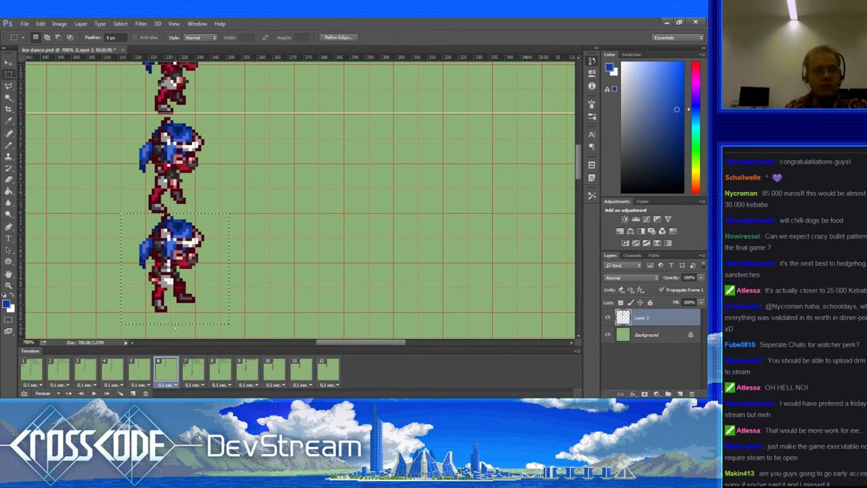
Step: Compare frame 6 with frame 5, then check frames 7 through 12
left_click(140, 369)
left_click(166, 370)
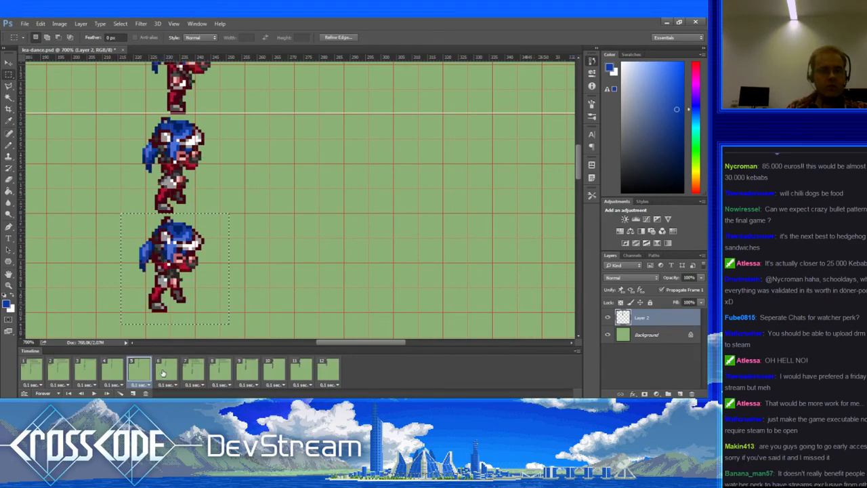
left_click(185, 371)
left_click(211, 369)
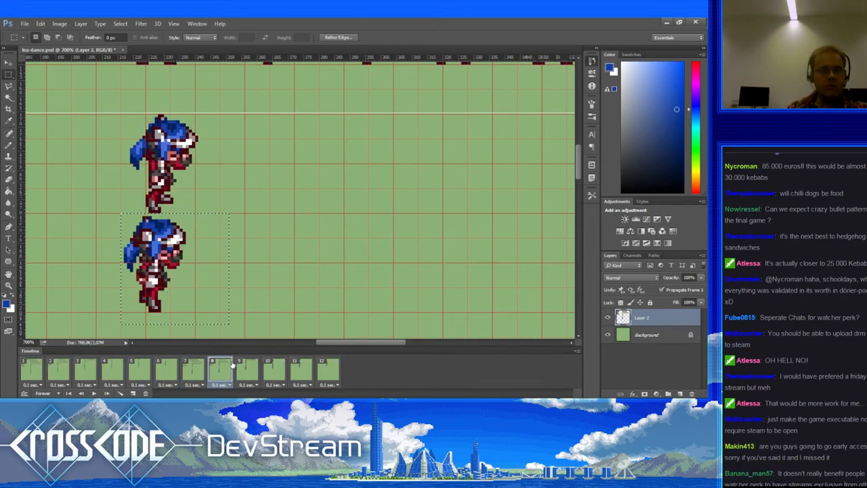
left_click(262, 366)
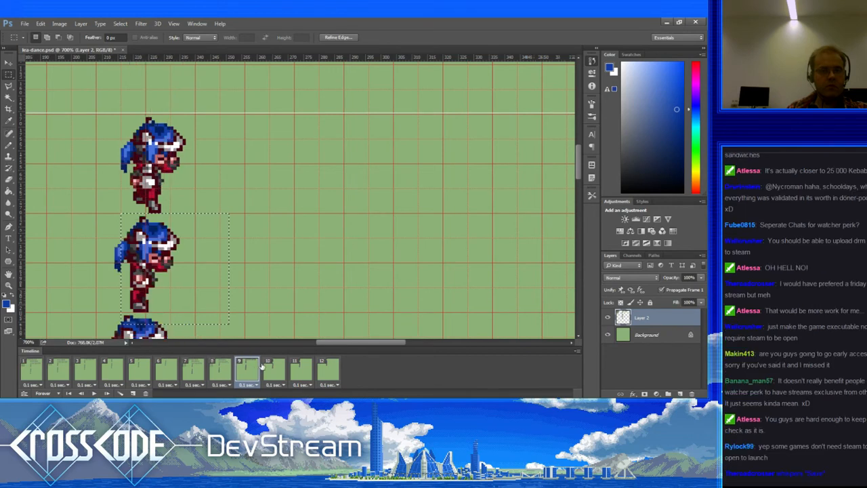
left_click(273, 367)
left_click(298, 368)
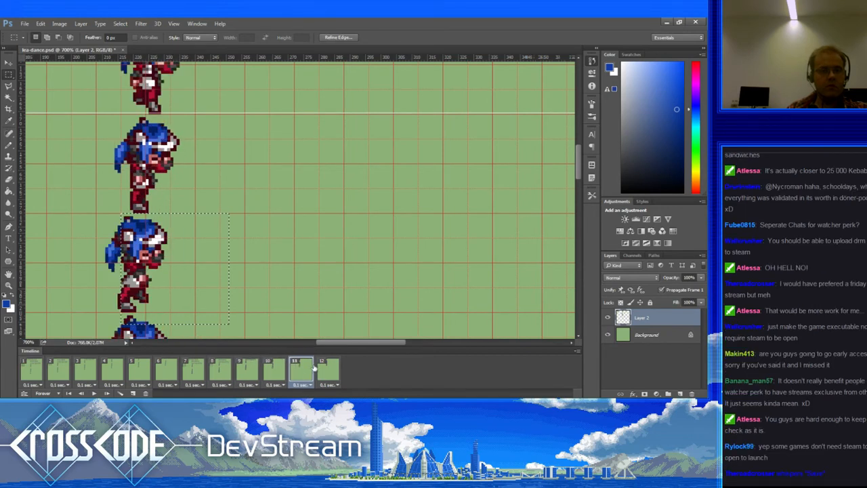
left_click(315, 368)
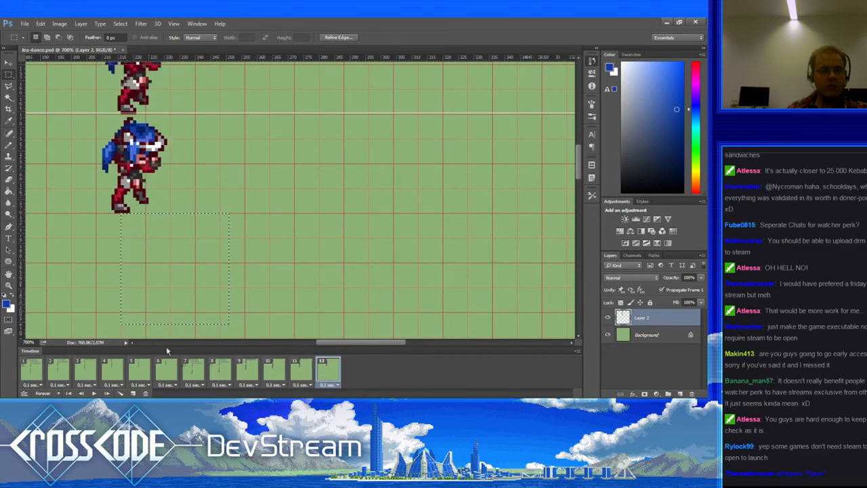
left_click(40, 373)
scroll(173, 313, "up", 3)
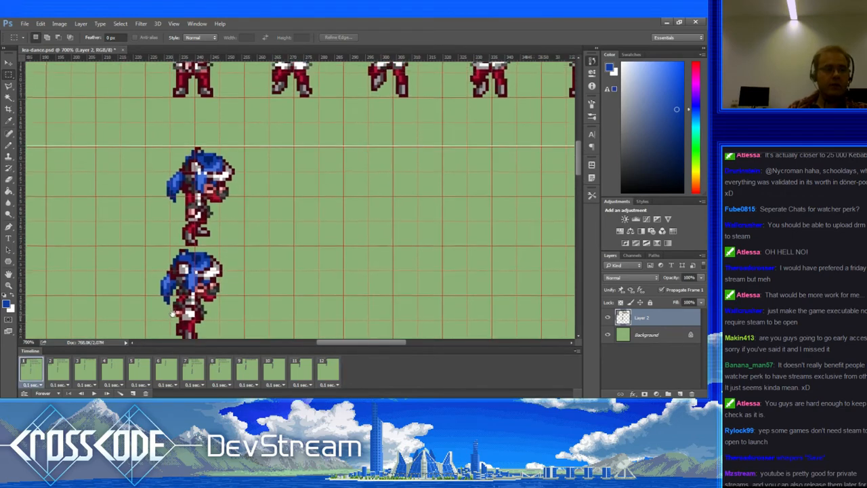
scroll(173, 314, "up", 2)
scroll(173, 313, "down", 3)
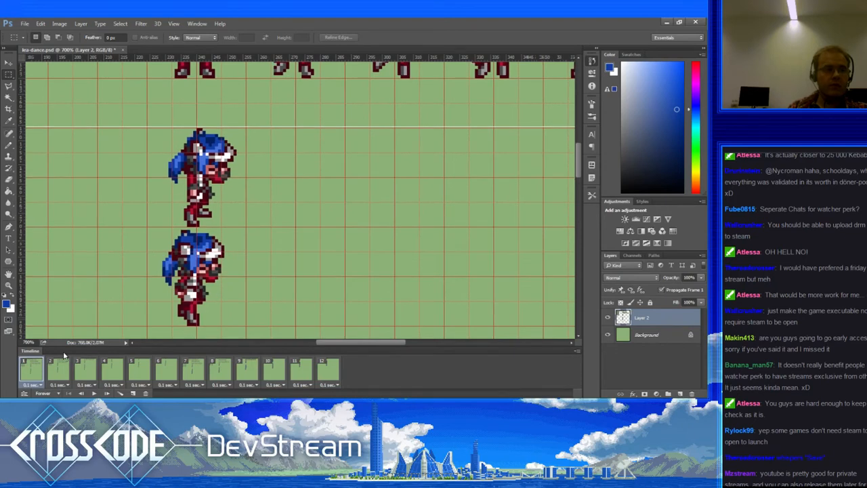
left_click(61, 373)
left_click(83, 377)
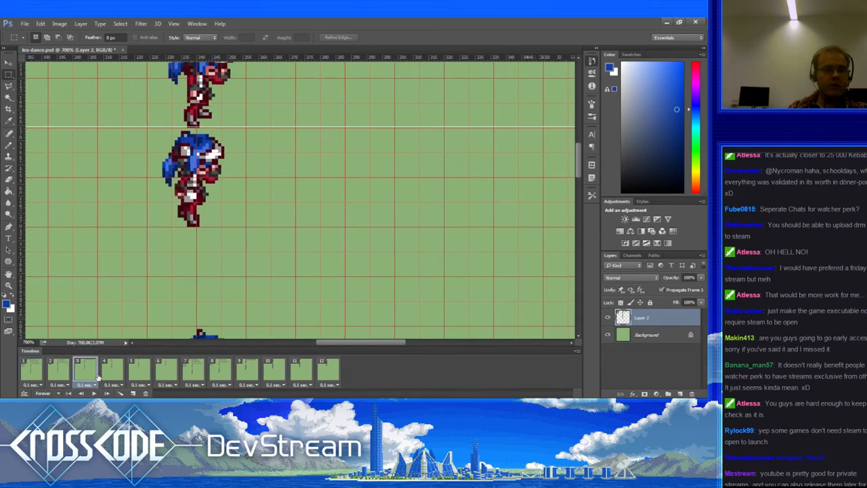
left_click(105, 379)
left_click(134, 377)
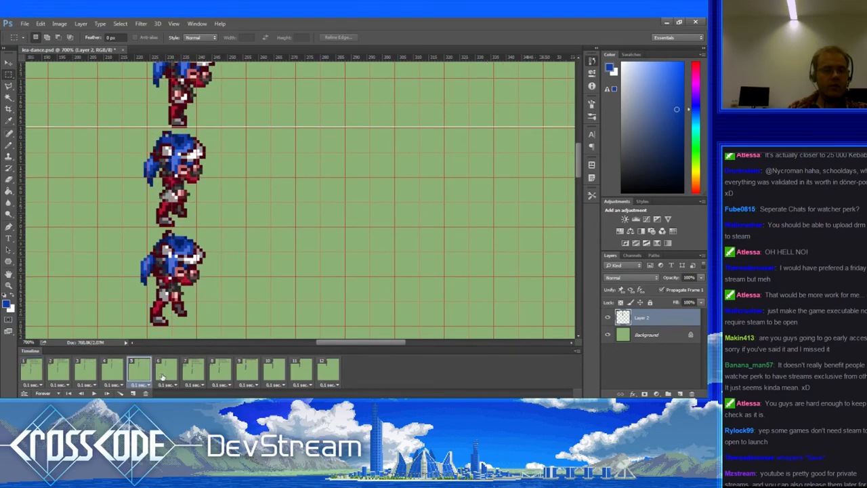
left_click(175, 374)
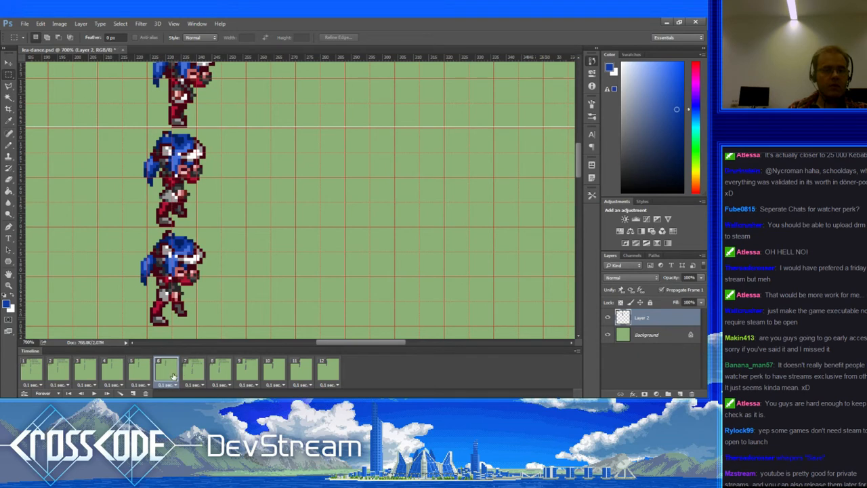
left_click(195, 375)
left_click(217, 376)
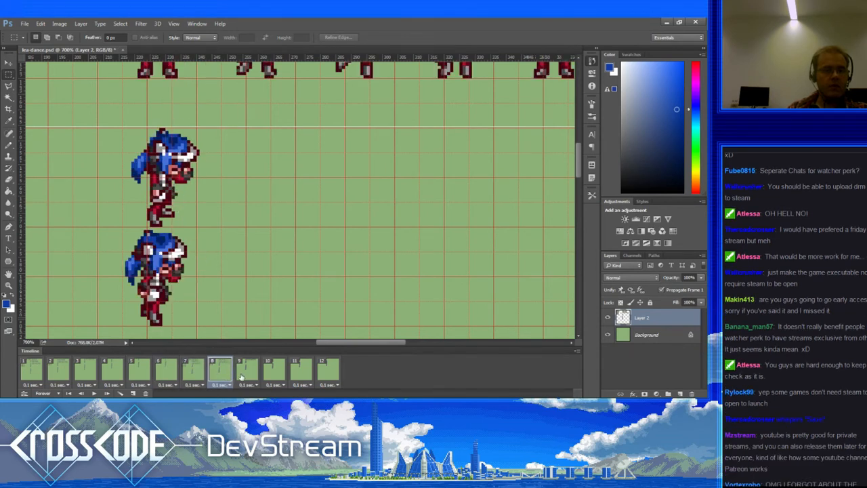
left_click(241, 376)
left_click(269, 375)
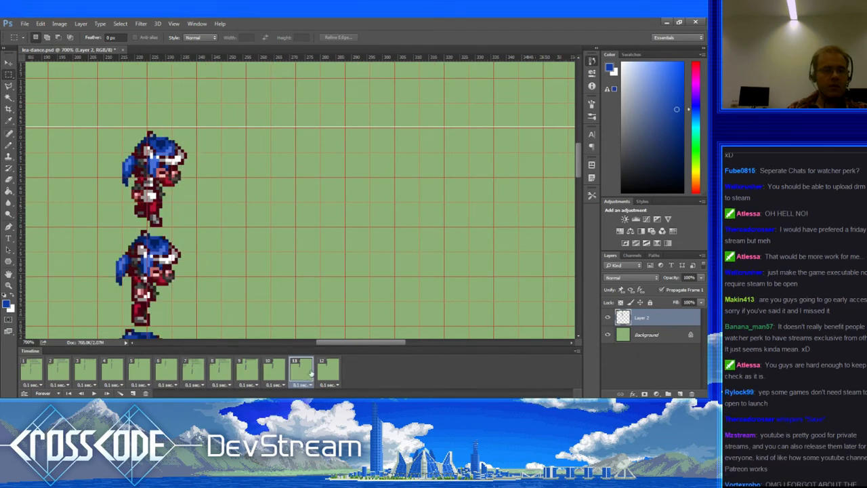
left_click(313, 372)
left_click(326, 367)
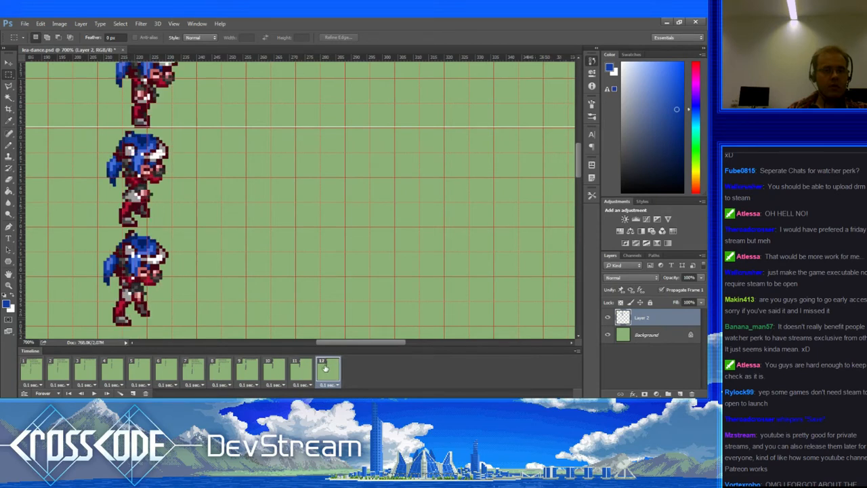
left_click(37, 372)
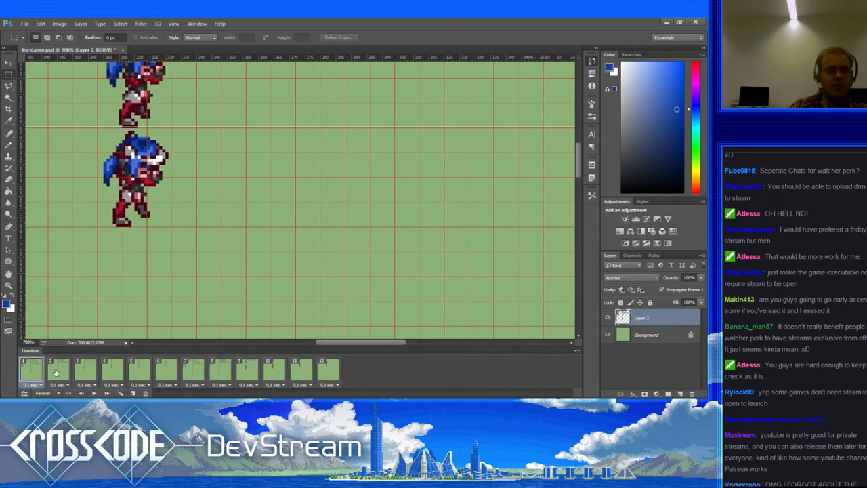
left_click(61, 372)
left_click(105, 373)
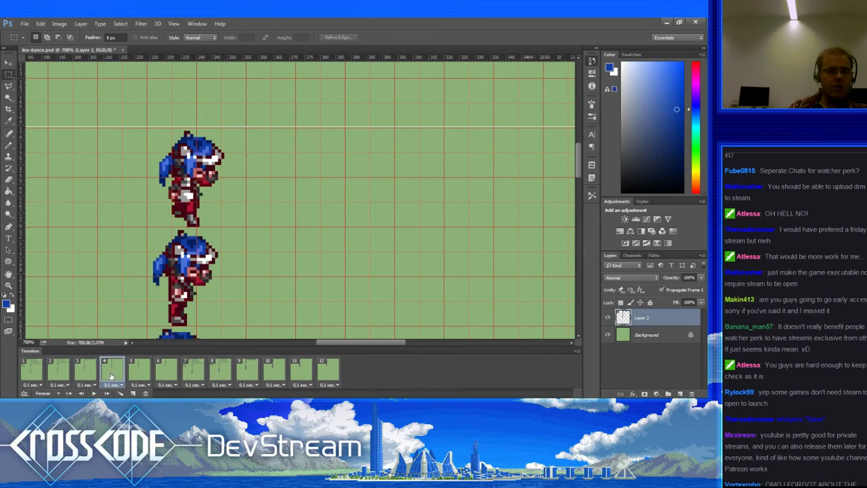
left_click(132, 375)
left_click(160, 372)
left_click(191, 371)
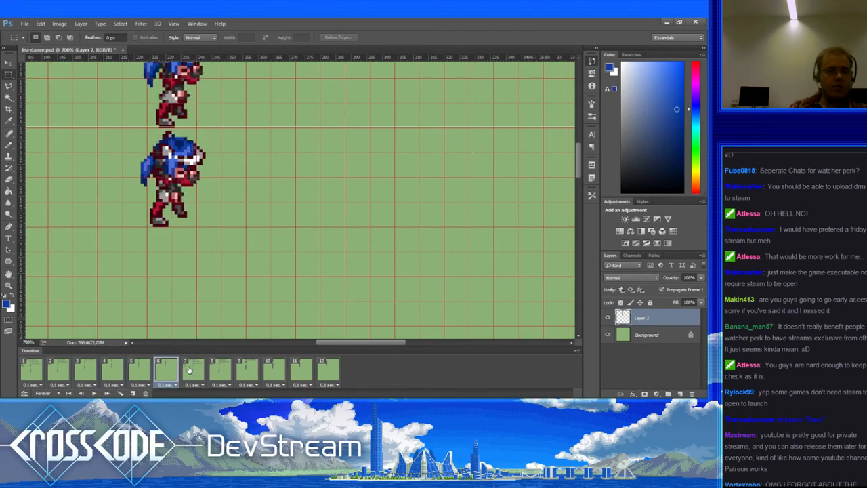
left_click(224, 370)
left_click(245, 369)
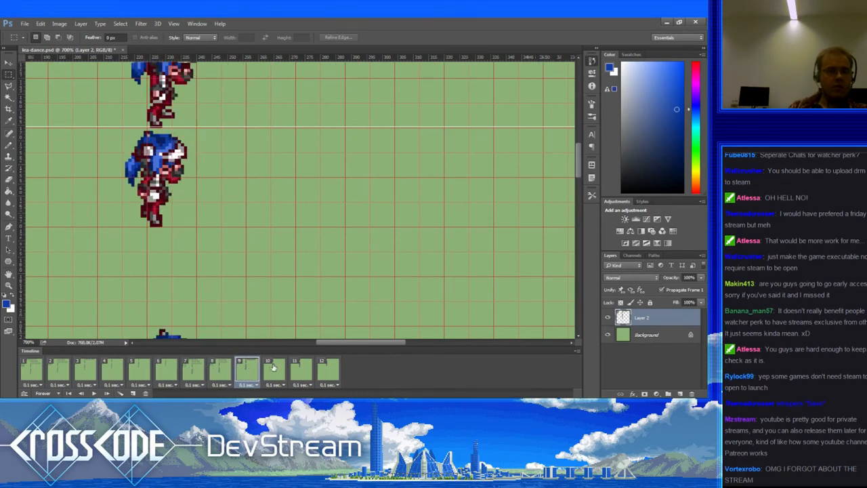
left_click(274, 369)
left_click(301, 370)
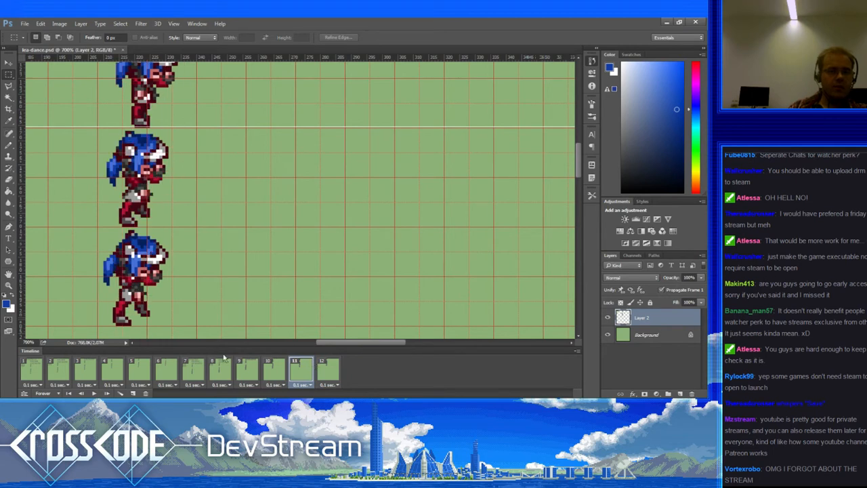
left_click(321, 368)
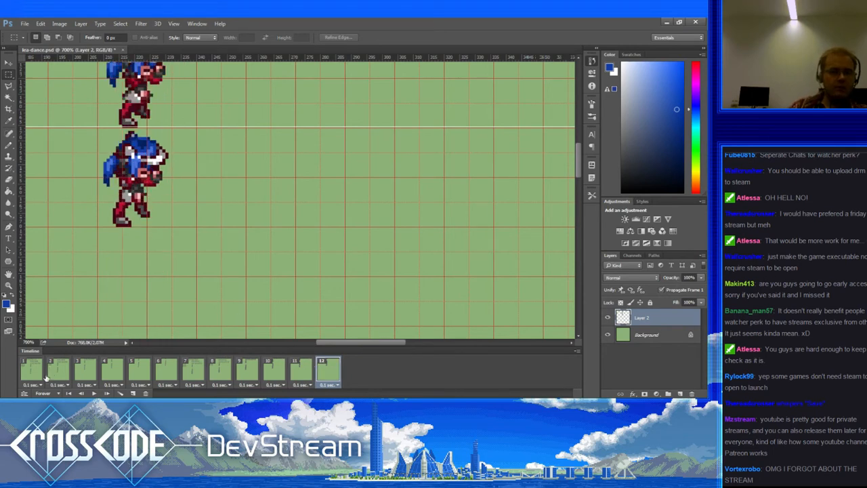
left_click(34, 371)
left_click(58, 372)
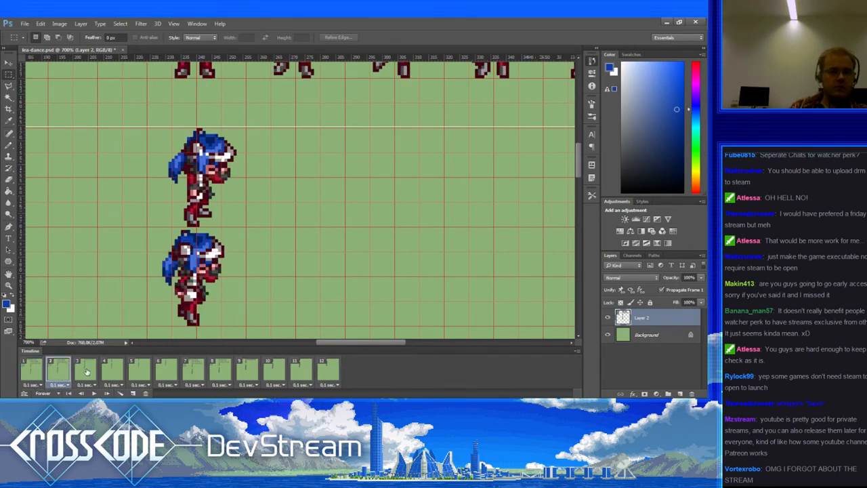
left_click(87, 371)
left_click(107, 370)
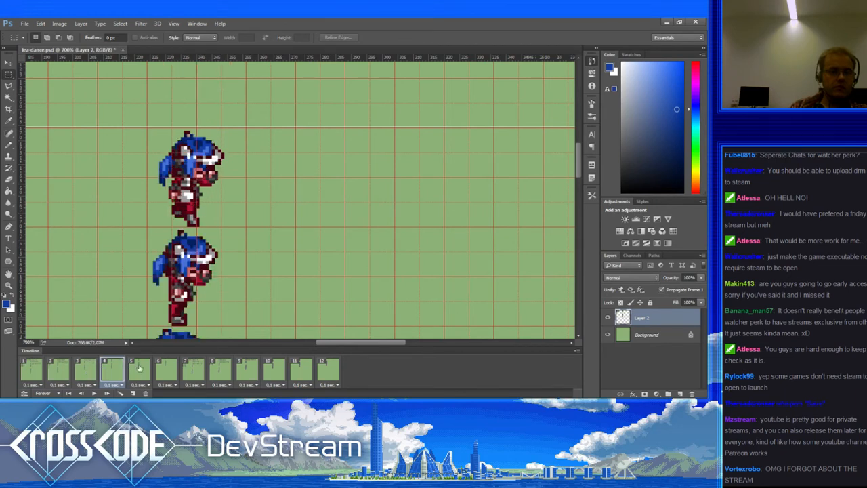
left_click(138, 368)
left_click(164, 369)
left_click(191, 368)
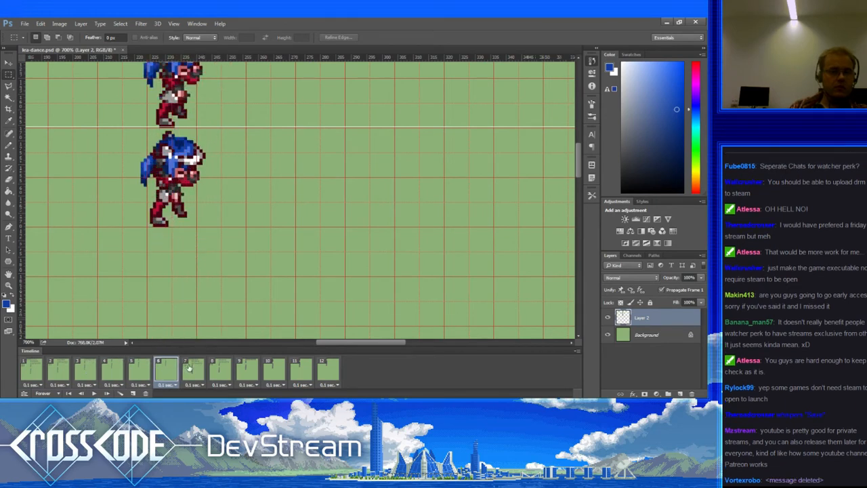
left_click(225, 368)
left_click(251, 367)
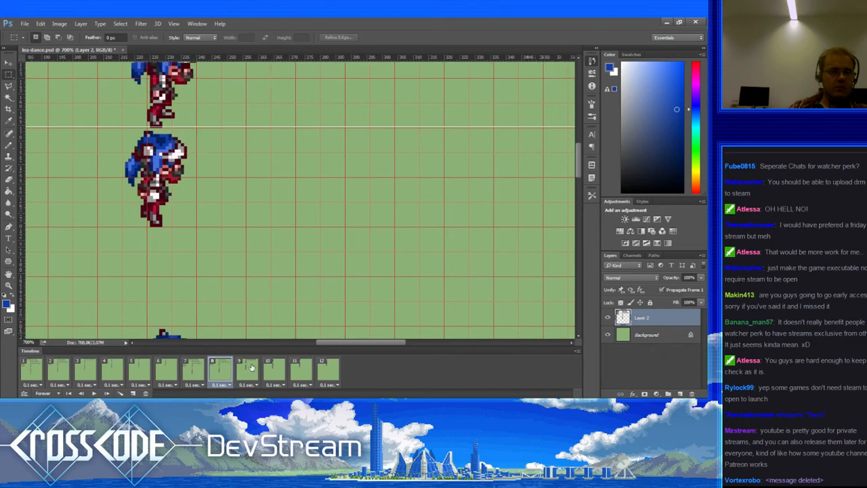
left_click(280, 368)
left_click(297, 368)
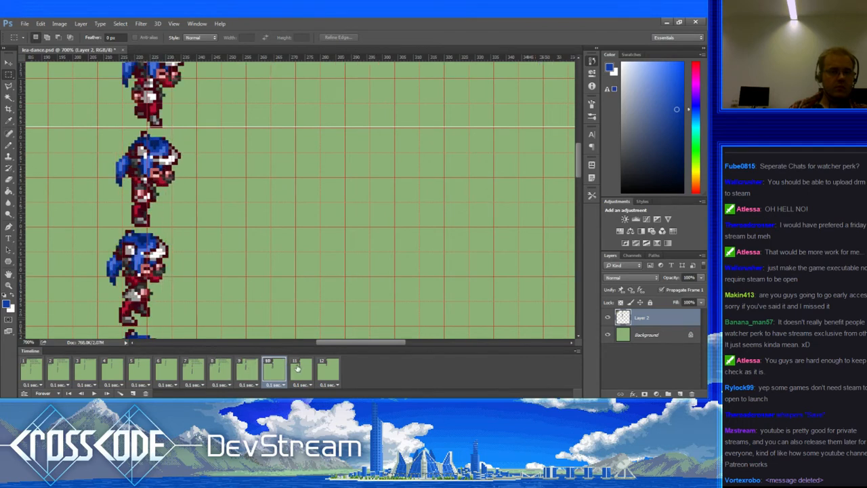
left_click(321, 368)
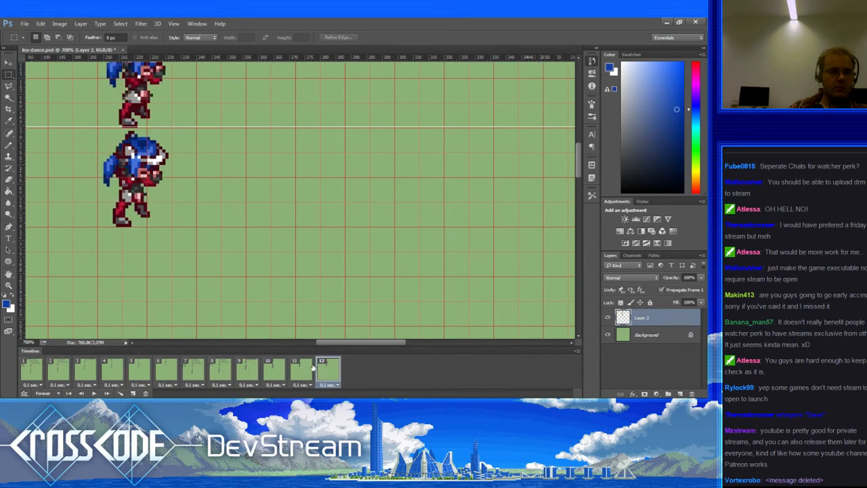
left_click(40, 374)
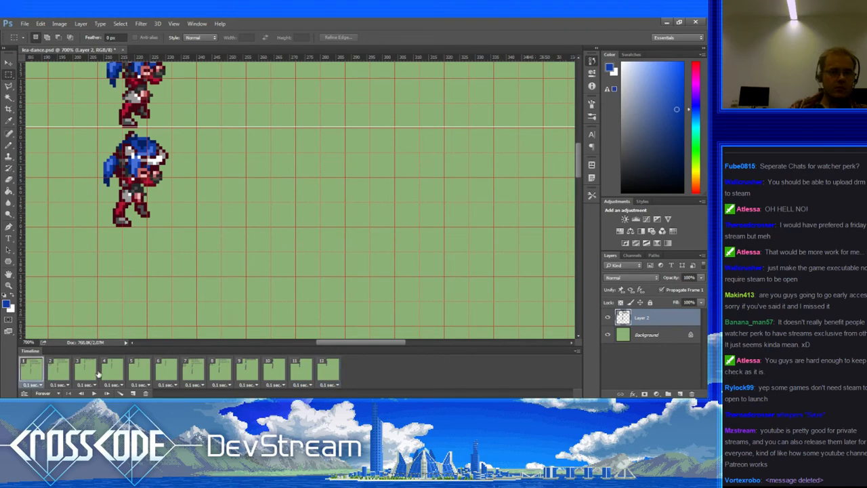
left_click(94, 393)
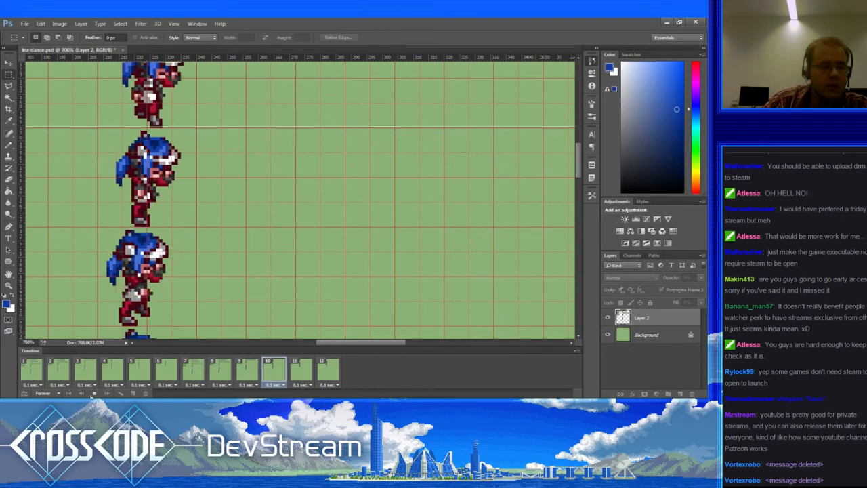
left_click(94, 393)
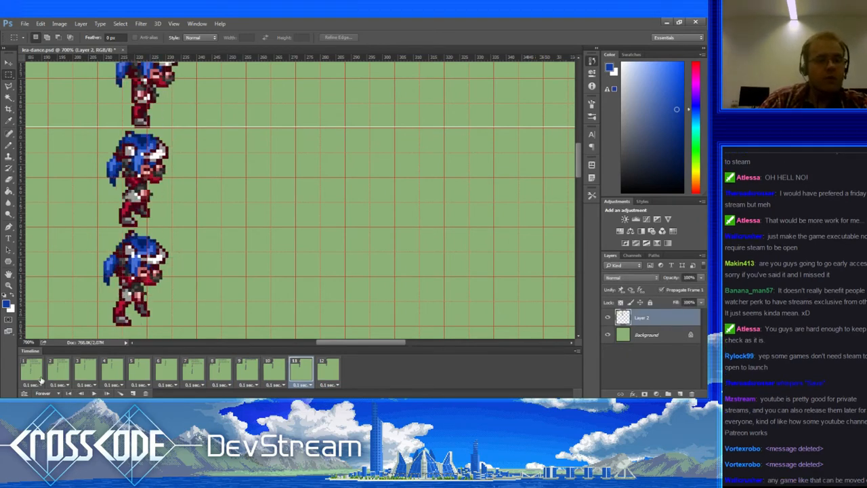
left_click(39, 379)
left_click(56, 369)
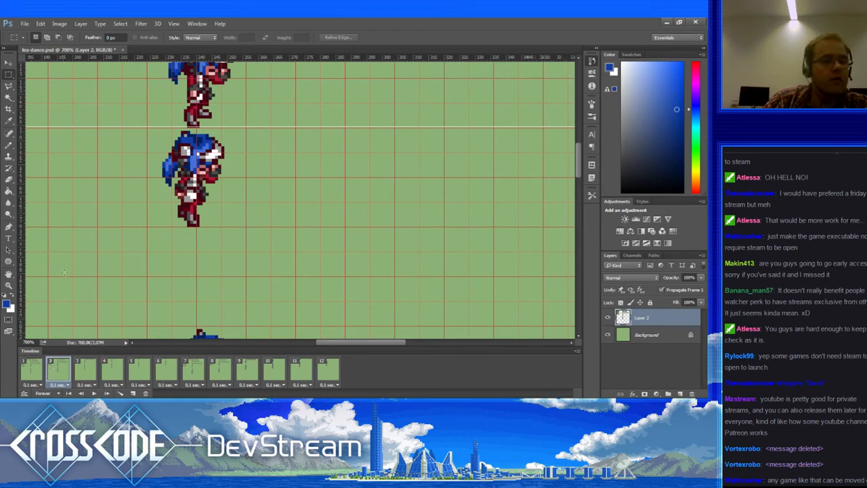
Step: Switch to the Pencil, compare frames 1 and 2, then sample the hair's lighter blue on frame 4
key("b")
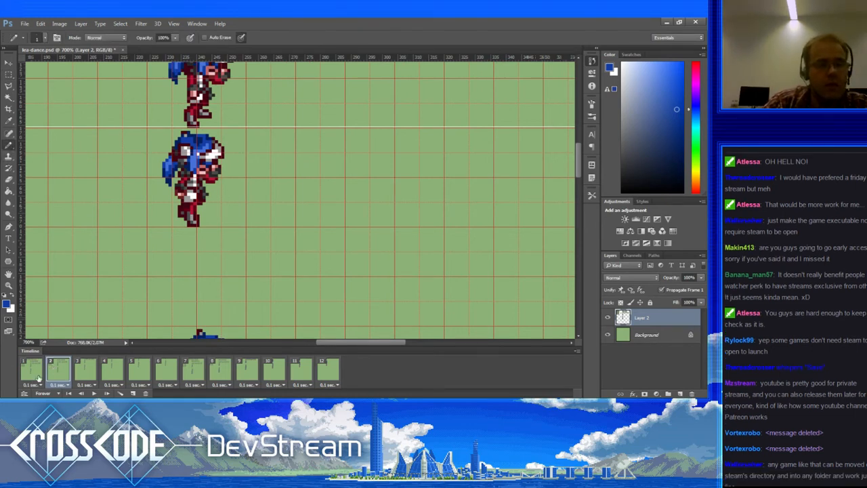
left_click(34, 379)
left_click(53, 374)
left_click(41, 374)
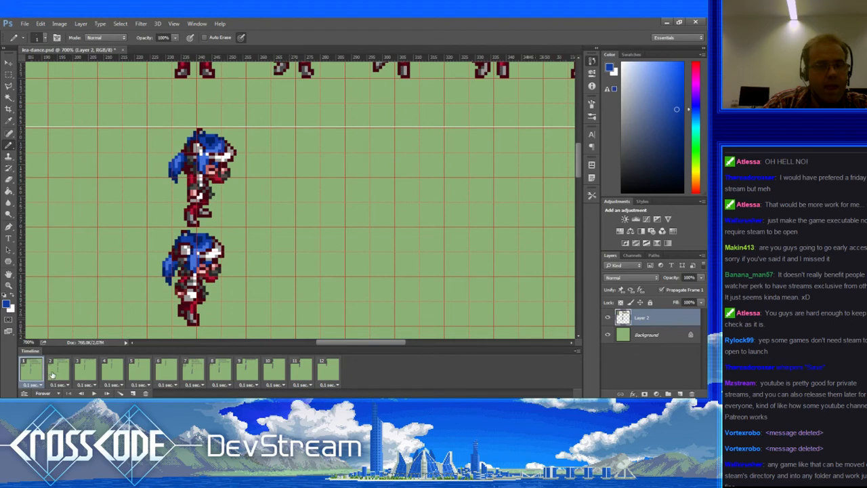
left_click(59, 376)
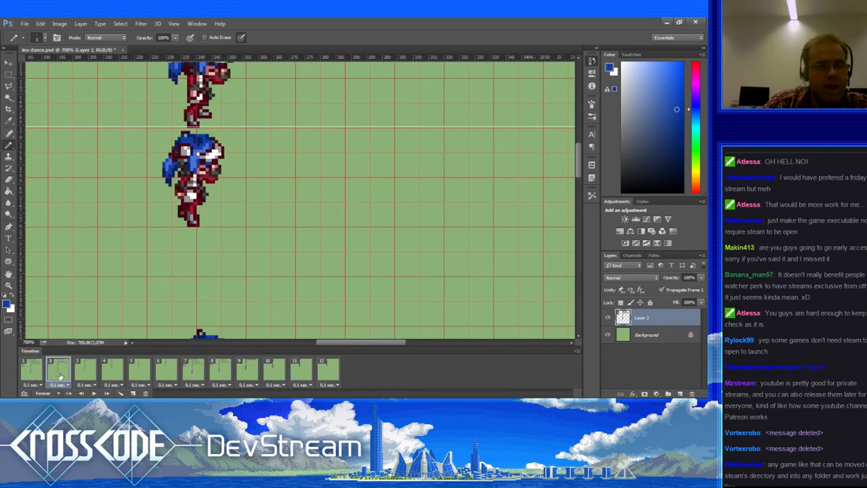
left_click(83, 375)
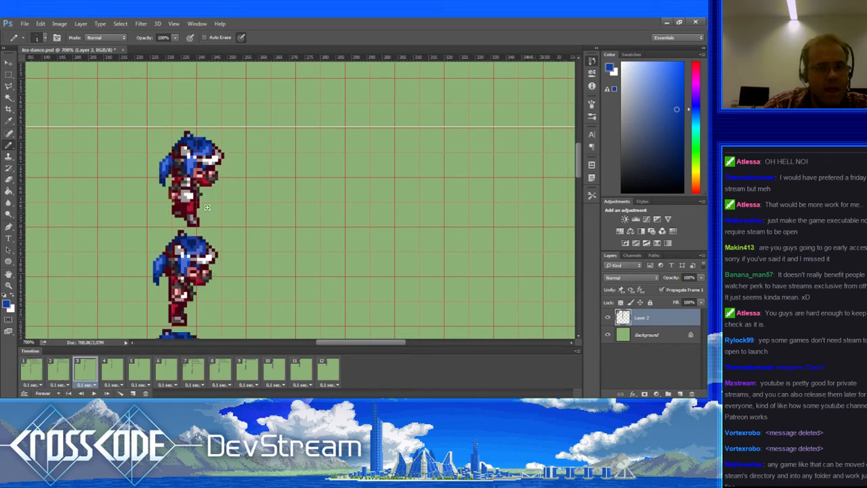
left_click(115, 370)
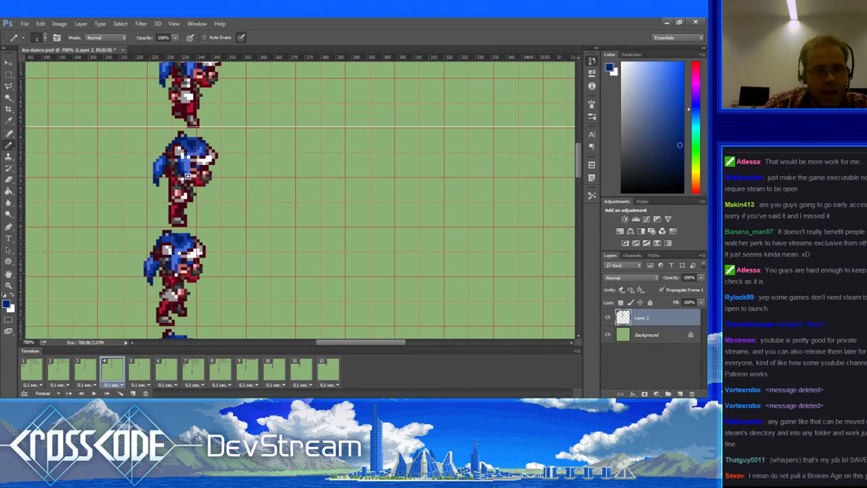
left_click(187, 166, "alt")
Step: Step through frames 5 to 11, then play the dance animation and stop it
left_click(148, 367)
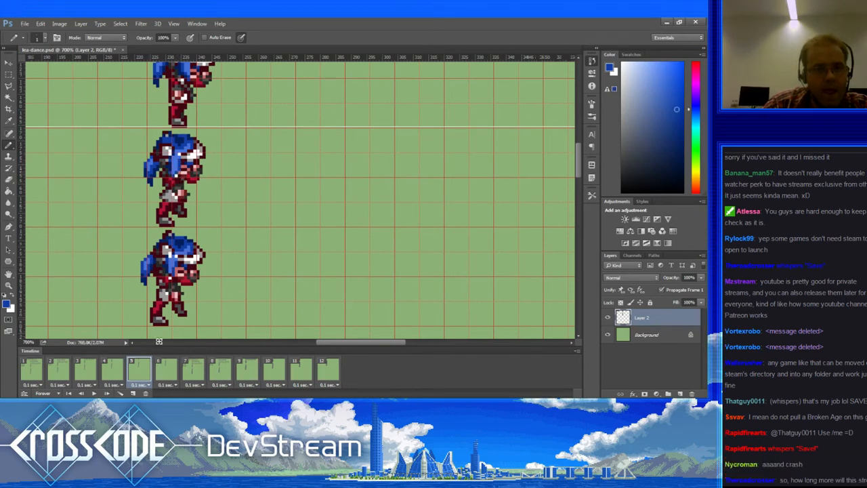
left_click(165, 369)
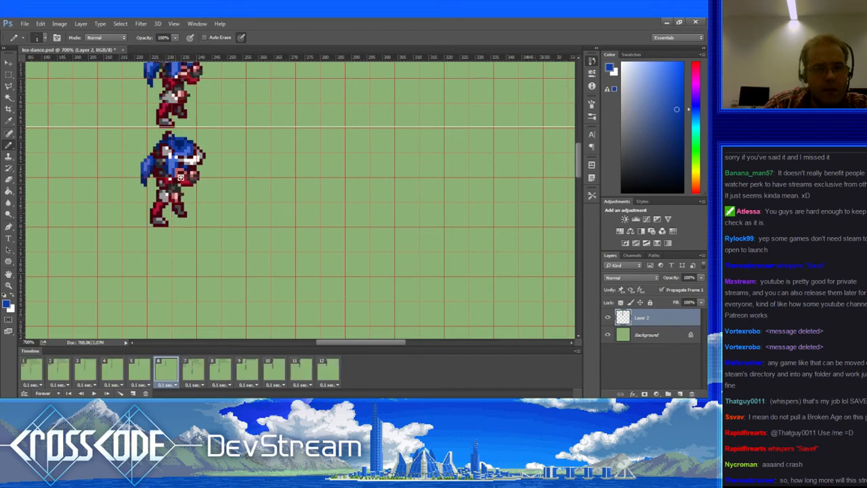
left_click(191, 369)
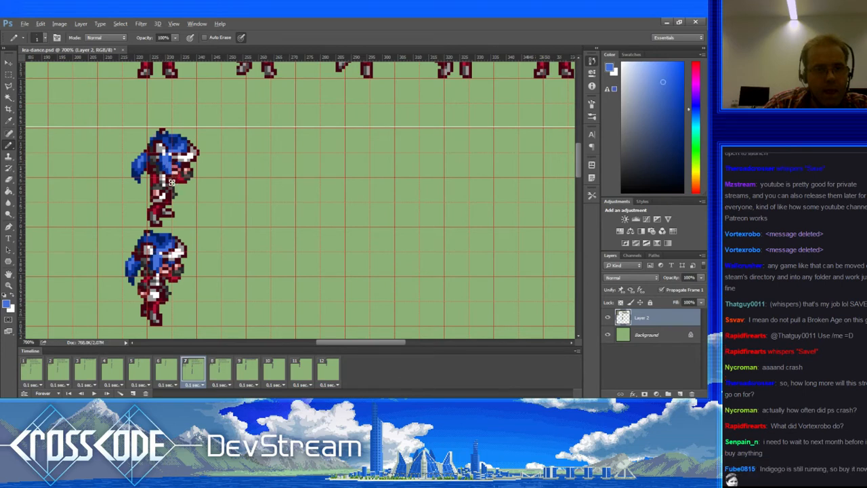
left_click(220, 369)
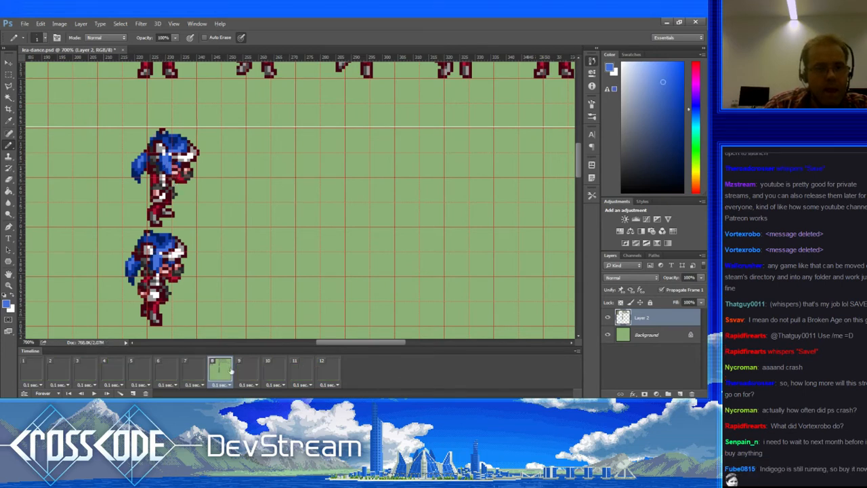
left_click(250, 370)
left_click(275, 370)
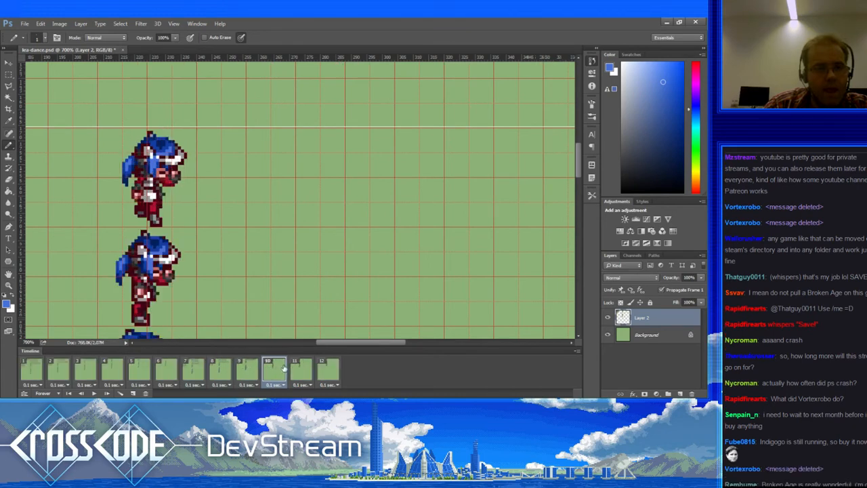
left_click(302, 370)
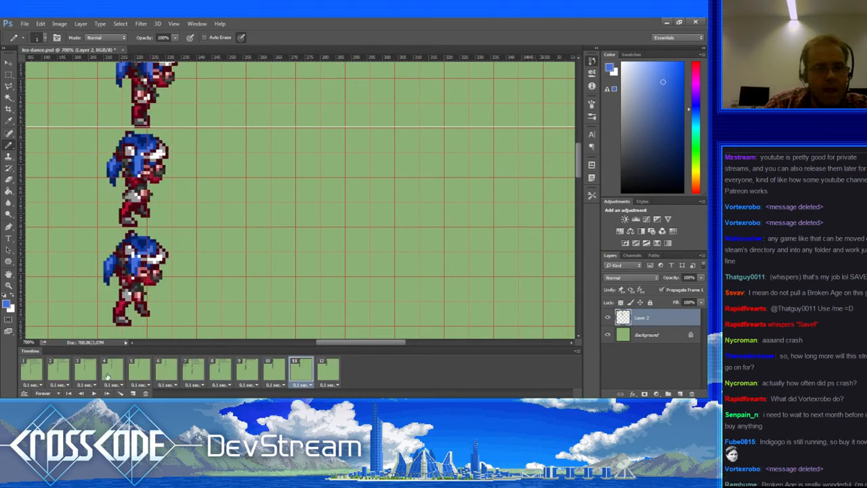
left_click(95, 393)
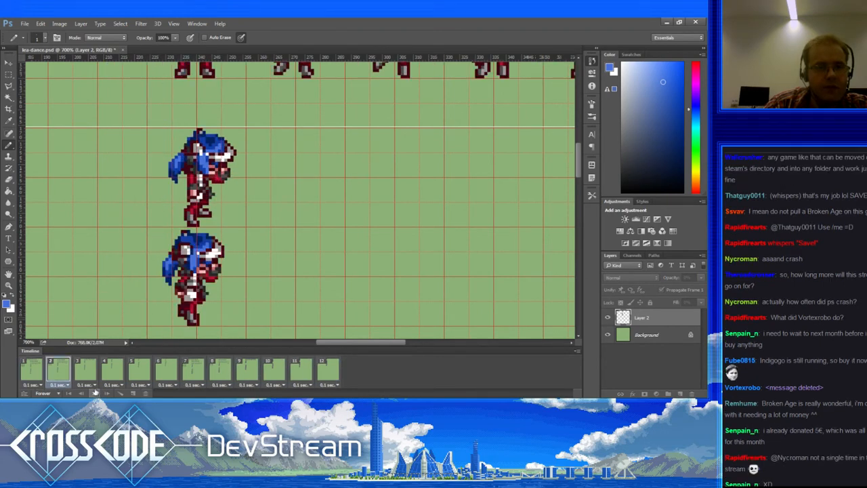
left_click(95, 393)
Step: On frame 4, sample dark navy, light red, light blue, dark red and light pink from the sprite
left_click(33, 372)
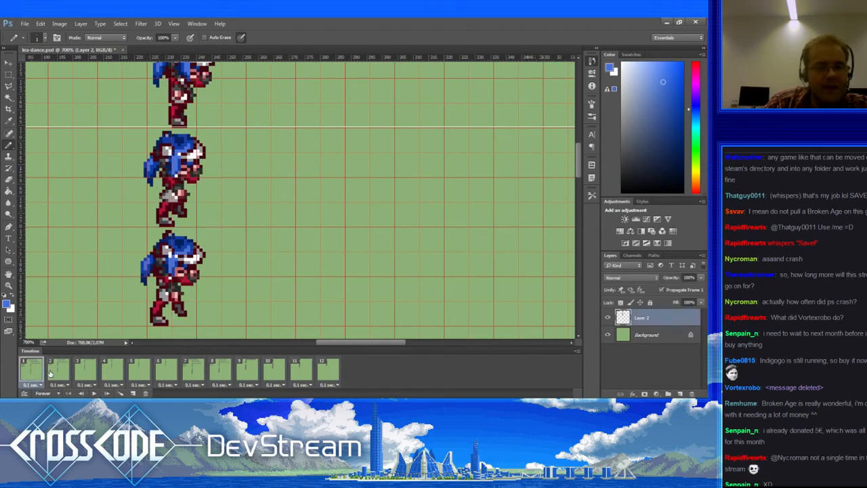
left_click(57, 371)
left_click(76, 370)
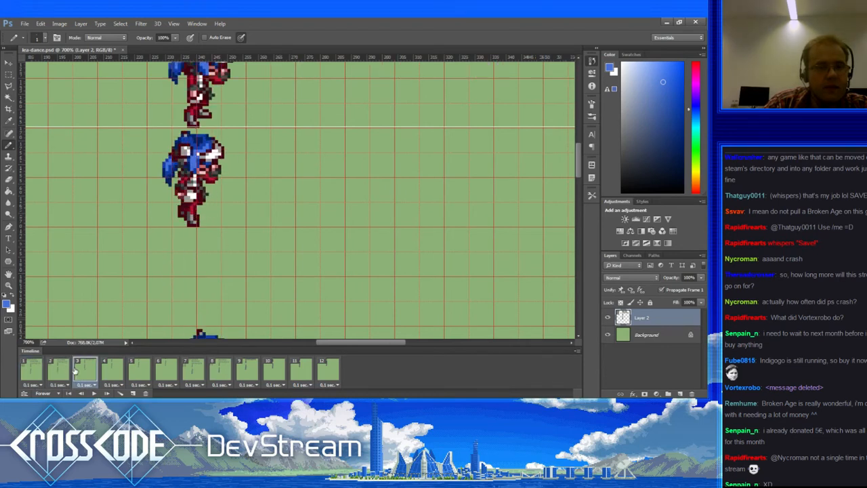
left_click(111, 370)
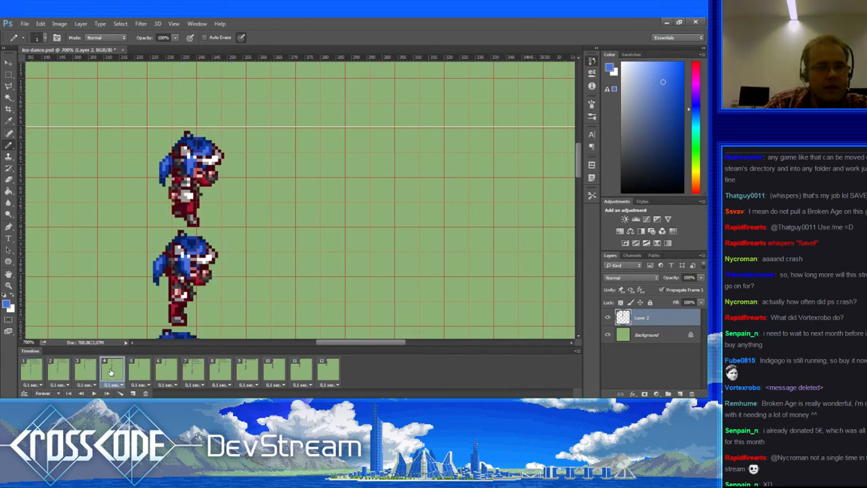
left_click(197, 165, "alt")
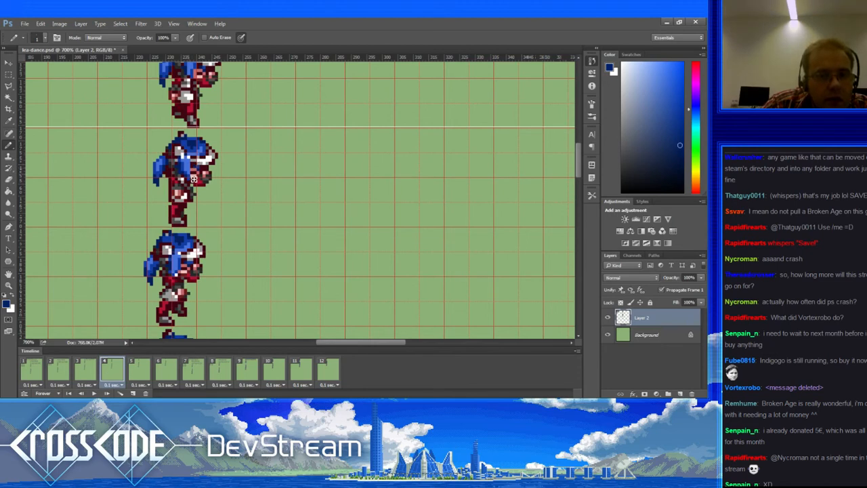
left_click(194, 177, "alt")
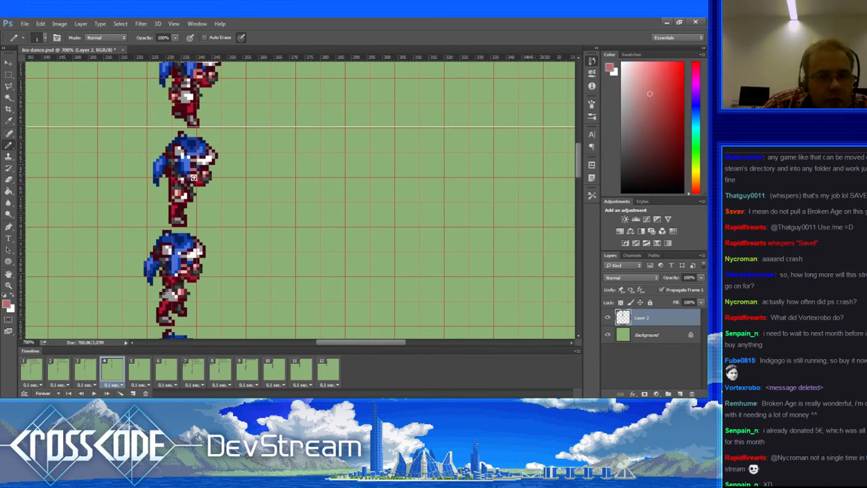
left_click(189, 168, "alt")
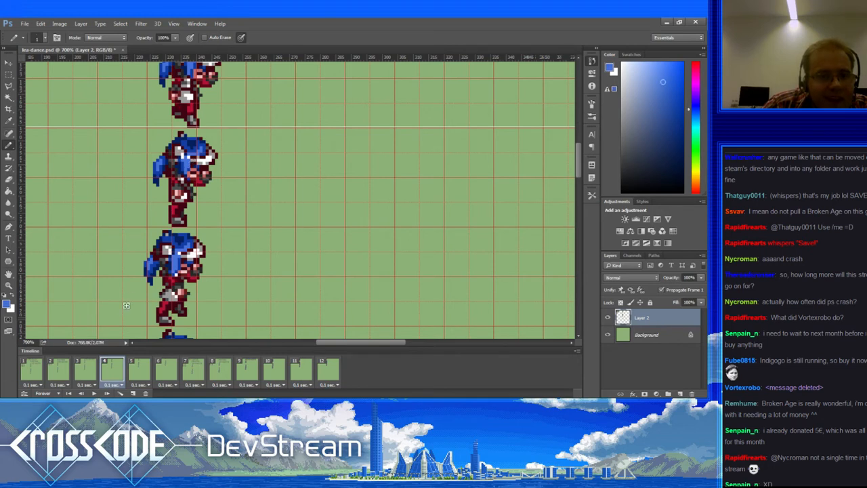
left_click(193, 186, "alt")
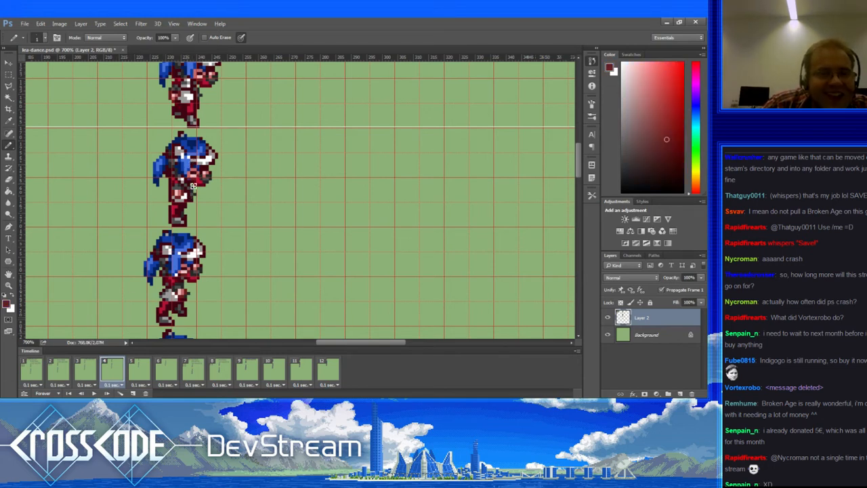
left_click(195, 173, "alt")
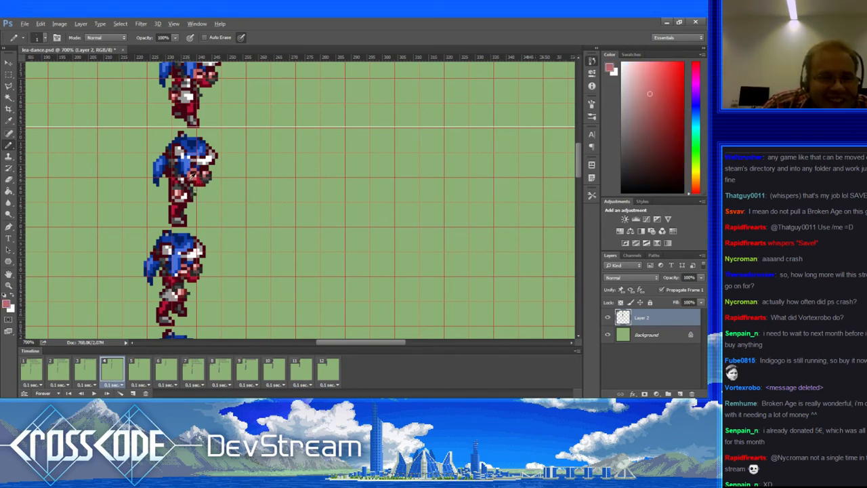
Step: Compare frames 3 and 4 while sampling the sprite's blue and a light red
left_click(86, 372)
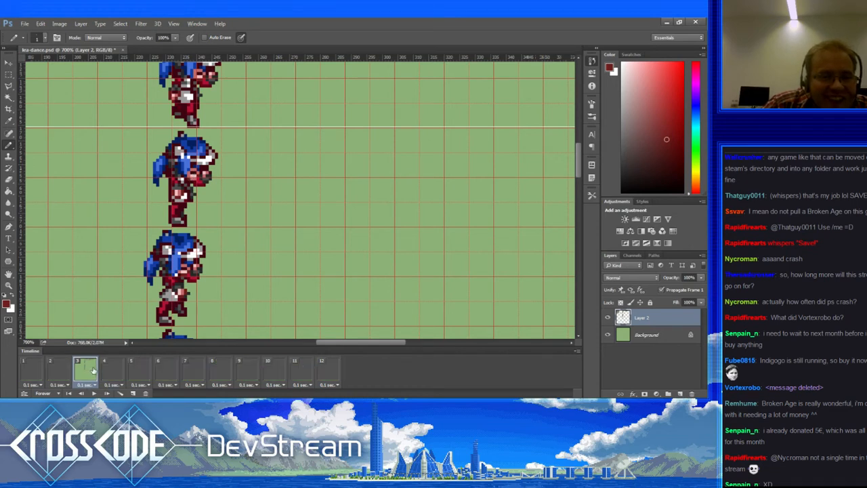
left_click(103, 370)
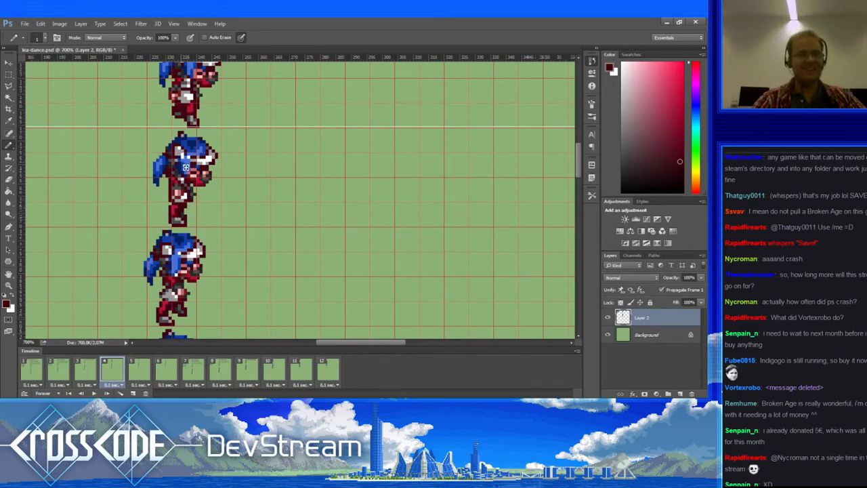
left_click(192, 155, "alt")
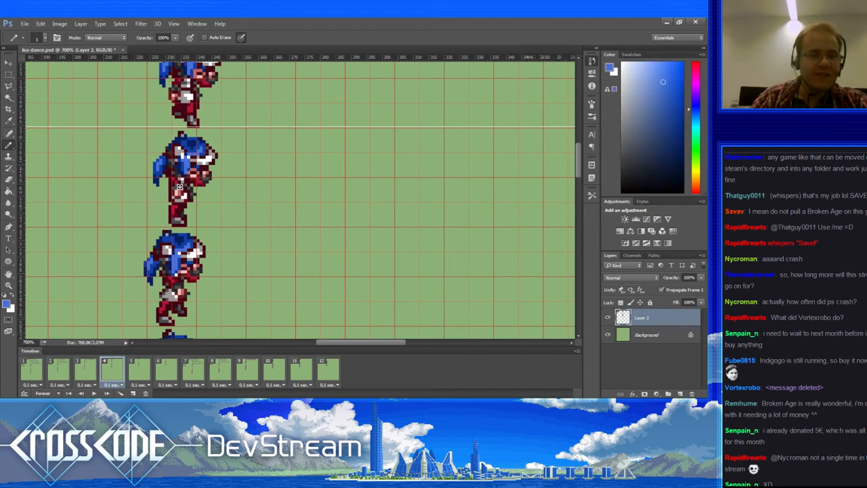
left_click(84, 364)
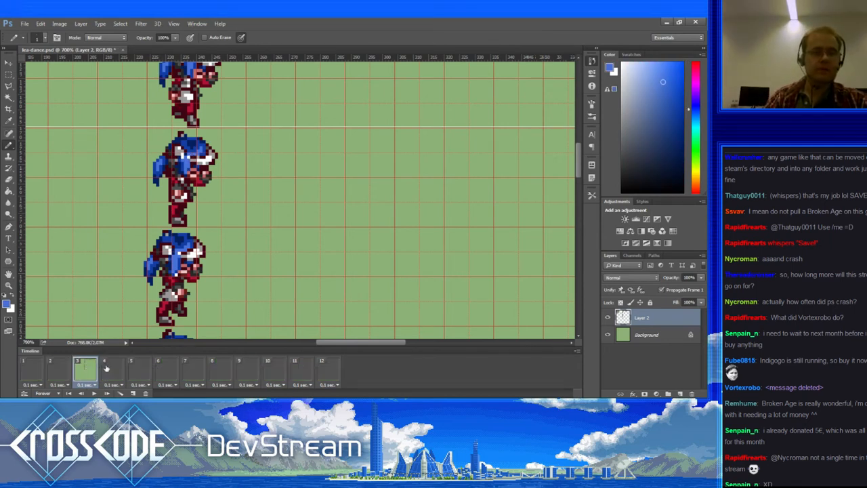
left_click(112, 367)
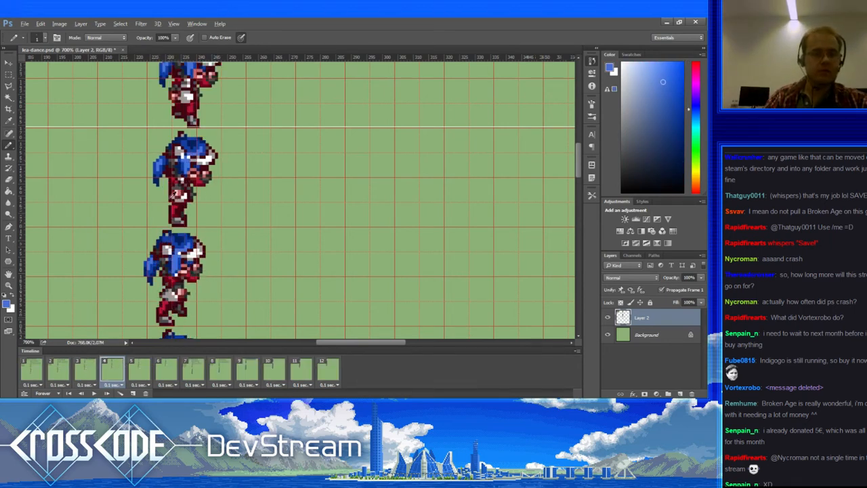
left_click(192, 187, "alt")
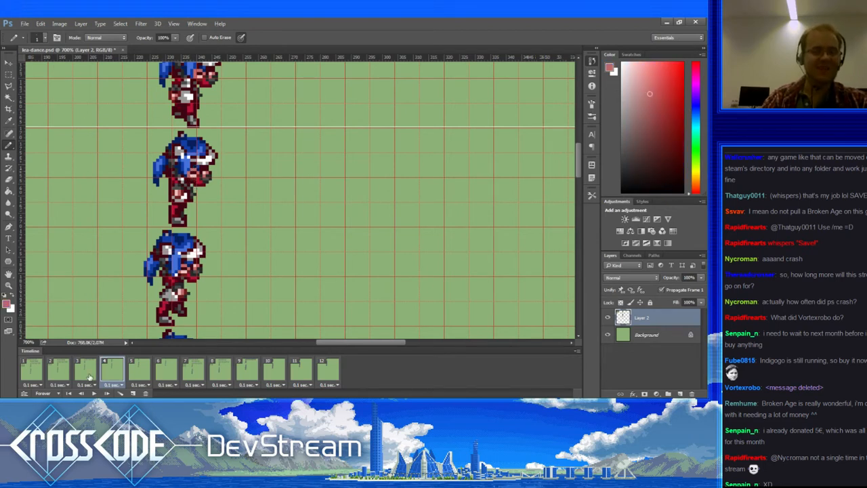
Step: Advance from frame 4 to frame 7 and sample its hair blues and pinkish body red
left_click(89, 376)
left_click(111, 369)
left_click(136, 370)
left_click(158, 367)
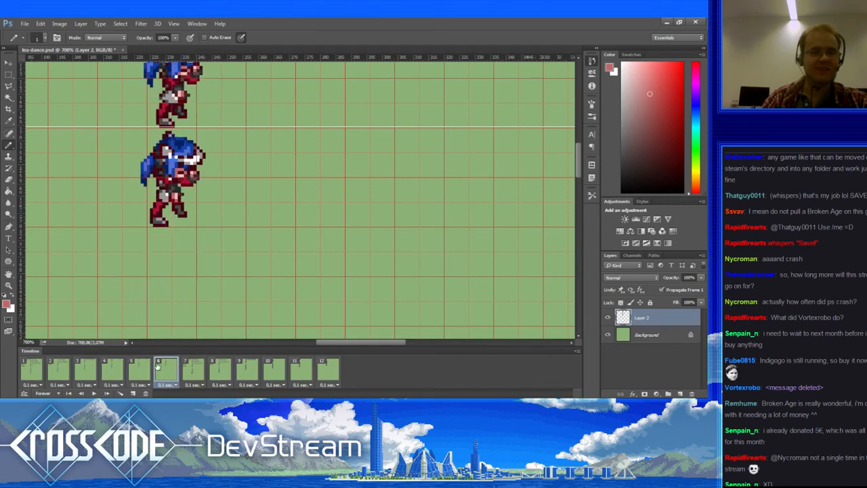
left_click(197, 369)
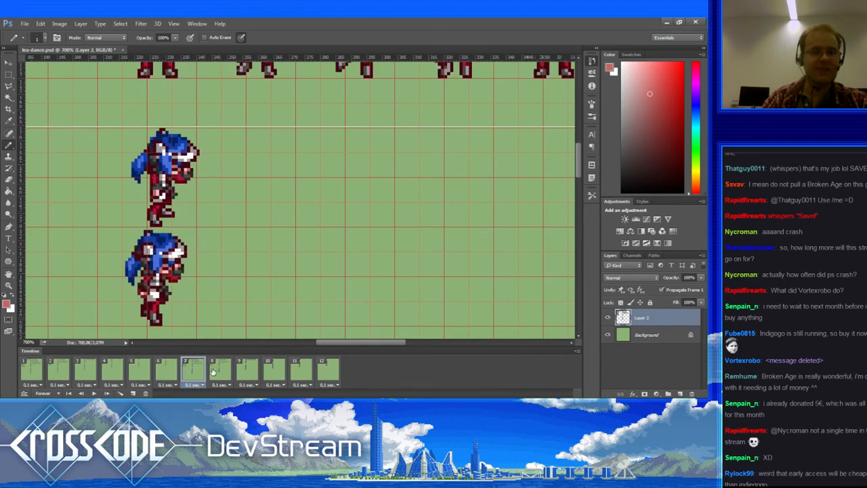
left_click(173, 157, "alt")
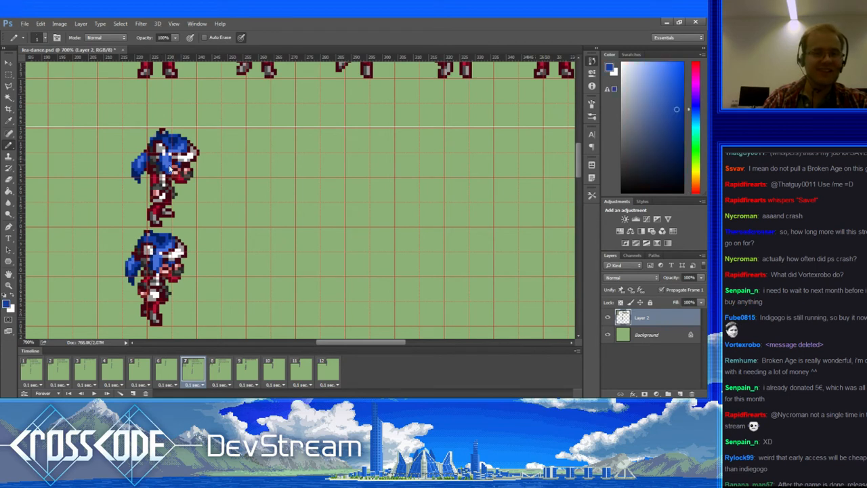
left_click(169, 162, "alt")
left_click(172, 164, "alt")
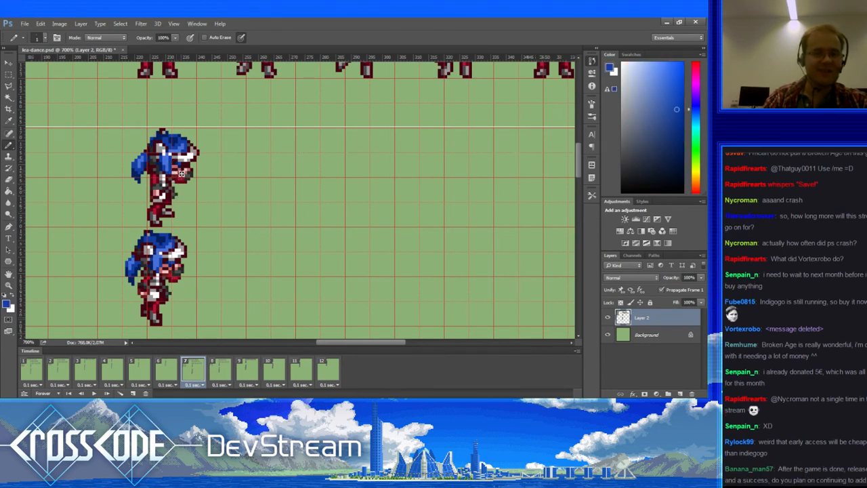
left_click(175, 181, "alt")
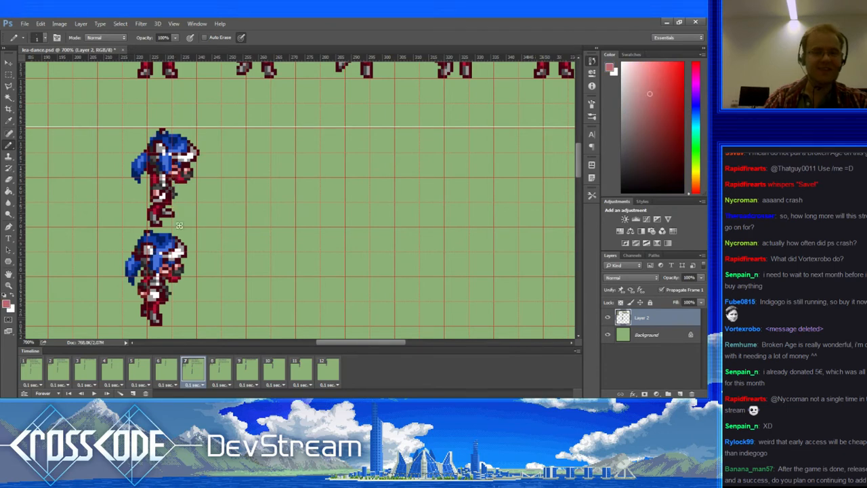
Step: Review frames 8 through 11, then step from frame 1 back to frame 4
left_click(221, 373)
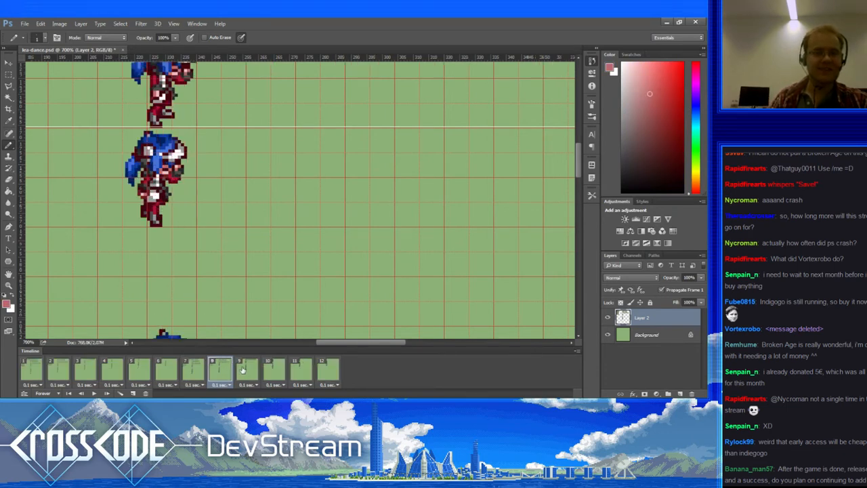
left_click(246, 371)
left_click(274, 370)
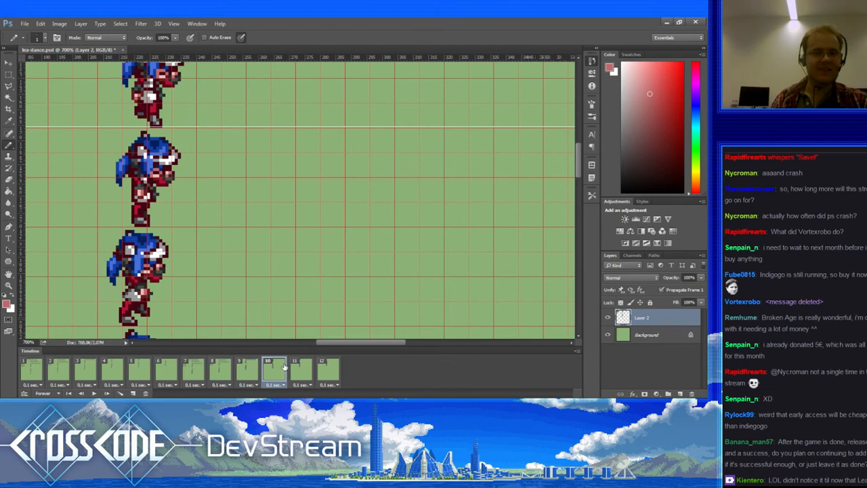
left_click(298, 367)
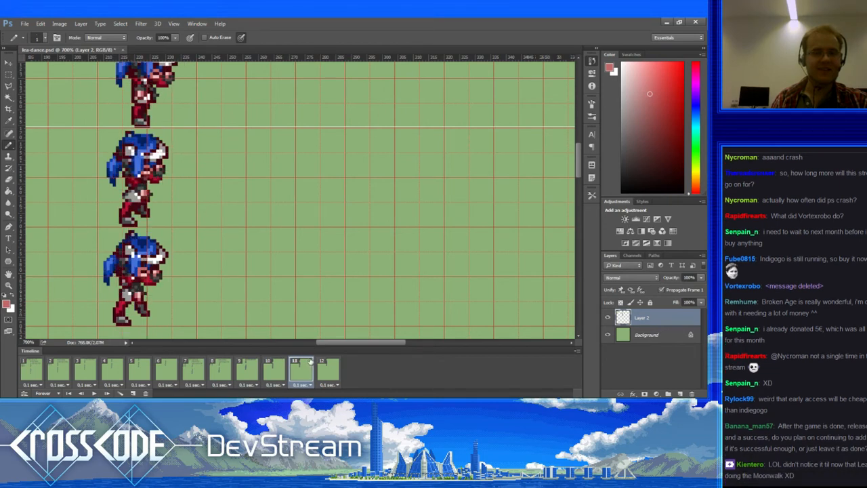
left_click(32, 369)
left_click(59, 368)
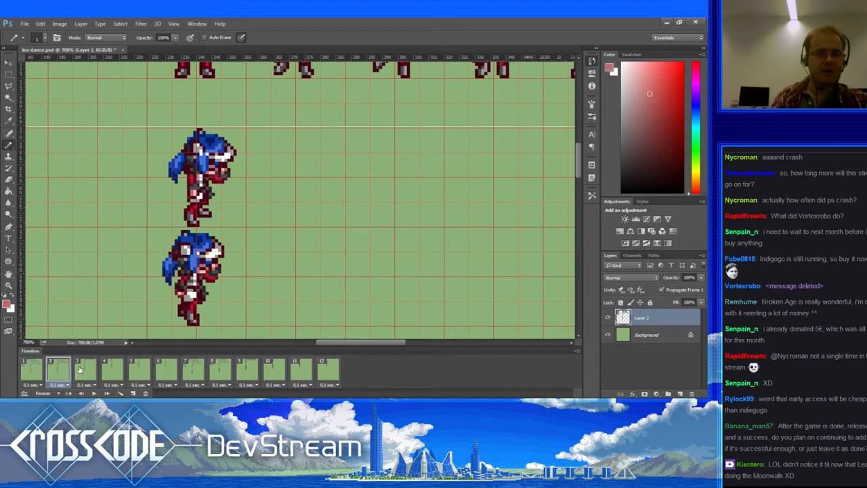
left_click(85, 370)
left_click(112, 370)
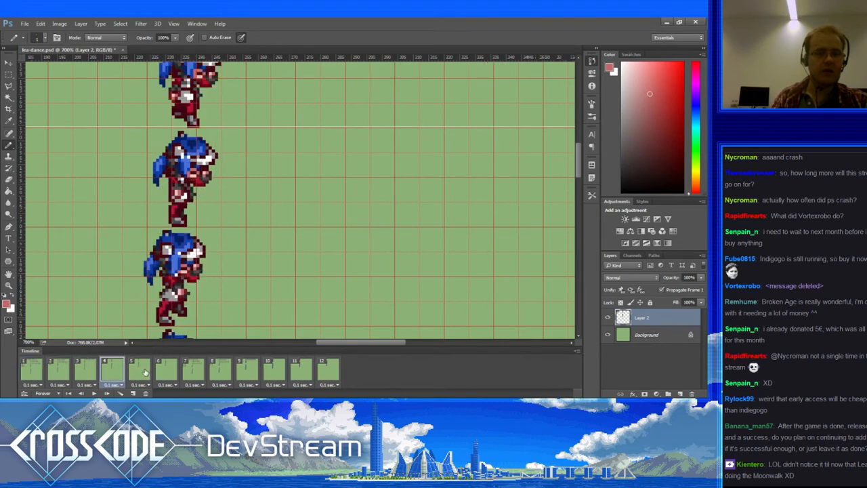
Step: Play the 12-frame dance animation, stop it, and show frame 2
left_click(95, 393)
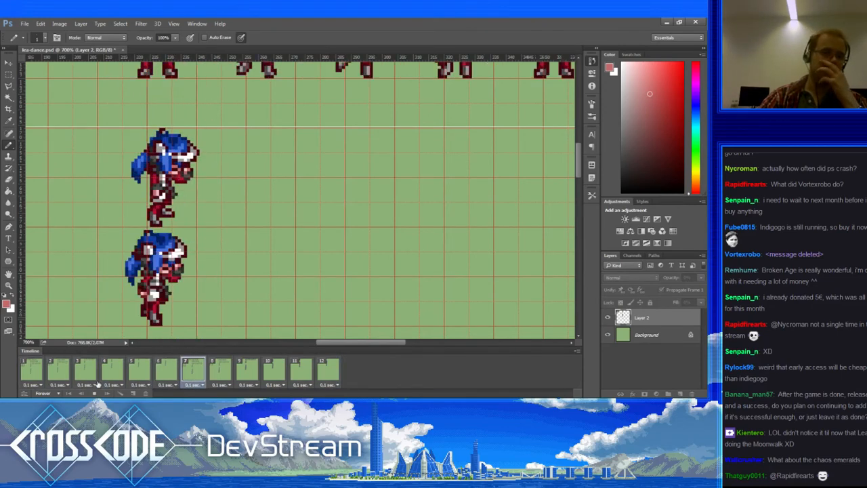
left_click(41, 367)
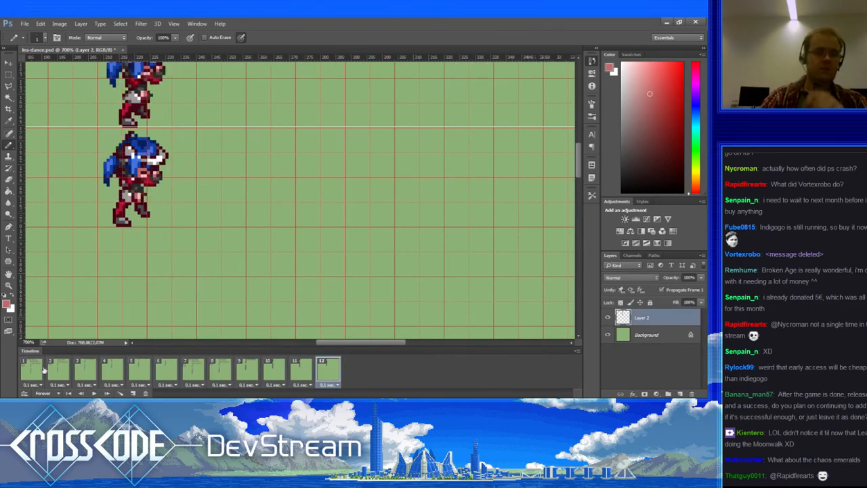
left_click(58, 368)
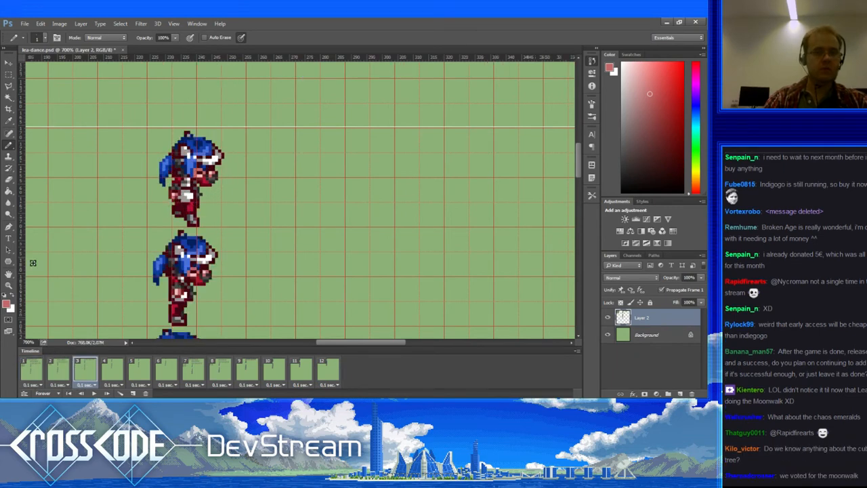
Step: On frame 4, sample the lighter and darker hair blues and retouch the hair pixels
left_click(106, 371)
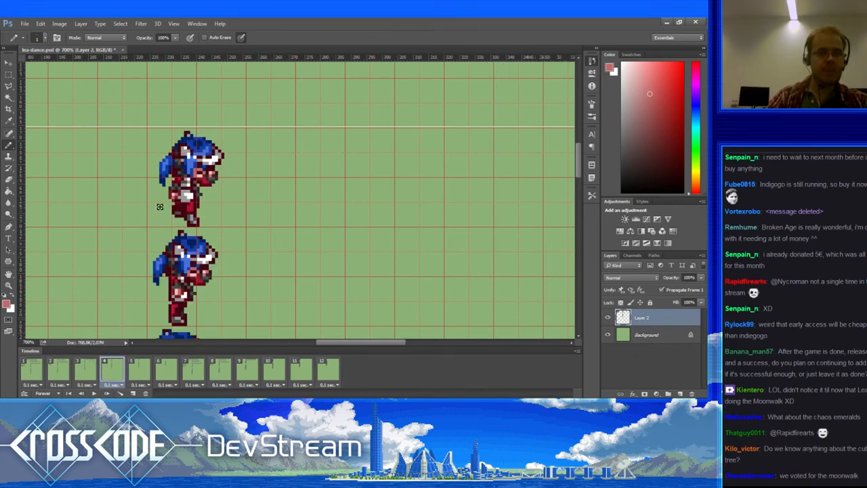
left_click(163, 164, "alt")
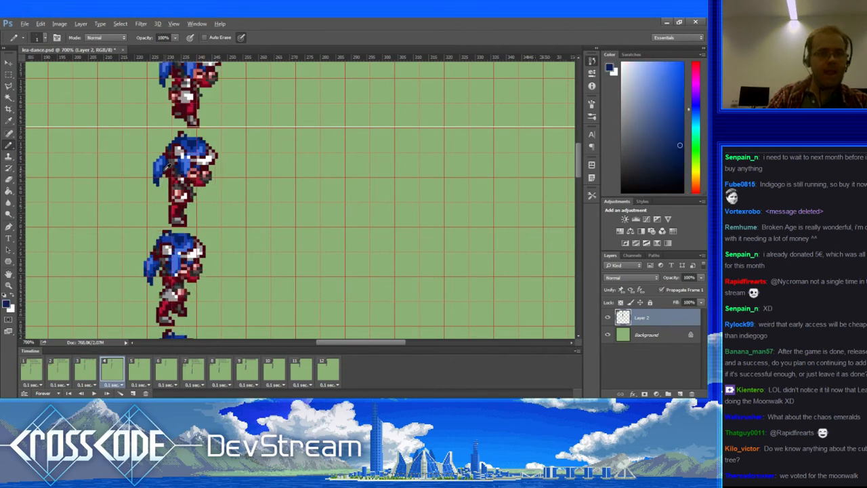
left_click(166, 165, "alt")
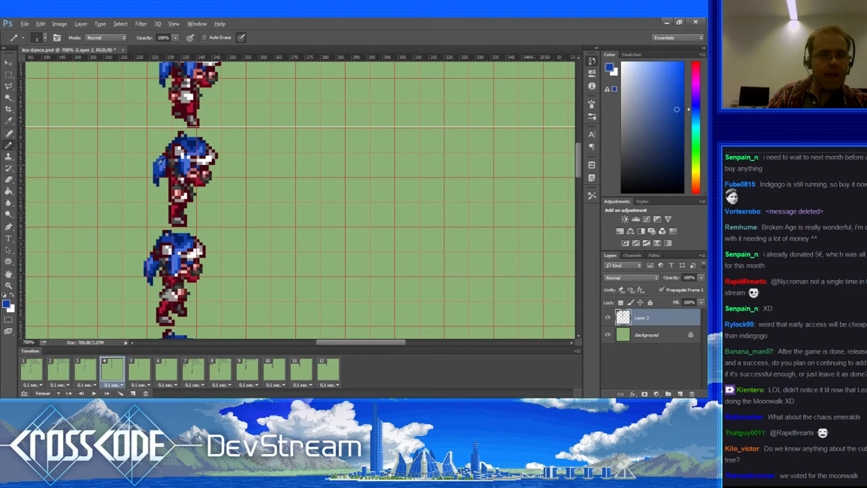
key("e")
key("b")
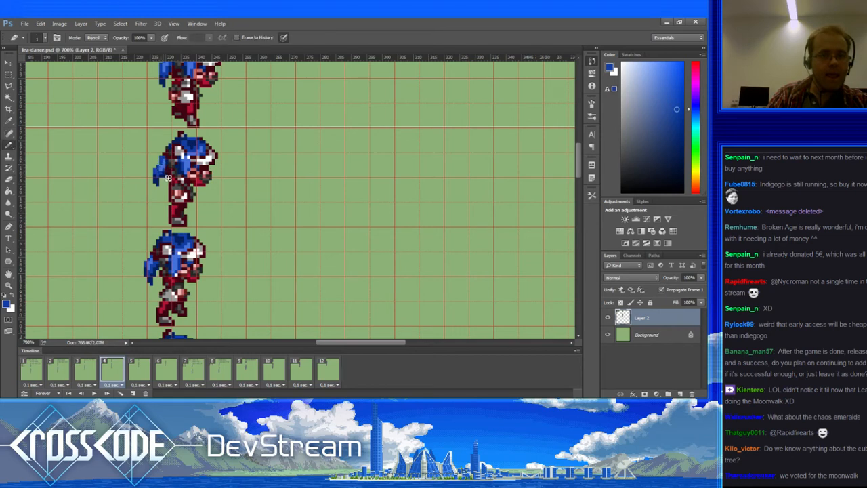
left_click(169, 177, "alt")
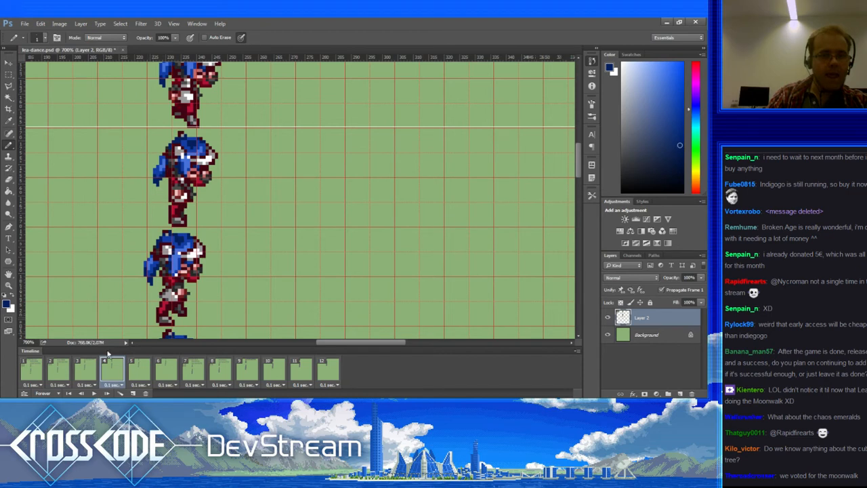
Step: Compare frames 3 and 4, then retouch frame 5's hair, erasing a left column of hair pixels
left_click(88, 370)
left_click(118, 369)
left_click(134, 368)
left_click(155, 164, "alt")
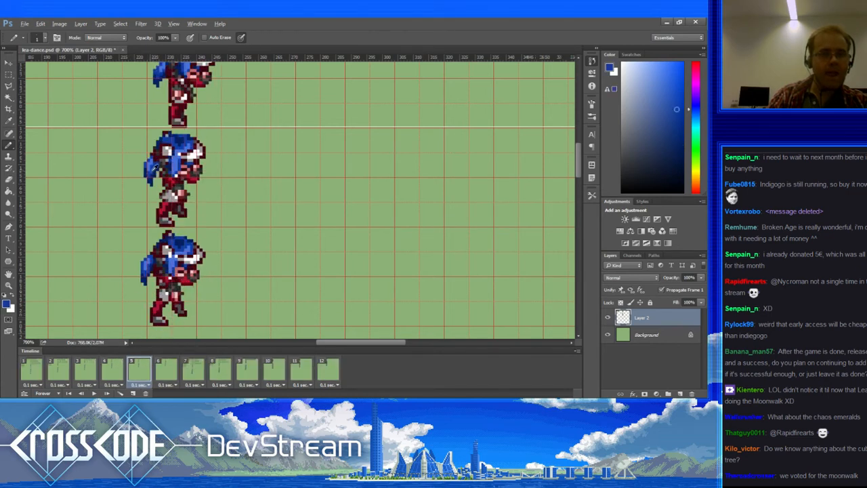
left_click(163, 174, "alt")
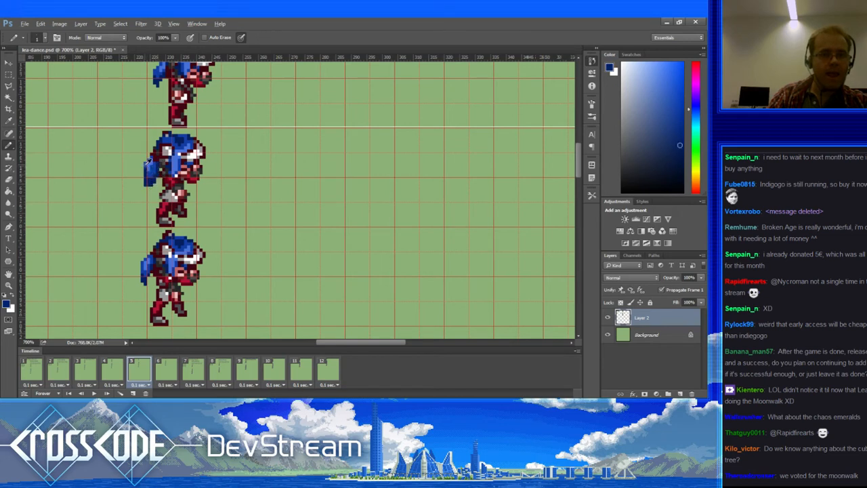
left_click(151, 162, "alt")
key("e")
left_click_drag(145, 164, 147, 173)
key("b")
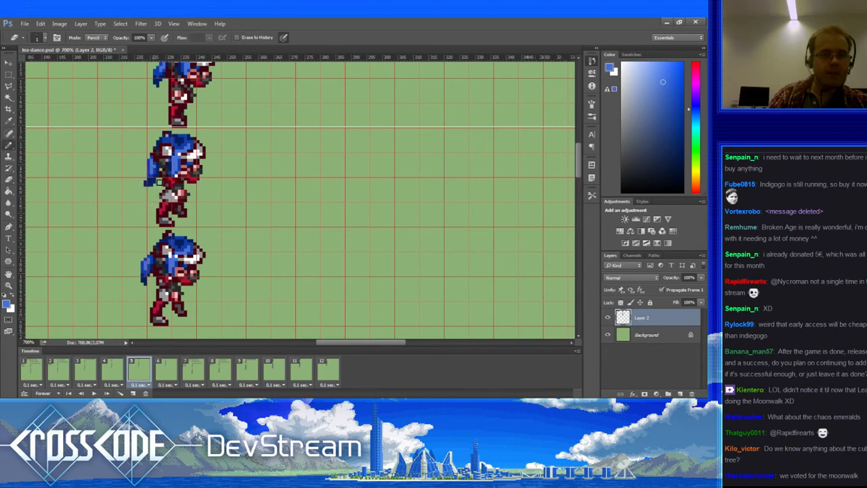
left_click(153, 174, "alt")
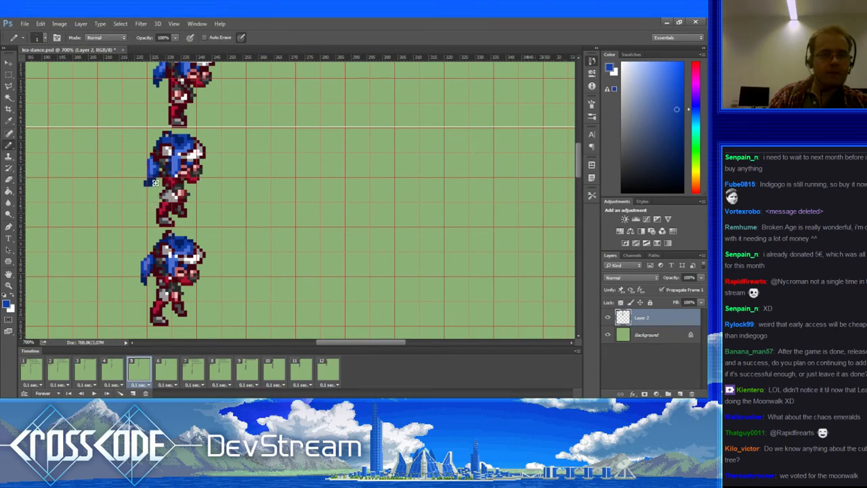
left_click(154, 187, "alt")
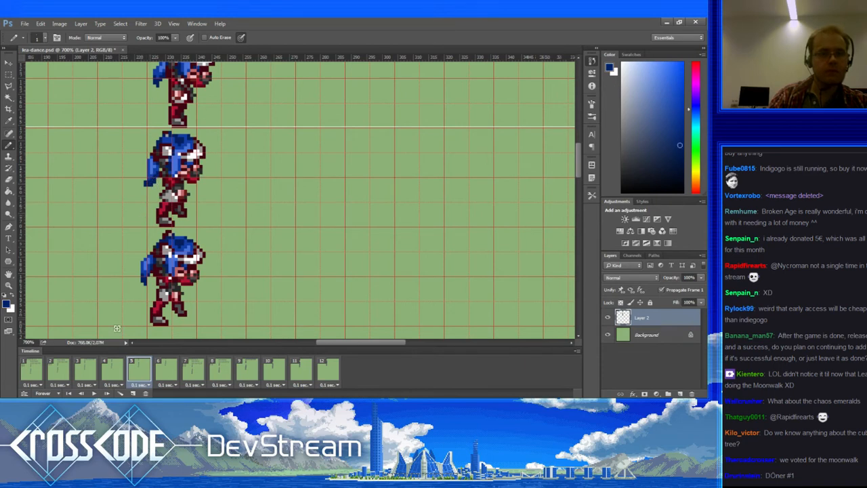
Step: Compare poses across frames 4 through 9, settling on frame 7 for editing
left_click(115, 370)
left_click(142, 366)
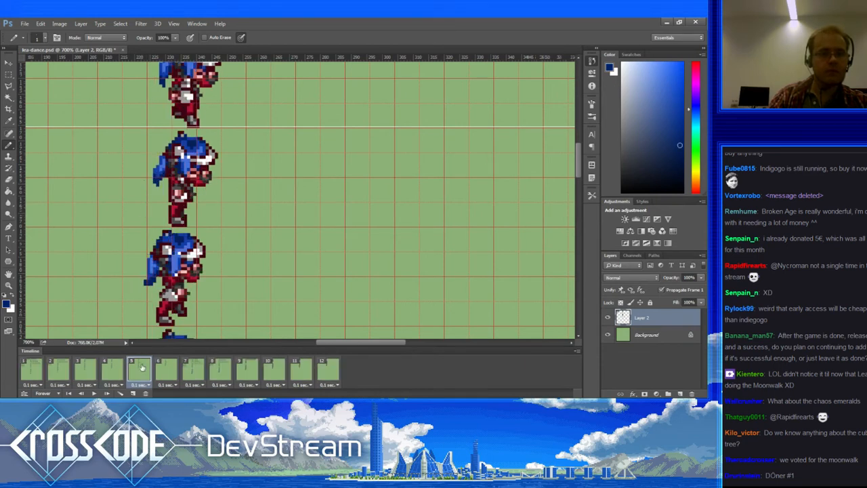
left_click(164, 369)
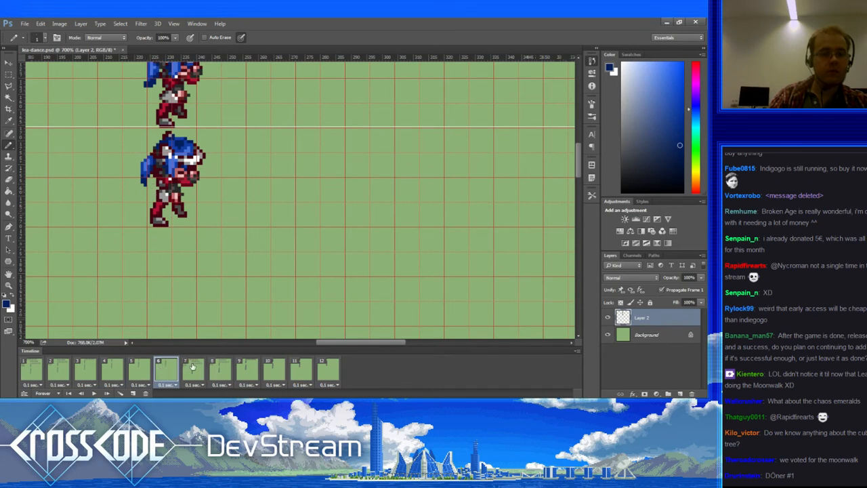
left_click(192, 367)
left_click(221, 368)
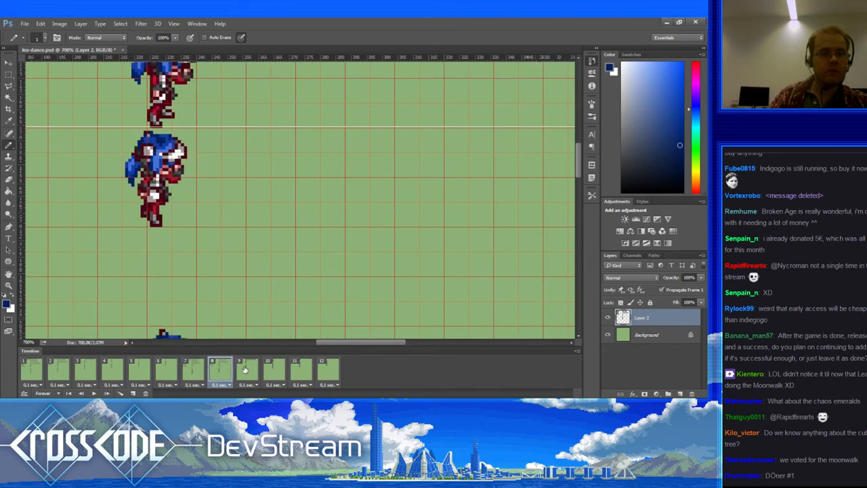
left_click(245, 369)
left_click(138, 368)
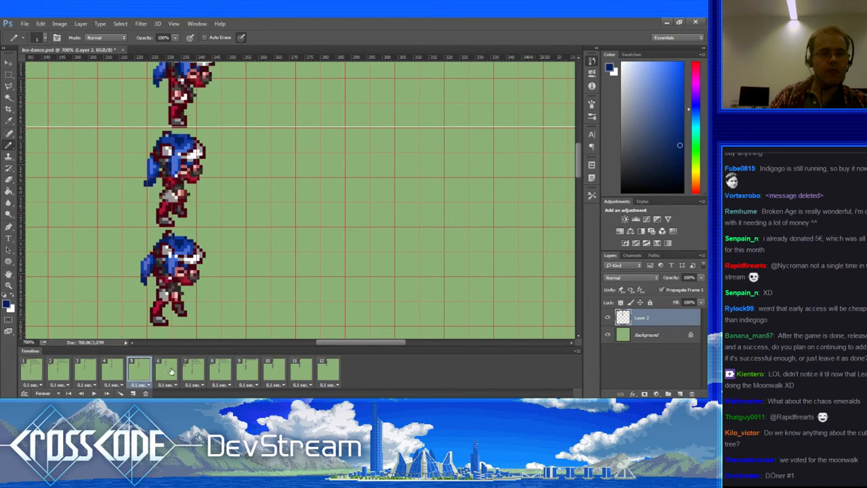
left_click(171, 371)
left_click(193, 369)
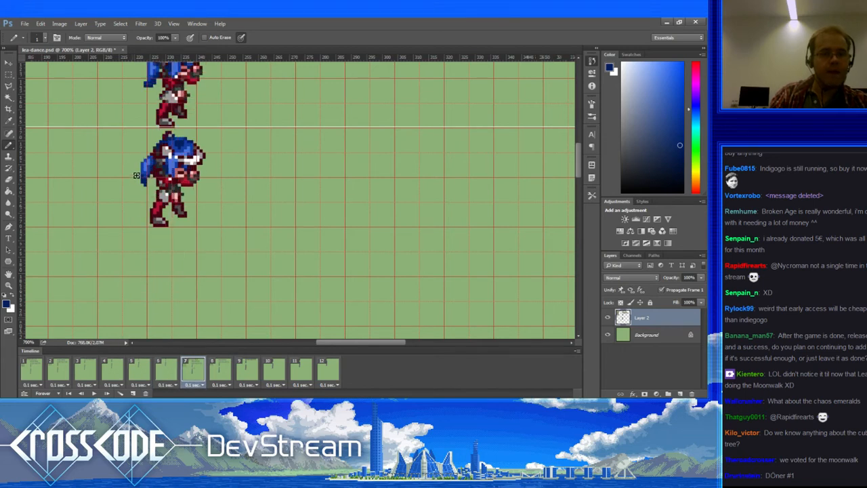
Step: Undo two pixel edits on frame 7 after checking it against frame 6
key("ctrl+z")
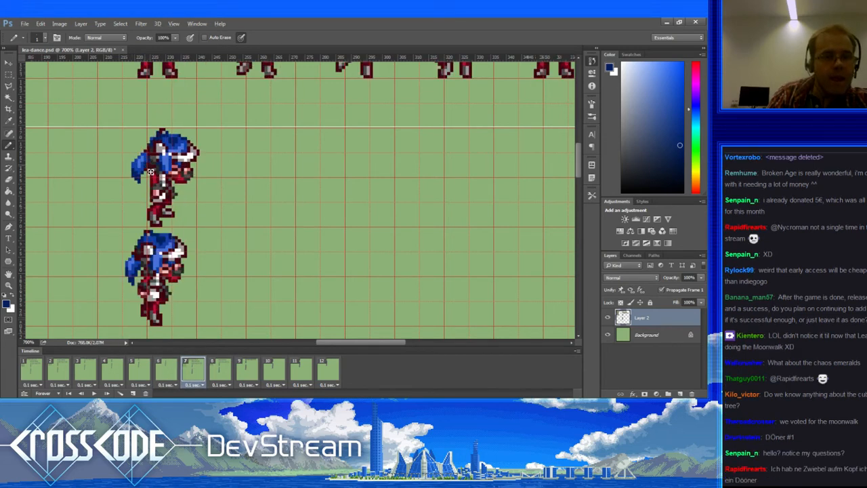
left_click(141, 169, "alt")
key("e")
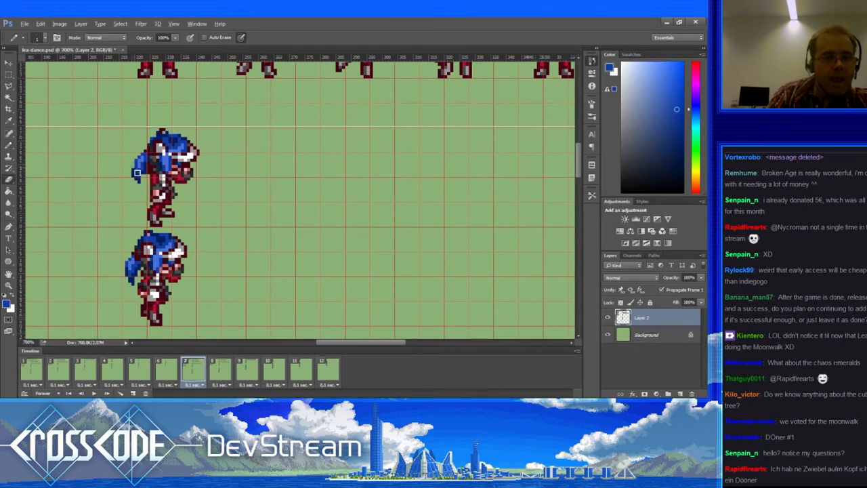
left_click(170, 369)
left_click(193, 370)
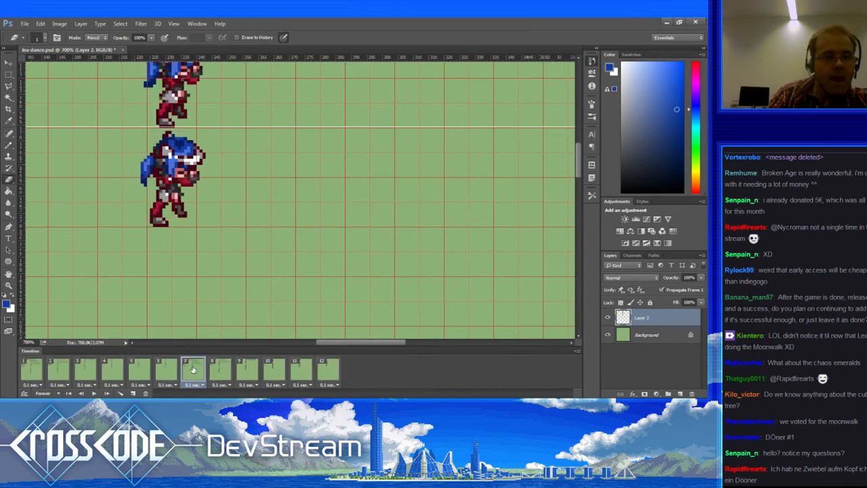
key("ctrl+z")
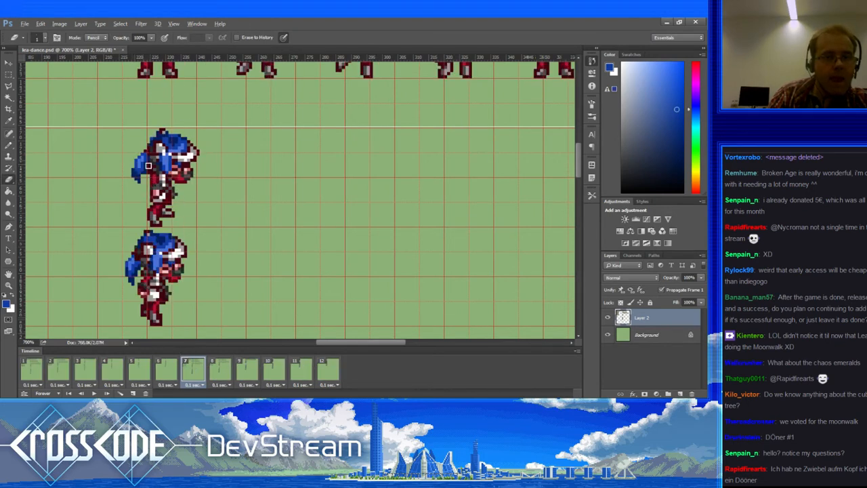
key("b")
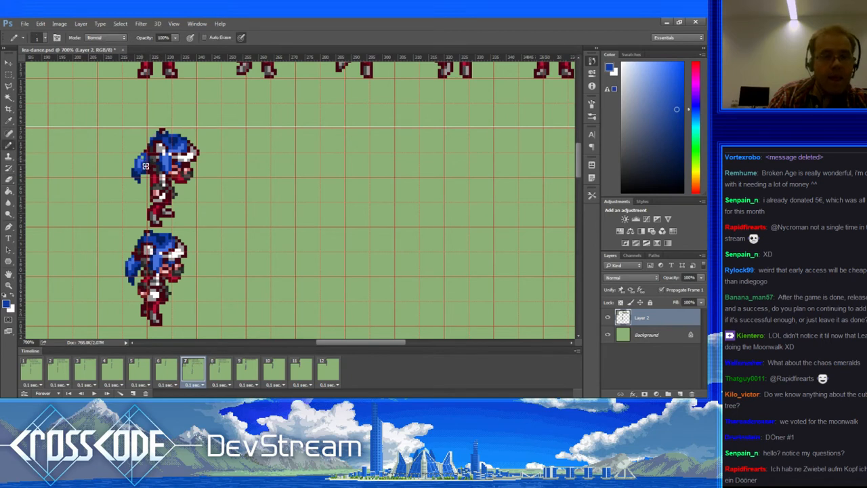
Step: Repaint frame 7's upper hair pixels, alternating lighter and darker sampled blues
left_click(143, 156, "alt")
left_click(146, 156, "alt")
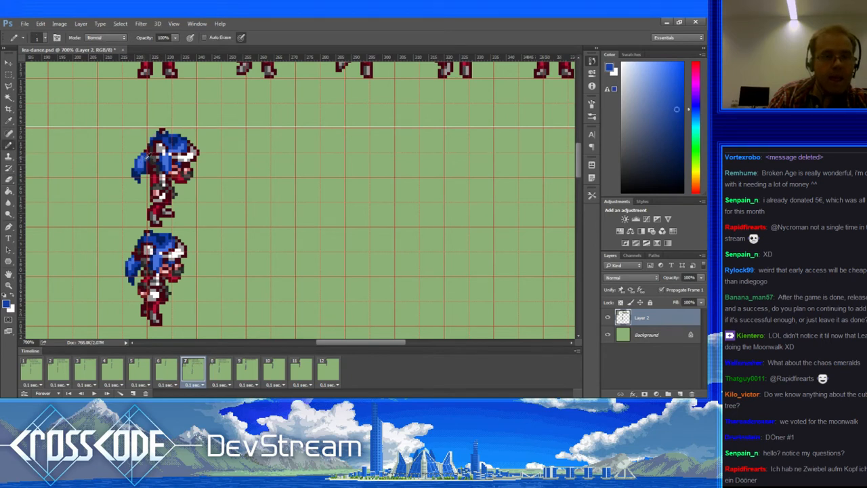
left_click(146, 158, "alt")
left_click(140, 169, "alt")
key("e")
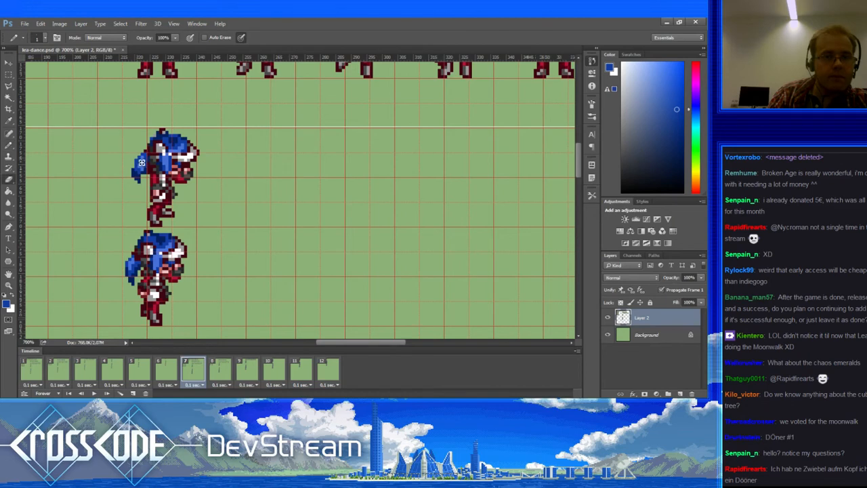
key("b")
left_click(140, 170, "alt")
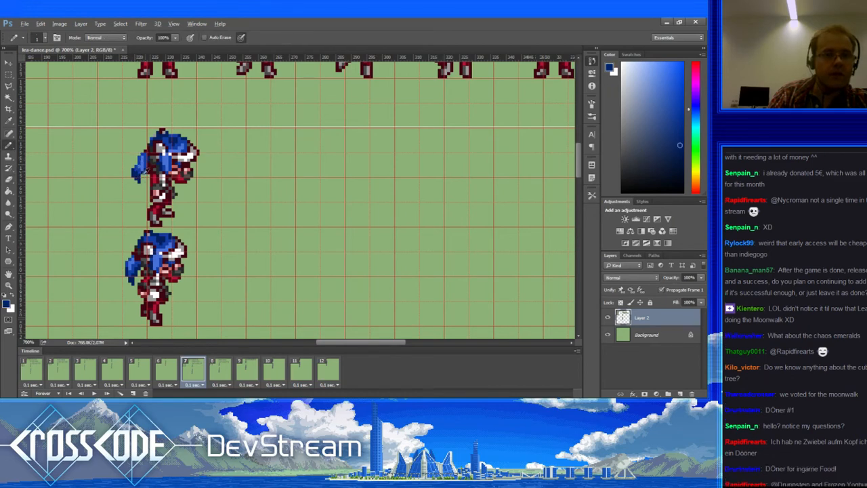
left_click(145, 169, "alt")
left_click(144, 175, "alt")
key("e")
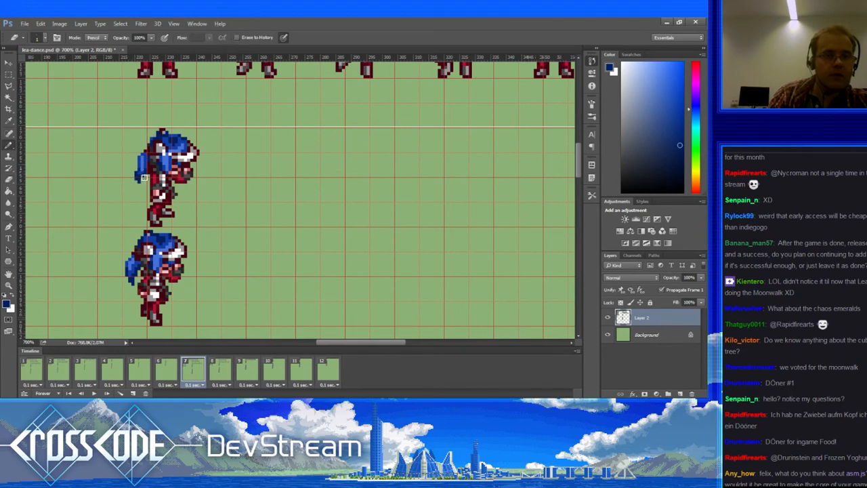
key("b")
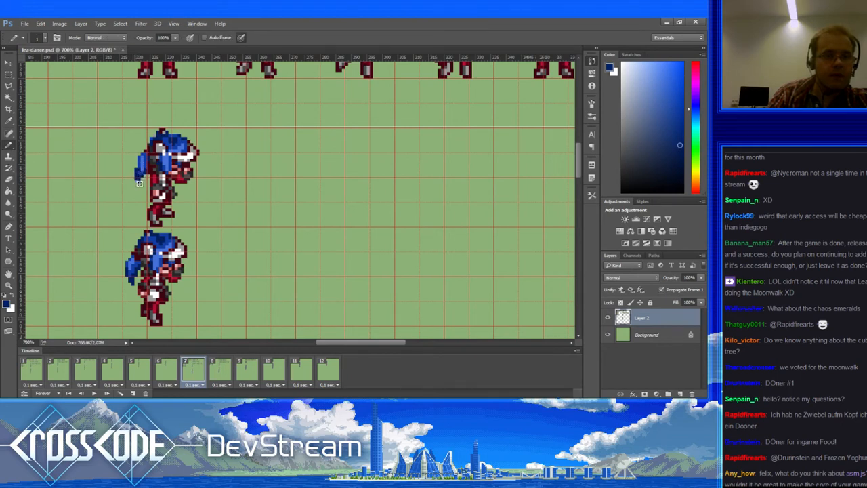
Step: Clear a stray hair-tip pixel with background green and repaint another tip pixel dark blue
left_click(143, 168, "alt")
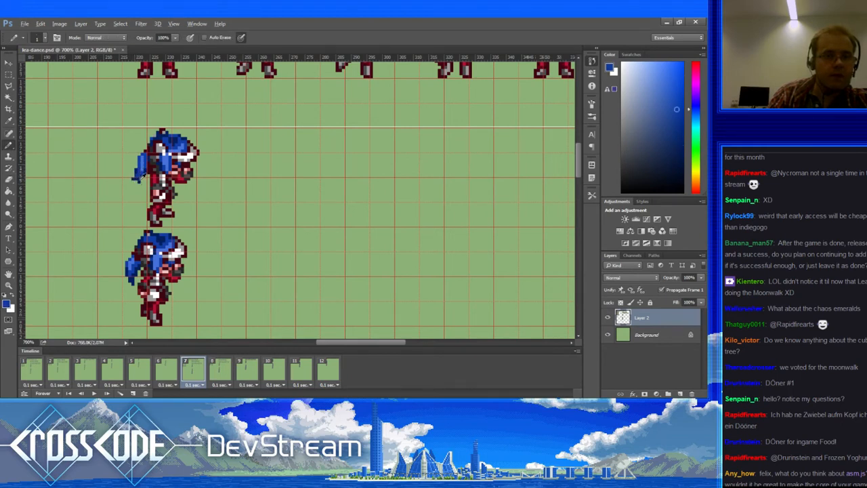
left_click(145, 181, "alt")
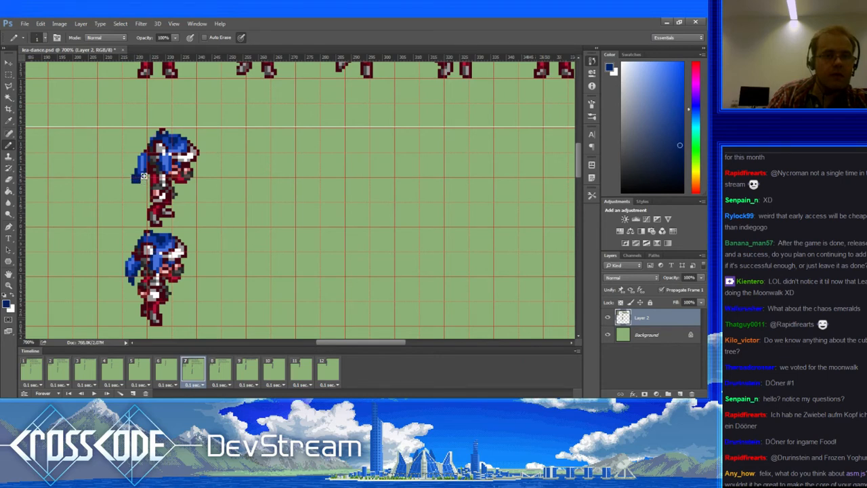
left_click(144, 173, "alt")
left_click(140, 181, "alt")
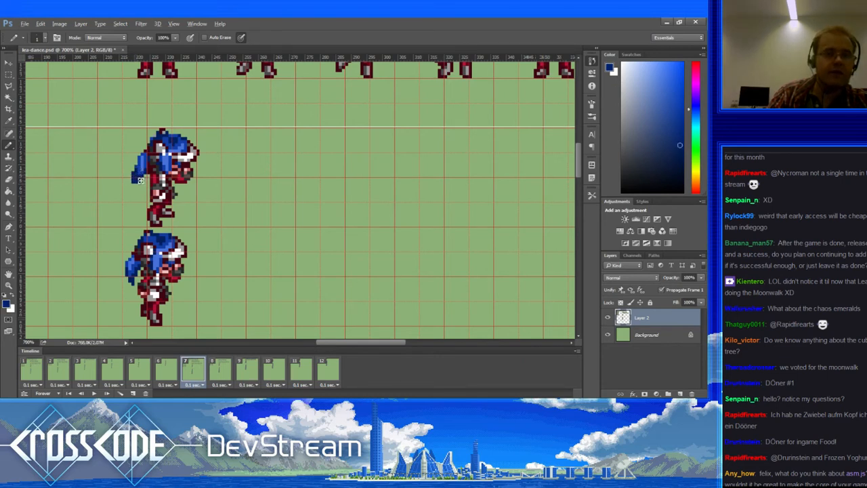
left_click(146, 189, "alt")
left_click(140, 181)
left_click(141, 173, "alt")
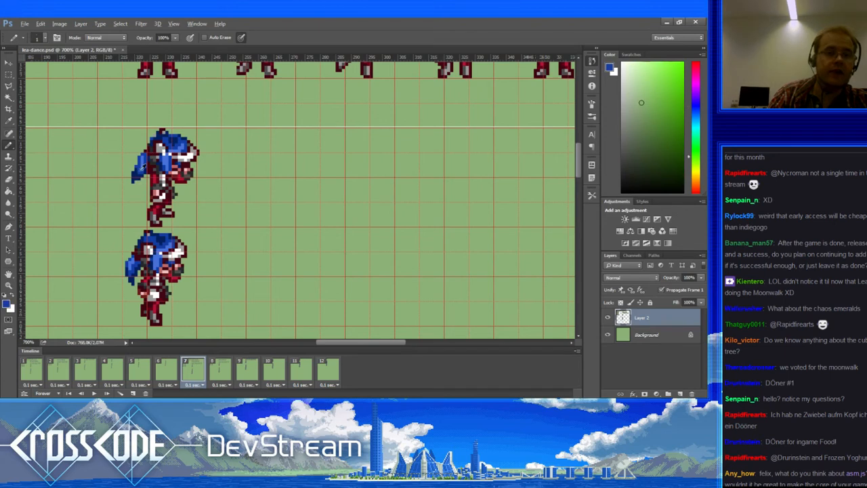
left_click(137, 177)
left_click(140, 176, "alt")
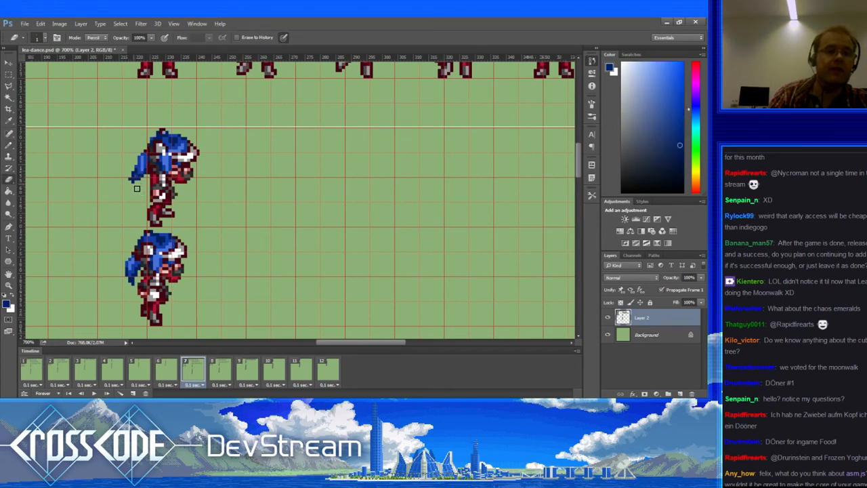
Step: Darken several hair pixels on the upper sprite with dark navy outline colour
left_click(142, 165, "alt")
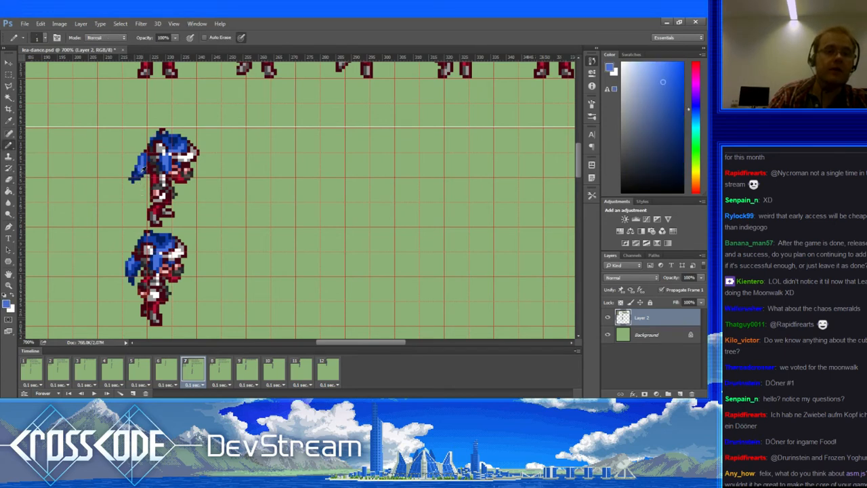
left_click(141, 173, "alt")
left_click(138, 173, "alt")
left_click(141, 168, "alt")
left_click(139, 173, "alt")
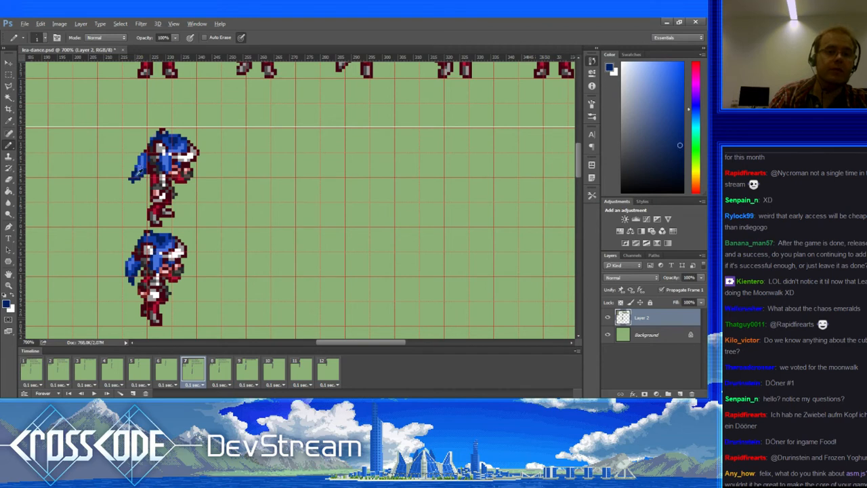
left_click(139, 171)
left_click(138, 169, "alt")
Step: Bring the hair into view and compare frames 5 through 7 before moving to frame 8
mouse_move(152, 194)
left_mouse_down()
mouse_move(155, 203)
mouse_move(139, 211)
mouse_move(156, 209)
left_mouse_up()
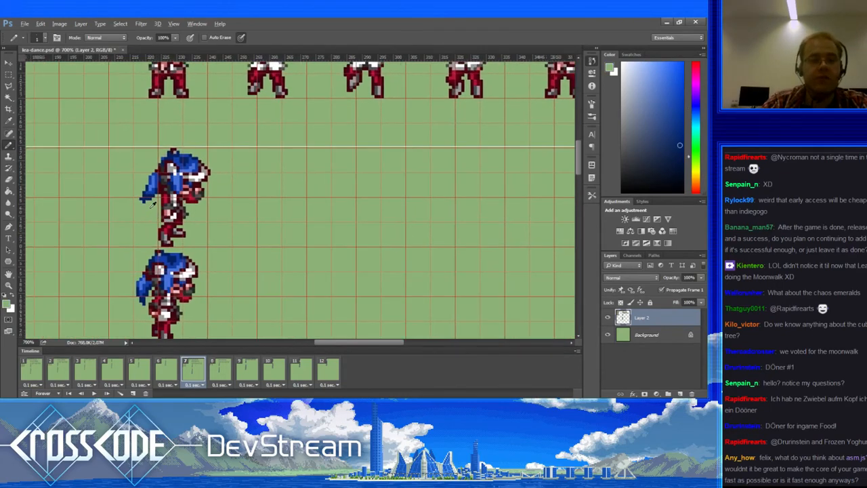
left_click(151, 211, "alt")
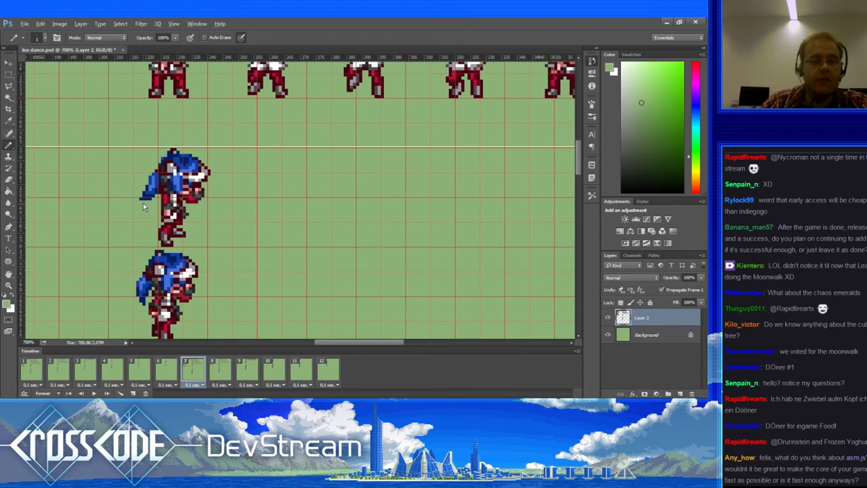
left_click(169, 370)
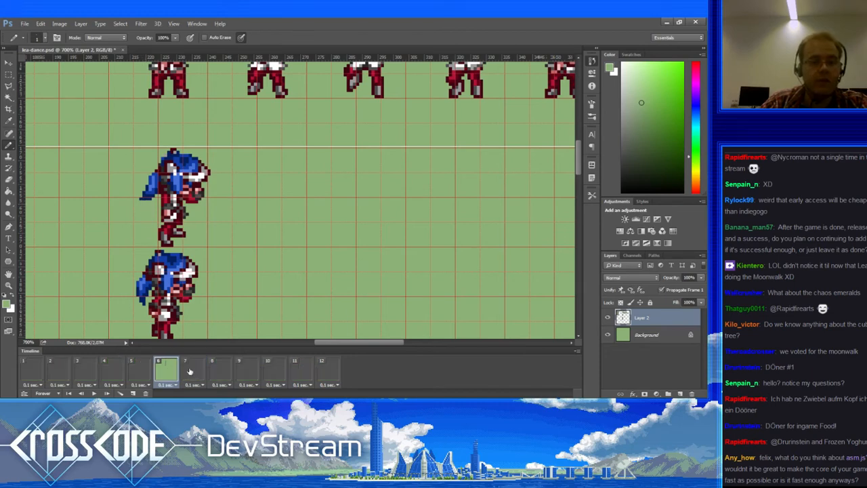
left_click(193, 373)
left_click(163, 368)
left_click(144, 367)
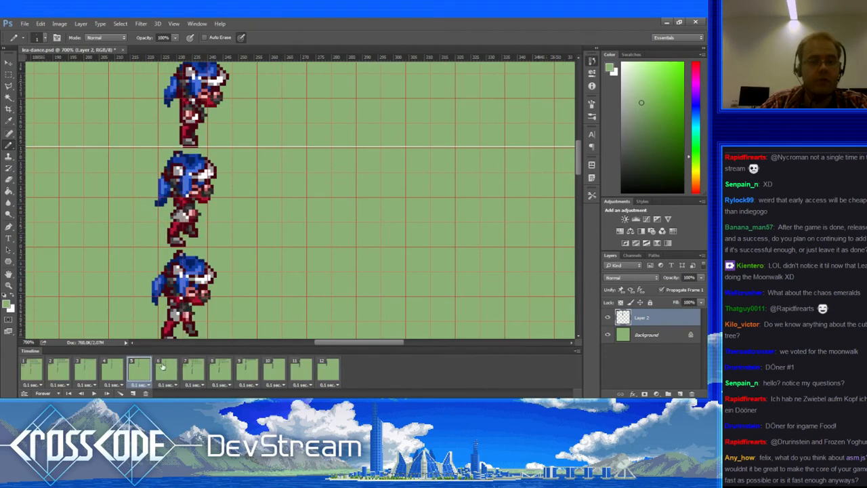
left_click(165, 368)
left_click(194, 370)
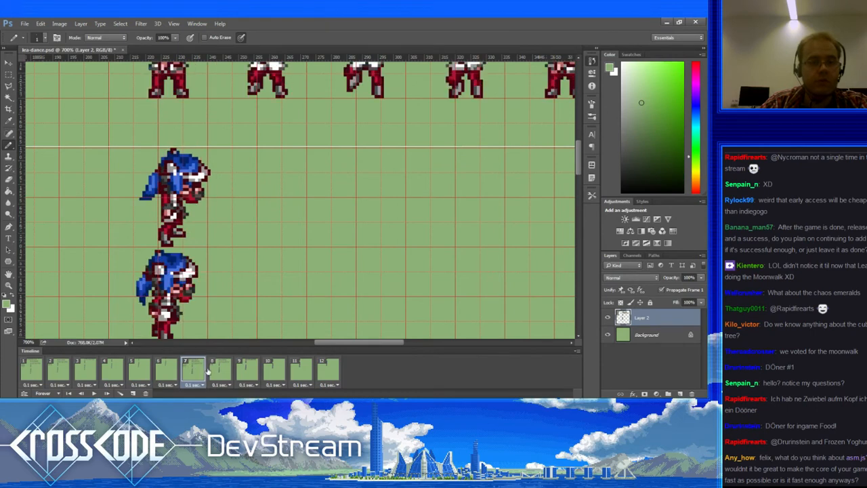
left_click(218, 372)
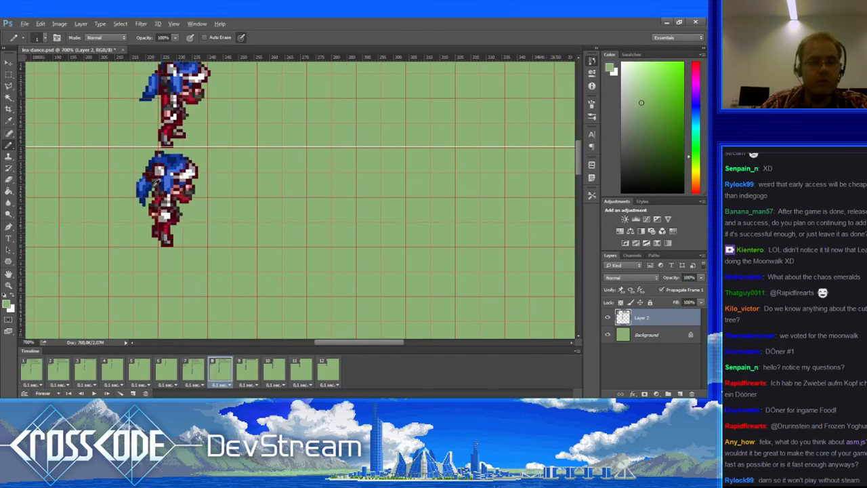
Step: Sample the hair blues on frame 8 and add dark navy pixels at the hair tip
left_click(156, 183, "alt")
left_click(145, 197, "alt")
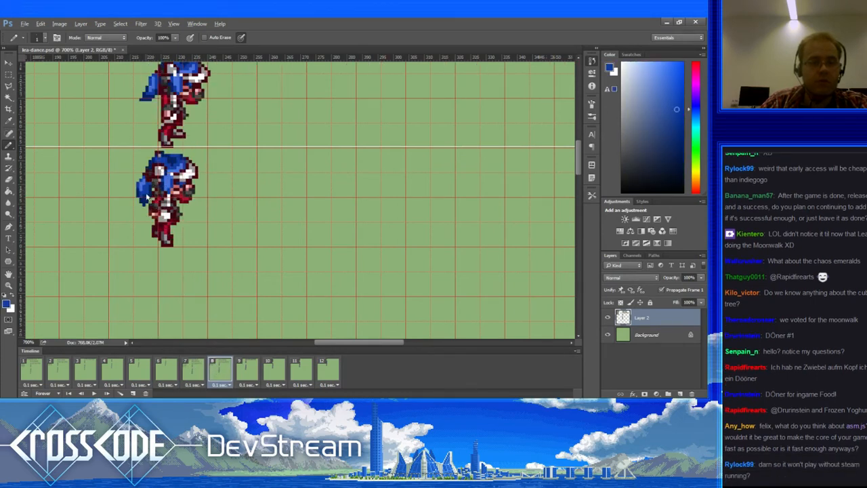
left_click(145, 181, "alt")
left_click(144, 188, "alt")
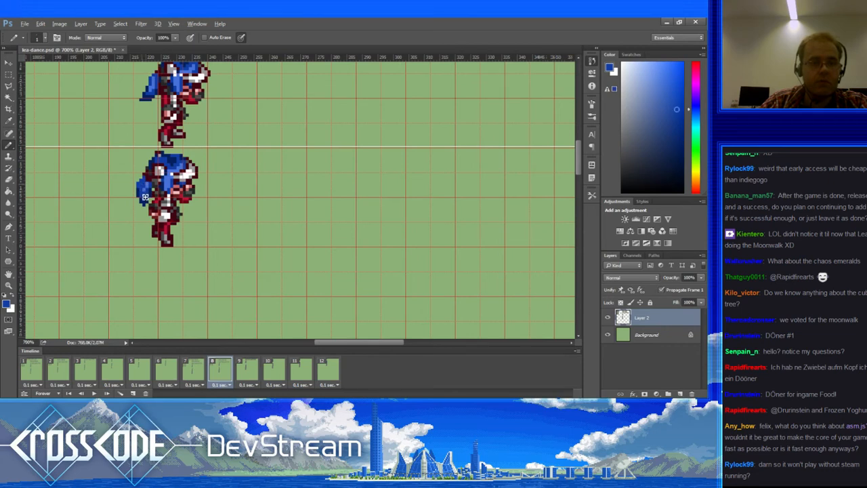
left_click(143, 189, "alt")
left_click(146, 189, "alt")
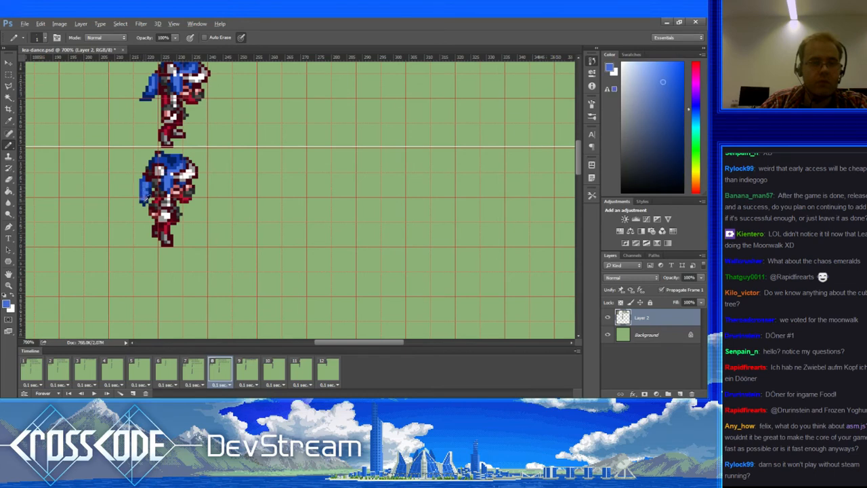
left_click(145, 200, "alt")
left_click(143, 203, "alt")
left_click(140, 205)
Step: Retouch four pixels in the sprite's hair with light blue
left_click(146, 210, "alt")
left_click(152, 189, "alt")
left_click(149, 191, "alt")
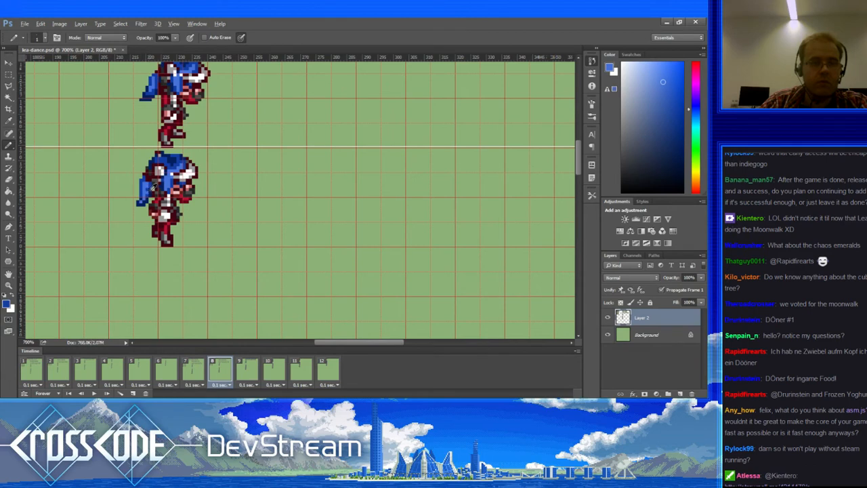
left_click(152, 188, "alt")
left_click(150, 191, "alt")
Step: Touch up the sprite's left edge, alternating dark navy and lighter blue pixels
left_click(153, 189, "alt")
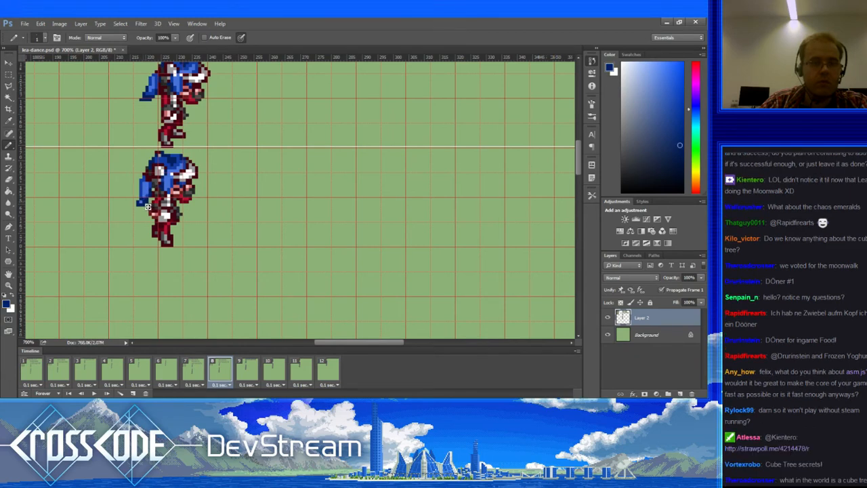
left_click(145, 203, "alt")
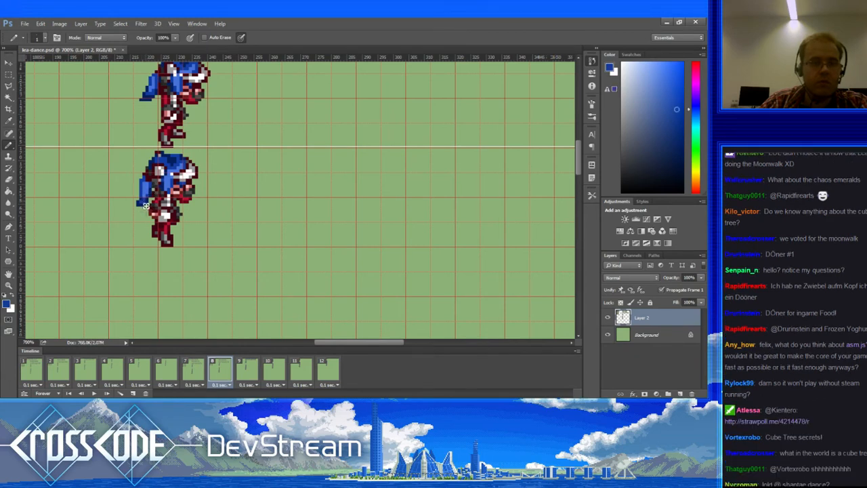
left_click(147, 202, "alt")
left_click(141, 199, "alt")
left_click(144, 192, "alt")
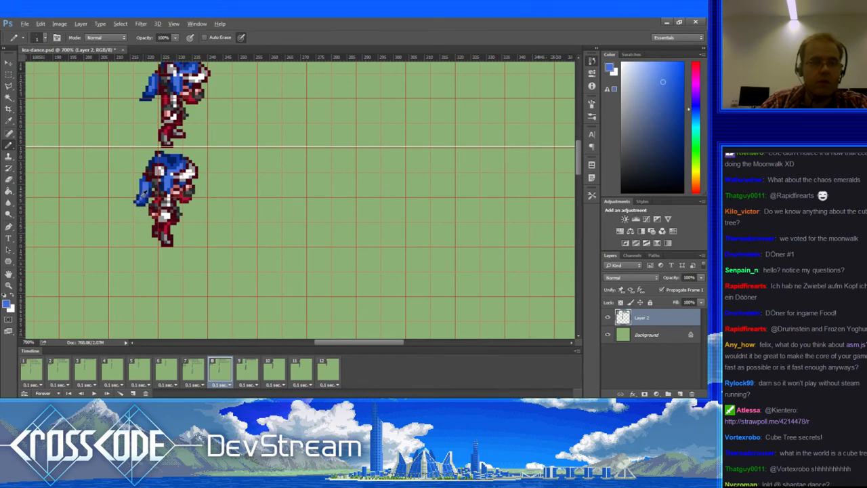
left_click(143, 188, "alt")
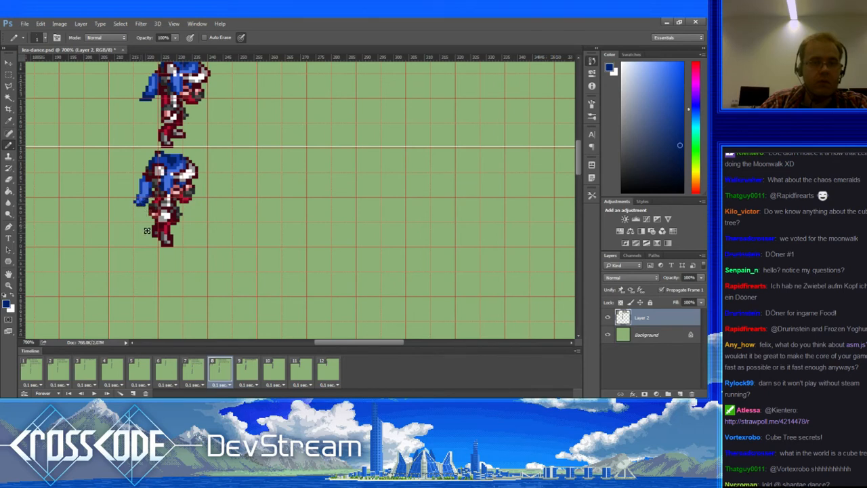
left_click(148, 183, "alt")
Step: Compare frame 8 with frames 7, 9 and 10, then sample the canvas green
left_click(203, 372)
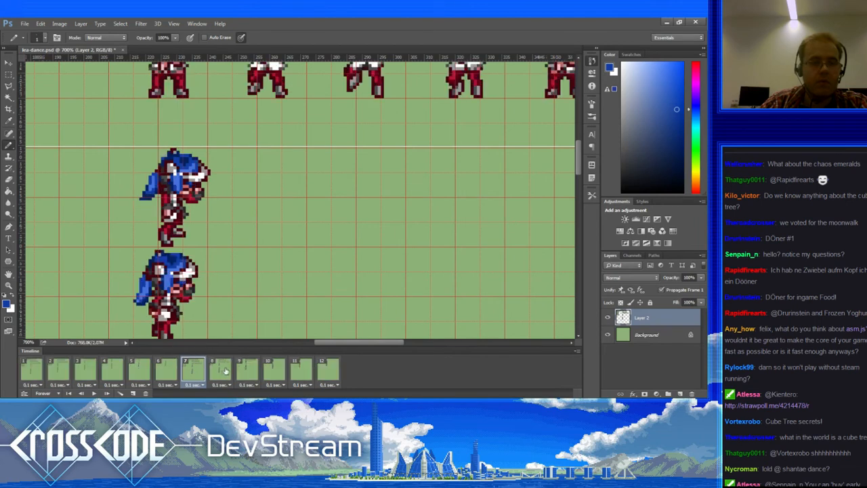
left_click(229, 371)
left_click(249, 370)
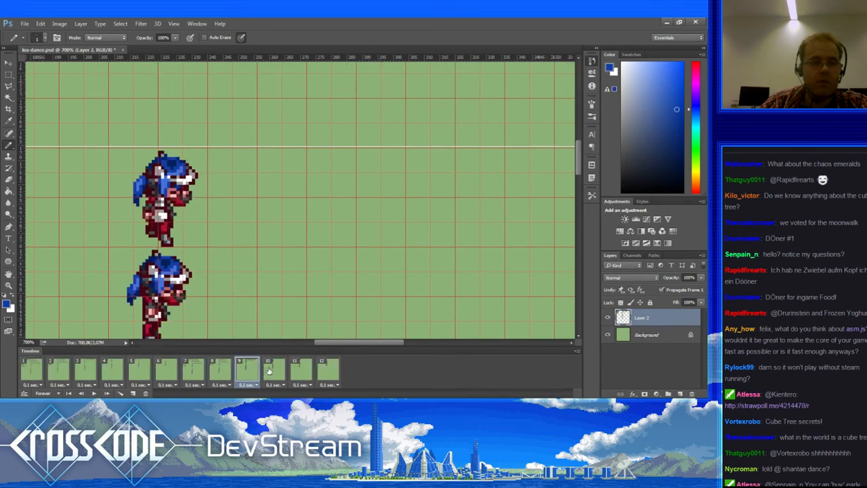
left_click(271, 370)
left_click(249, 369)
left_click(226, 372)
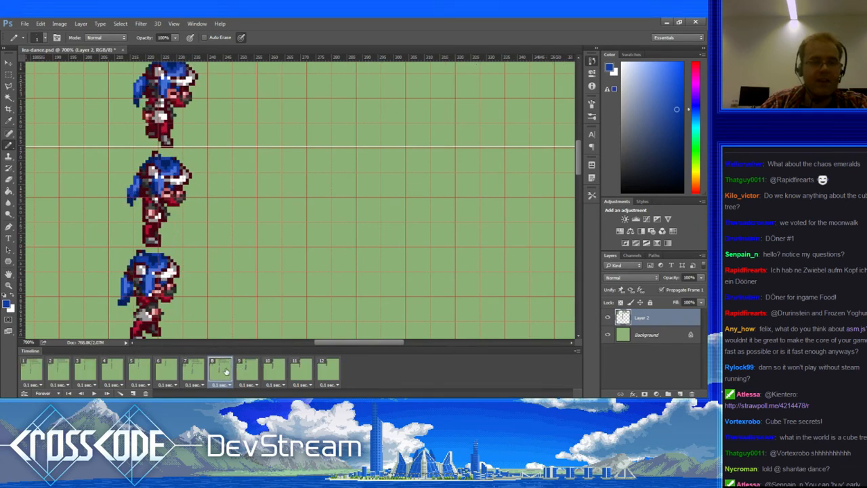
left_click(141, 208, "alt")
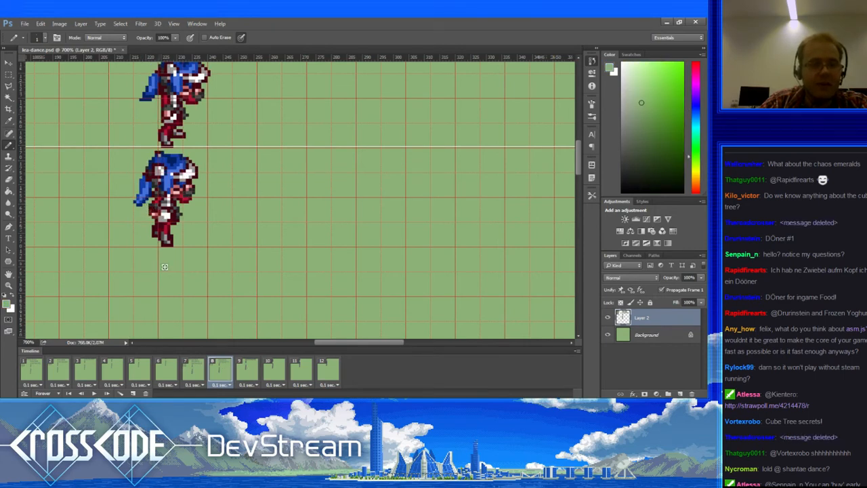
Step: Review the poses in frames 7 through 12 one by one
left_click(195, 366)
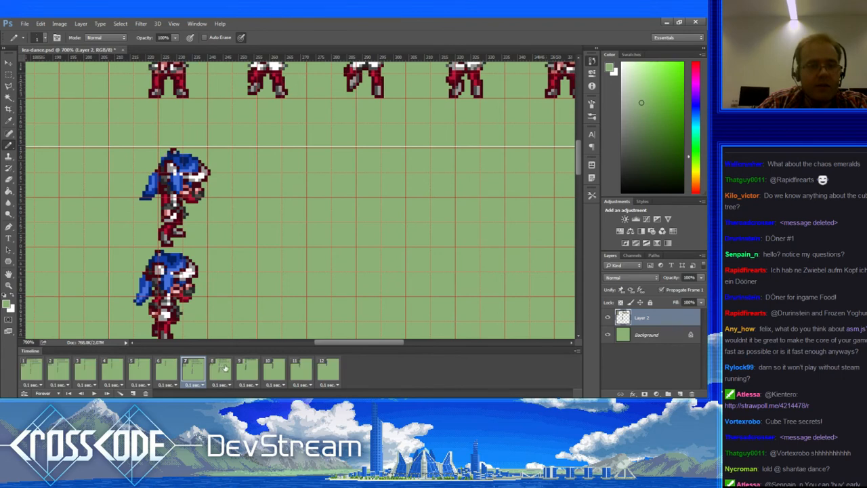
left_click(222, 370)
left_click(248, 366)
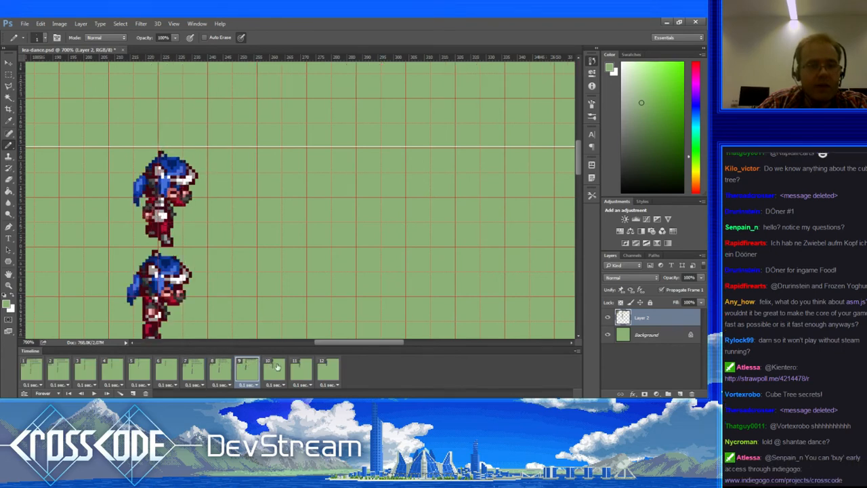
left_click(278, 368)
left_click(300, 367)
left_click(318, 369)
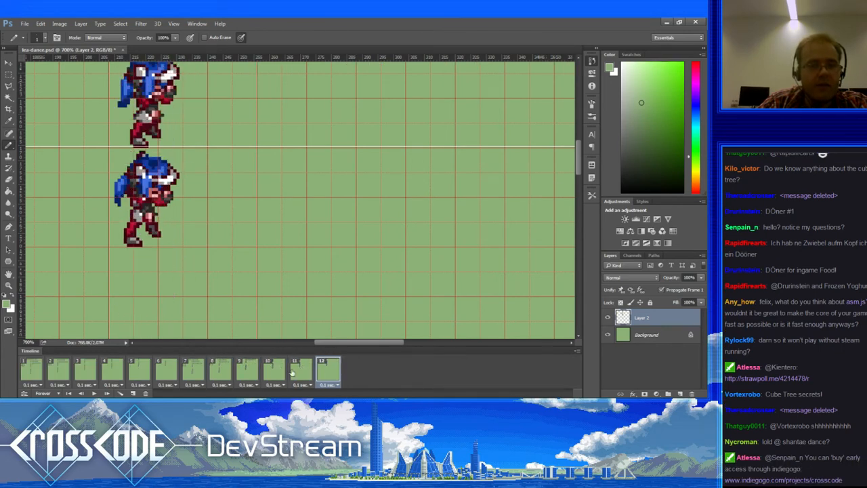
Step: Review frames 1 through 11 in turn, then play the dance animation
left_click(34, 367)
left_click(50, 367)
left_click(79, 368)
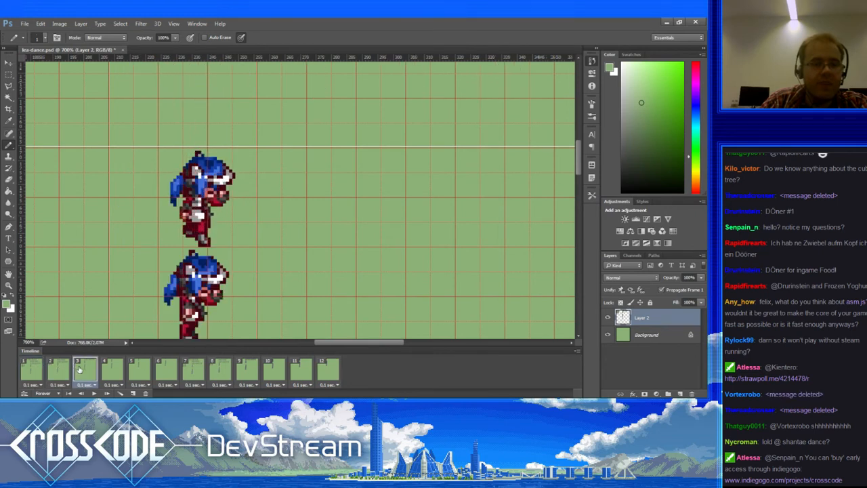
left_click(115, 368)
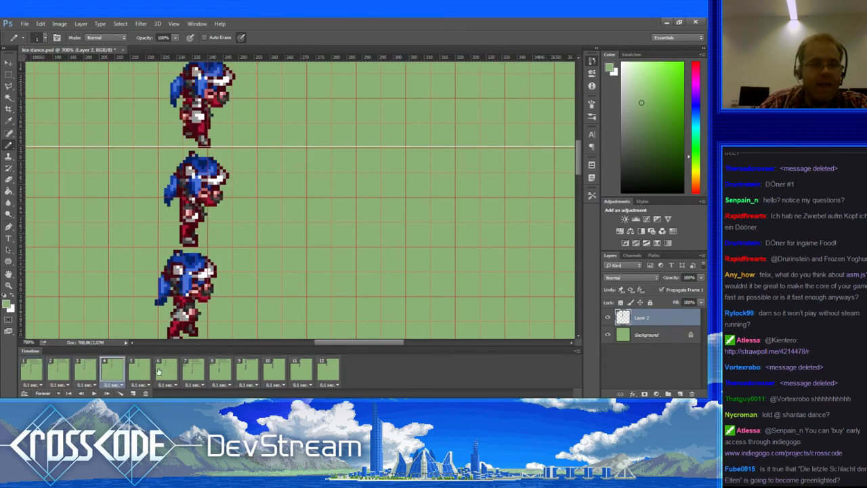
left_click(150, 368)
left_click(168, 368)
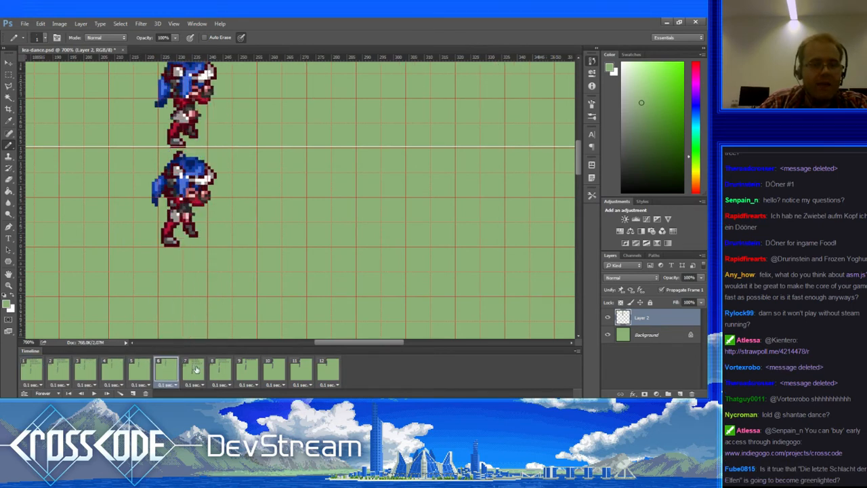
left_click(196, 368)
left_click(221, 370)
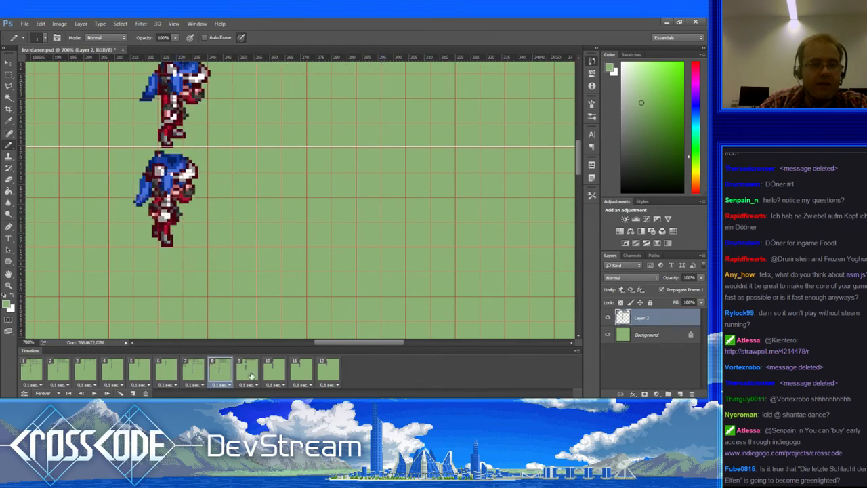
left_click(248, 373)
left_click(279, 374)
left_click(308, 372)
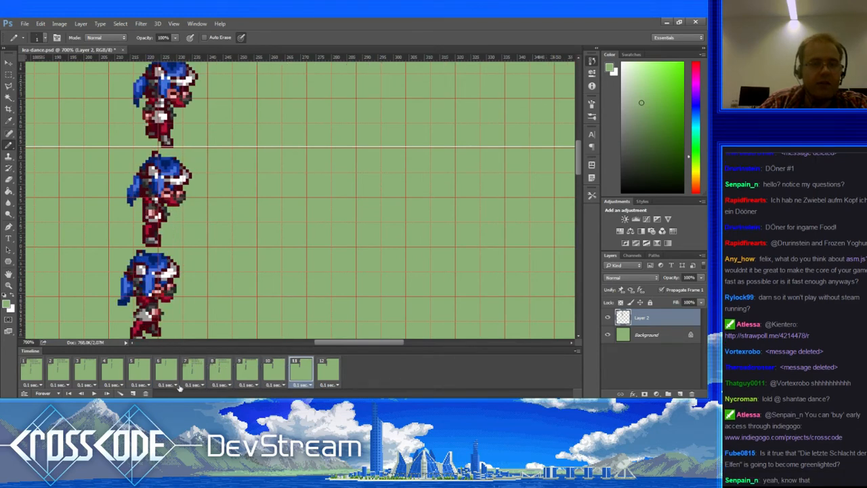
left_click(96, 394)
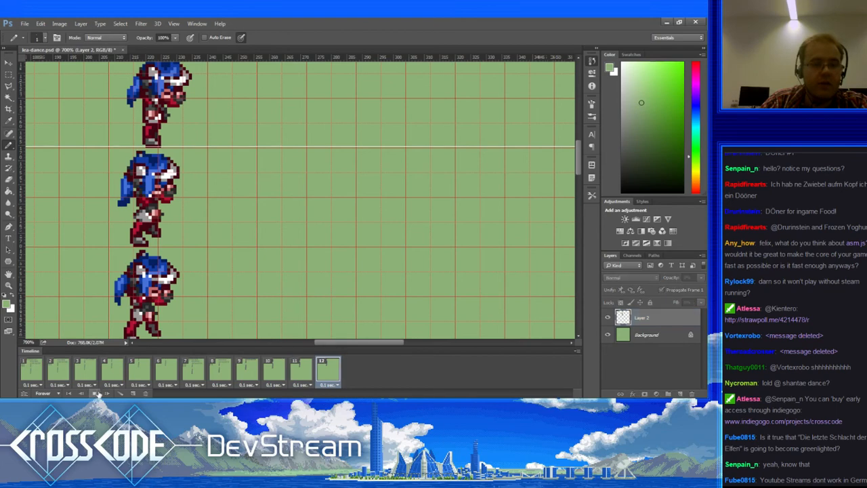
Step: Hide all panels with Tab, watch the dance loop, then switch away from Photoshop
key("Tab")
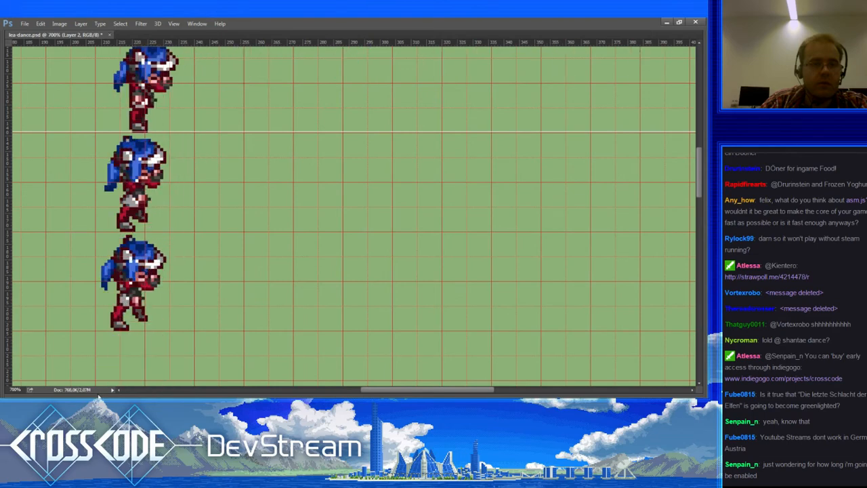
mouse_move(98, 396)
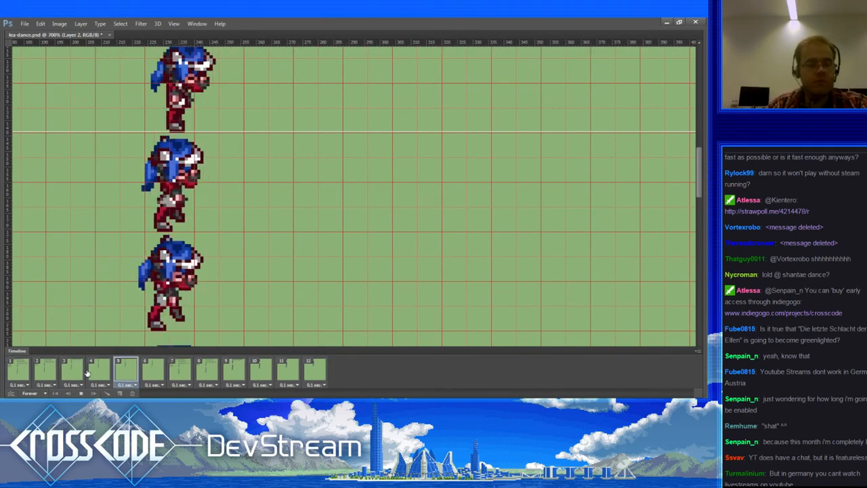
key("alt+Tab")
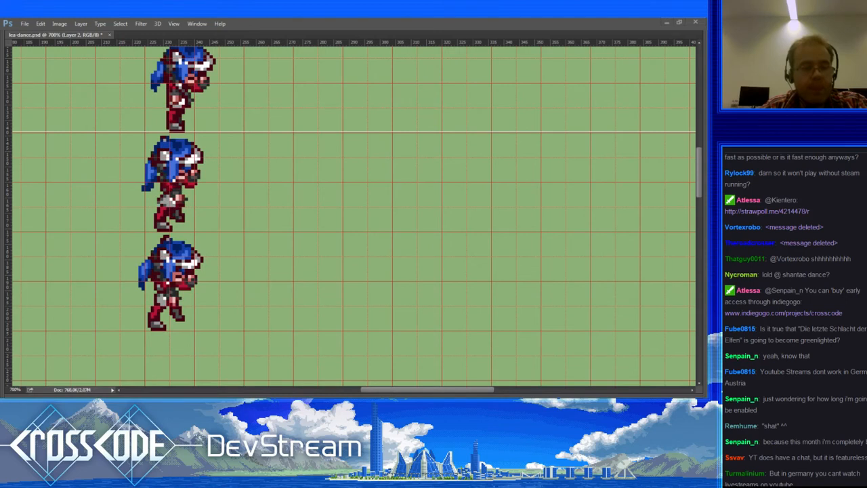
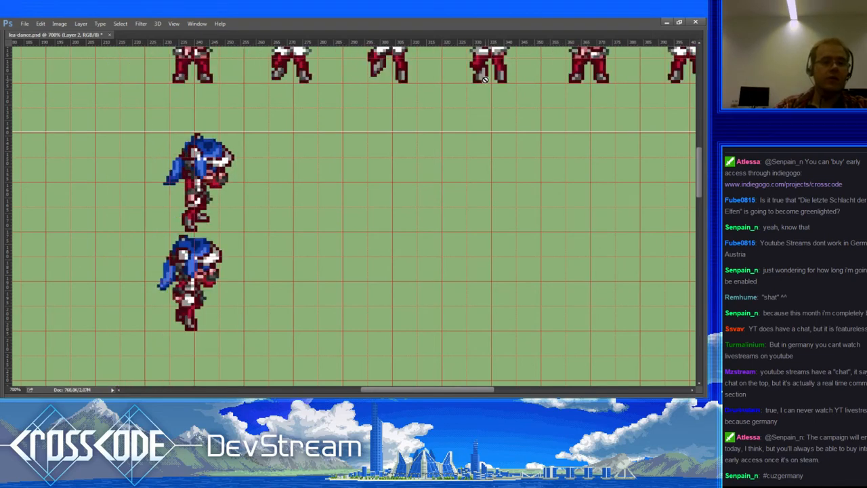
Step: Show the toolbar, options bar, panels and Timeline around the lea-dance sprite again
key("Tab")
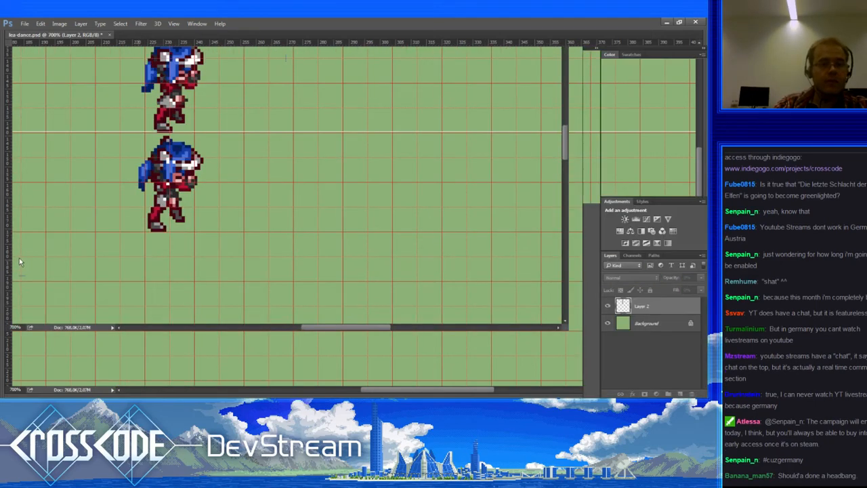
left_click(9, 286)
left_click(52, 276, "alt")
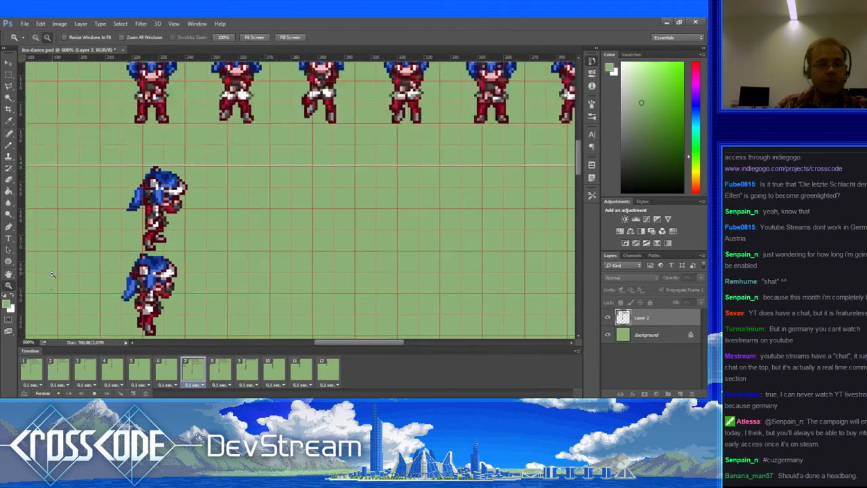
left_click(94, 393)
left_click(41, 372)
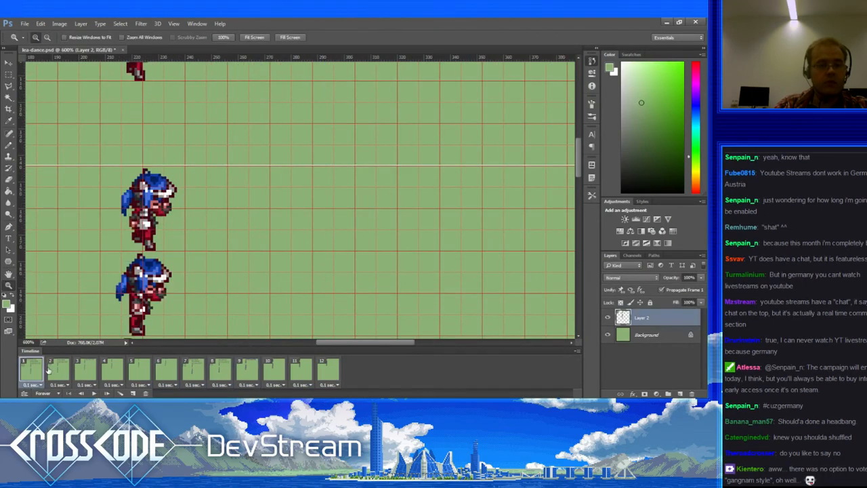
left_click(59, 370)
left_click(84, 367)
left_click(111, 367)
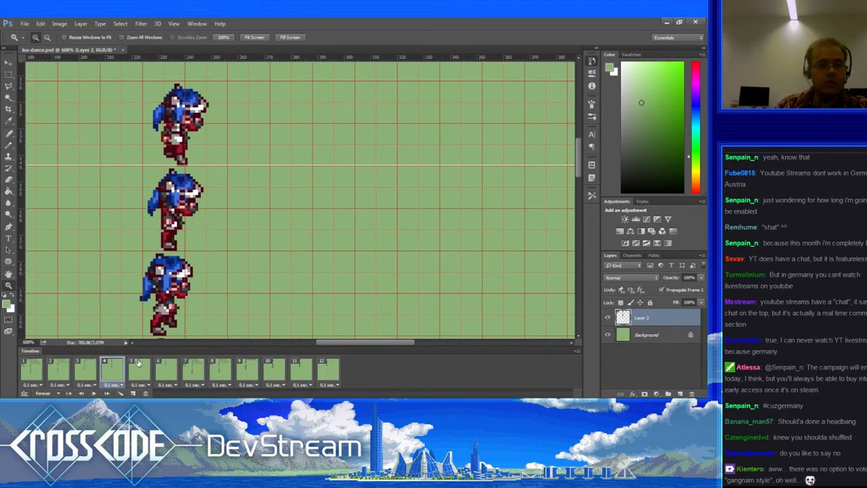
left_click(138, 366)
left_click(167, 366)
left_click(194, 366)
left_click(221, 367)
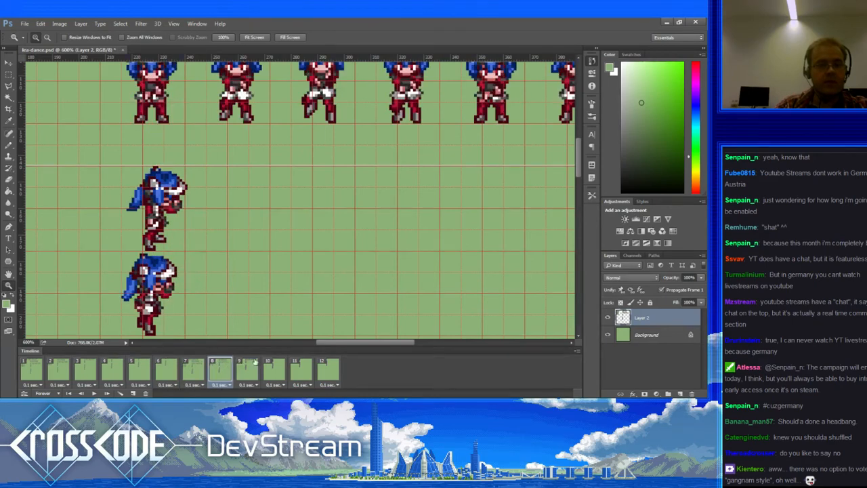
left_click(247, 366)
left_click(283, 364)
left_click(310, 365)
left_click(328, 368)
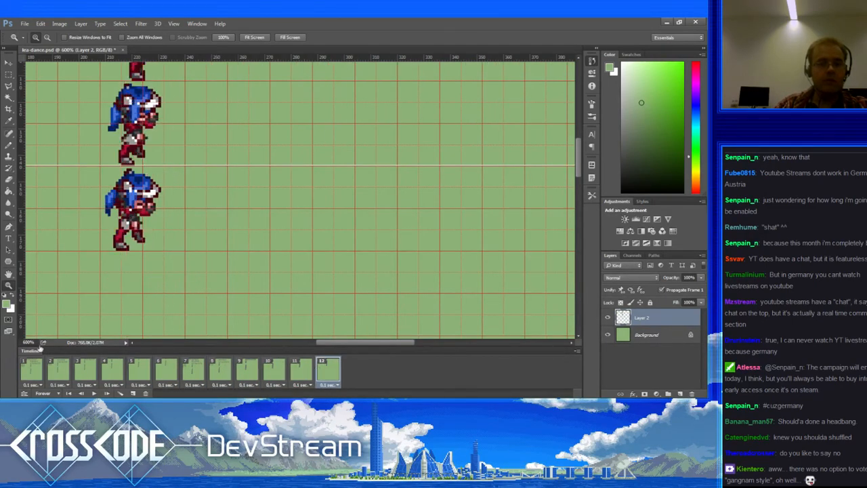
left_click(39, 366)
left_click(95, 393)
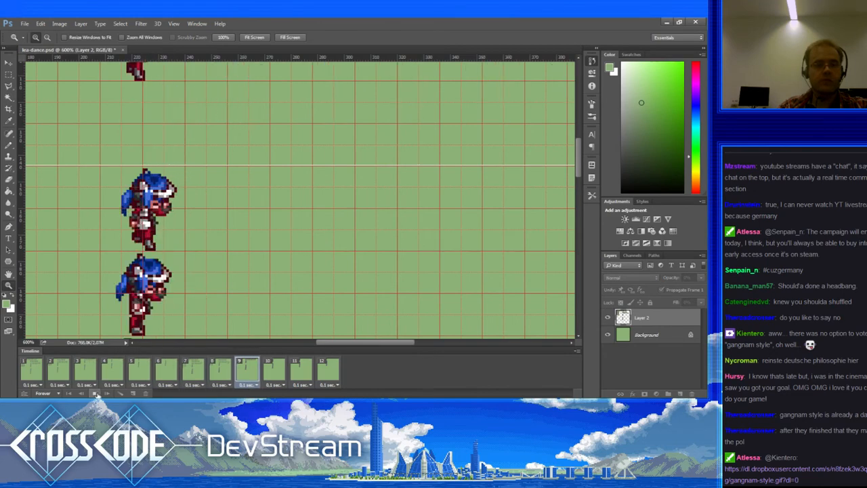
left_click(93, 393)
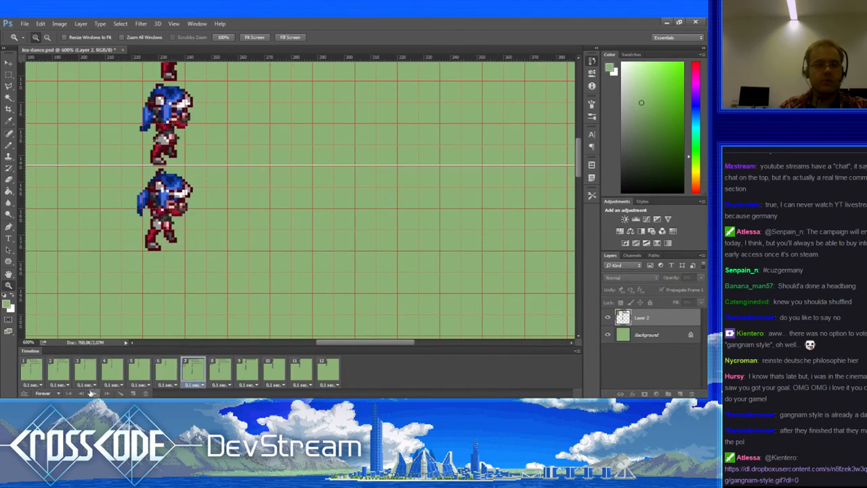
left_click(82, 261, "alt")
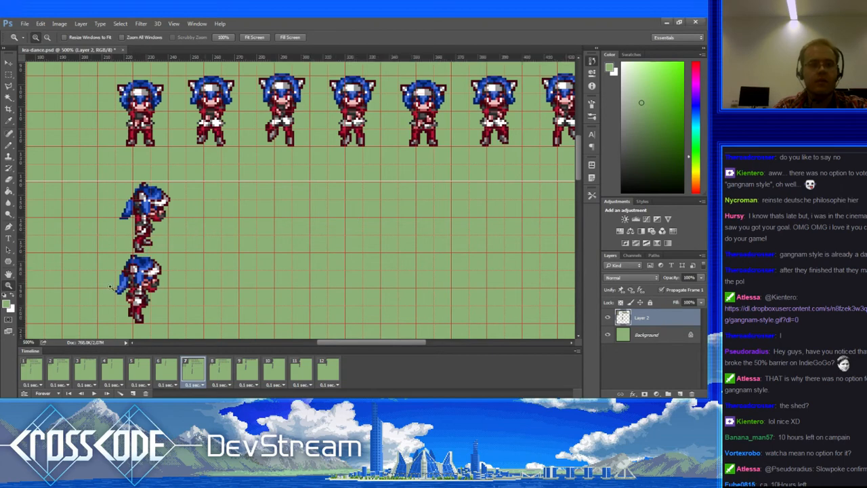
left_click(33, 368)
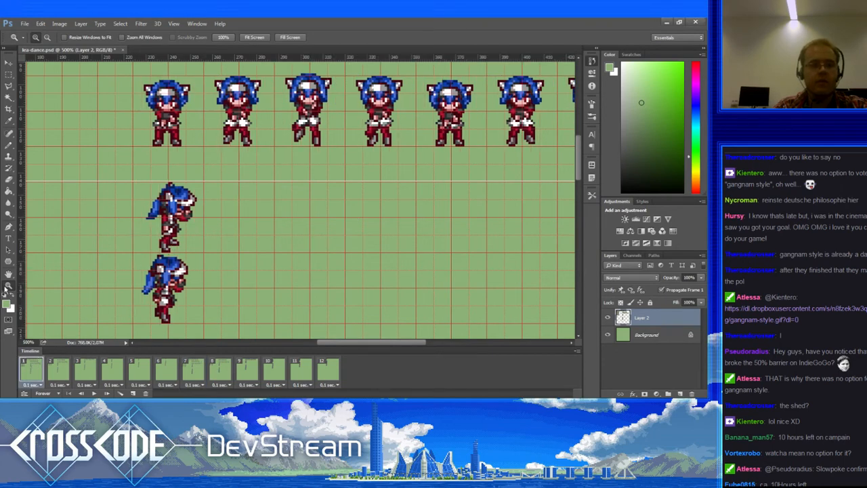
left_click(183, 263, "alt")
left_click(183, 264, "alt")
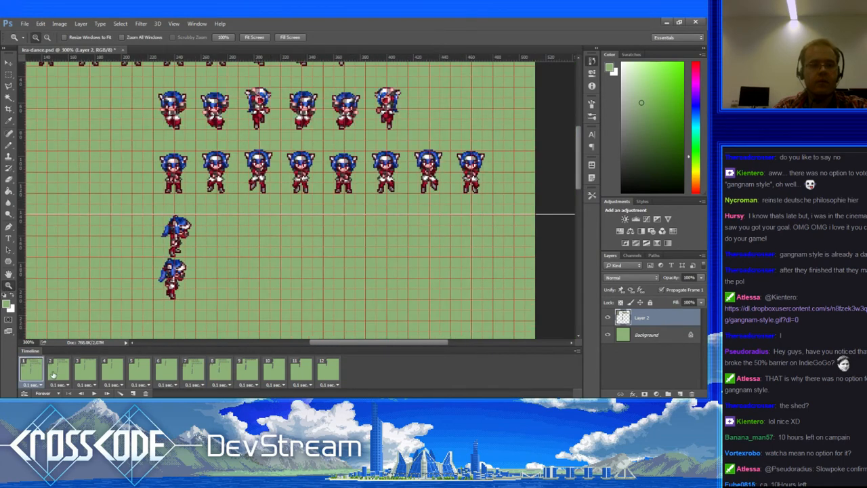
left_click(59, 372)
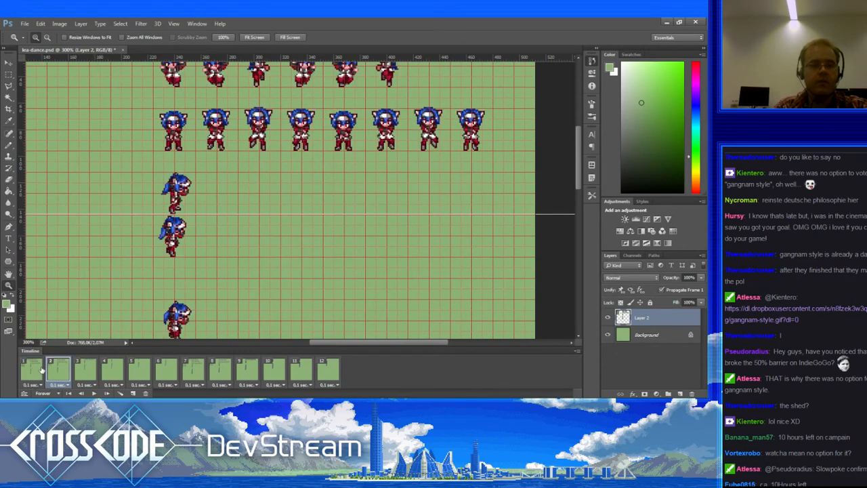
left_click(42, 369)
left_click(322, 377)
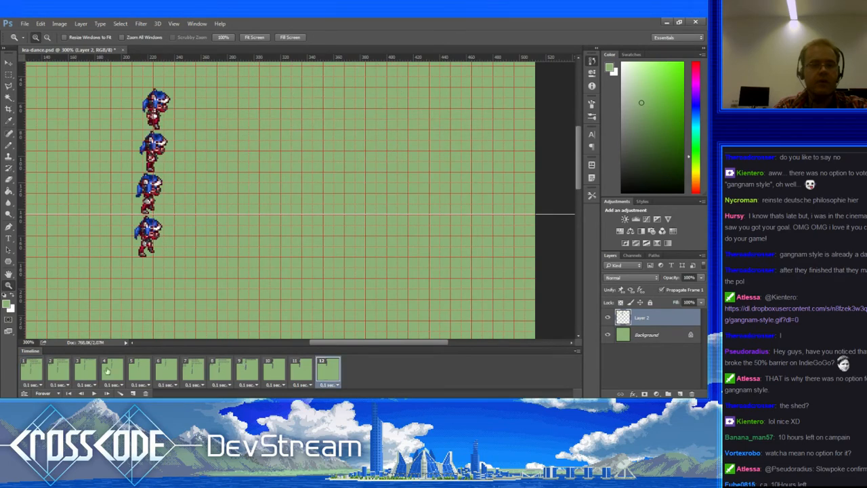
left_click(35, 369)
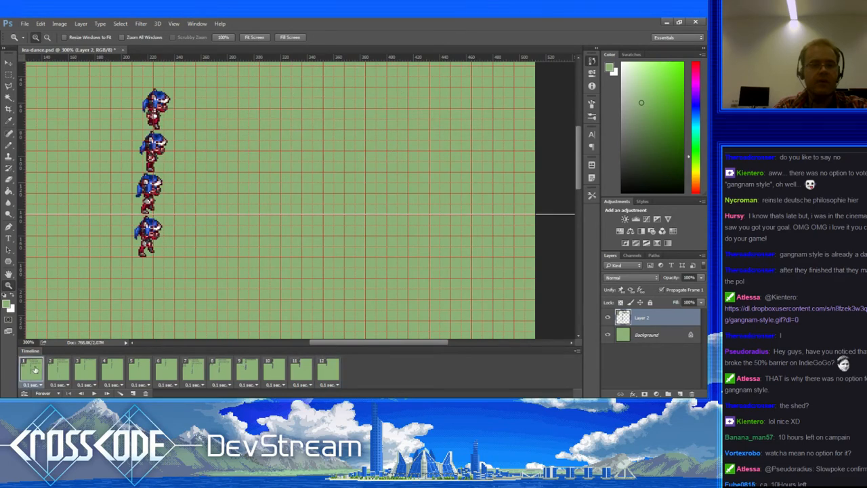
left_click(10, 73)
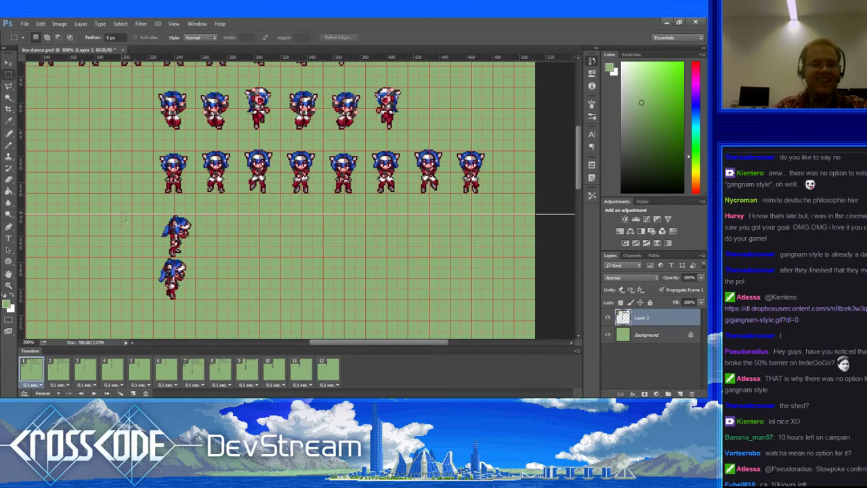
Step: Marquee the upper lower-row sprite and crop the canvas to it
left_click_drag(209, 261, 210, 261)
left_click(270, 267)
left_click_drag(210, 256, 207, 258)
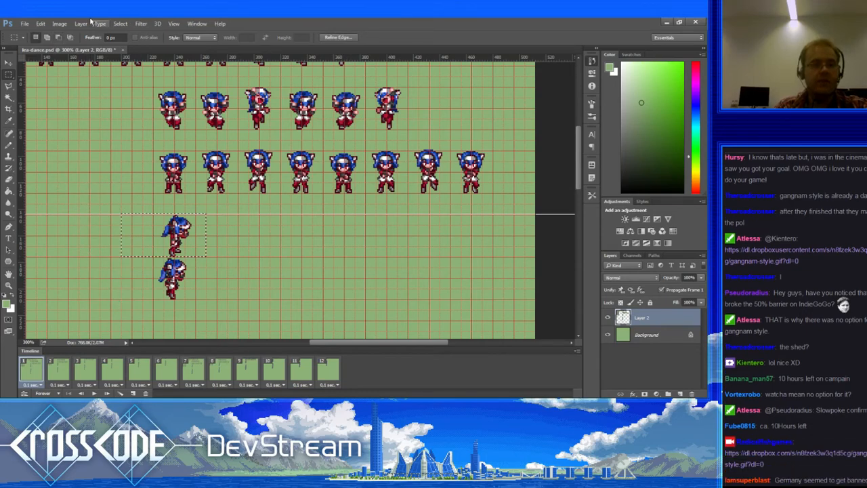
left_click(9, 108)
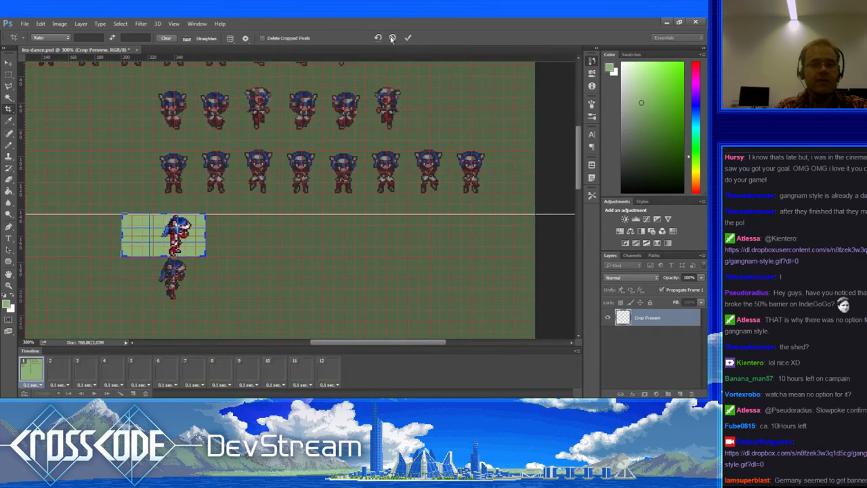
left_click(409, 38)
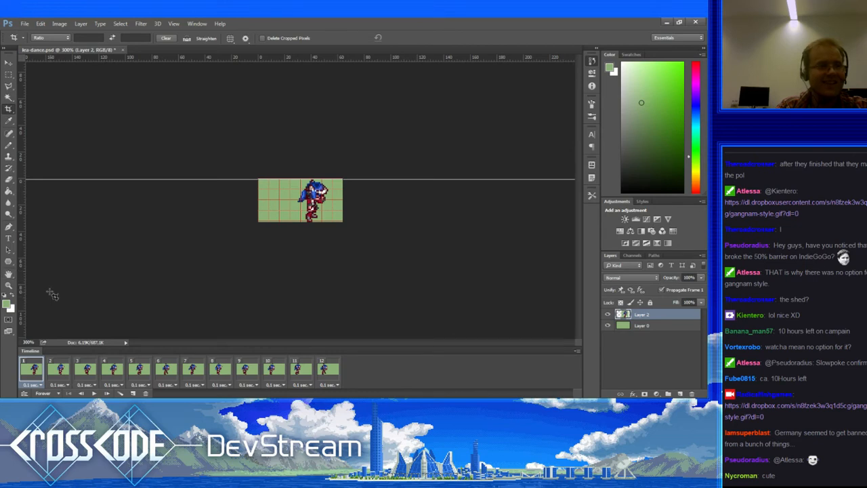
Step: Zoom in, check frames 2 and 3, then return to frame 1 and undo the crop
left_click(10, 288)
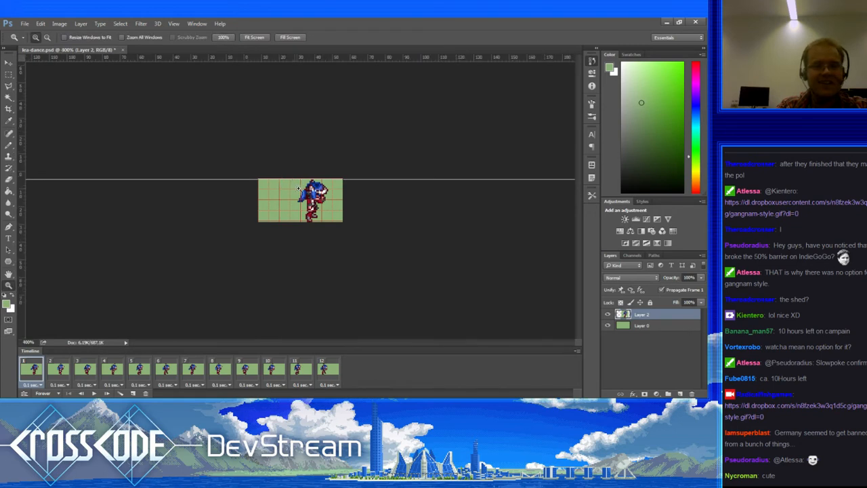
left_click(296, 183)
left_click(298, 188)
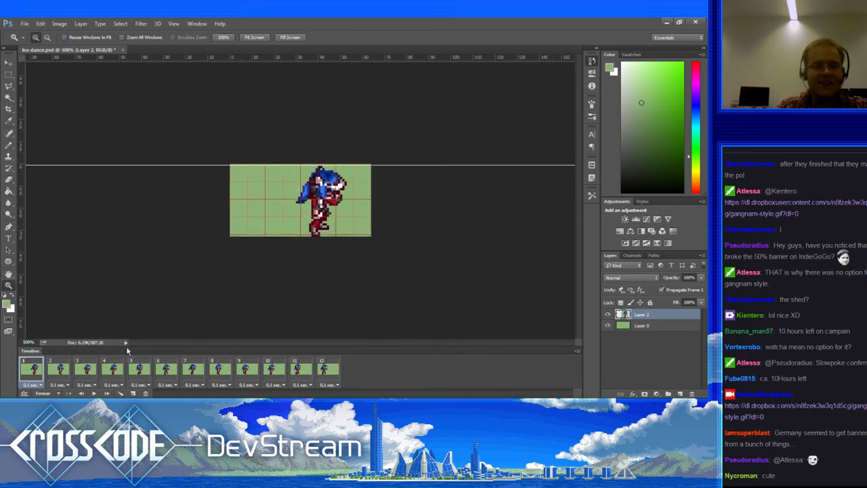
left_click(60, 371)
left_click(94, 371)
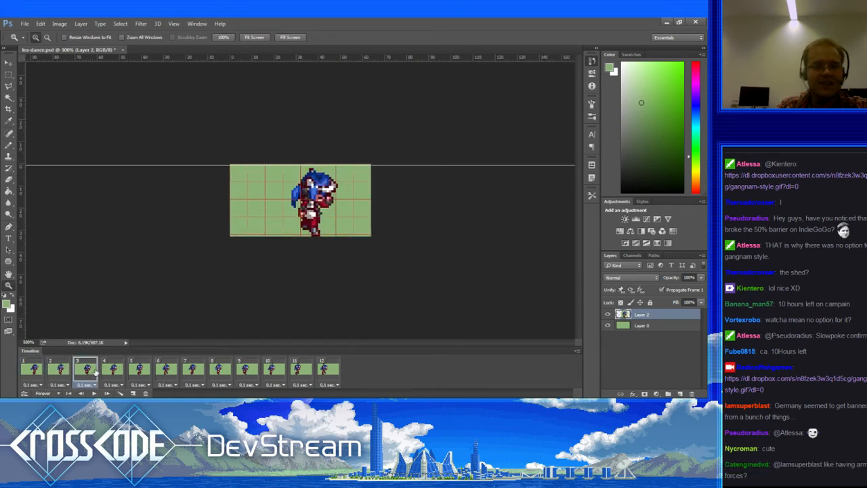
left_click(29, 369)
key("ctrl+z")
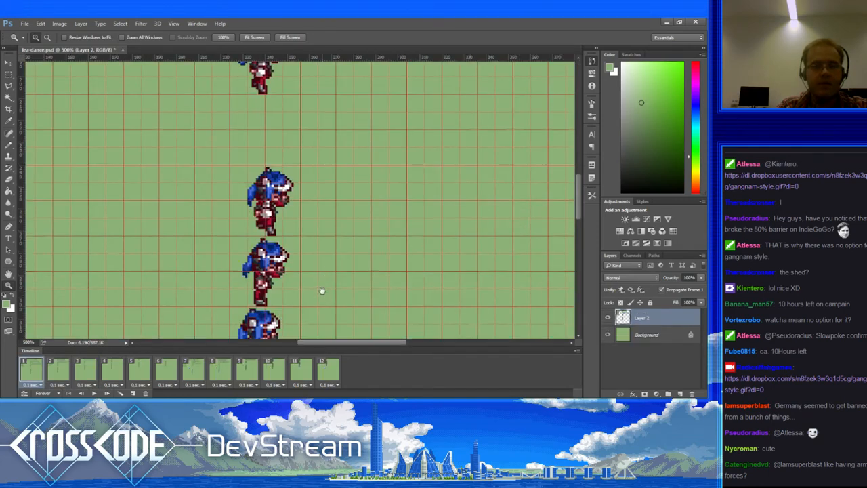
Step: Crop the canvas to a marquee around the side-view sprite
mouse_move(322, 291)
left_mouse_down()
mouse_move(302, 139)
mouse_move(359, 91)
mouse_move(352, 382)
mouse_move(311, 354)
mouse_move(313, 369)
mouse_move(319, 275)
mouse_move(312, 278)
left_mouse_up()
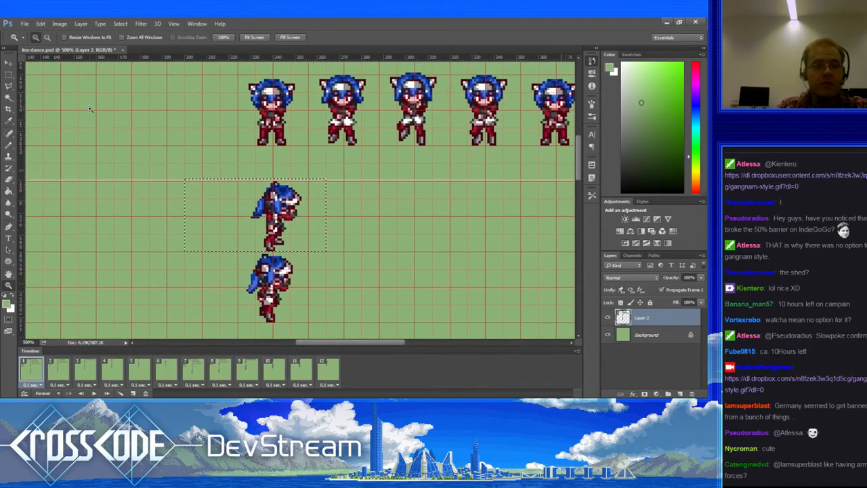
left_click(9, 75)
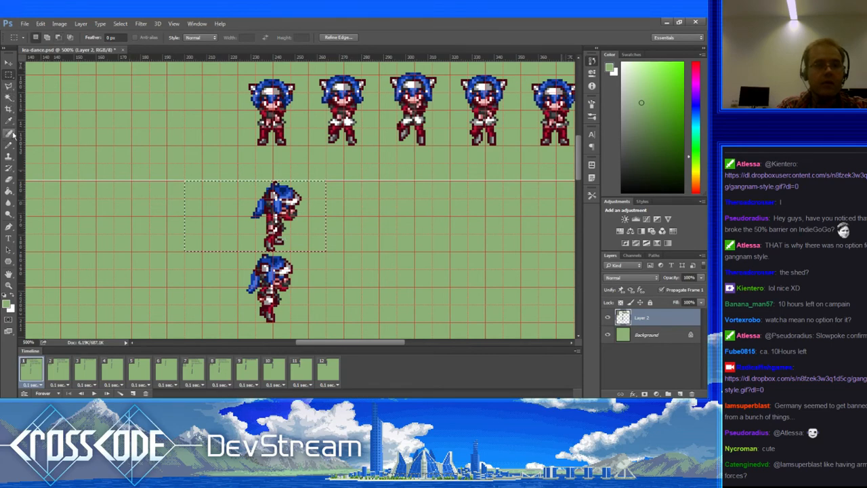
left_click(9, 109)
left_click(307, 201)
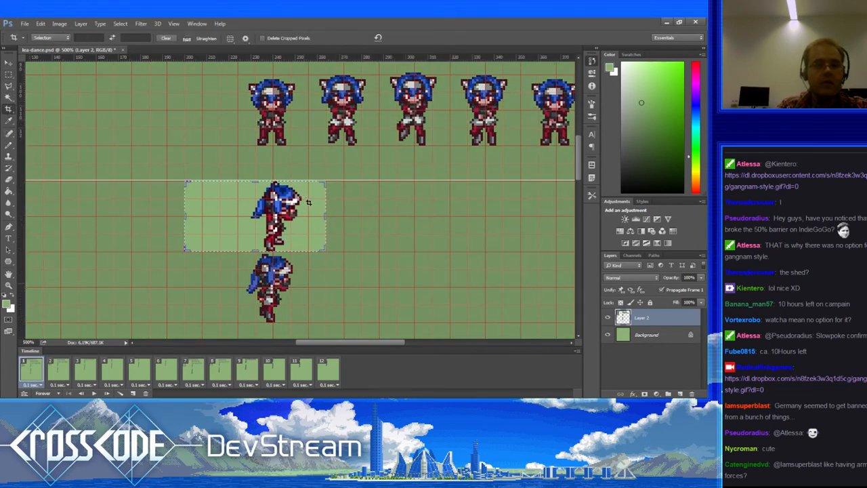
left_click(407, 38)
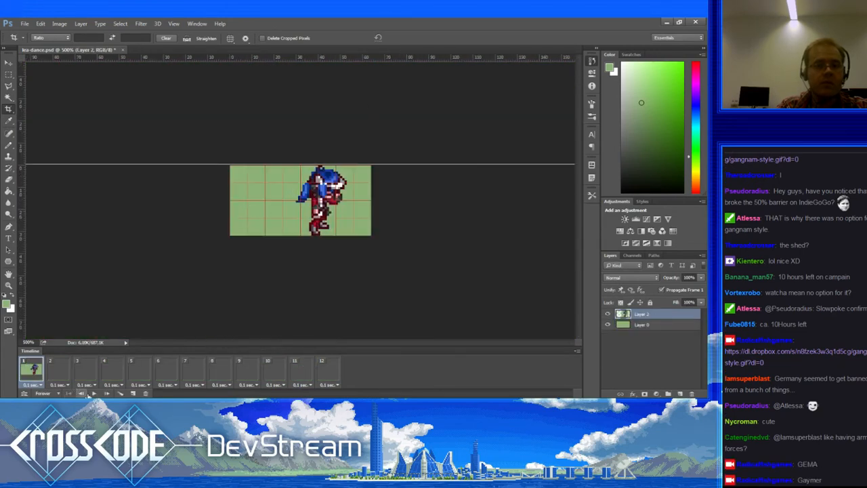
Step: Play and stop the dance preview, undo the crop, and select the Background layer
left_click(92, 394)
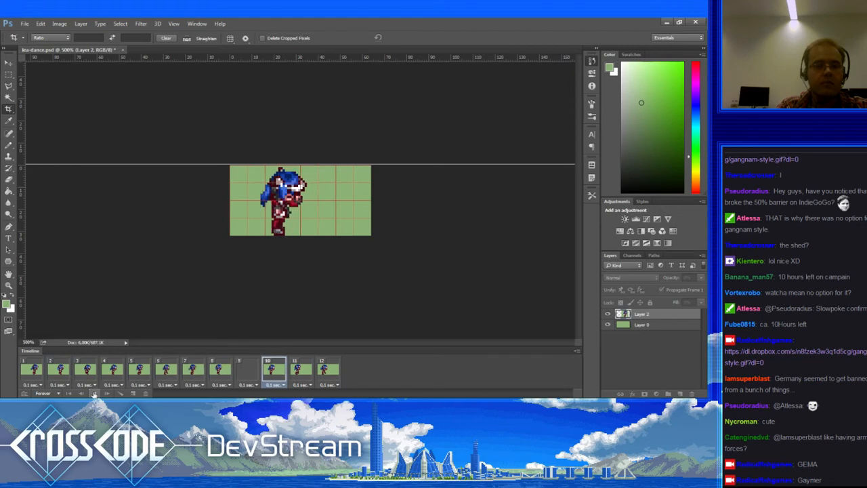
key("space")
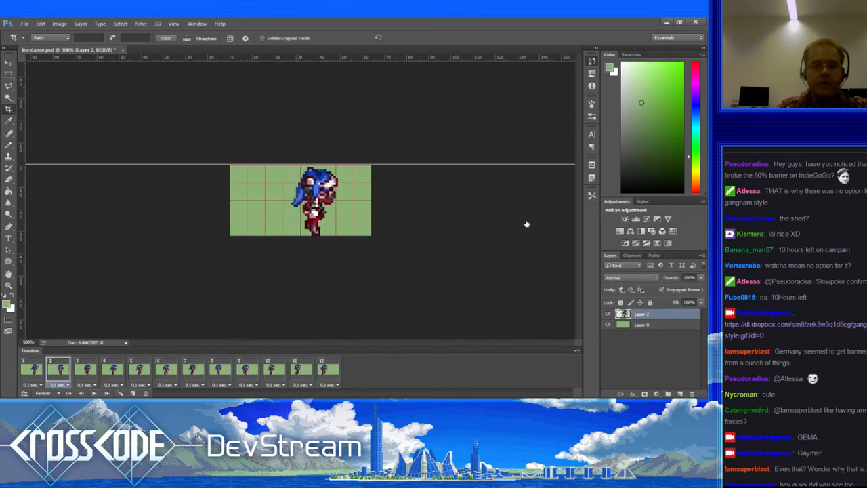
key("ctrl+z")
left_click(669, 336)
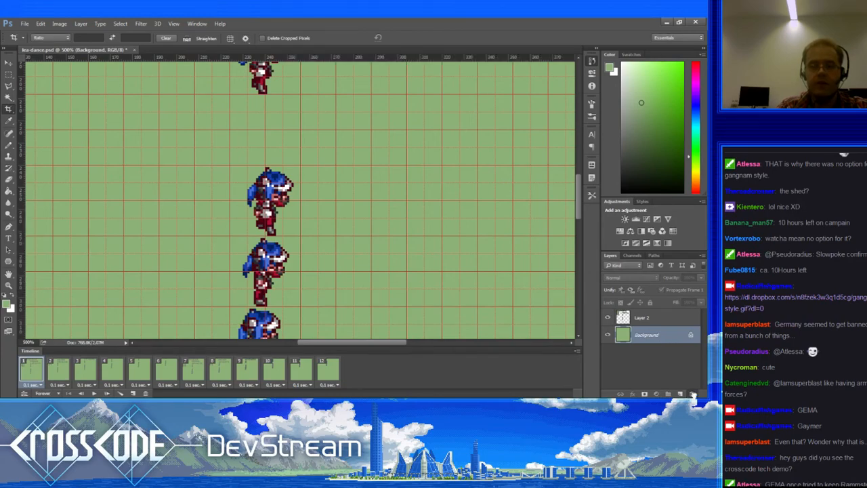
Step: Delete the Background layer and erase the green with the Magic Wand at Tolerance 0
left_click(693, 395)
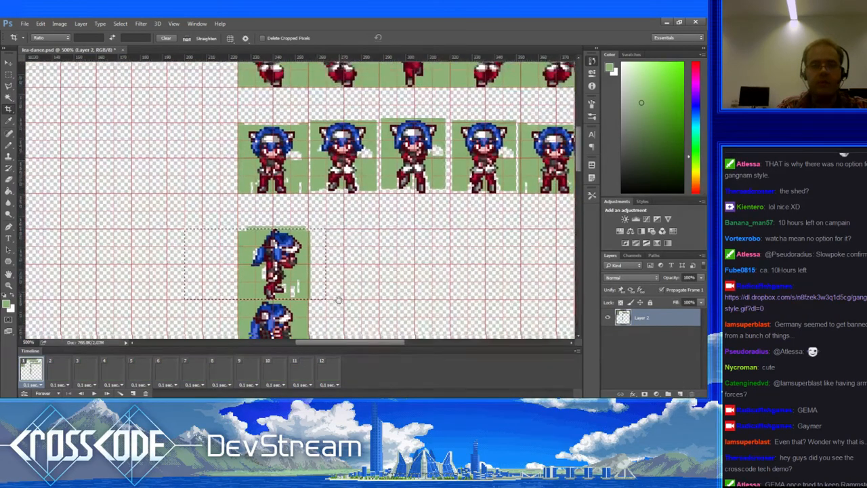
left_click(7, 99)
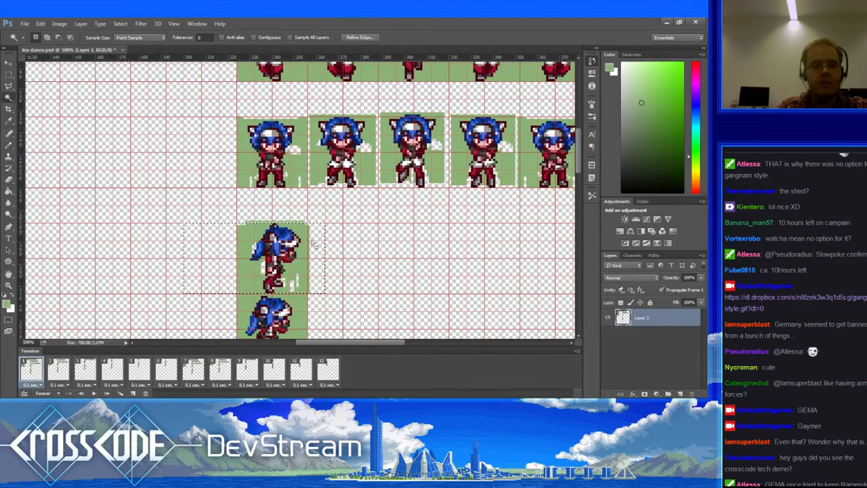
key("ctrl+d")
left_click(306, 234)
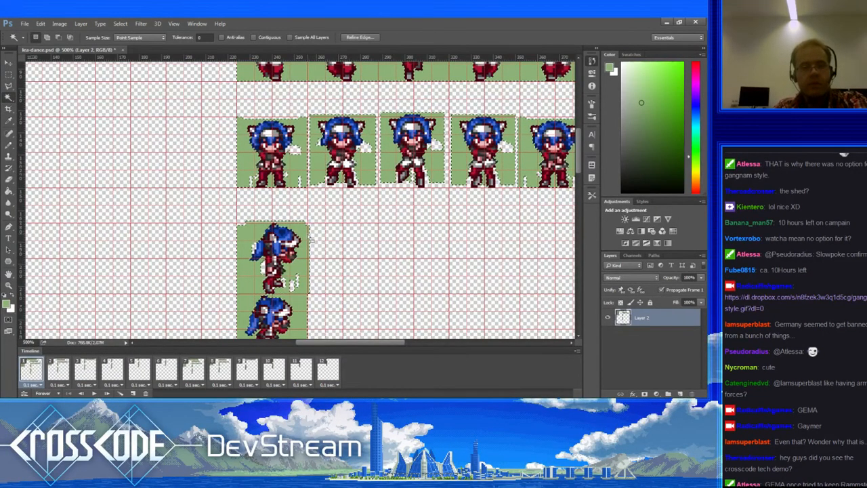
key("Delete")
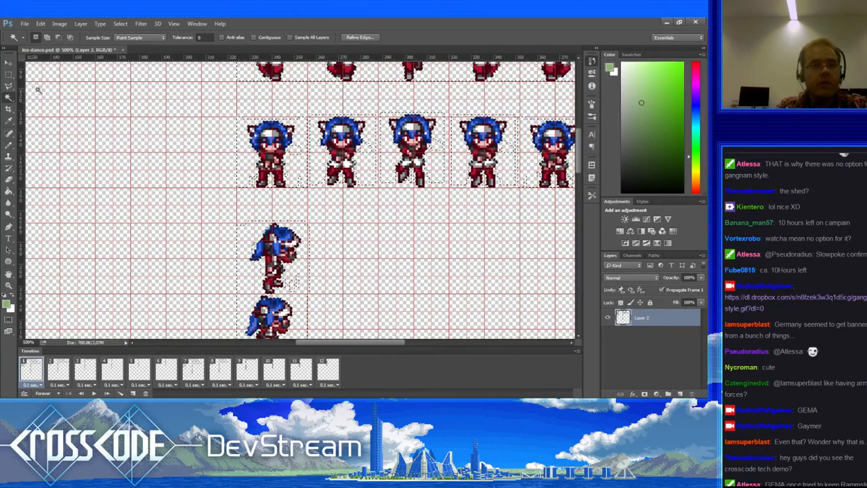
Step: Deselect and draw a marquee around the upper side-view sprite
left_click(7, 74)
left_click(183, 221)
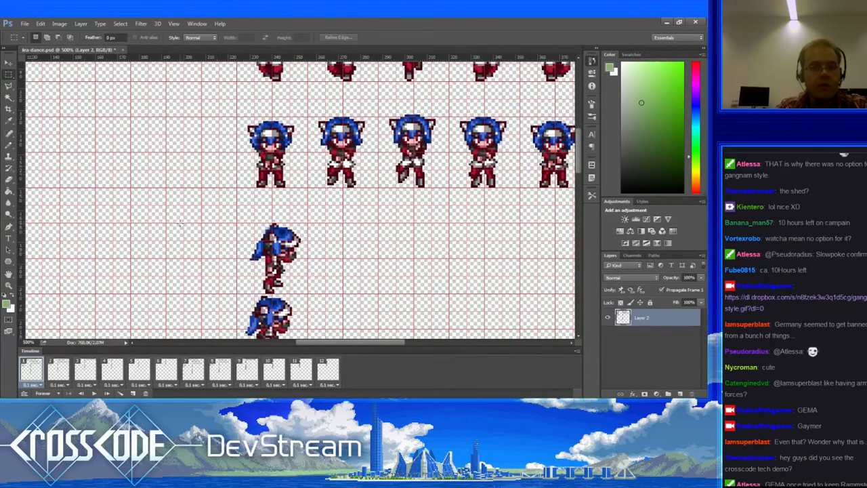
left_click_drag(252, 241, 325, 295)
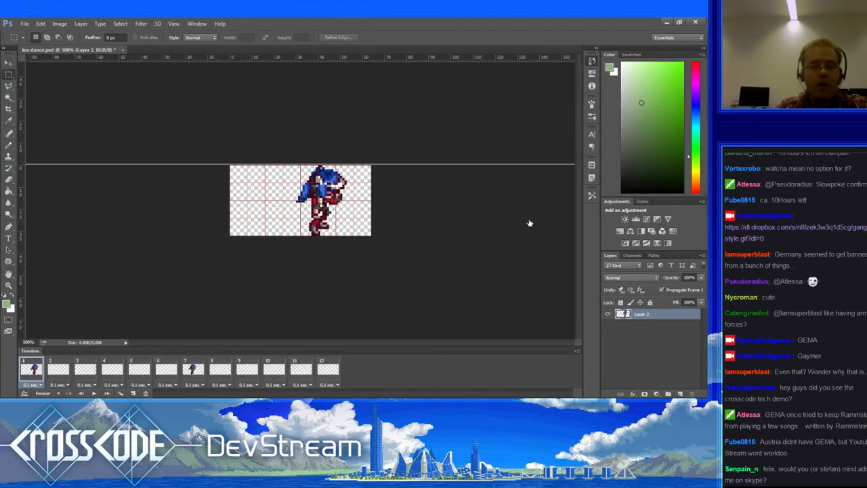
Step: Step back with Ctrl+Alt+Z to the transparent sheet with the side sprite selected
key("ctrl+alt+z")
key("ctrl+alt+z")
key("ctrl+alt+z")
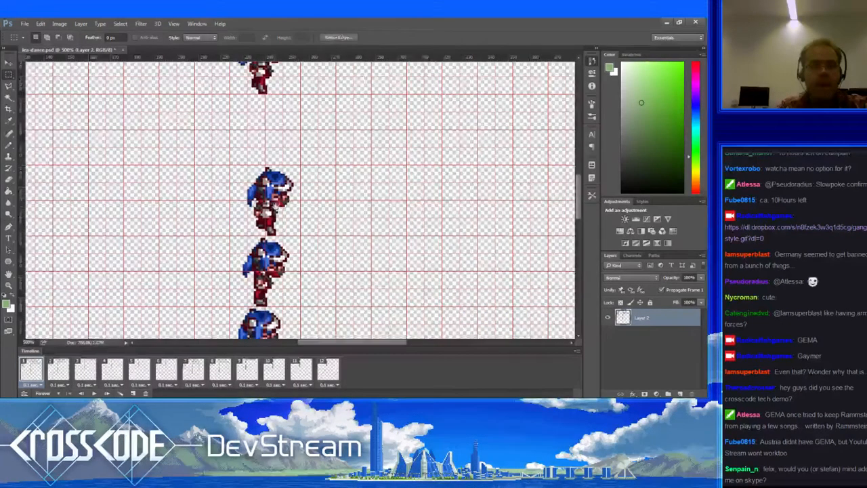
key("ctrl+alt+z")
key("ctrl+alt+z")
key("ctrl+alt+z")
key("ctrl+alt+z")
key("ctrl+alt+z")
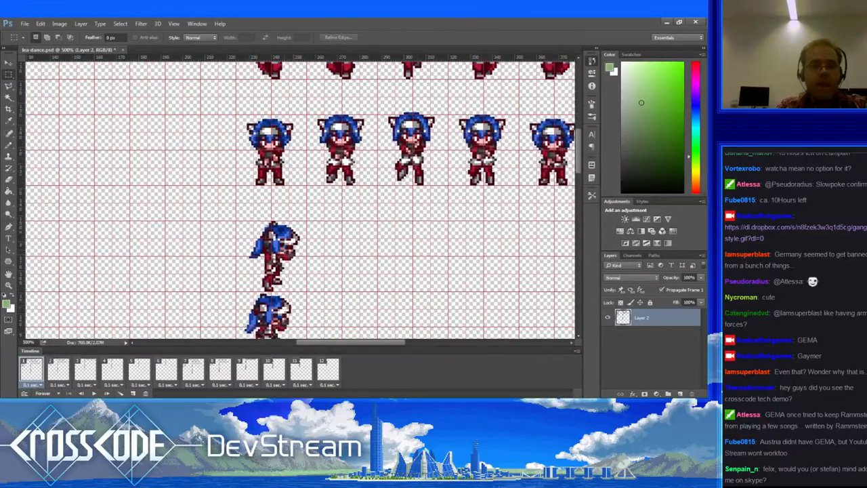
key("ctrl+alt+z")
key("ctrl+alt+z")
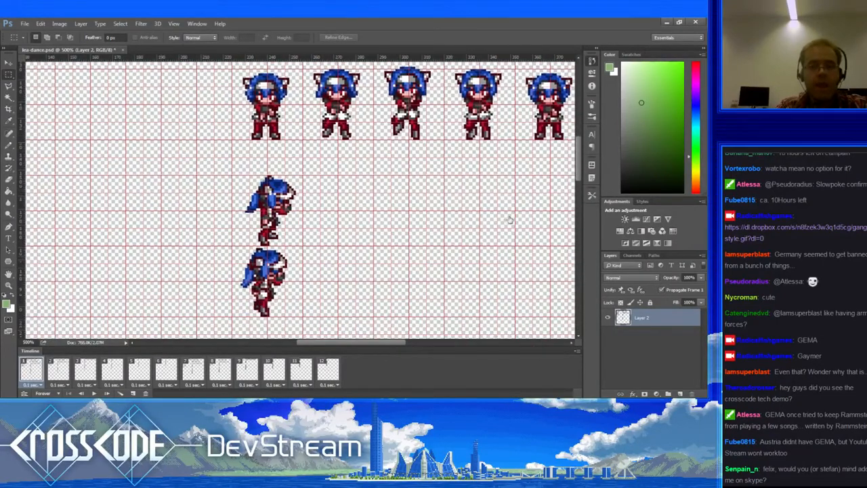
key("ctrl+alt+z")
left_click_drag(376, 251, 372, 237)
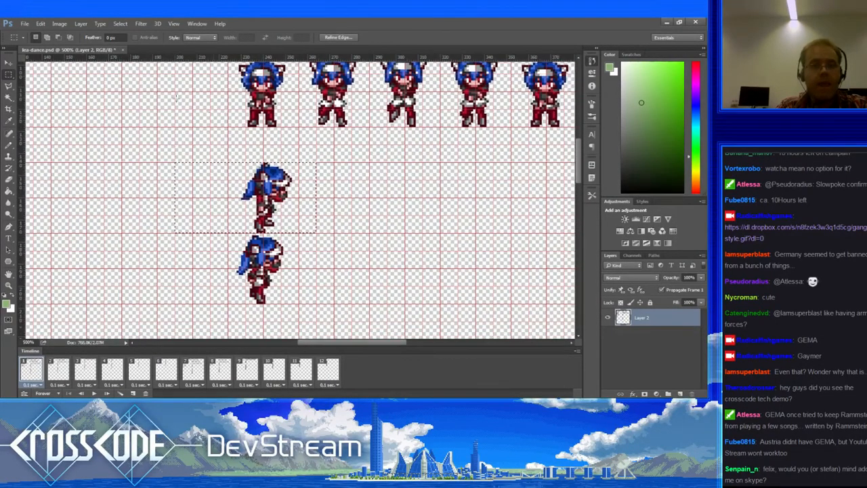
Step: Crop to the selected side sprite and play the dance preview
key("c")
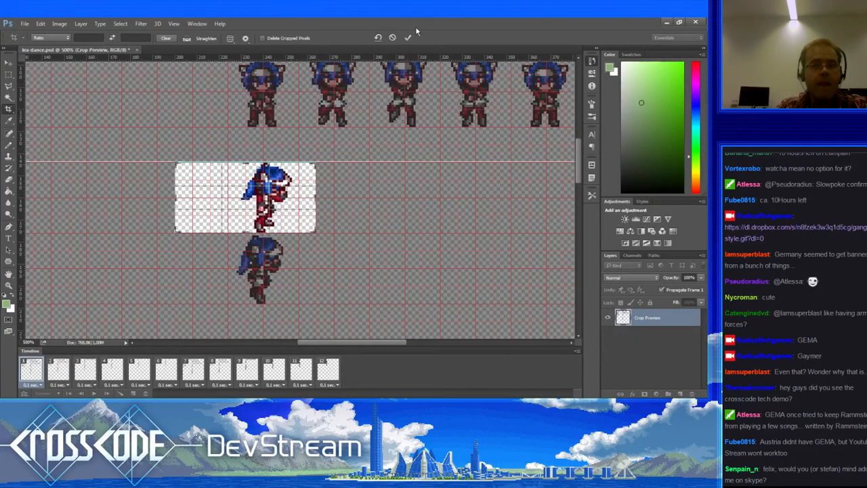
key("Return")
left_click(95, 393)
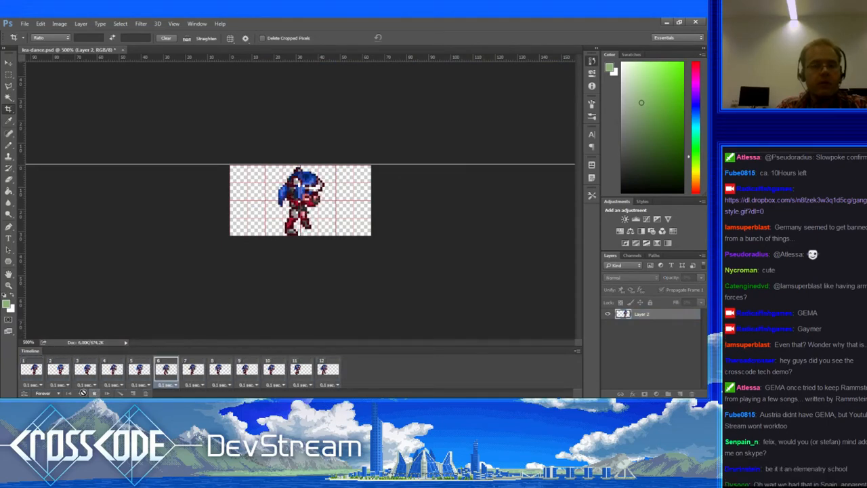
Step: Give all 12 frames a 0.15 second delay and play the slower dance
left_click(94, 394)
left_click(34, 378)
left_click(326, 372, "shift")
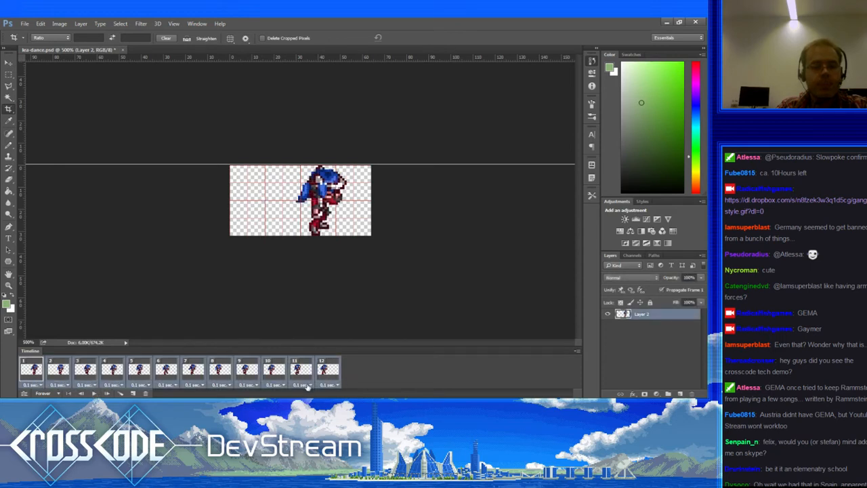
left_click(309, 365)
type("0.15")
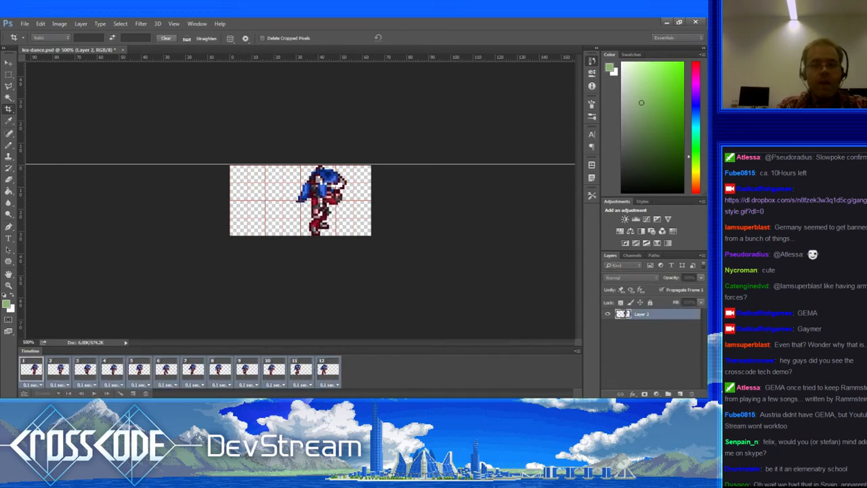
key("Return")
left_click(94, 393)
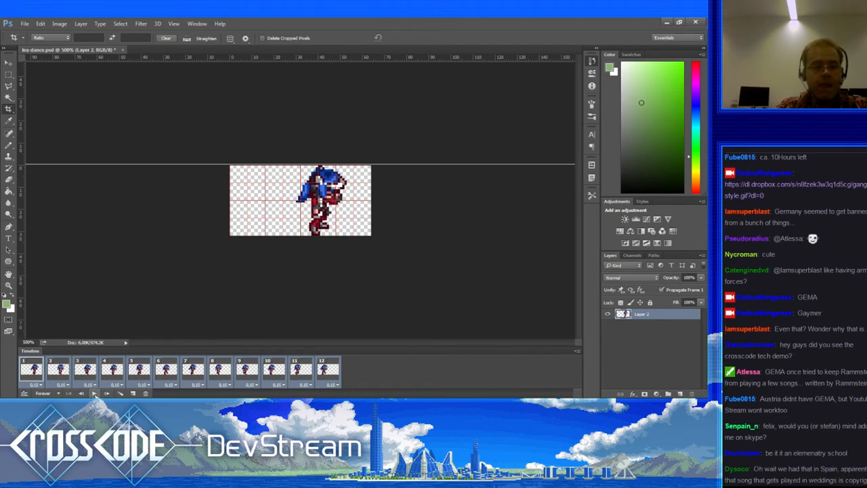
Step: Double the sprite image size to 200%, then view a chat user's profile card
key("Tab")
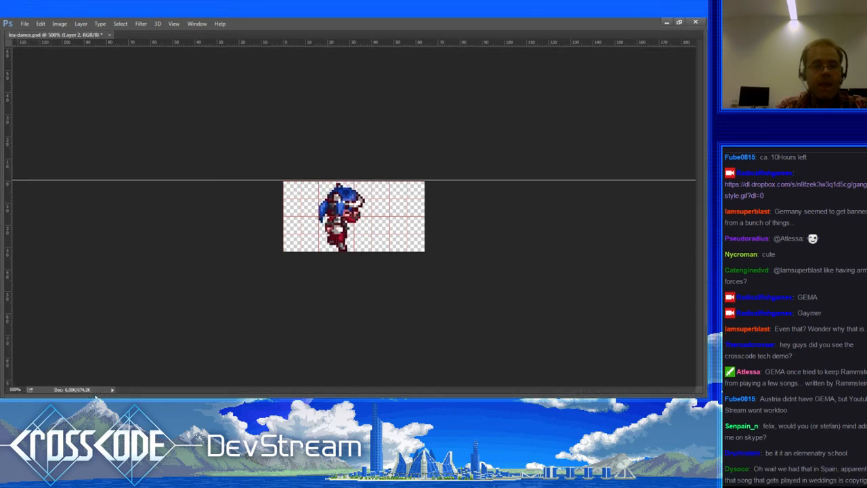
key("Tab")
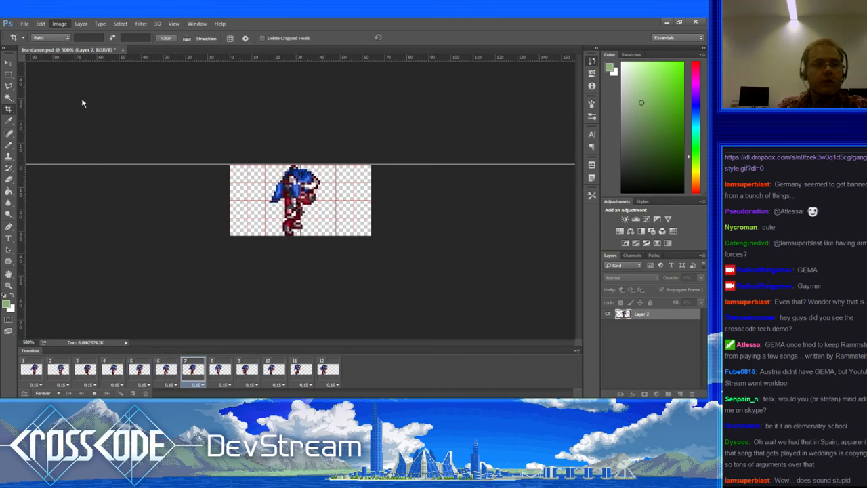
key("space")
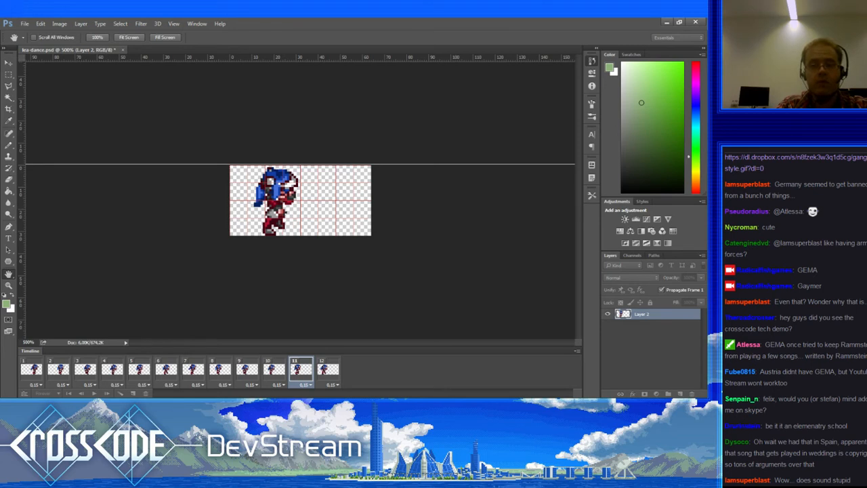
left_click(571, 219)
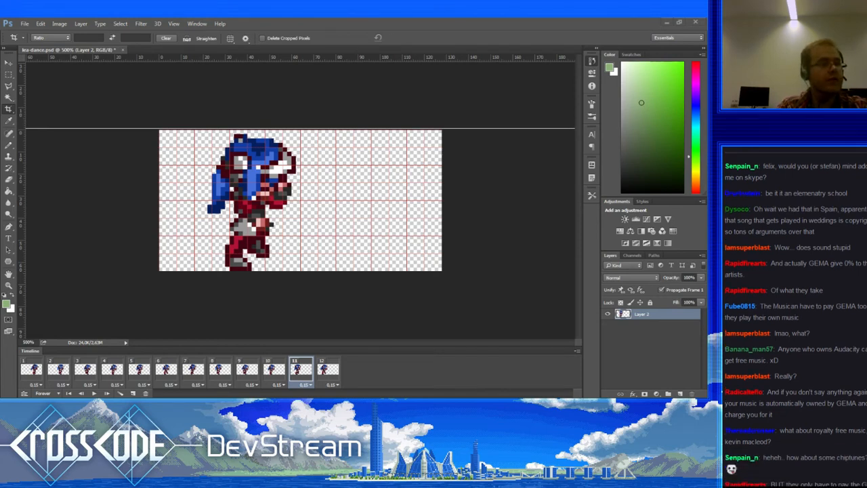
left_click(749, 391)
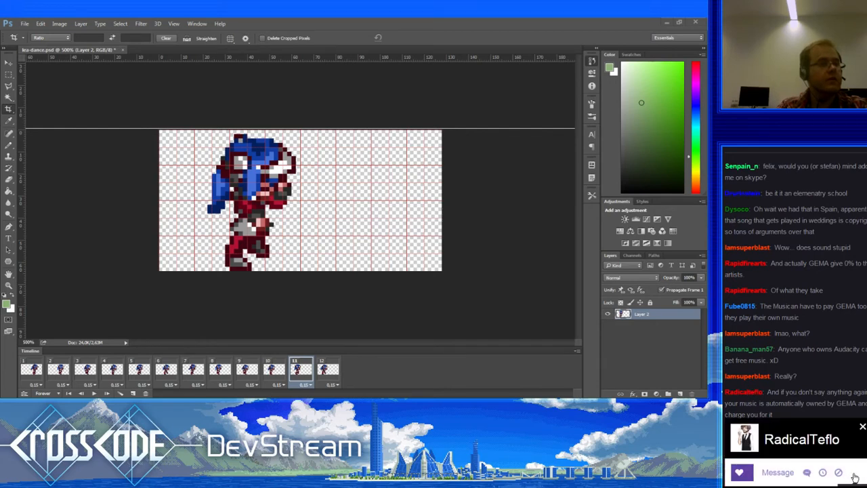
left_click(863, 427)
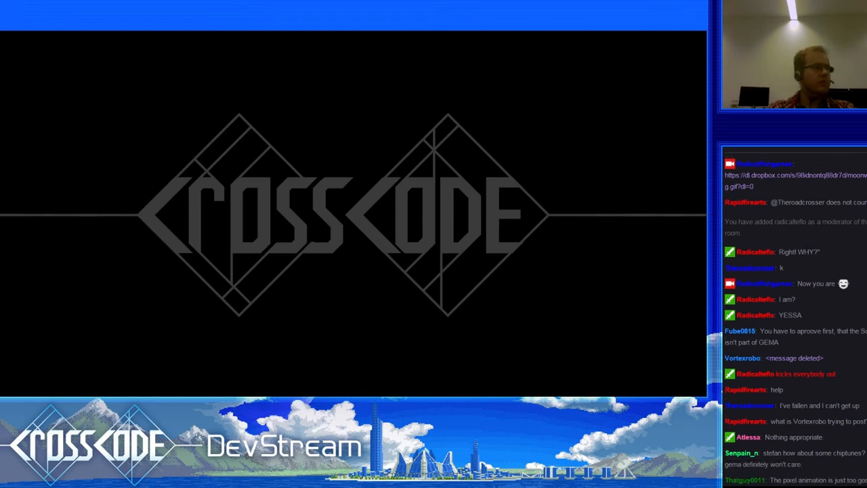
Step: In Chrome's moonwalking.gif tab, load the pasted gangnam-style.gif Dropbox link
key("alt+Tab")
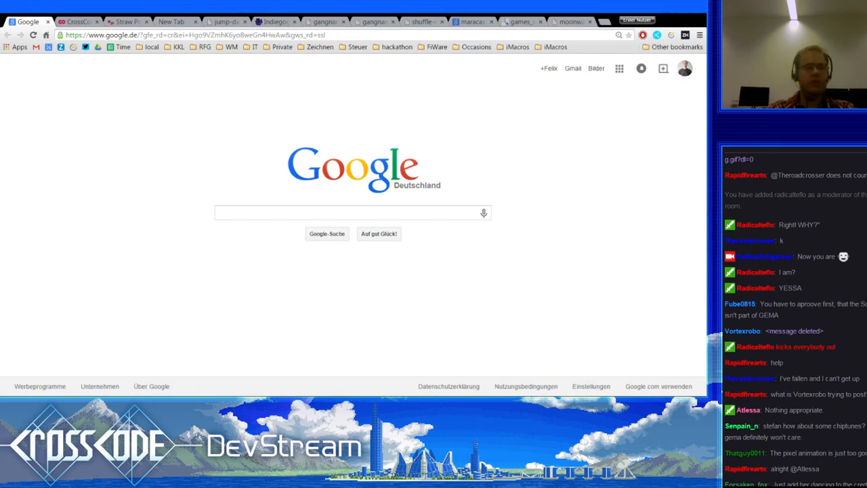
left_click(571, 22)
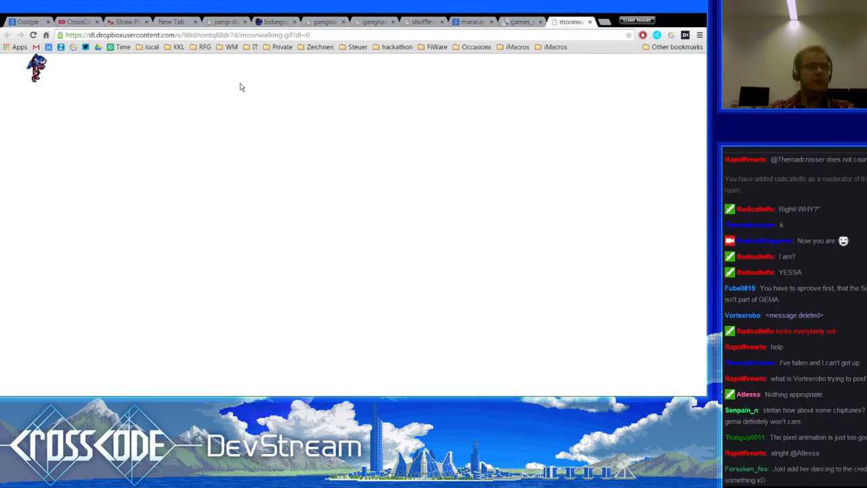
left_click(315, 34)
key("Return")
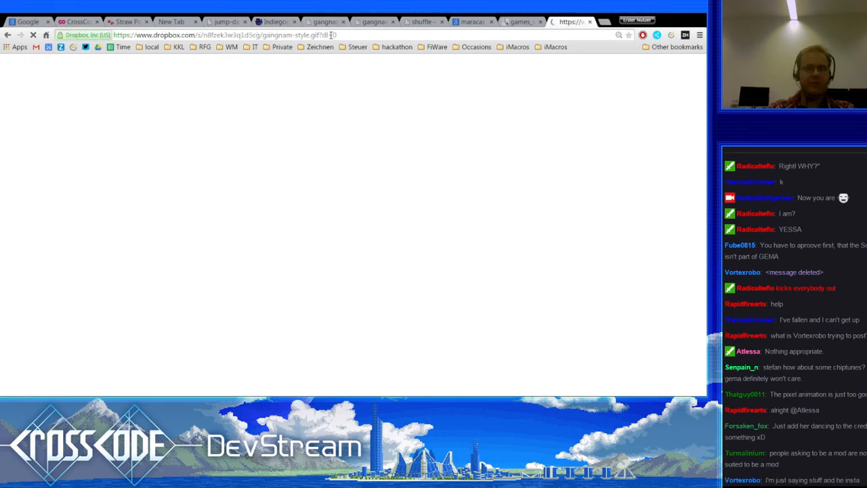
Step: Replace www with dl in the address to load the direct GIF file
double_click(139, 37)
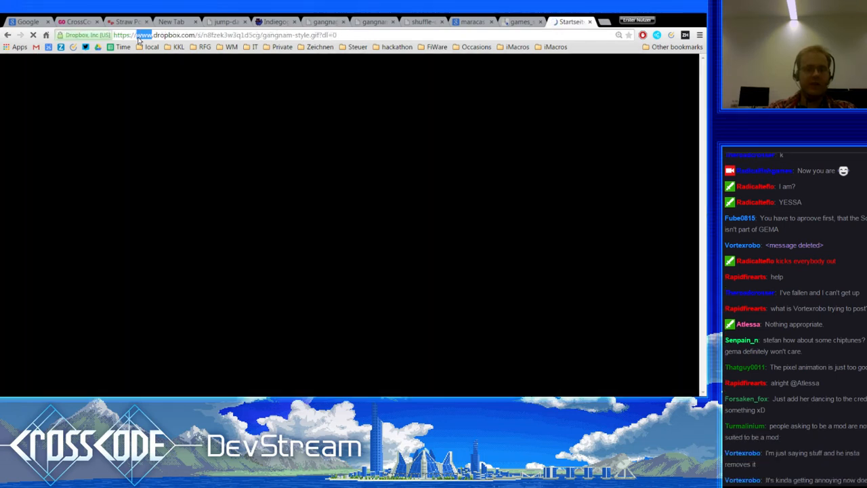
type("dl")
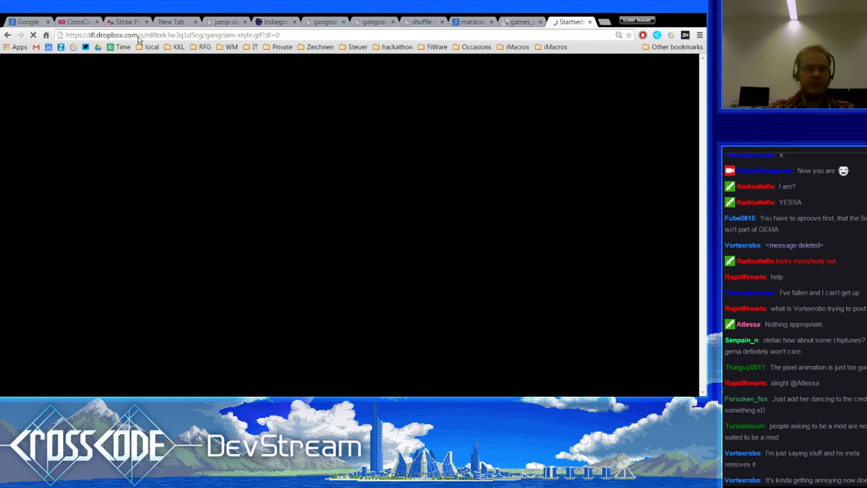
key("Return")
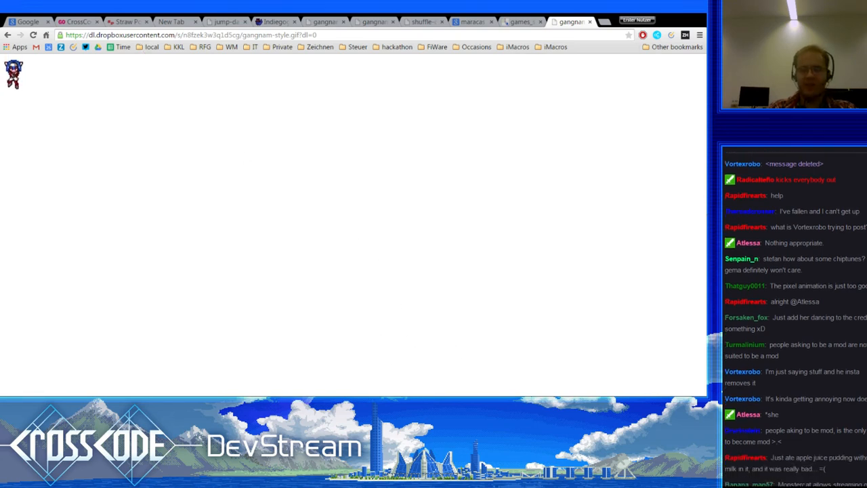
left_click(135, 35)
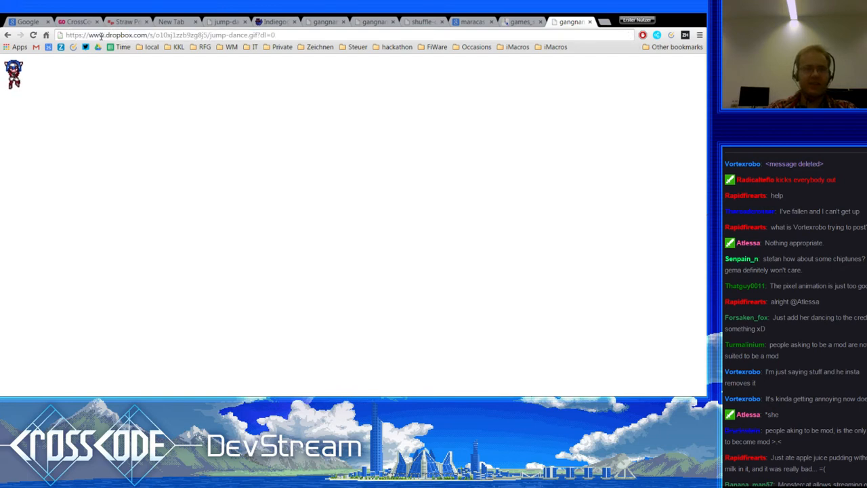
double_click(97, 35)
type("dl")
key("Return")
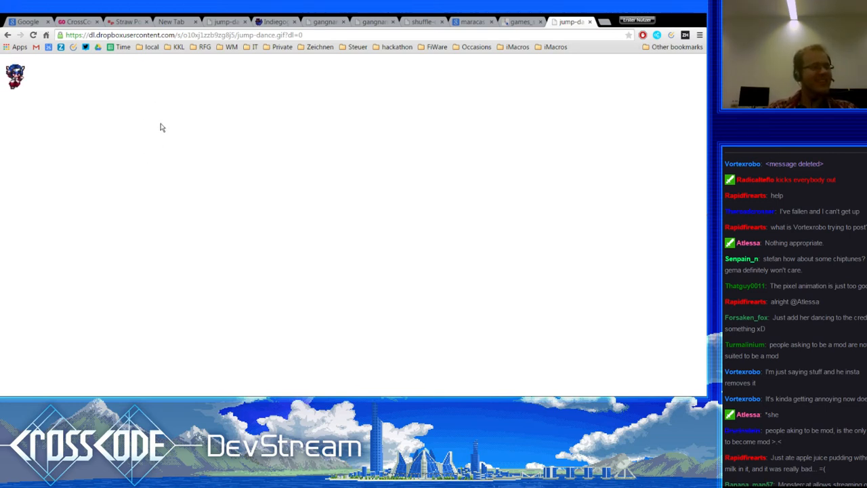
left_click(175, 34)
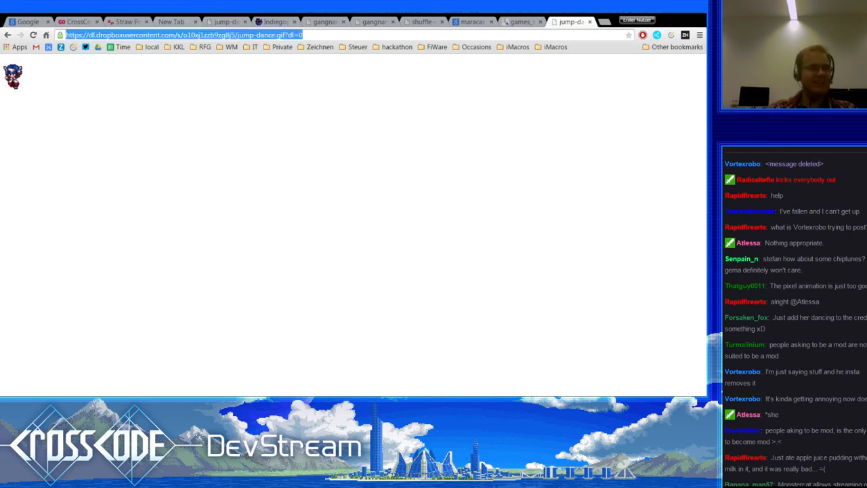
key("alt+Tab")
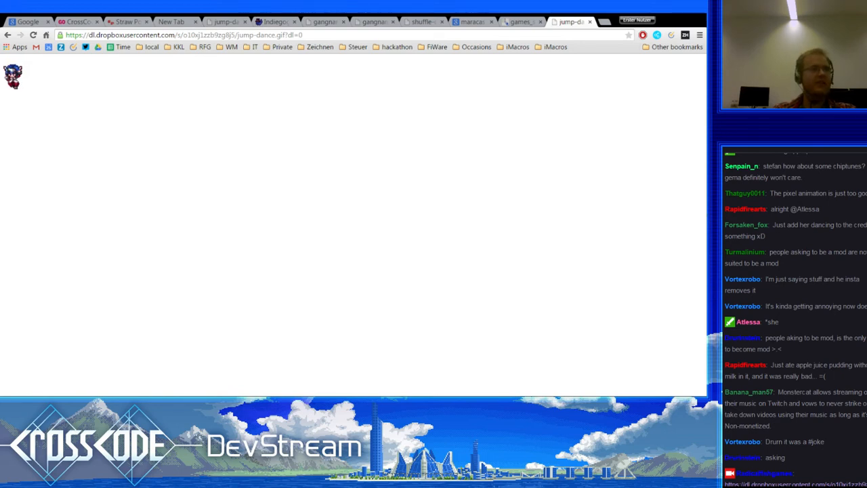
scroll(853, 436, "up", 1)
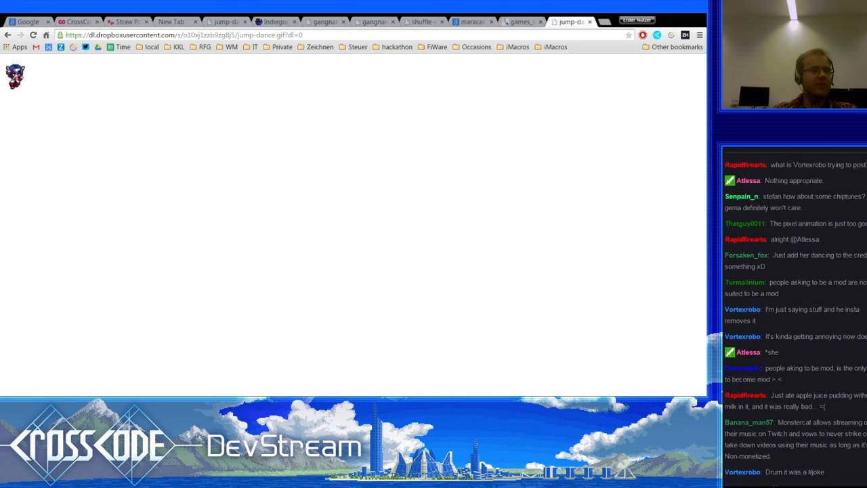
scroll(794, 315, "up", 4)
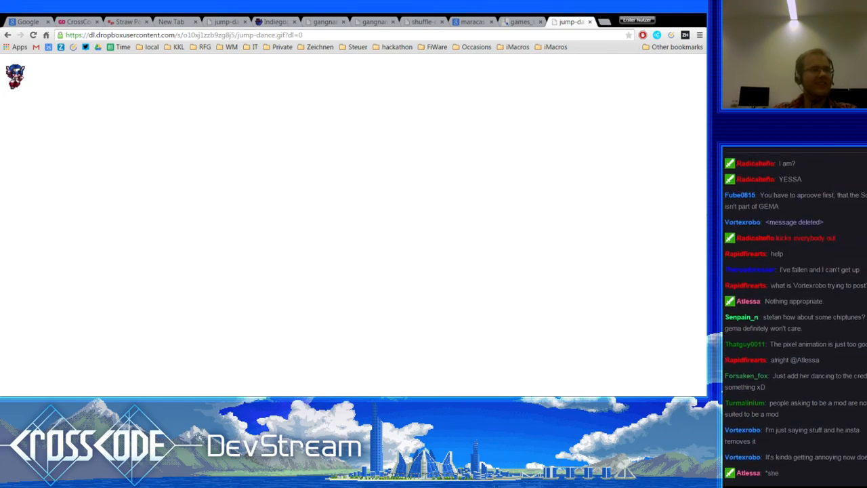
scroll(794, 316, "down", 5)
scroll(794, 315, "up", 5)
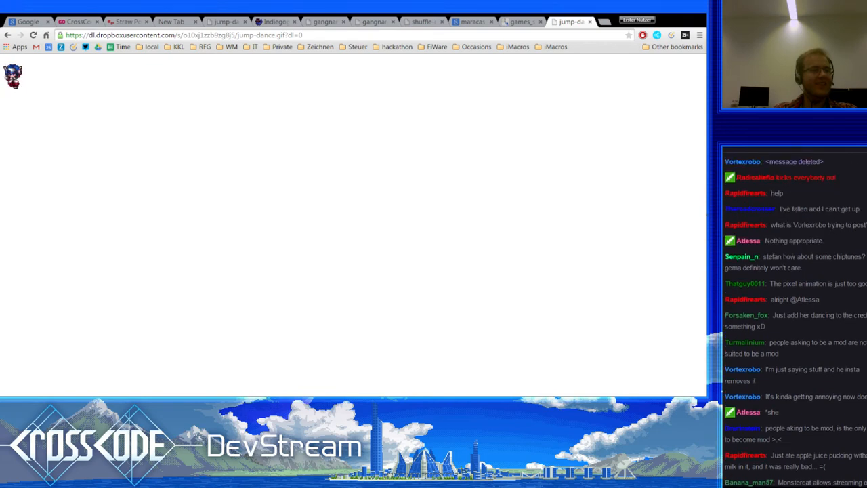
scroll(794, 315, "down", 5)
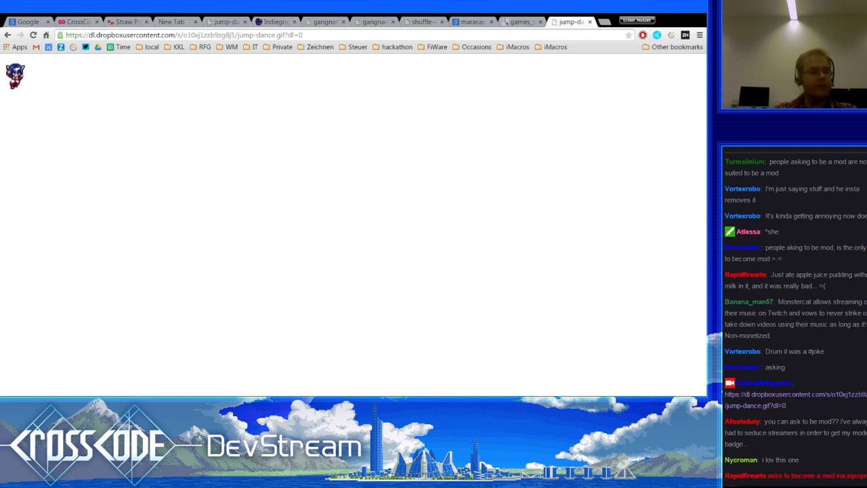
Step: Reload the CrossCode Indiegogo campaign page for current totals
left_click(78, 22)
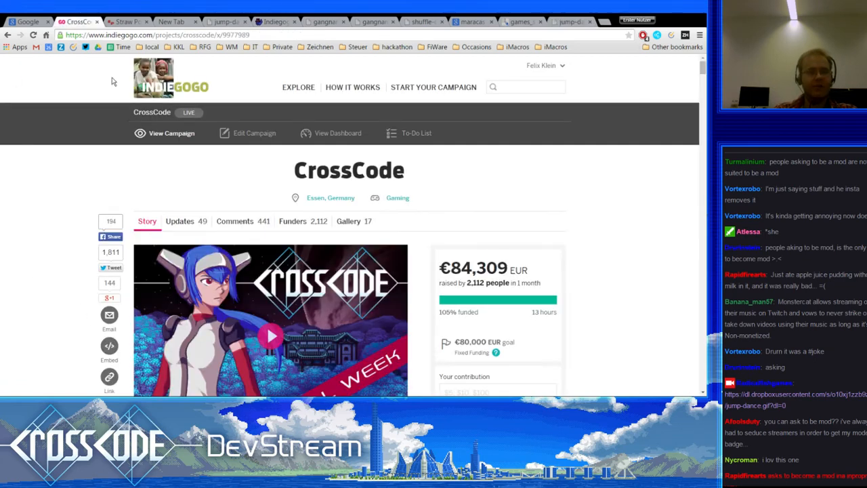
left_click(32, 36)
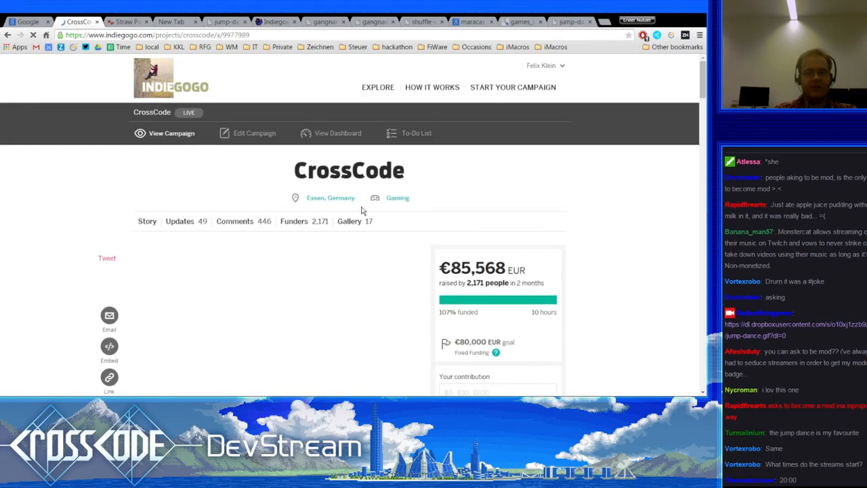
scroll(362, 210, "down", 2)
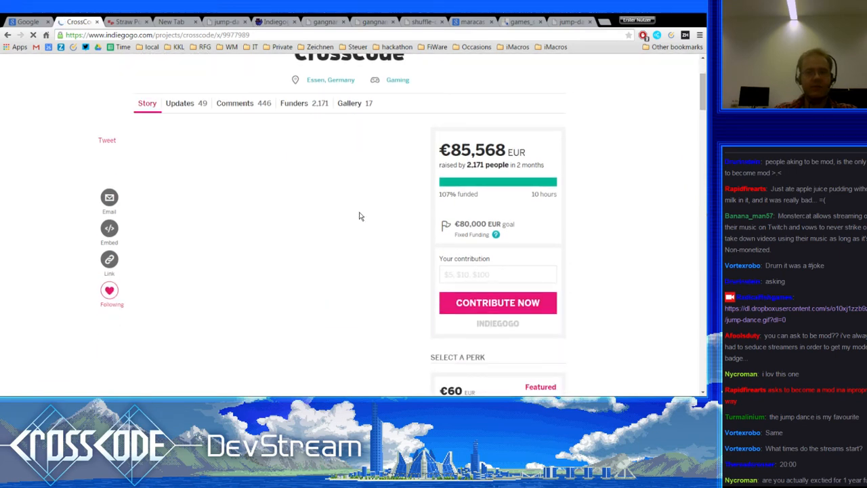
scroll(360, 217, "up", 1)
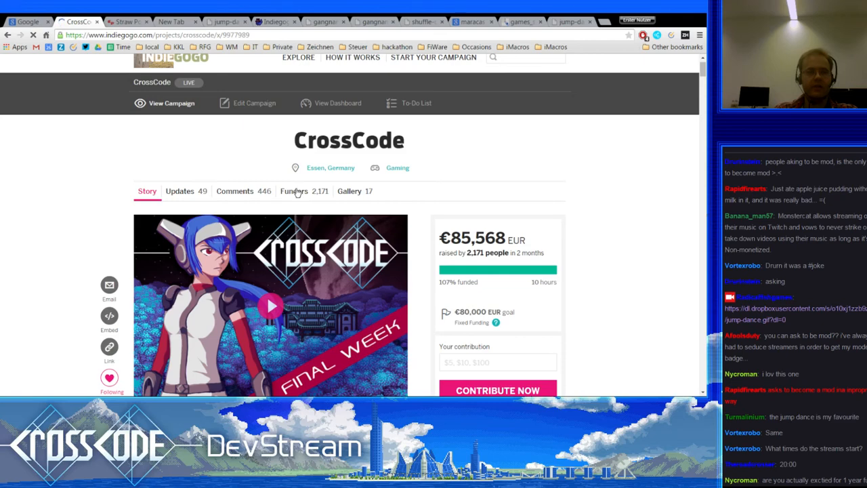
Step: Scroll through the campaign's Funders list, 2,171 people raising €85,568
left_click(296, 192)
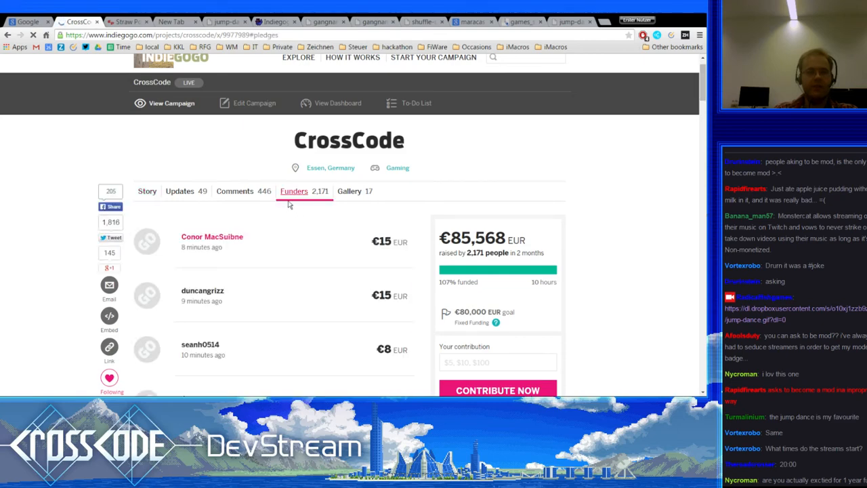
scroll(271, 214, "down", 1)
scroll(271, 214, "down", 1)
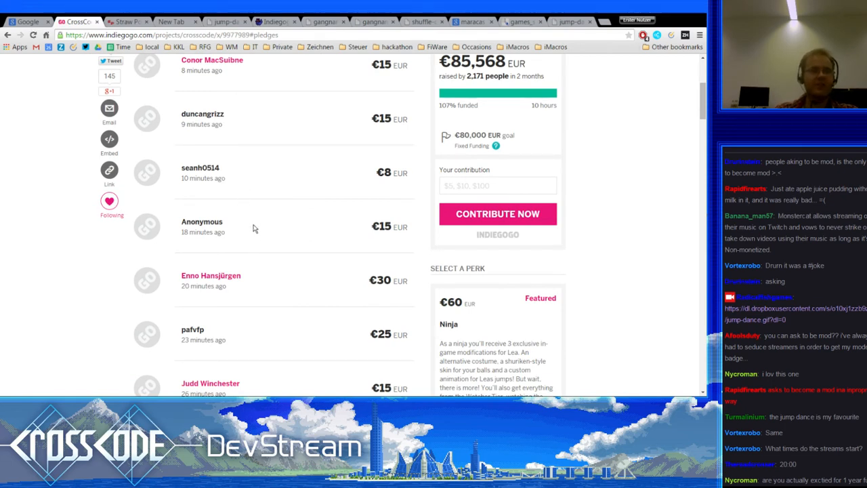
scroll(249, 240, "up", 2)
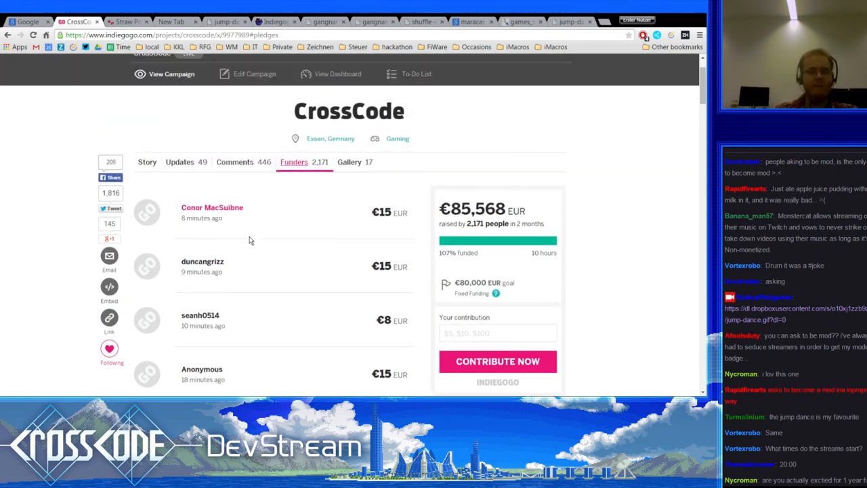
scroll(249, 240, "down", 2)
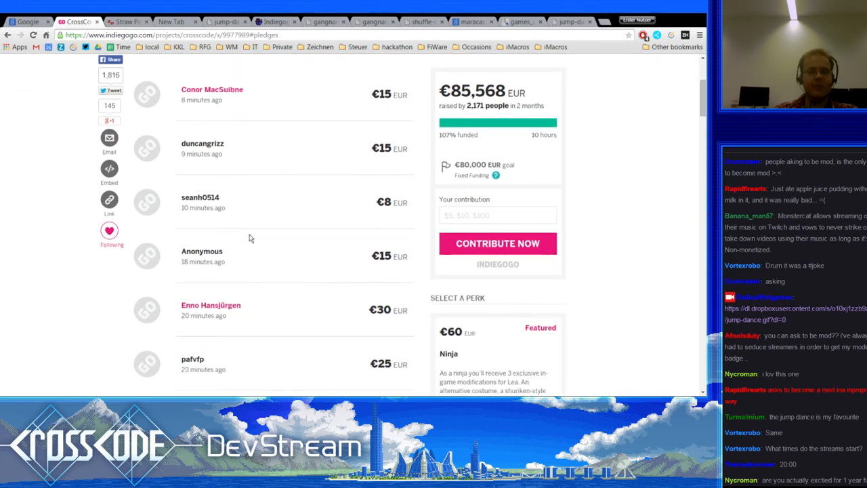
scroll(249, 237, "down", 2)
scroll(250, 233, "down", 2)
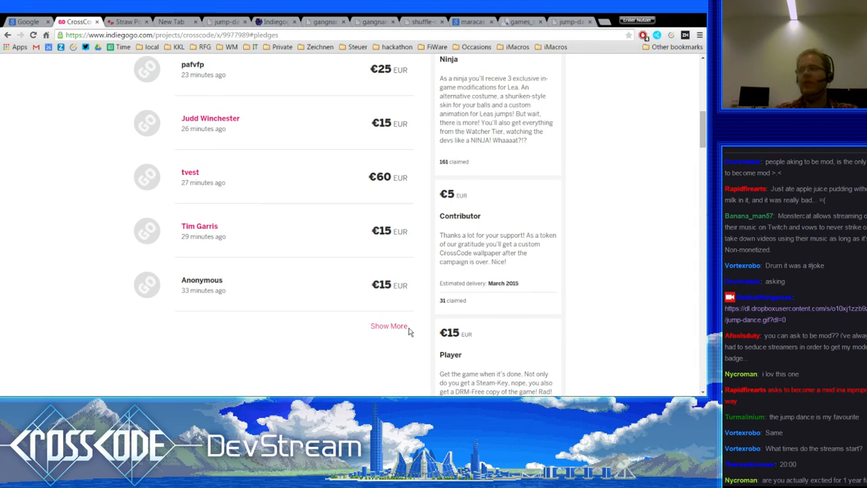
scroll(339, 295, "up", 5)
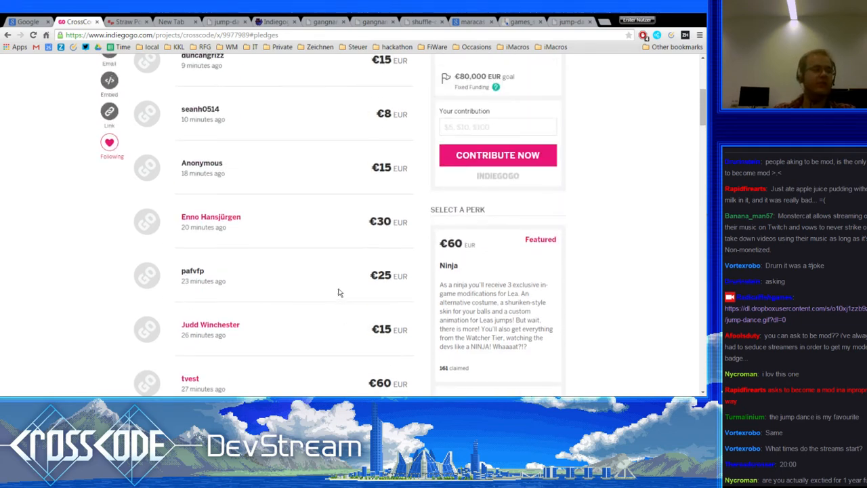
scroll(303, 298, "up", 1)
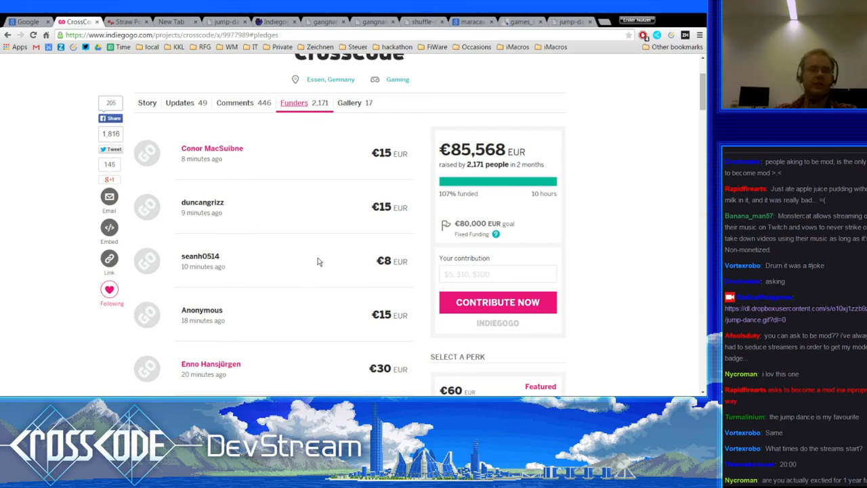
scroll(309, 254, "down", 5)
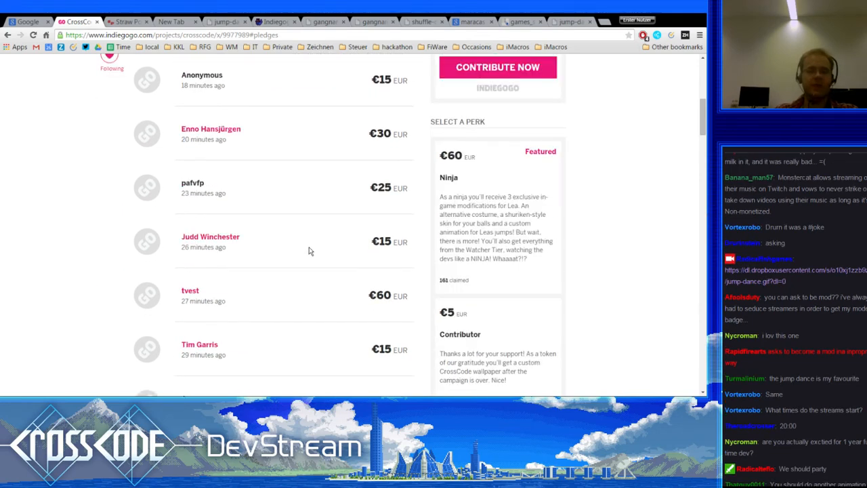
scroll(368, 322, "up", 5)
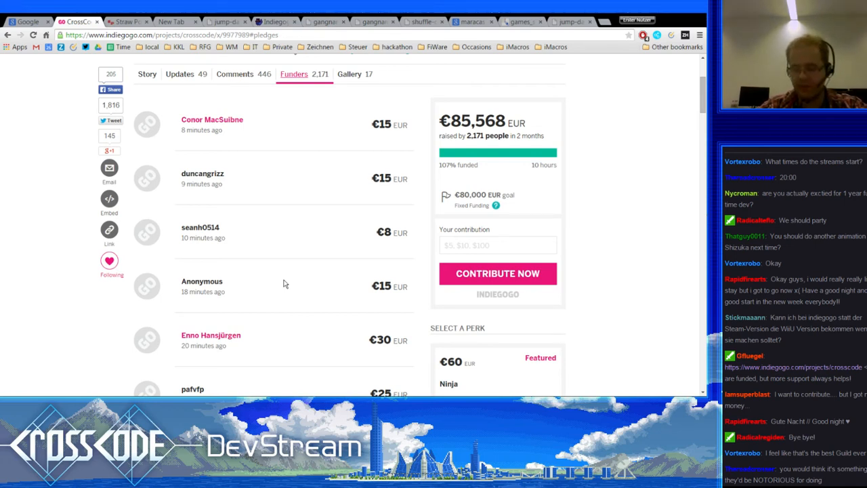
scroll(286, 280, "up", 1)
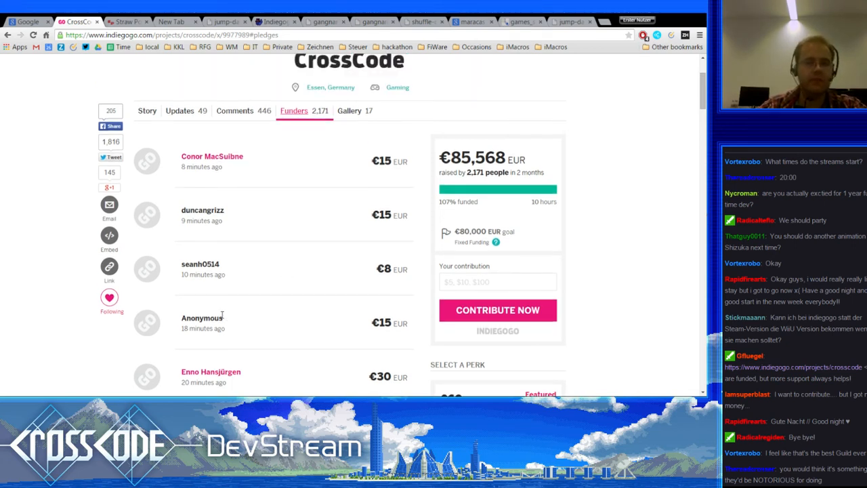
scroll(219, 335, "down", 1)
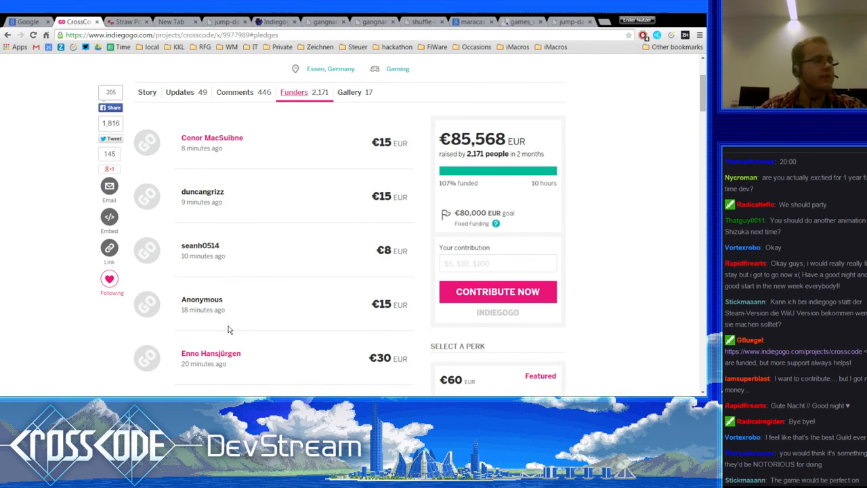
scroll(229, 330, "down", 1)
scroll(573, 310, "up", 1)
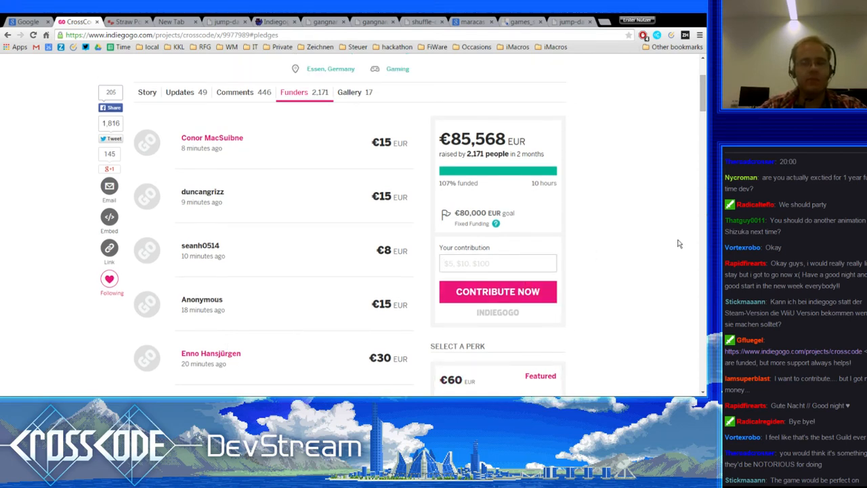
left_click(526, 267)
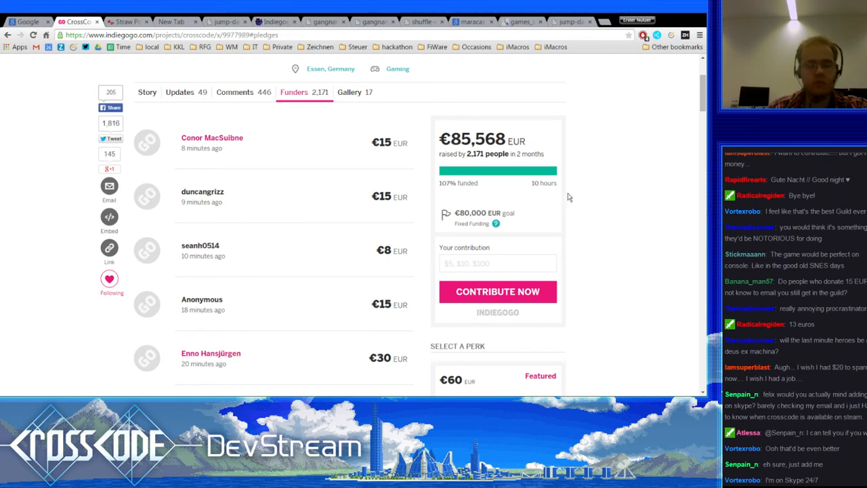
key("ctrl+t")
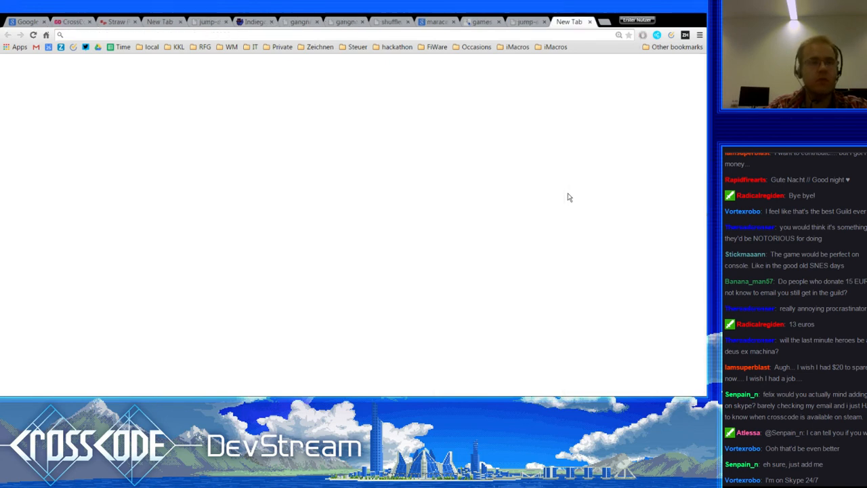
Step: Search '100 € to $' from the new tab's address bar
type("100 € to")
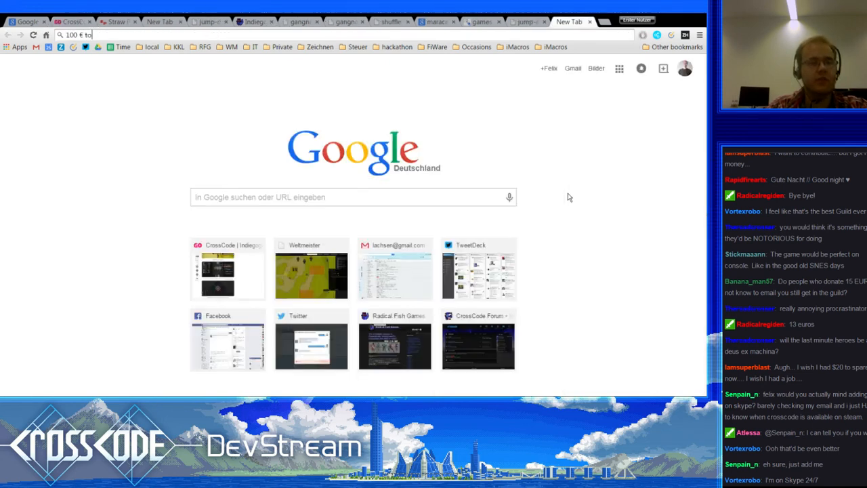
type(" $")
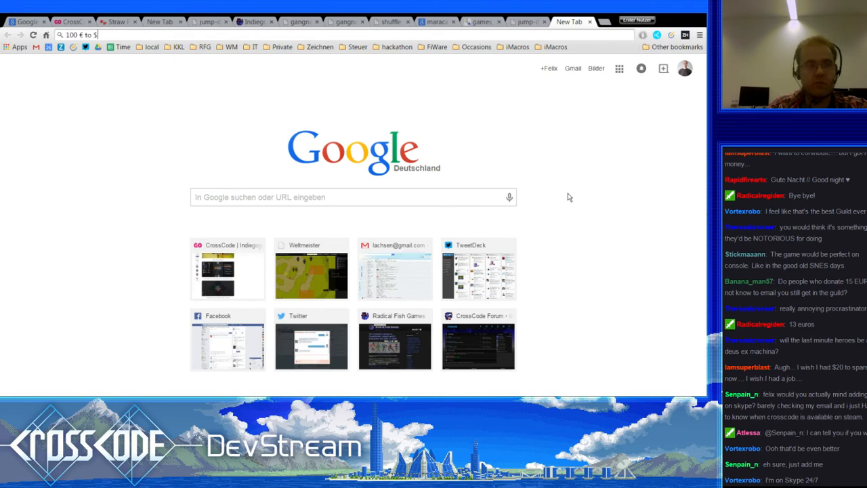
key("Return")
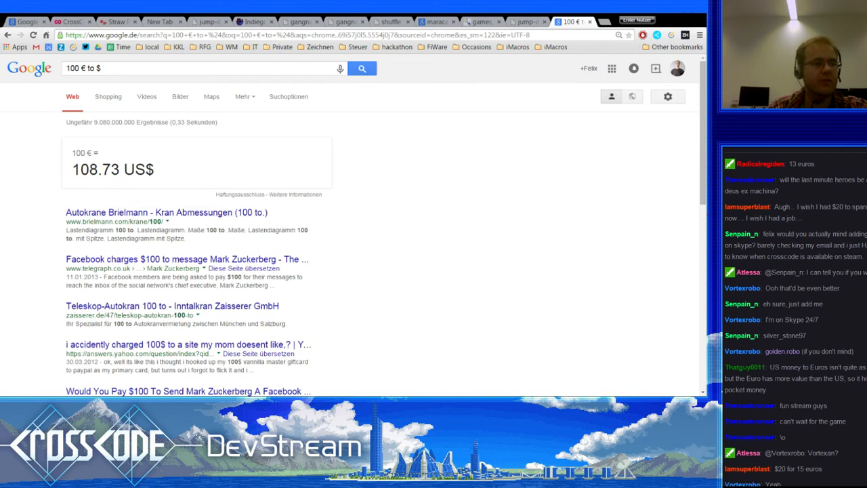
Step: Search '20$ to €' for 18.39 €, then close the tab back to the funders page
left_click(146, 65)
key("ctrl+a")
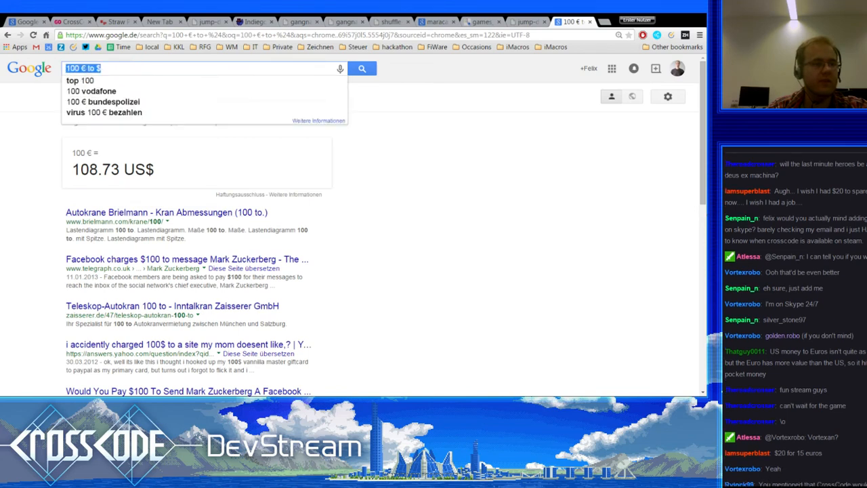
type("20$")
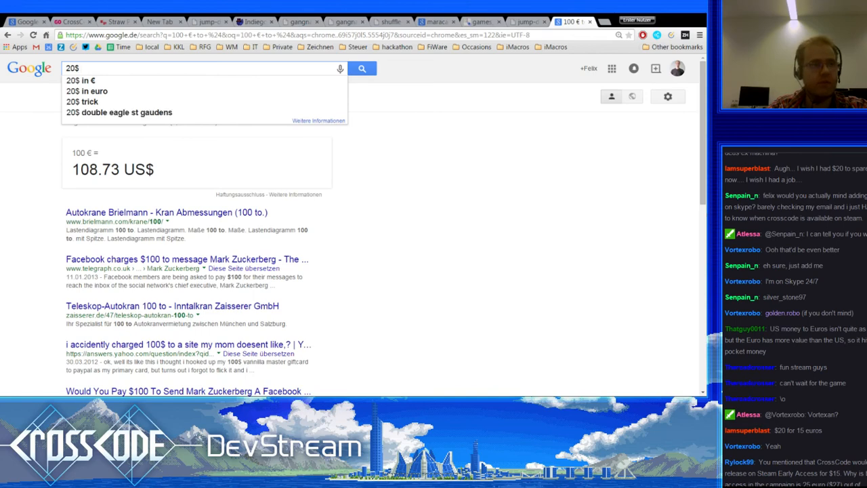
type(" to ")
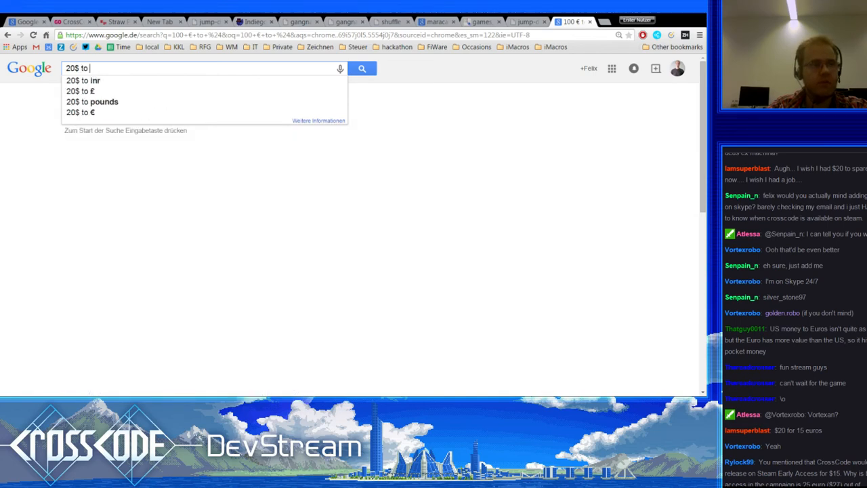
type("€")
key("Return")
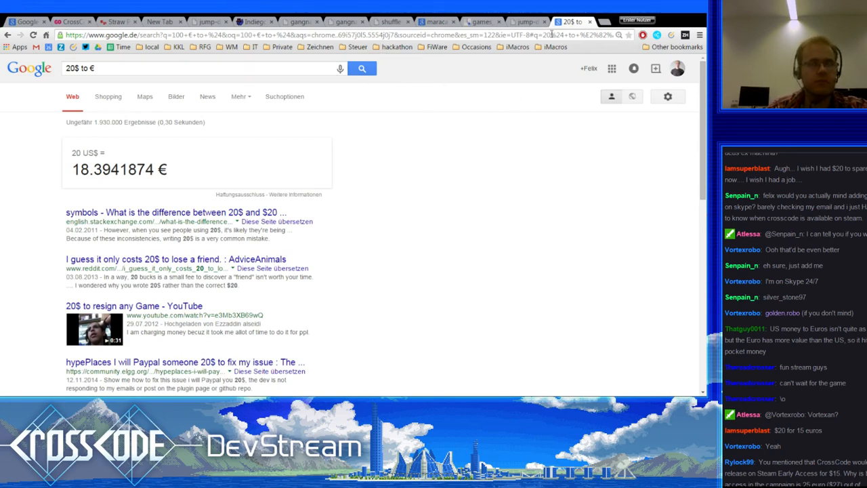
left_click(590, 21)
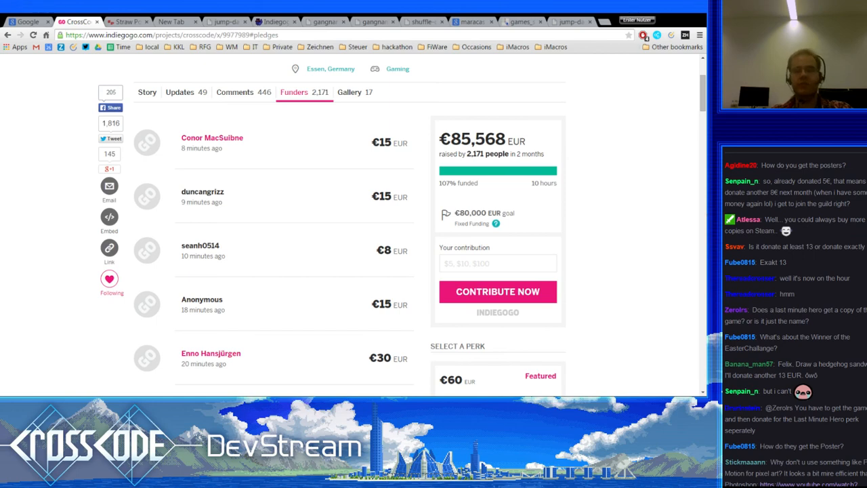
Step: Leave the CrossCode funders list for the Story tab and scroll down to the Play the Demo screenshots
scroll(400, 224, "down", 5)
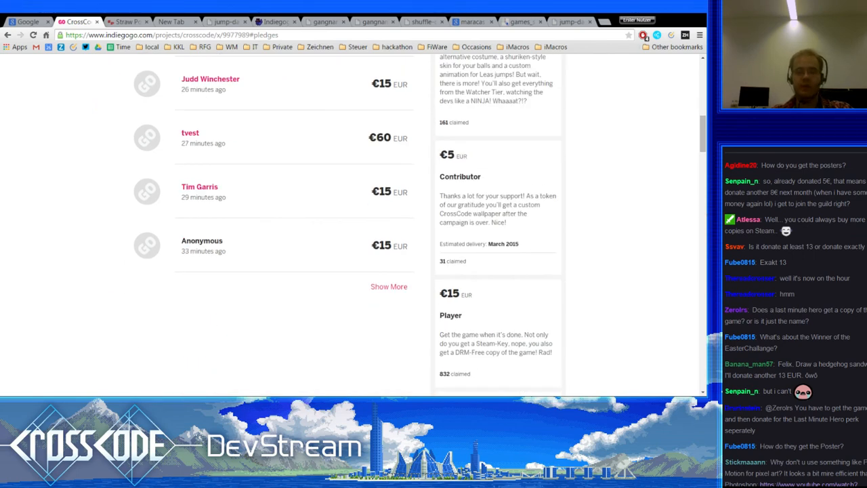
scroll(400, 224, "up", 1)
scroll(400, 224, "down", 3)
scroll(400, 224, "up", 10)
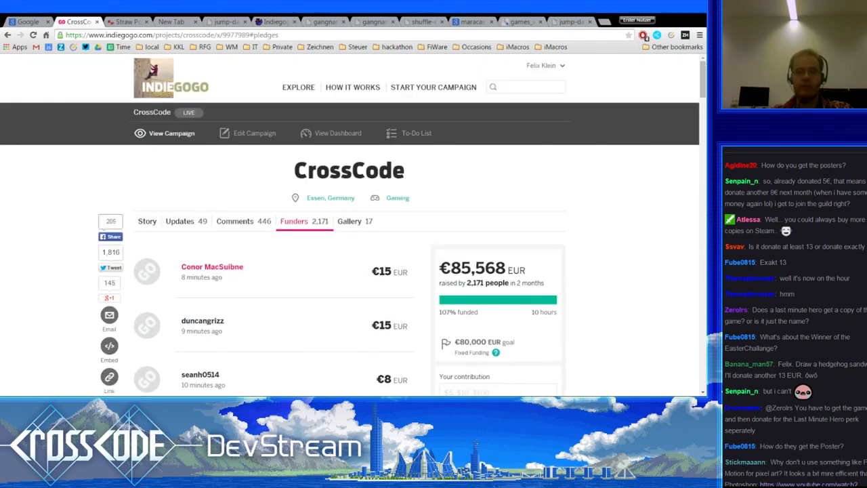
left_click(148, 223)
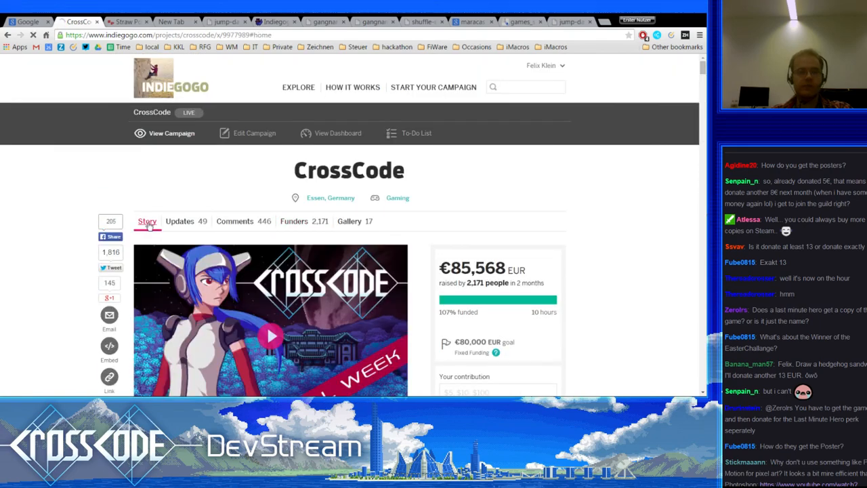
scroll(61, 267, "down", 4)
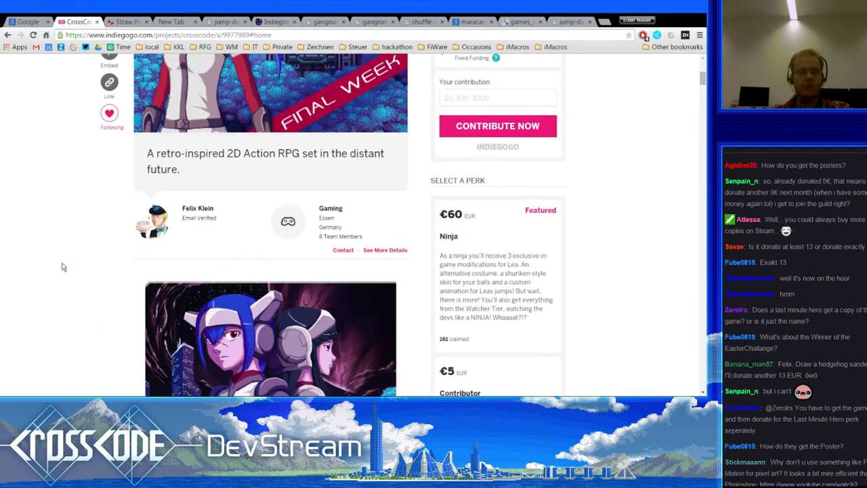
scroll(62, 267, "down", 4)
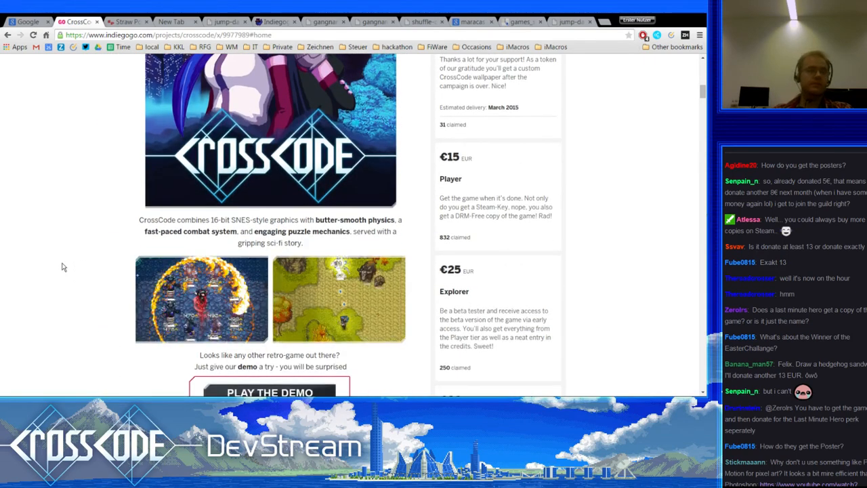